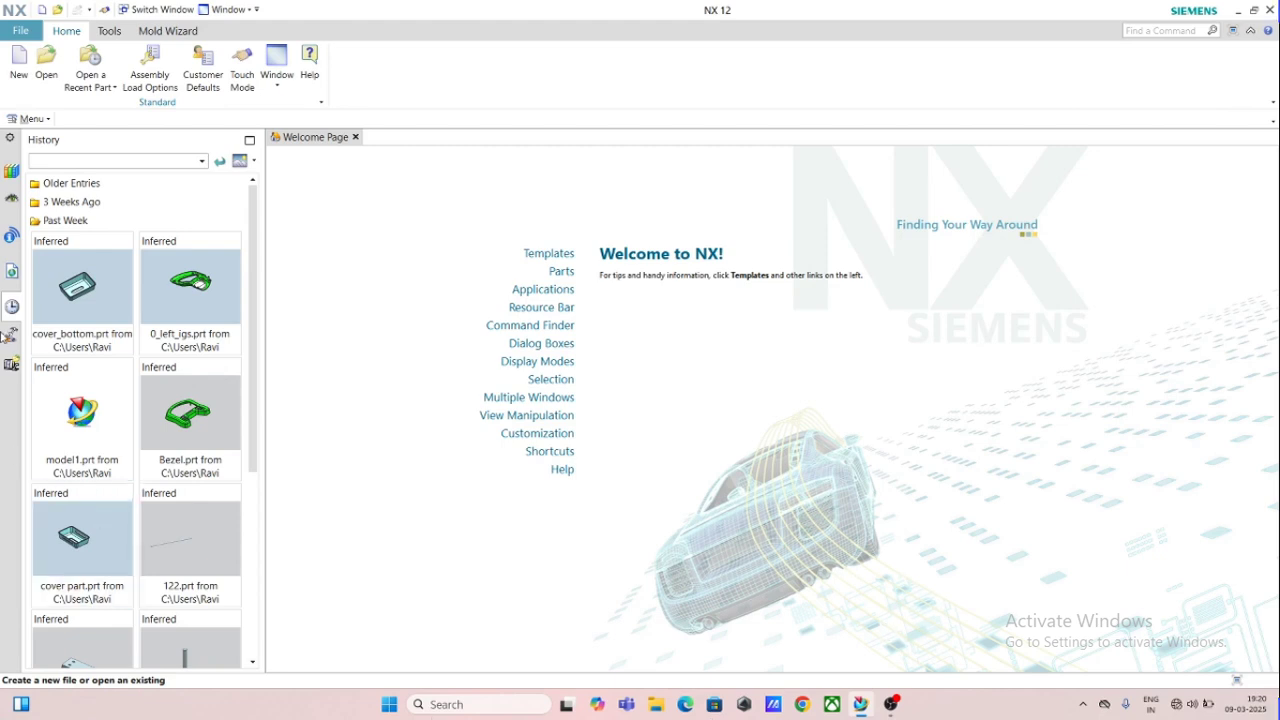
# Create a new part named model1.prt from the Model template in millimetres
pyautogui.click(16, 62)
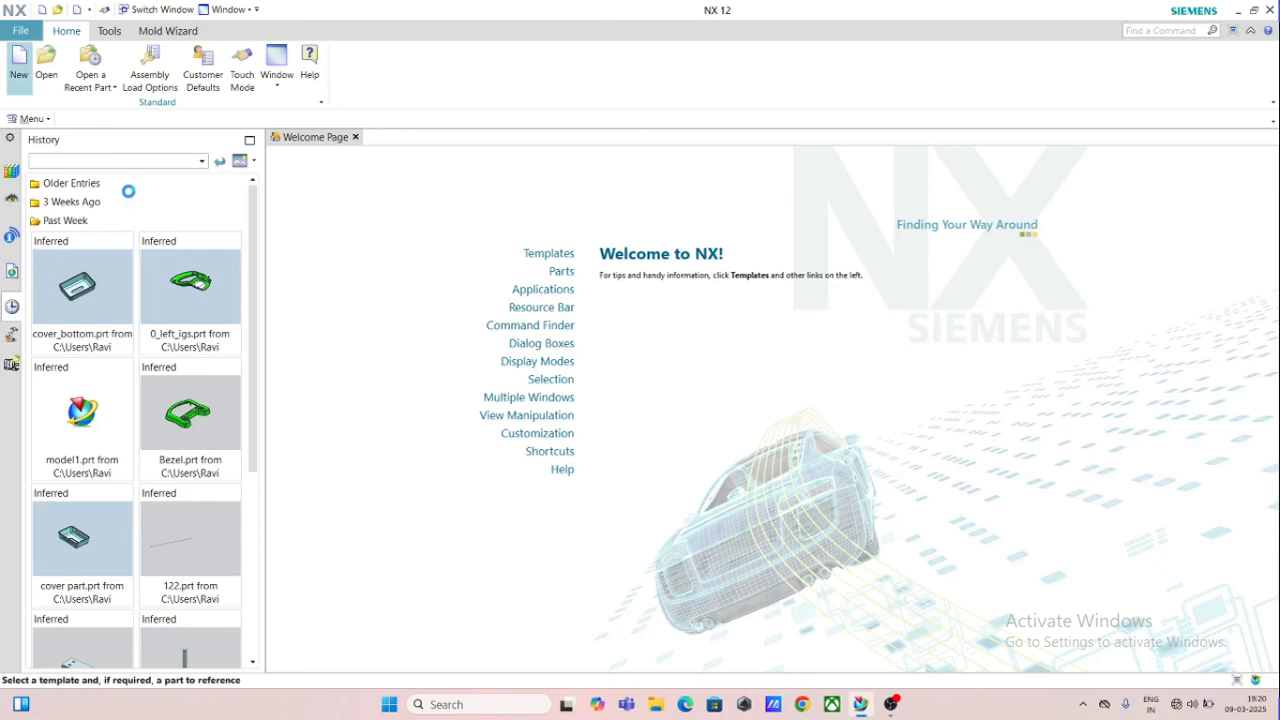
pyautogui.click(386, 184)
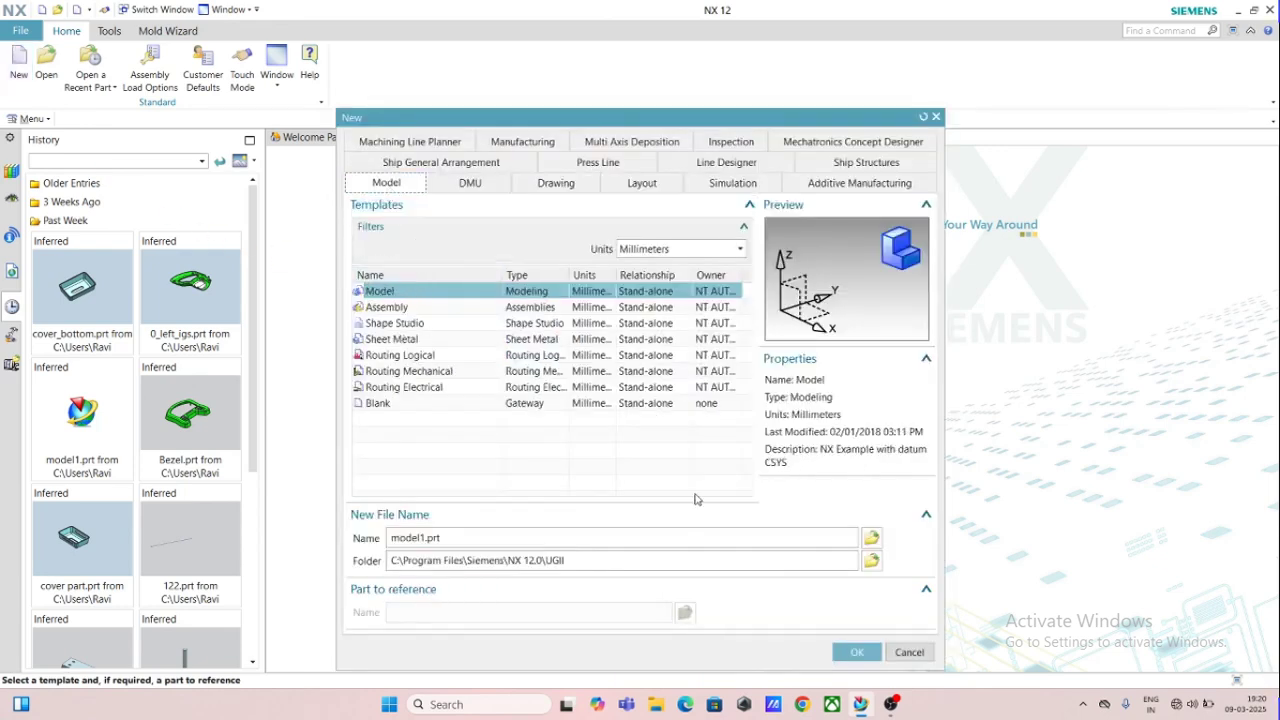
pyautogui.click(857, 651)
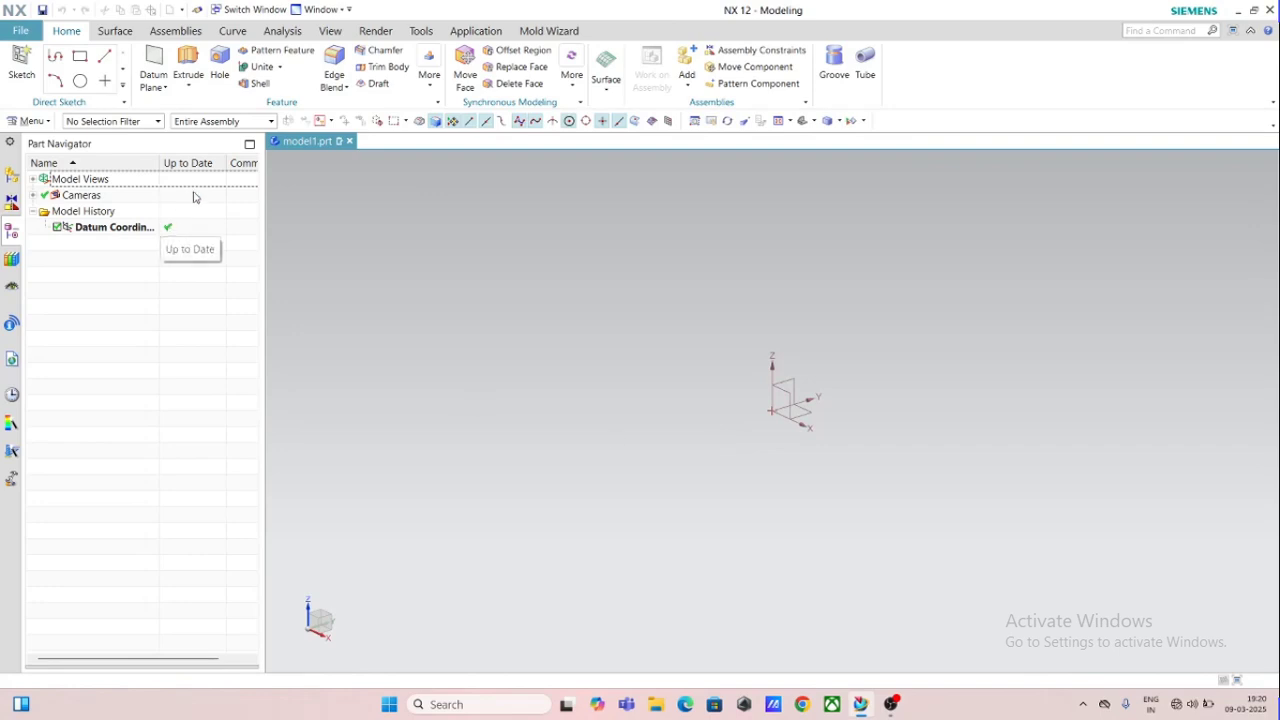
# Start opening an existing part and browse to the personal data folder on the Desktop
pyautogui.click(22, 38)
pyautogui.click(32, 67)
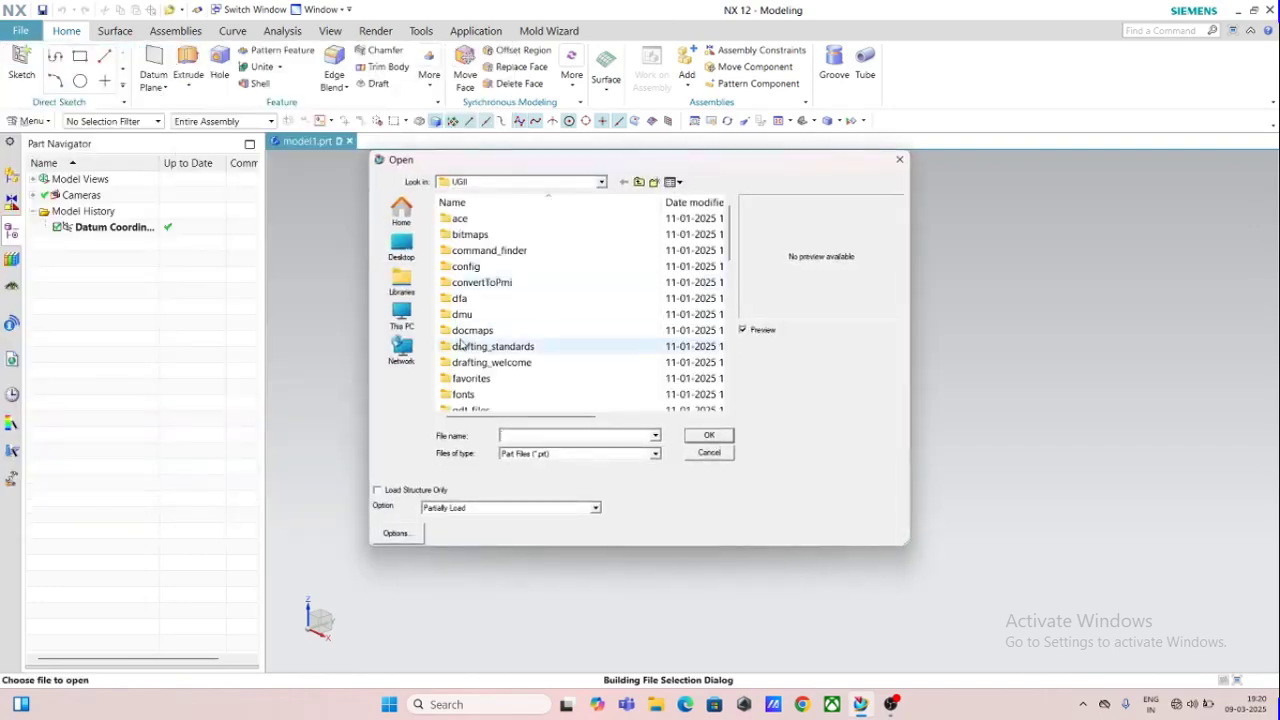
pyautogui.scroll(-10, 465, 300)
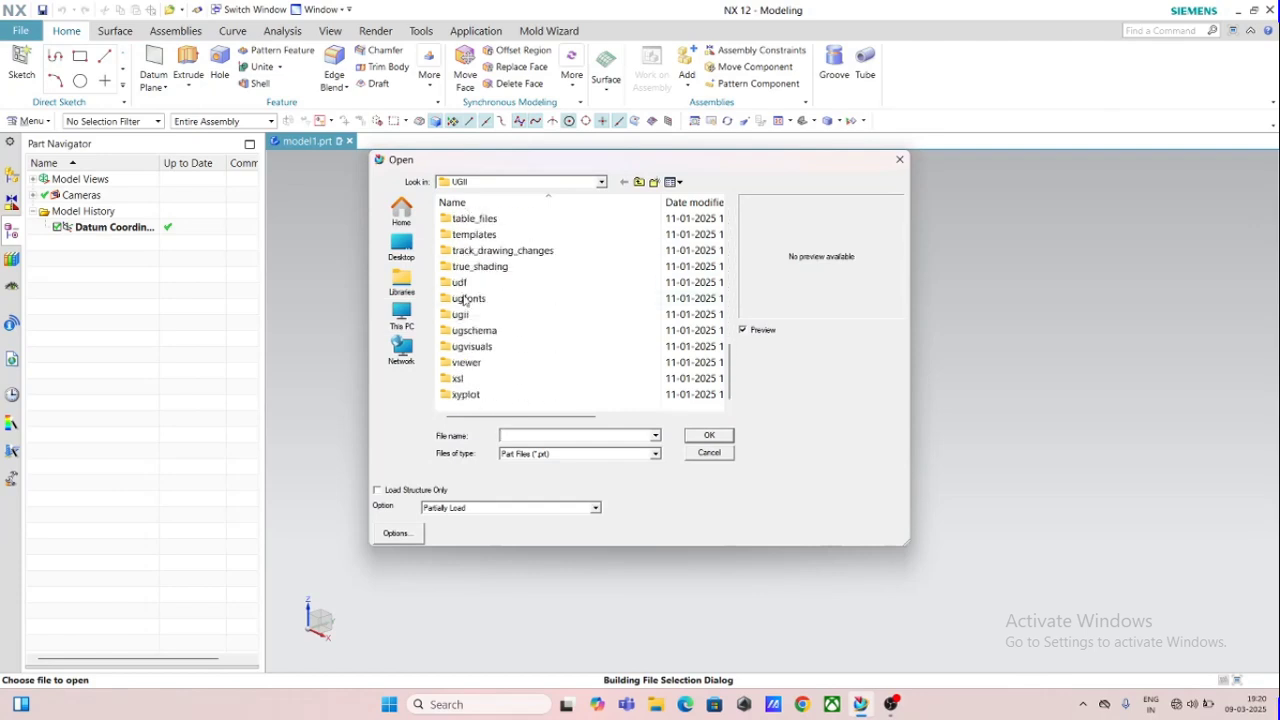
pyautogui.scroll(10, 465, 300)
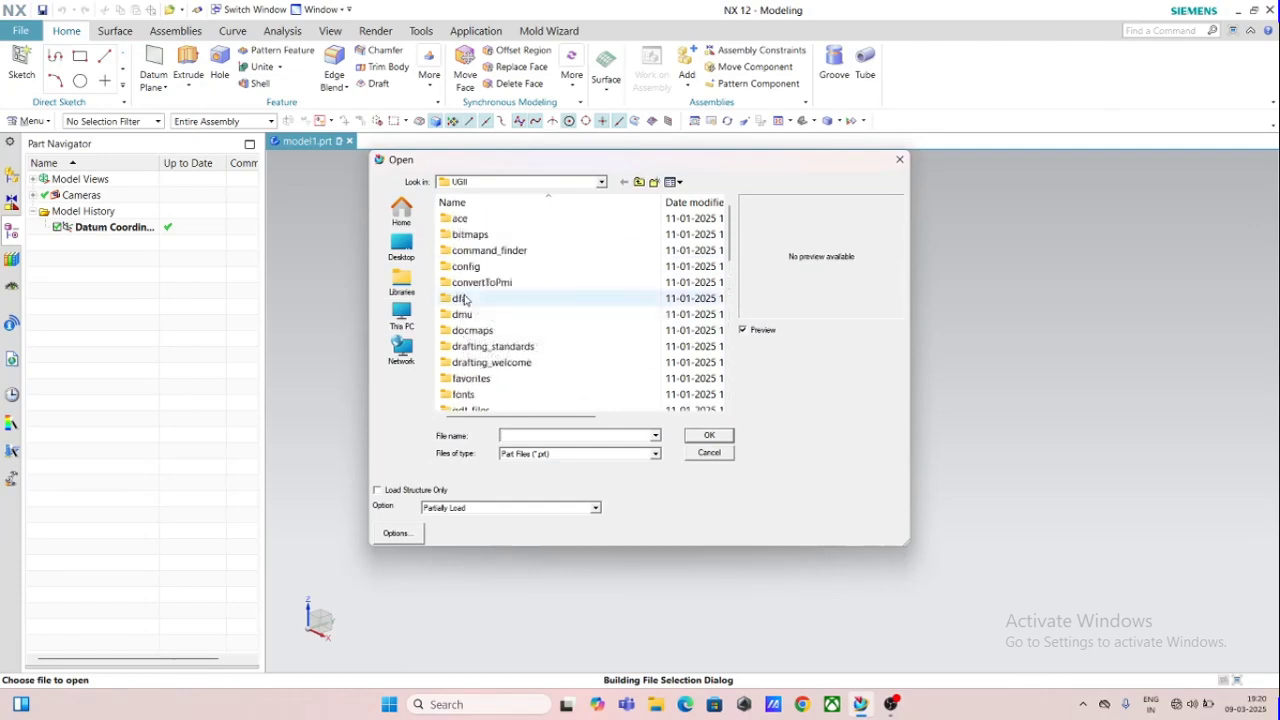
pyautogui.click(401, 248)
pyautogui.scroll(-5, 491, 307)
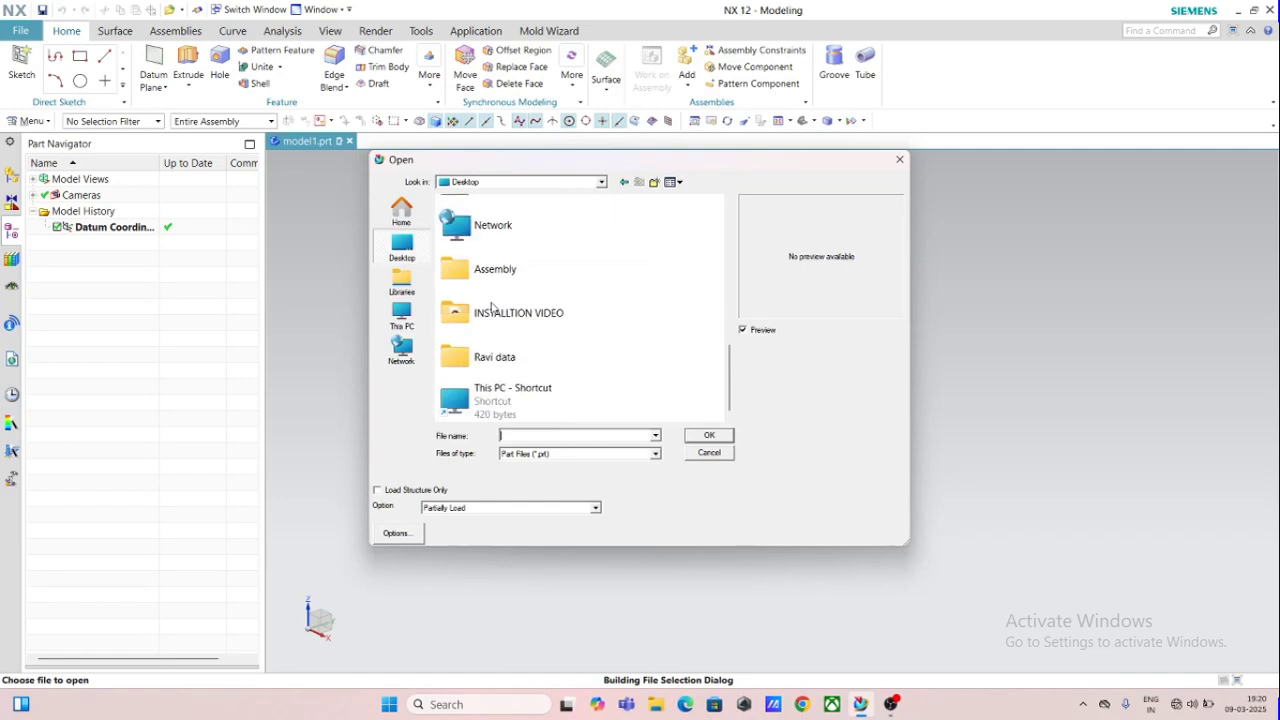
pyautogui.click(512, 366)
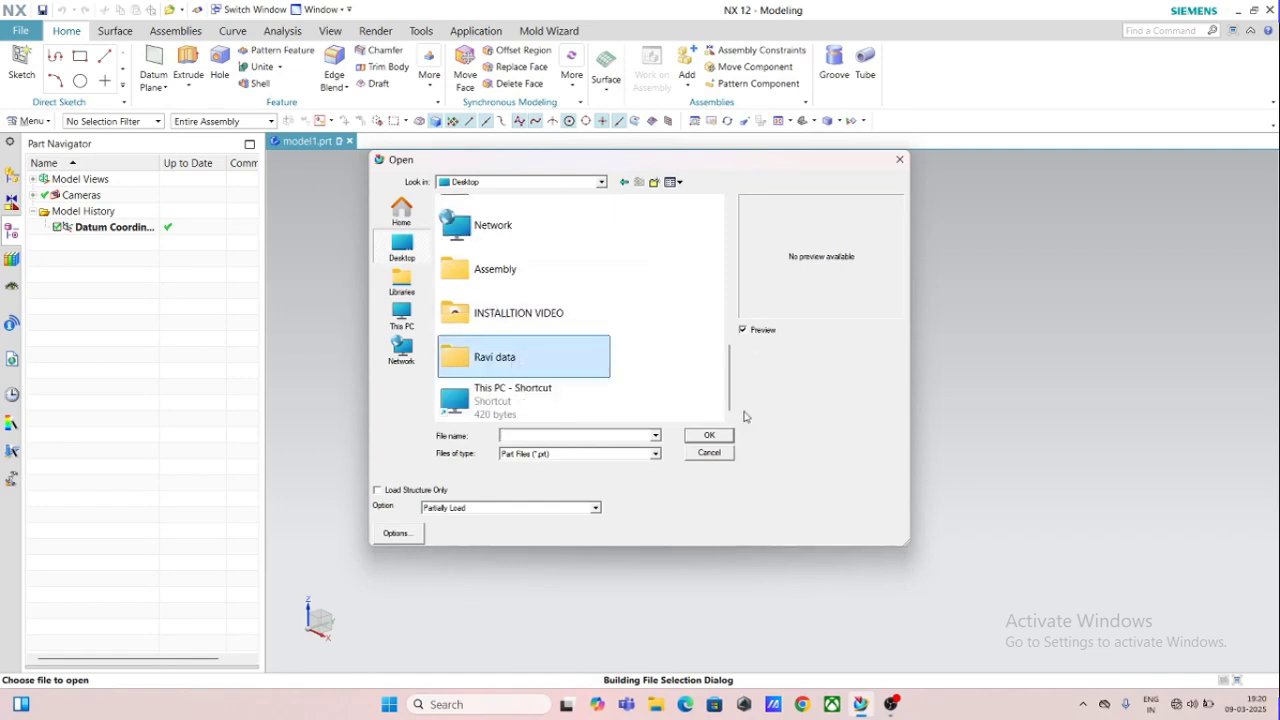
pyautogui.click(707, 437)
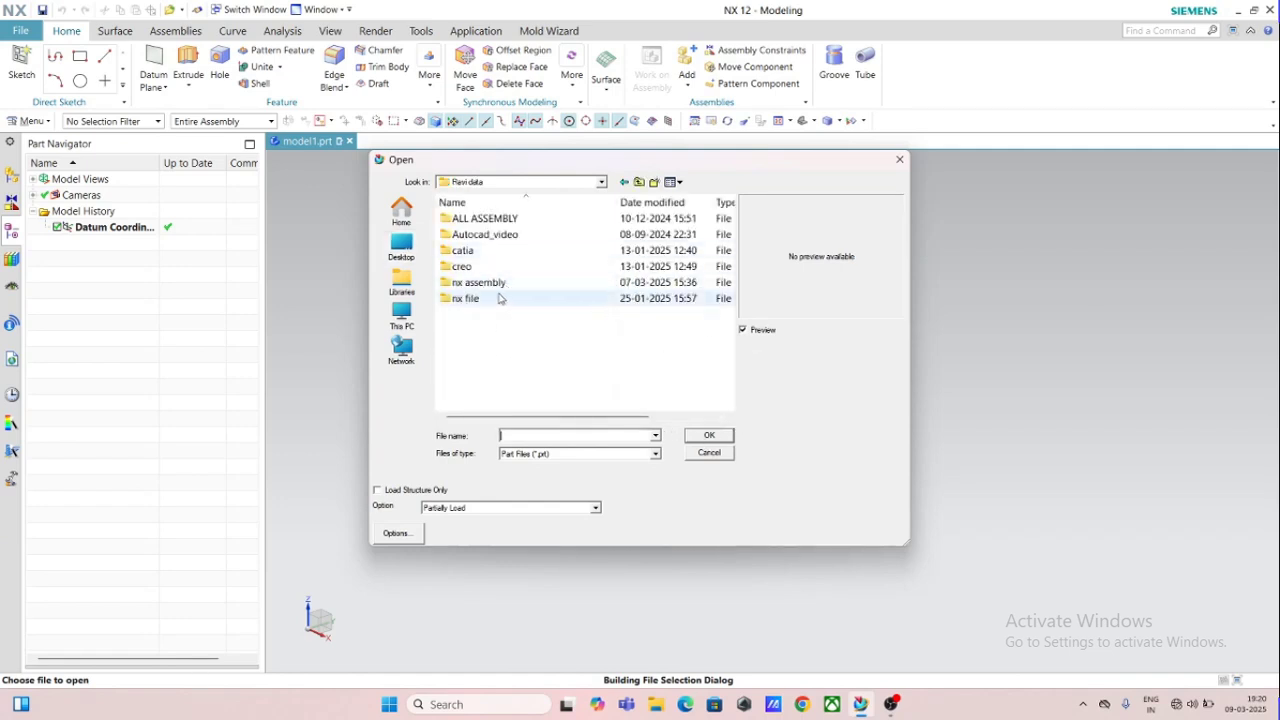
# Open the assembly1 part from the drill bit folder inside nx file and NX Helpfiles
pyautogui.doubleClick(500, 298)
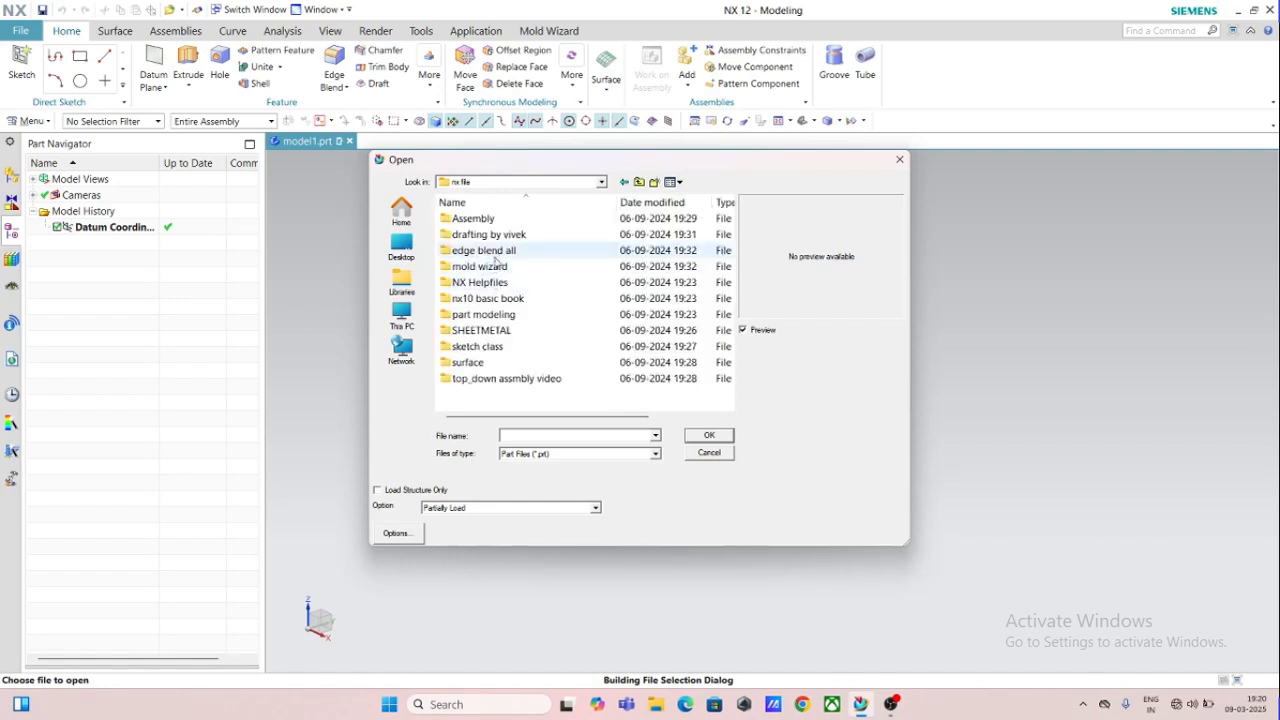
pyautogui.doubleClick(486, 284)
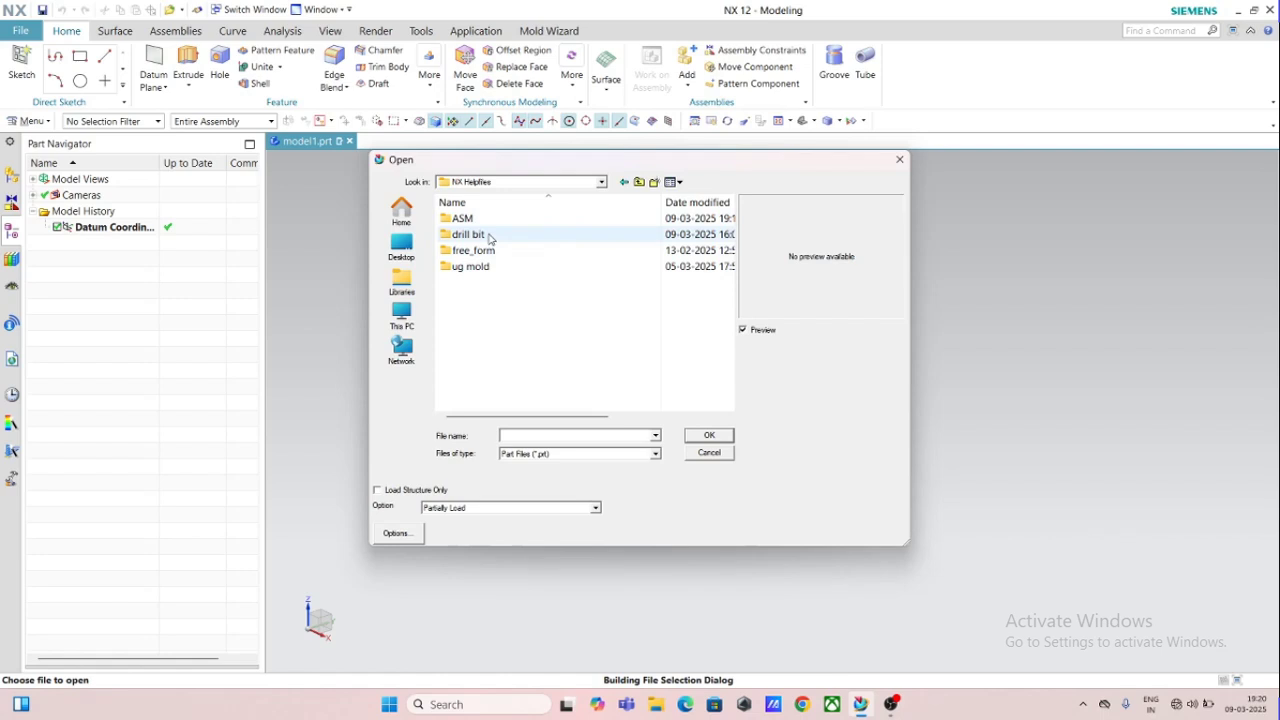
pyautogui.doubleClick(488, 237)
pyautogui.click(476, 240)
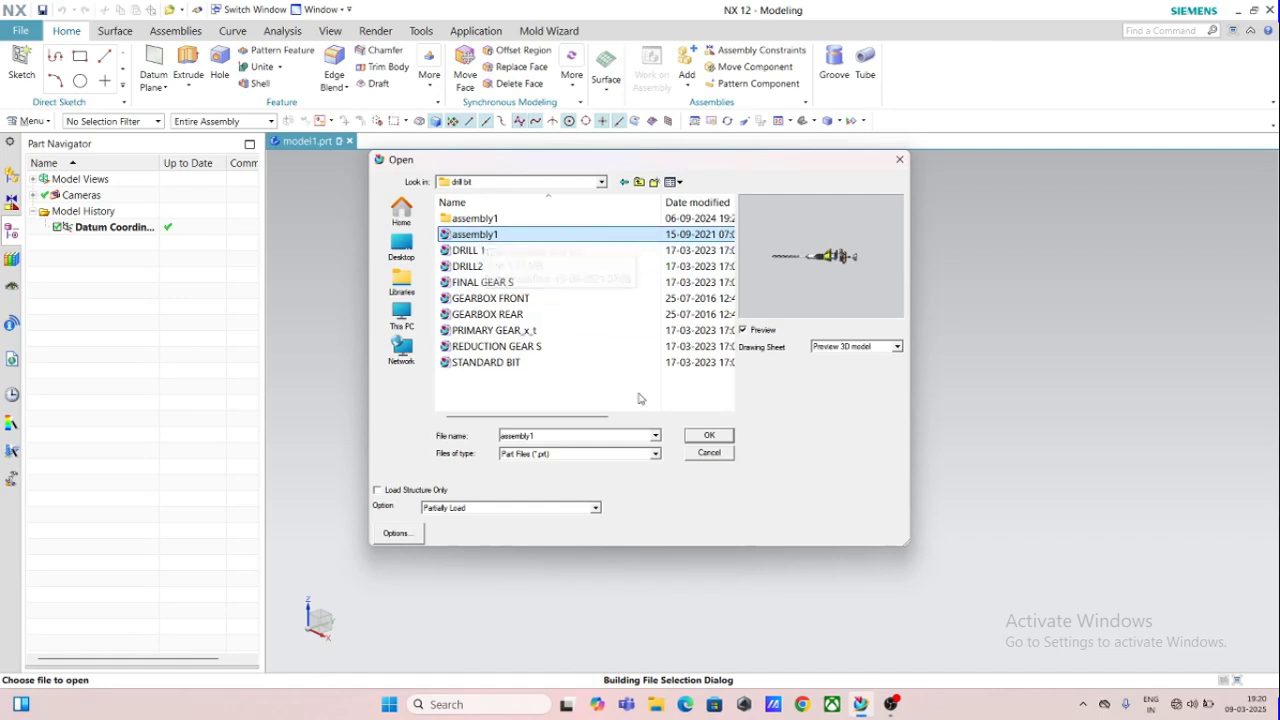
pyautogui.click(700, 436)
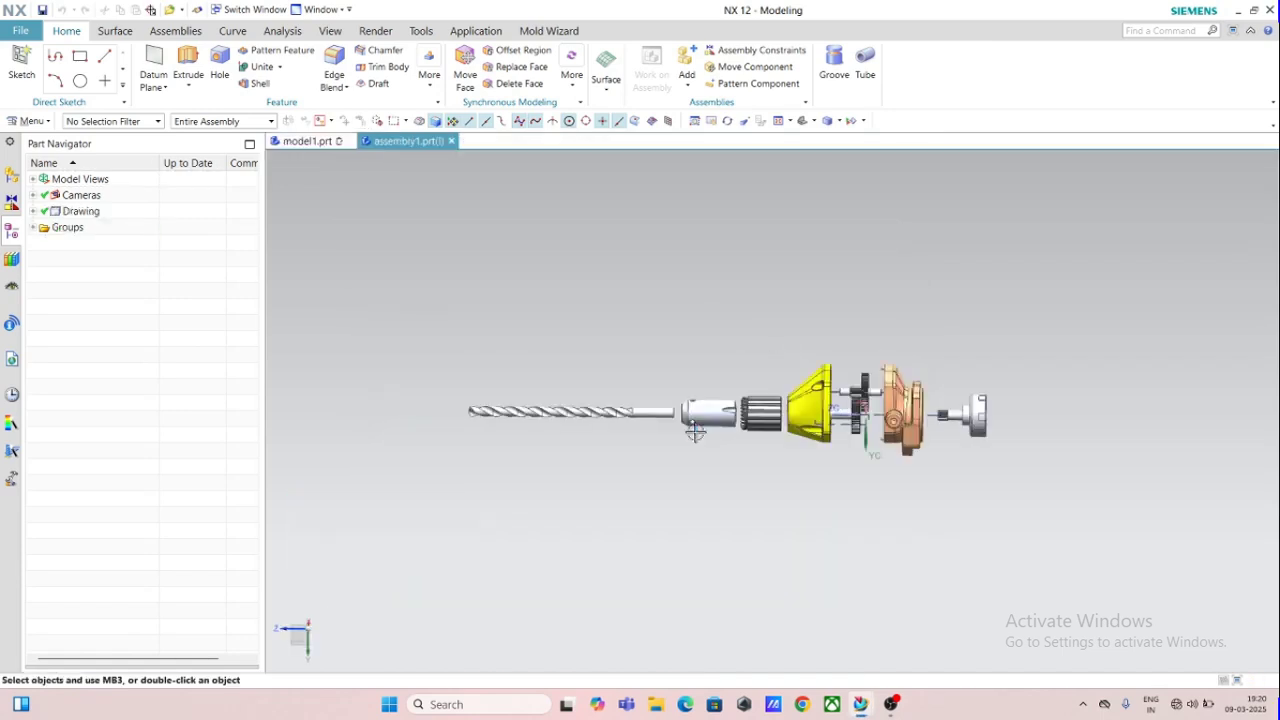
# Examine the exploded drill assembly from several angles, including the bit, chuck, yellow gearbox front, gears and gearbox rear
pyautogui.scroll(5, 800, 300)
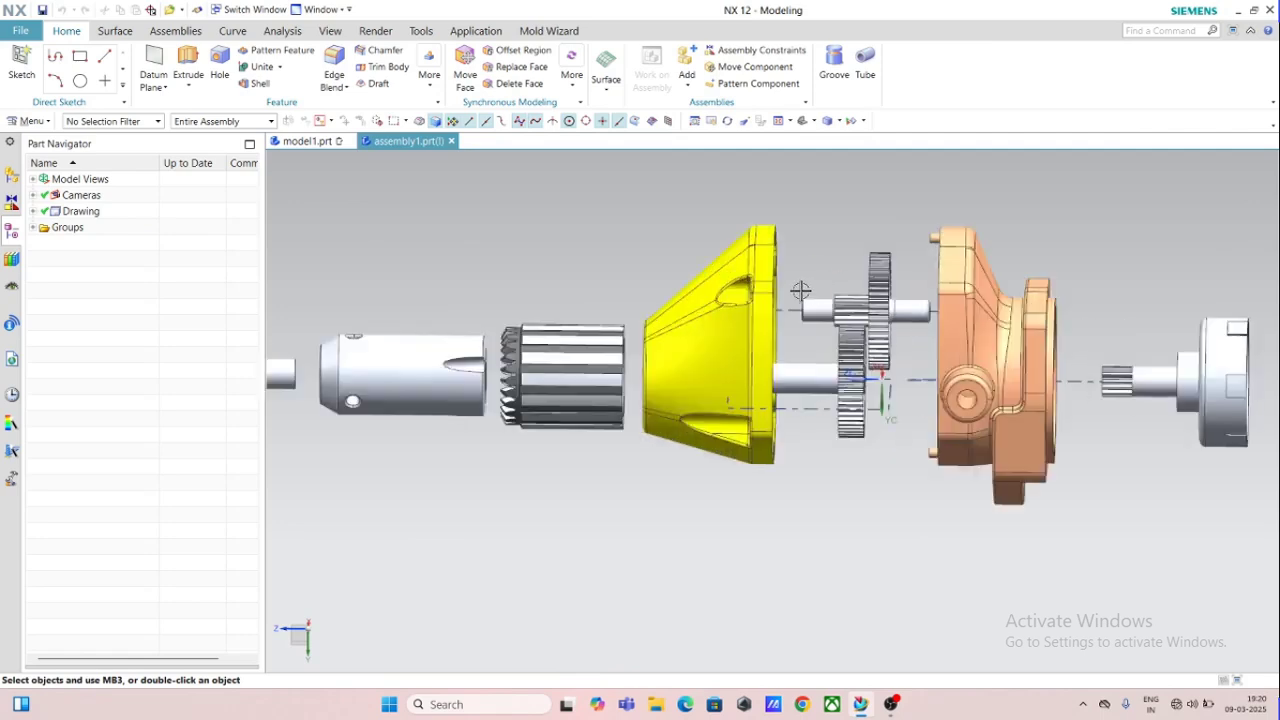
pyautogui.moveTo(795, 290); pyautogui.dragTo(750, 237, button='middle')
pyautogui.scroll(3, 730, 303)
pyautogui.scroll(-2, 732, 316)
pyautogui.scroll(-5, 757, 225)
pyautogui.scroll(1, 643, 266)
pyautogui.moveTo(643, 266); pyautogui.dragTo(662, 300, button='middle')
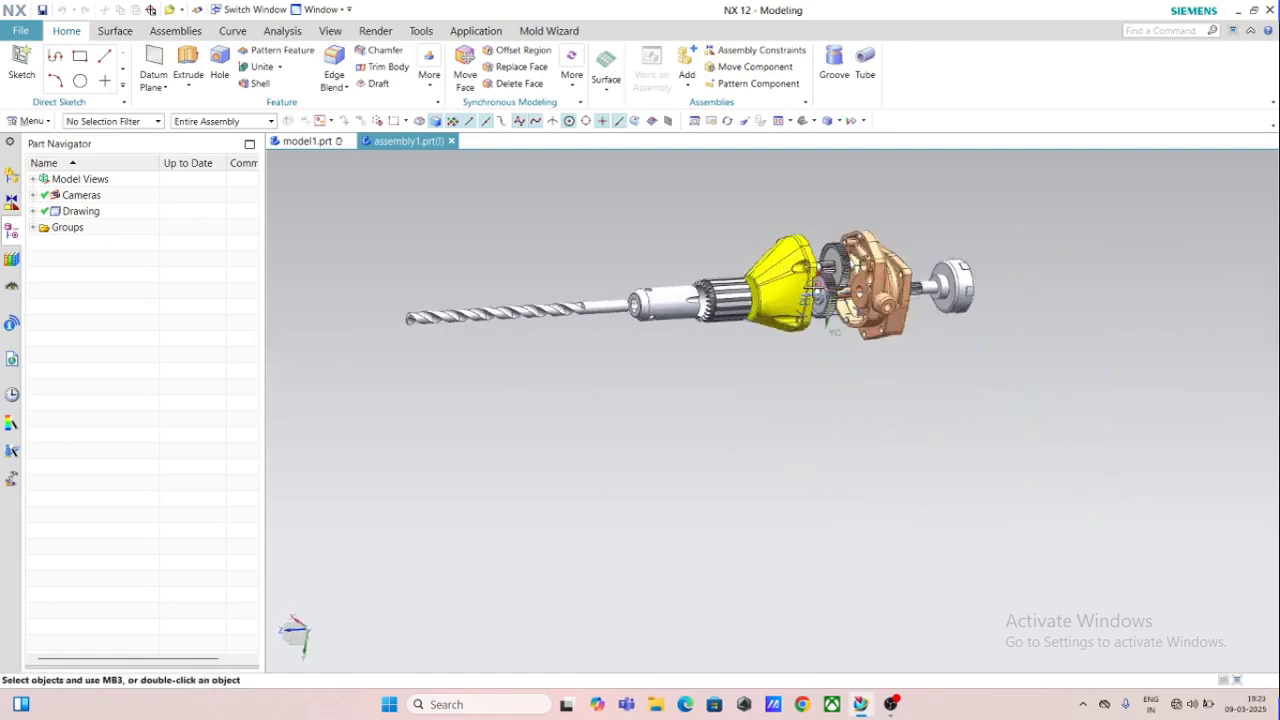
pyautogui.scroll(3, 851, 261)
pyautogui.moveTo(851, 261); pyautogui.dragTo(811, 257, button='middle')
pyautogui.scroll(-5, 811, 258)
pyautogui.moveTo(921, 295); pyautogui.dragTo(623, 230, button='middle')
pyautogui.scroll(2, 896, 198)
pyautogui.moveTo(760, 242); pyautogui.dragTo(640, 273, button='middle')
pyautogui.scroll(-3, 551, 286)
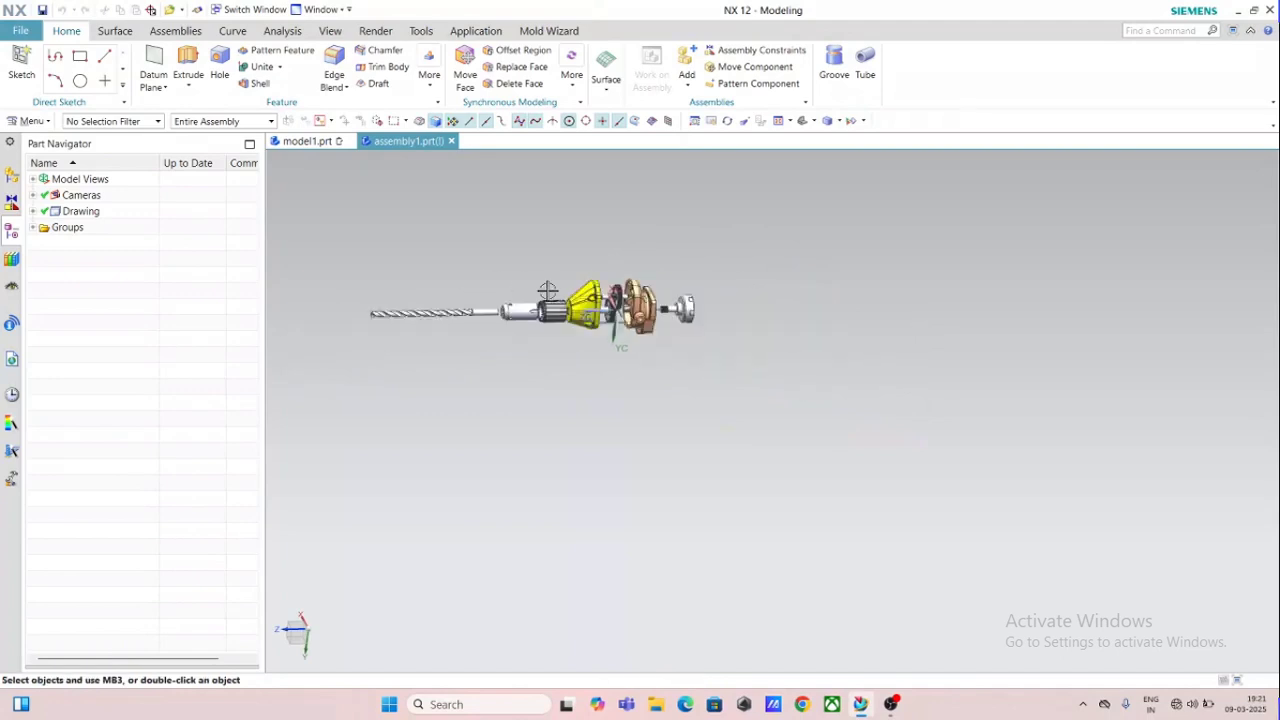
pyautogui.moveTo(551, 286); pyautogui.dragTo(501, 320, button='middle')
pyautogui.scroll(-2, 501, 286)
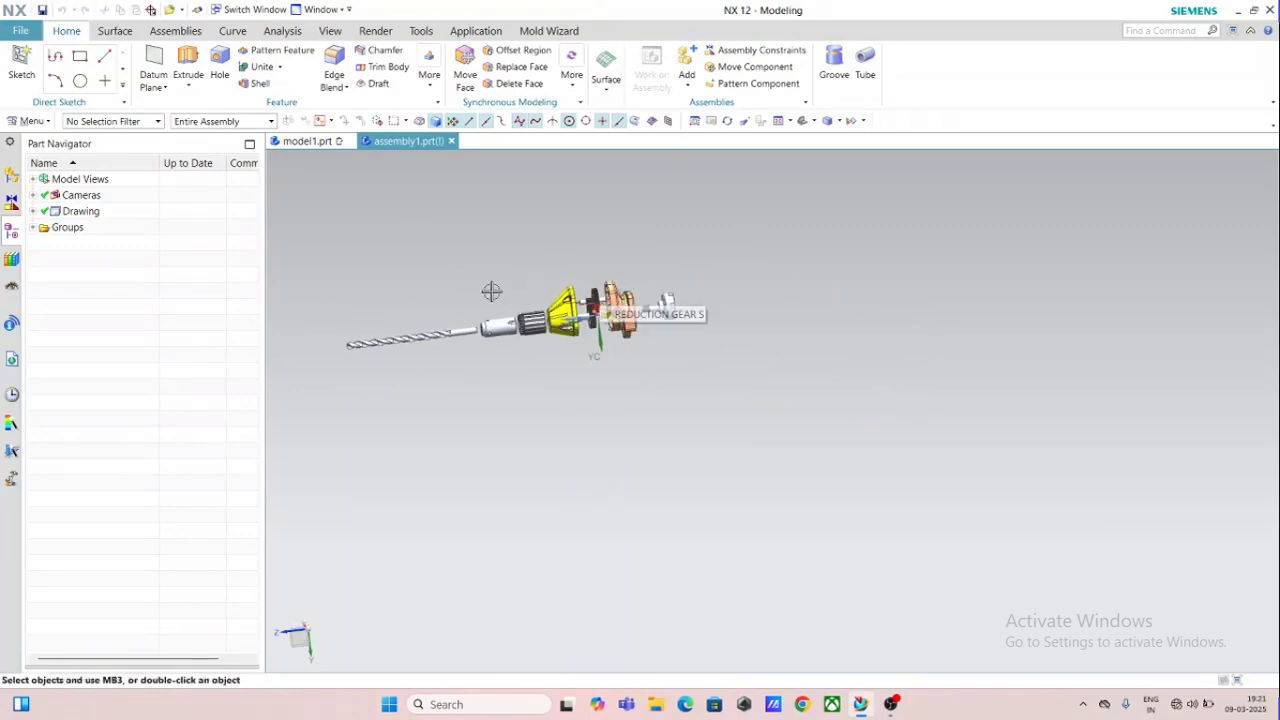
pyautogui.moveTo(554, 251)
pyautogui.mouseDown(button='middle')
pyautogui.moveTo(574, 234)
pyautogui.moveTo(573, 257)
pyautogui.moveTo(569, 245)
pyautogui.mouseUp(button='middle')
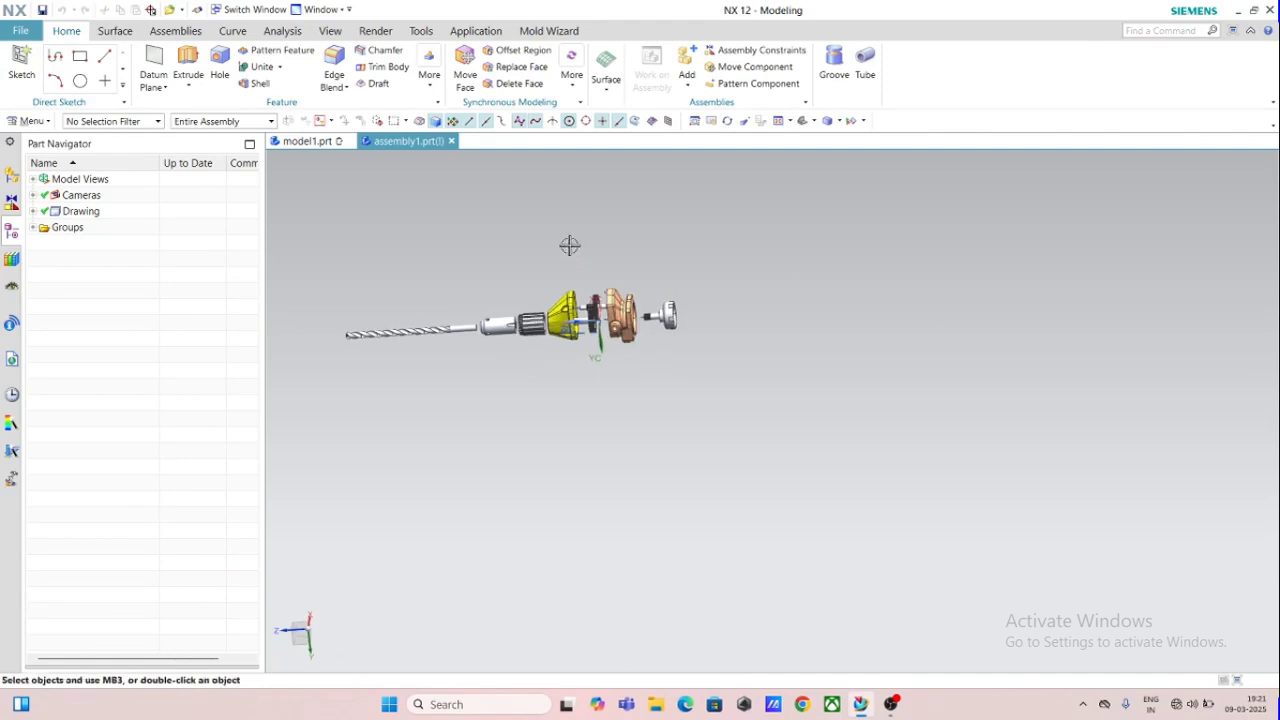
# Switch the assembly to the Drafting application and delete the three existing drawing views from sheet SHT1
pyautogui.click(475, 31)
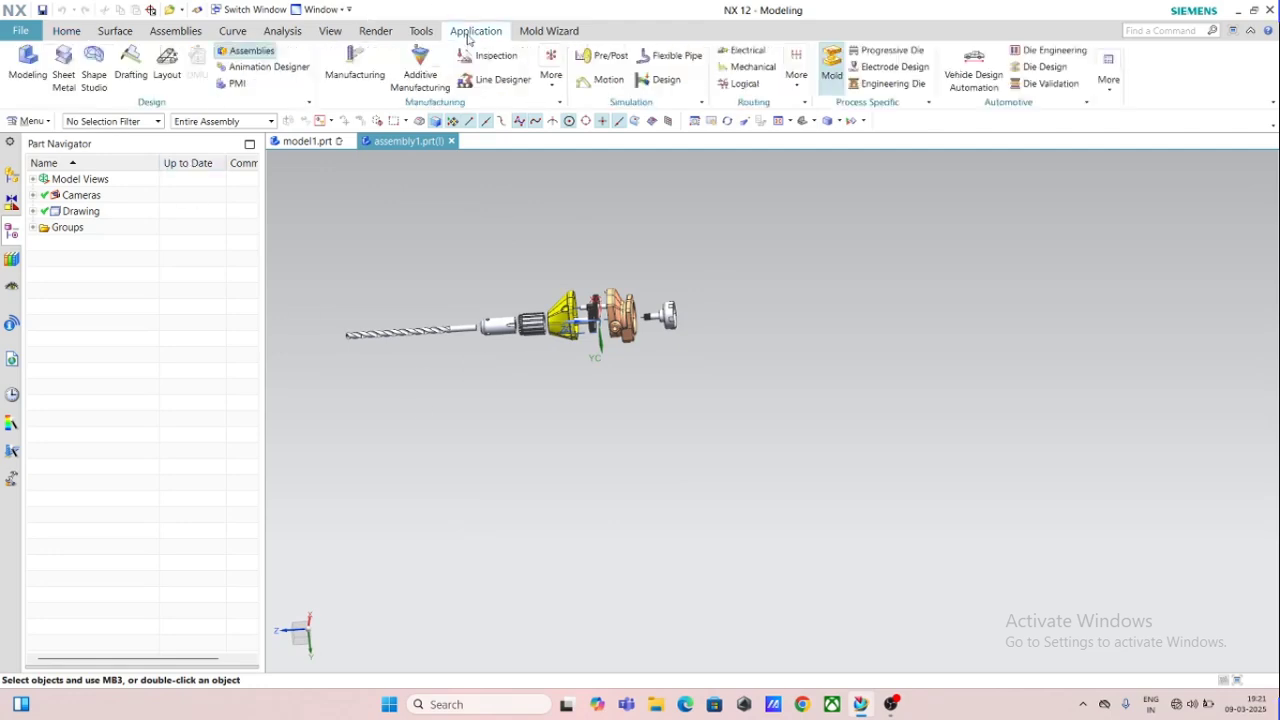
pyautogui.click(131, 66)
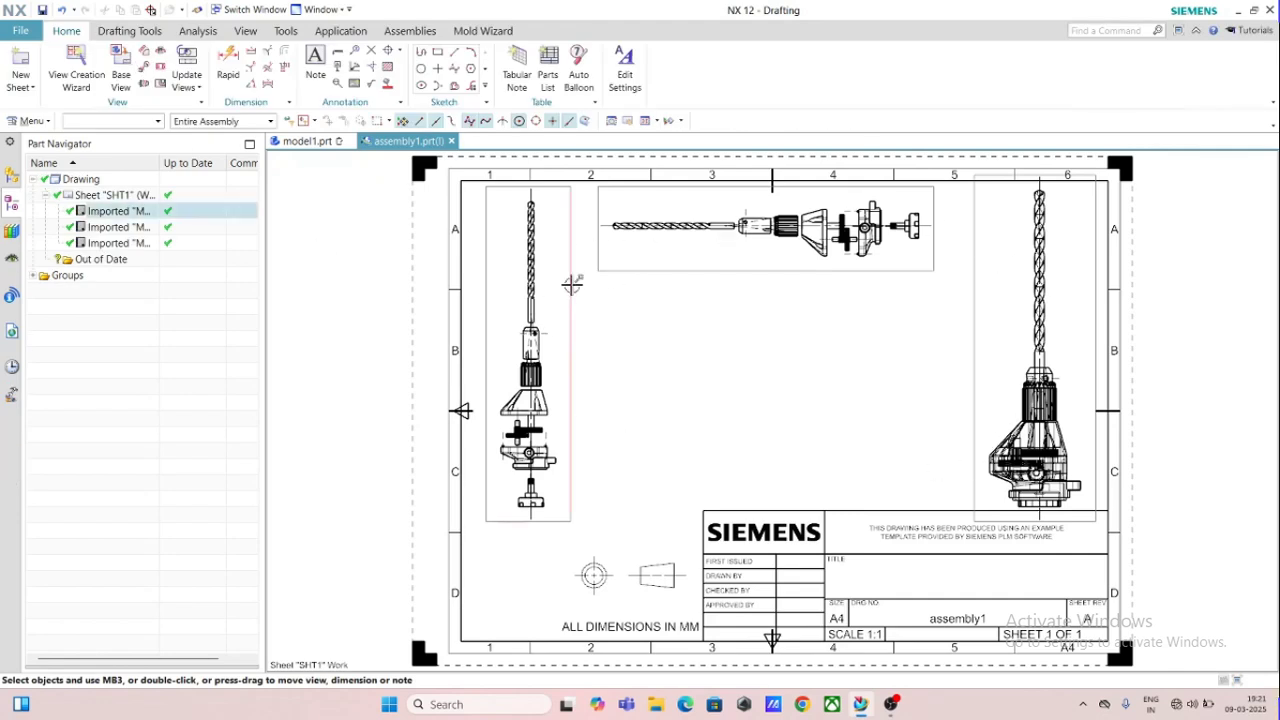
pyautogui.click(569, 284)
pyautogui.click(680, 264)
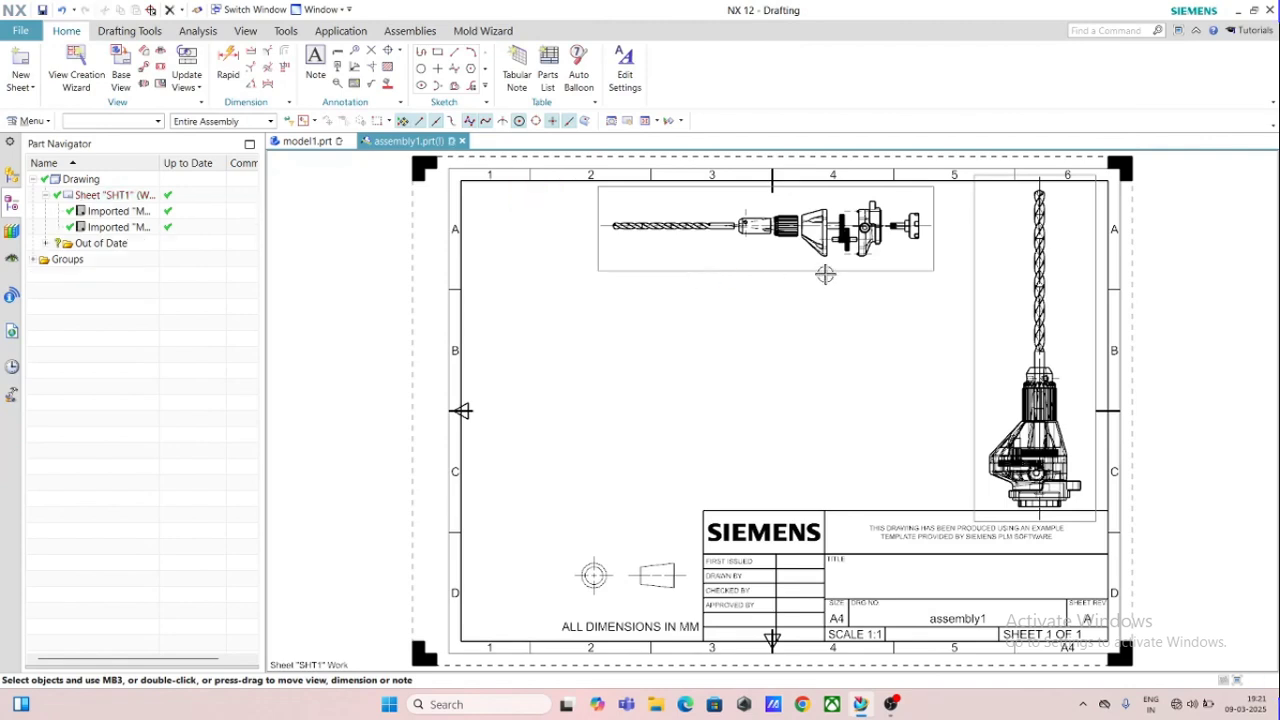
pyautogui.click(853, 266)
pyautogui.click(966, 247)
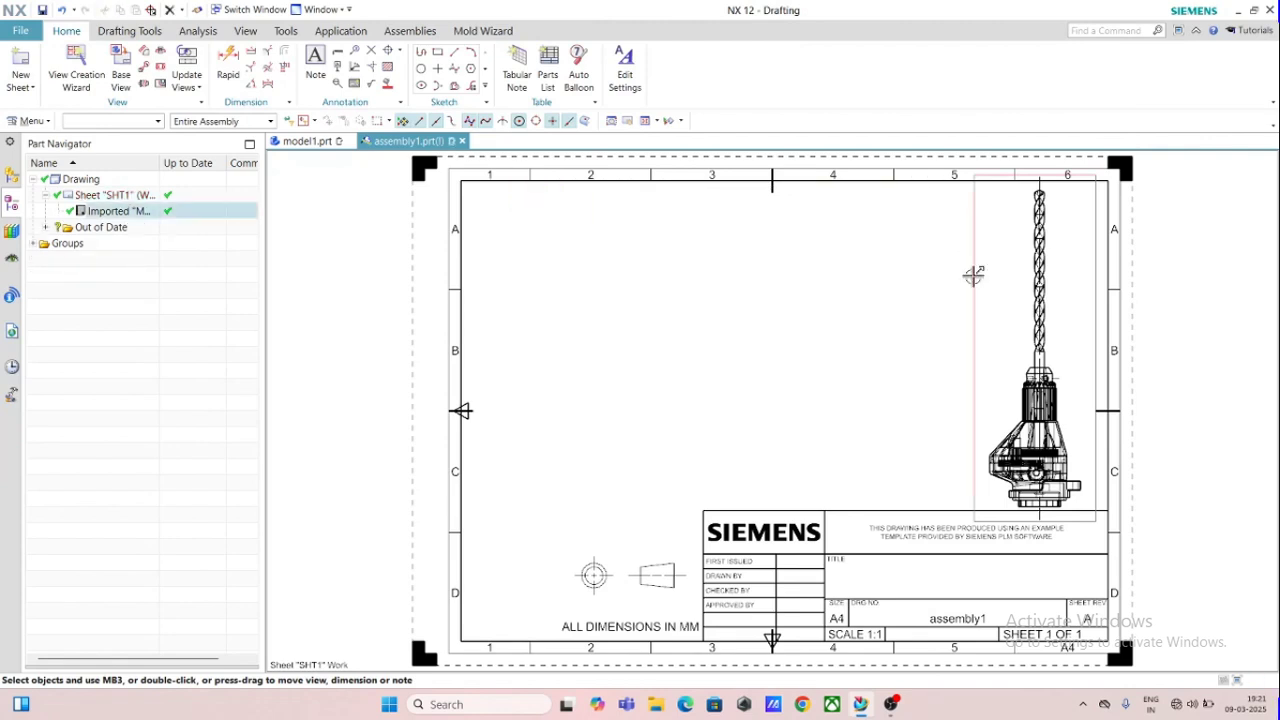
pyautogui.click(972, 274)
pyautogui.click(1081, 256)
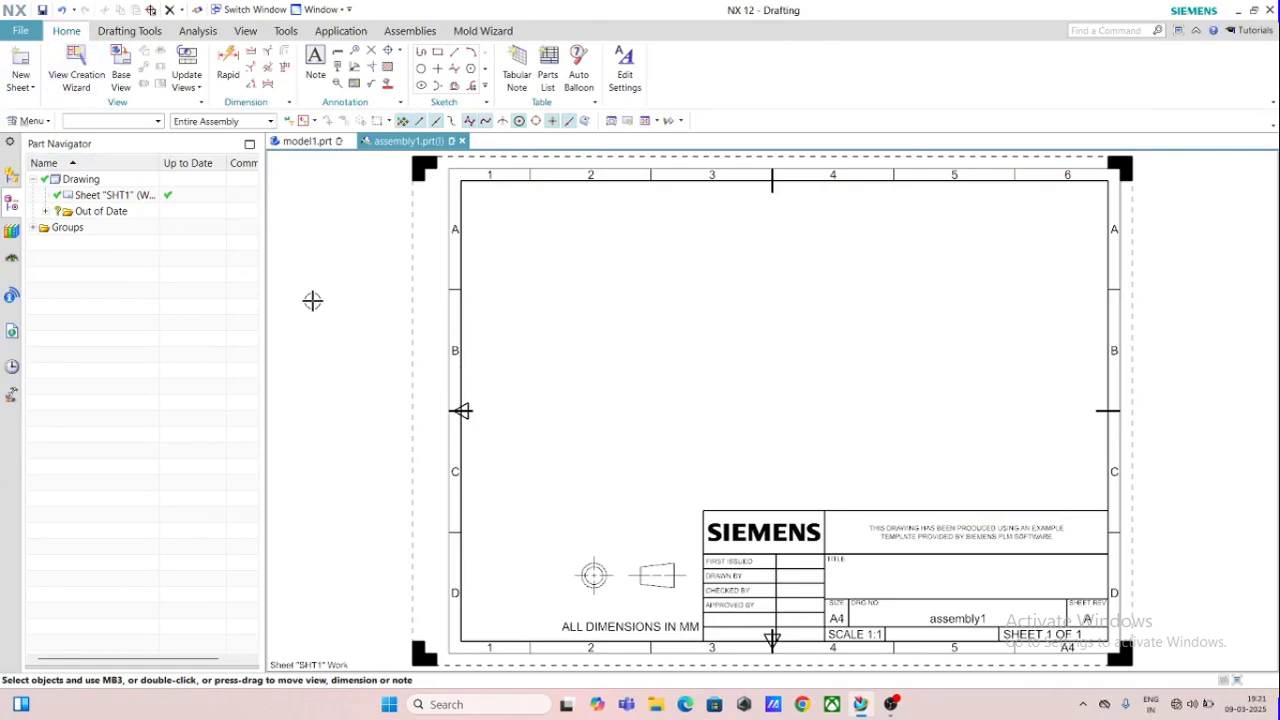
# Start a base view of assembly1.prt and set its model view to Isometric
pyautogui.click(120, 72)
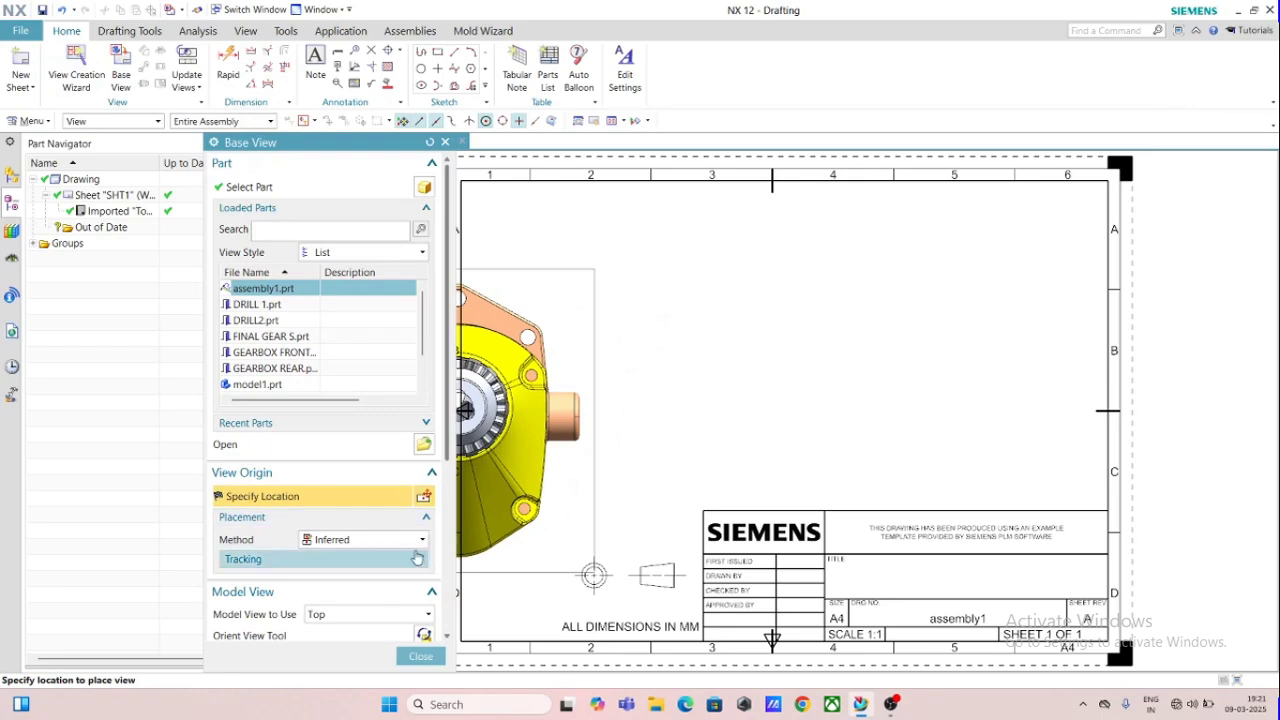
pyautogui.scroll(-1, 450, 438)
pyautogui.scroll(-5, 450, 438)
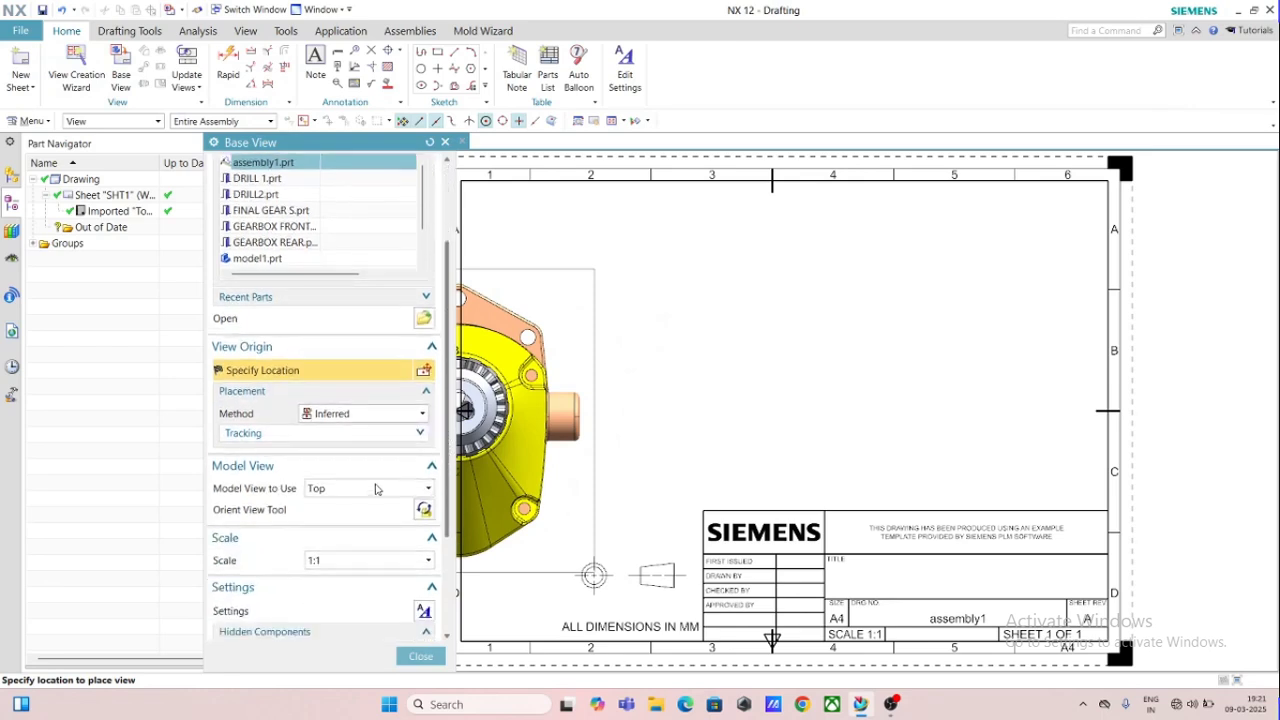
pyautogui.click(376, 488)
pyautogui.click(348, 326)
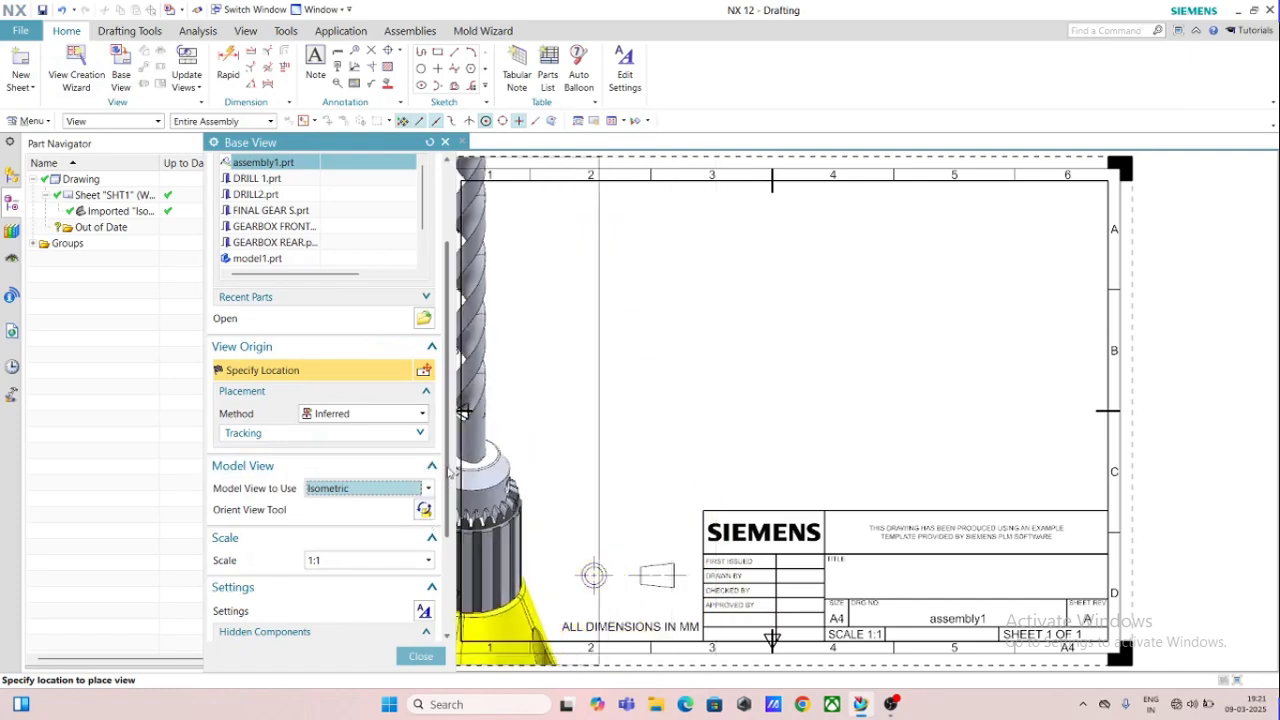
# Try the Bottom model view for the base view, and set the model view to Trimetric
pyautogui.scroll(-1, 450, 472)
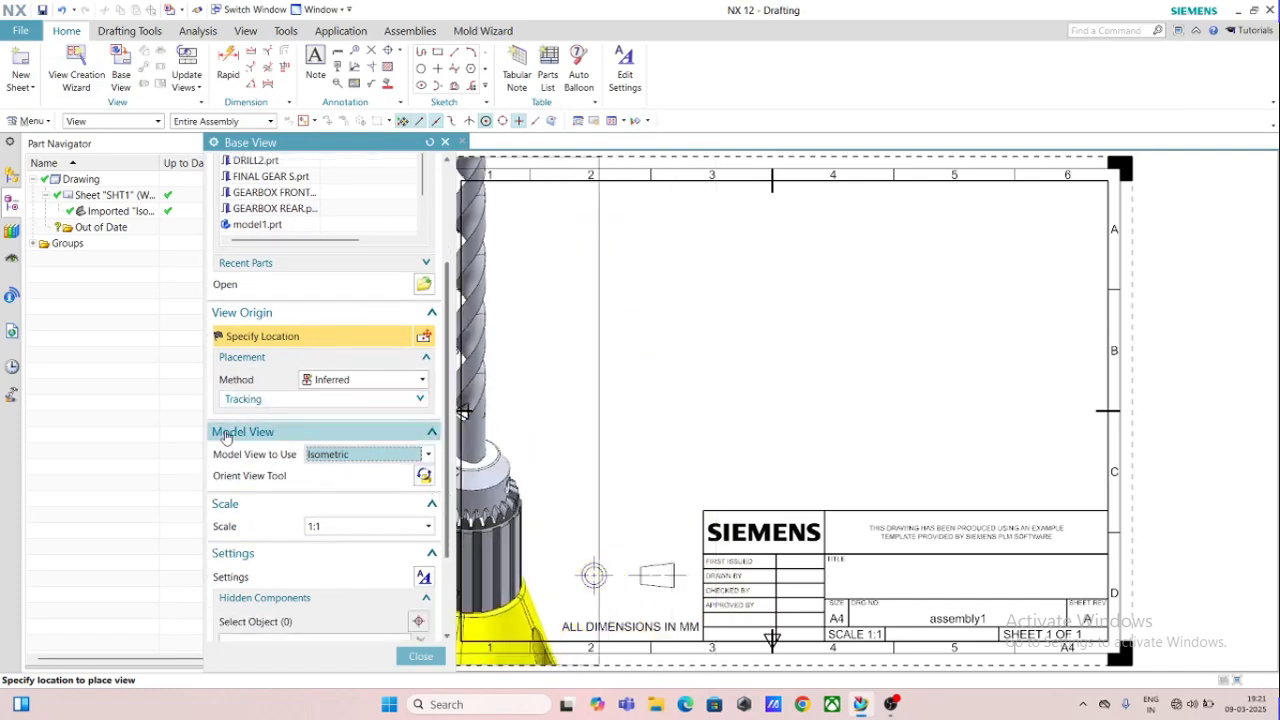
pyautogui.click(337, 455)
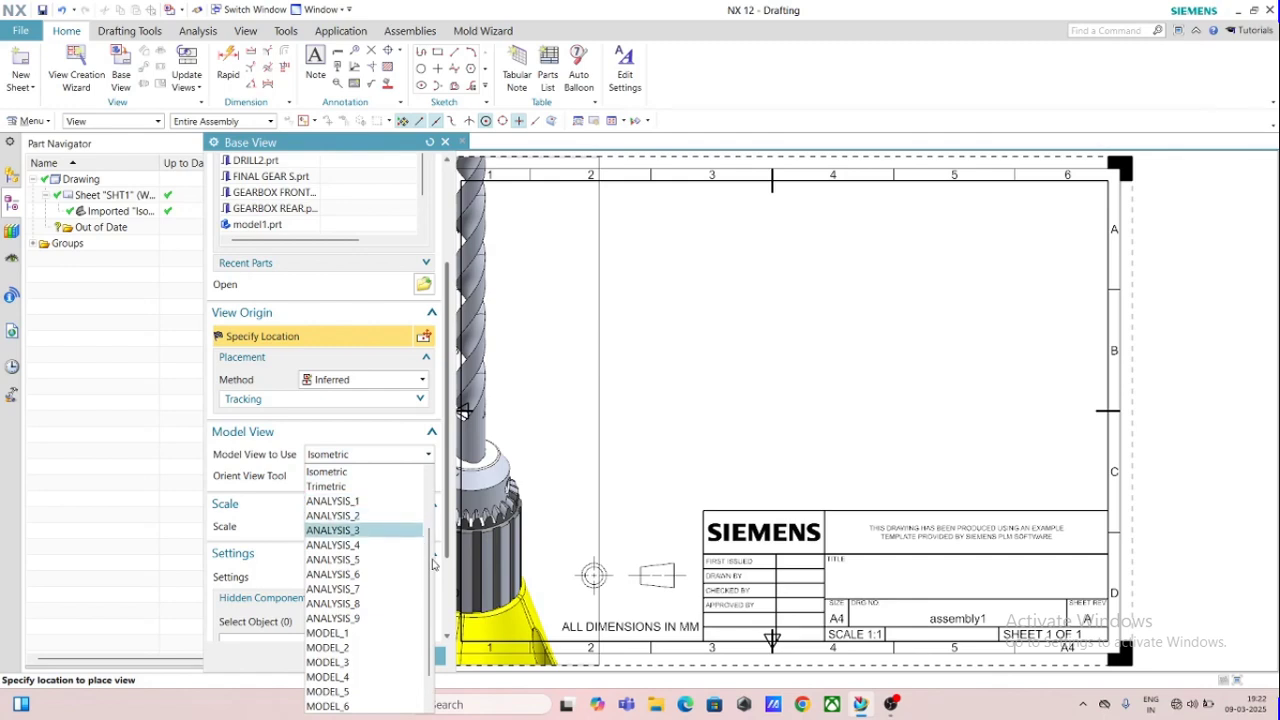
pyautogui.scroll(2, 400, 560)
pyautogui.click(340, 530)
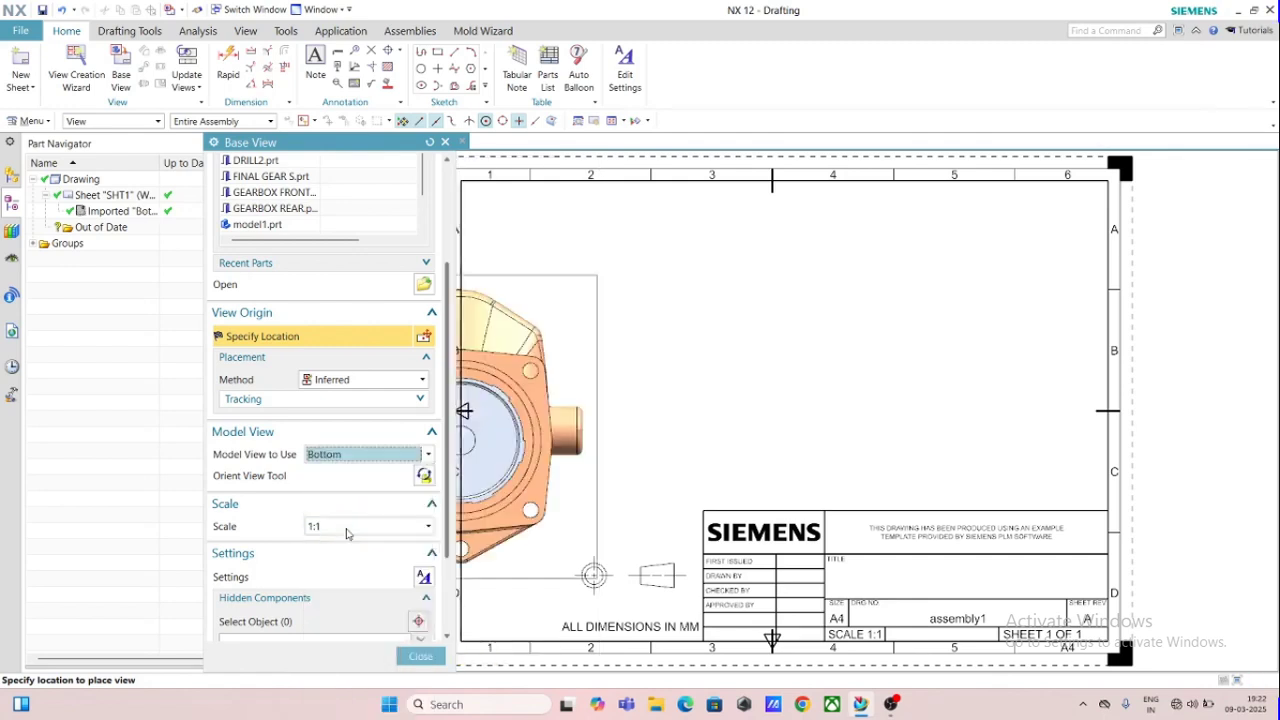
pyautogui.click(384, 456)
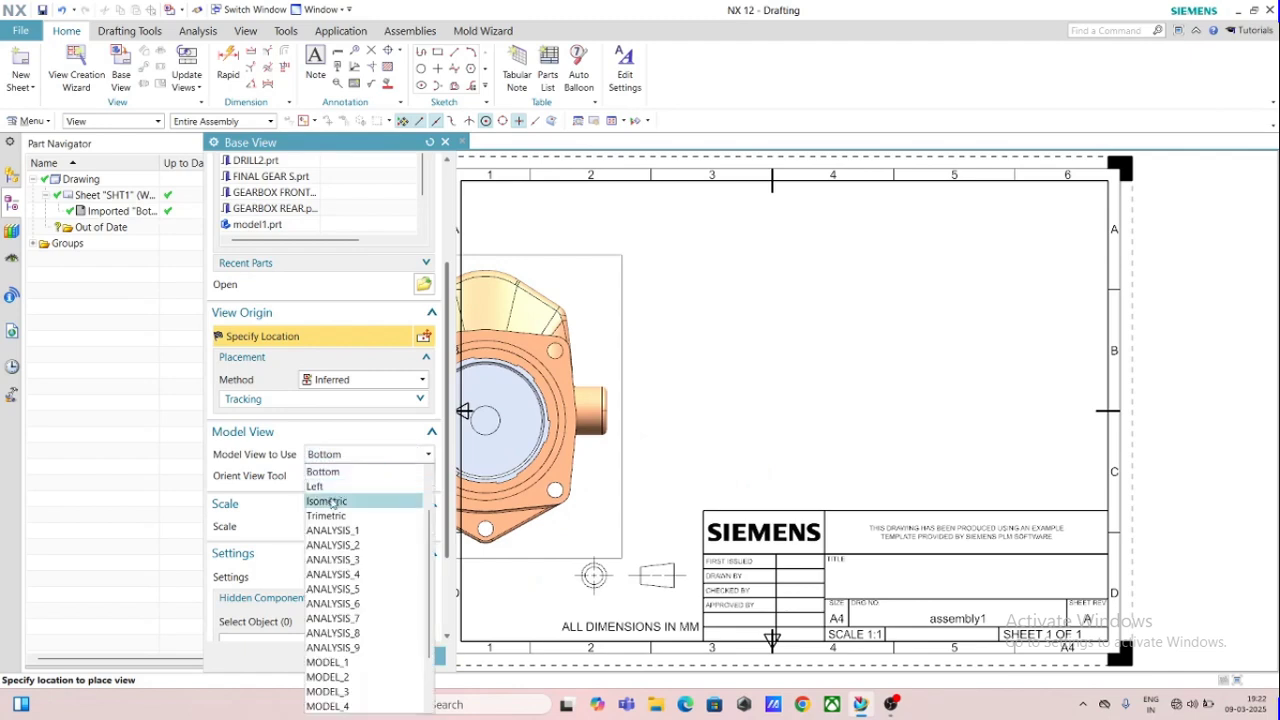
pyautogui.click(327, 515)
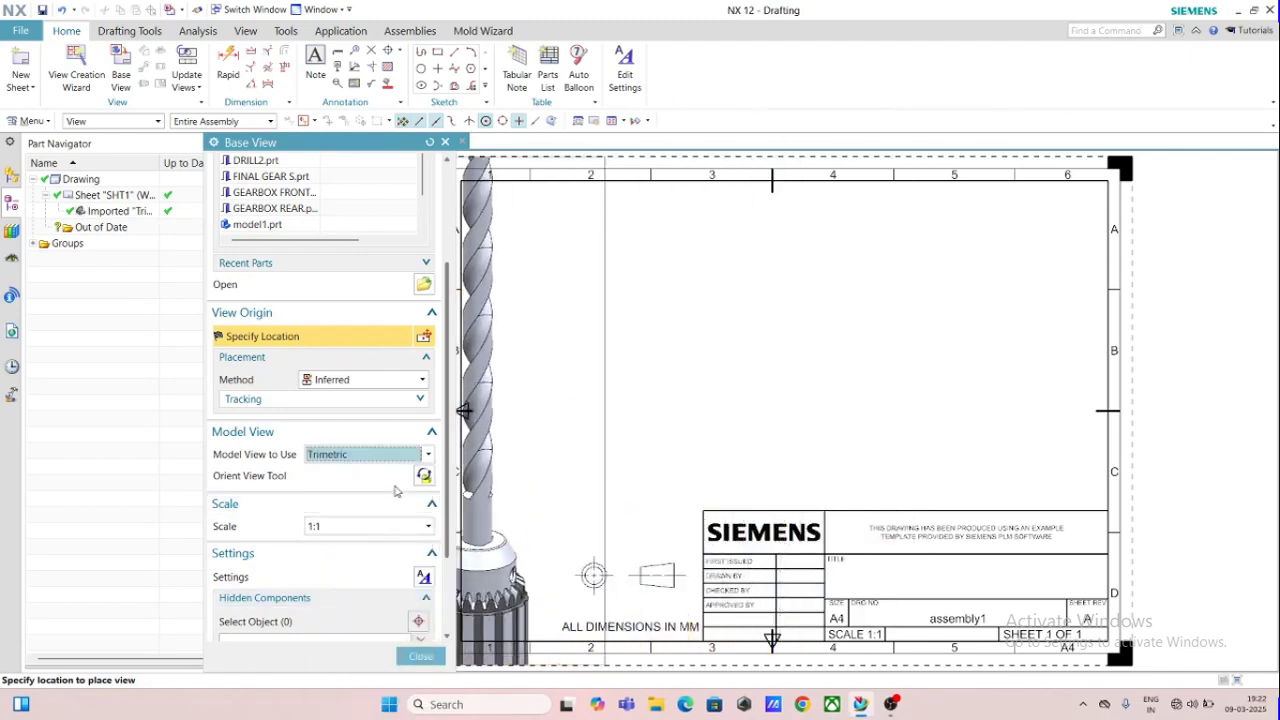
# Set the base view's scale to 1:5 so that the whole drill assembly fits on the A4 sheet
pyautogui.scroll(-2, 460, 495)
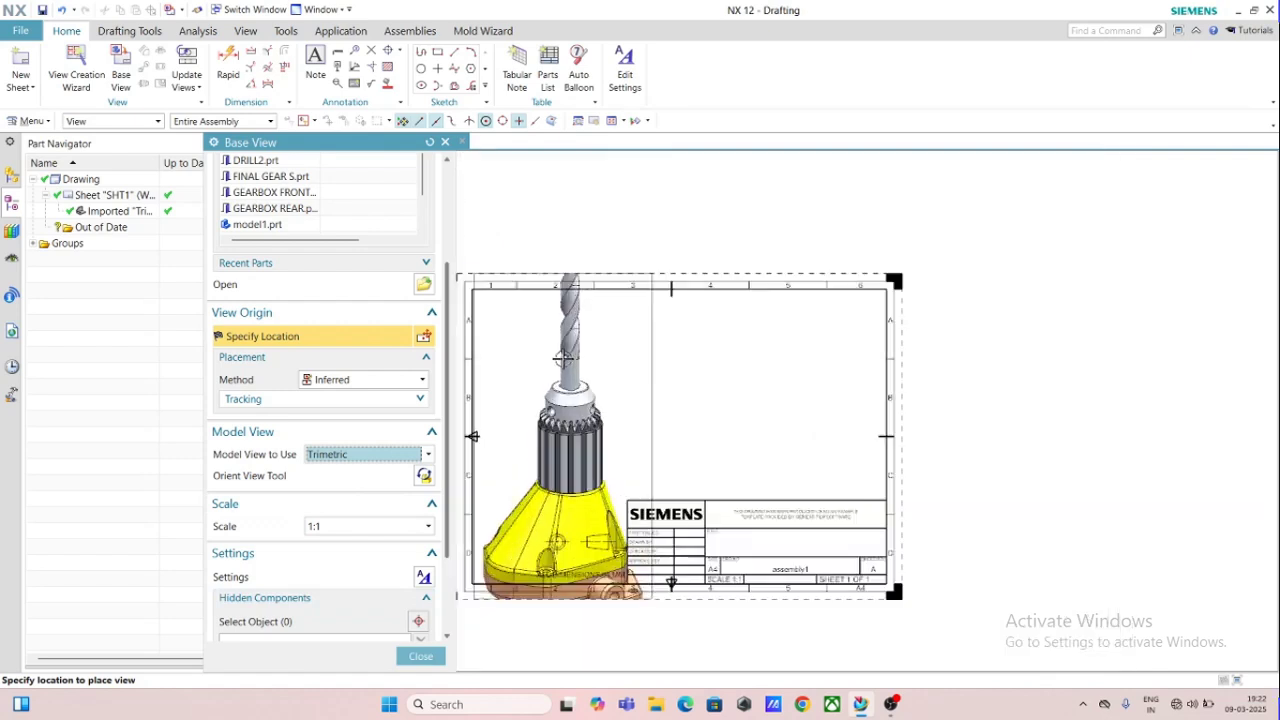
pyautogui.scroll(4, 767, 321)
pyautogui.scroll(-5, 846, 306)
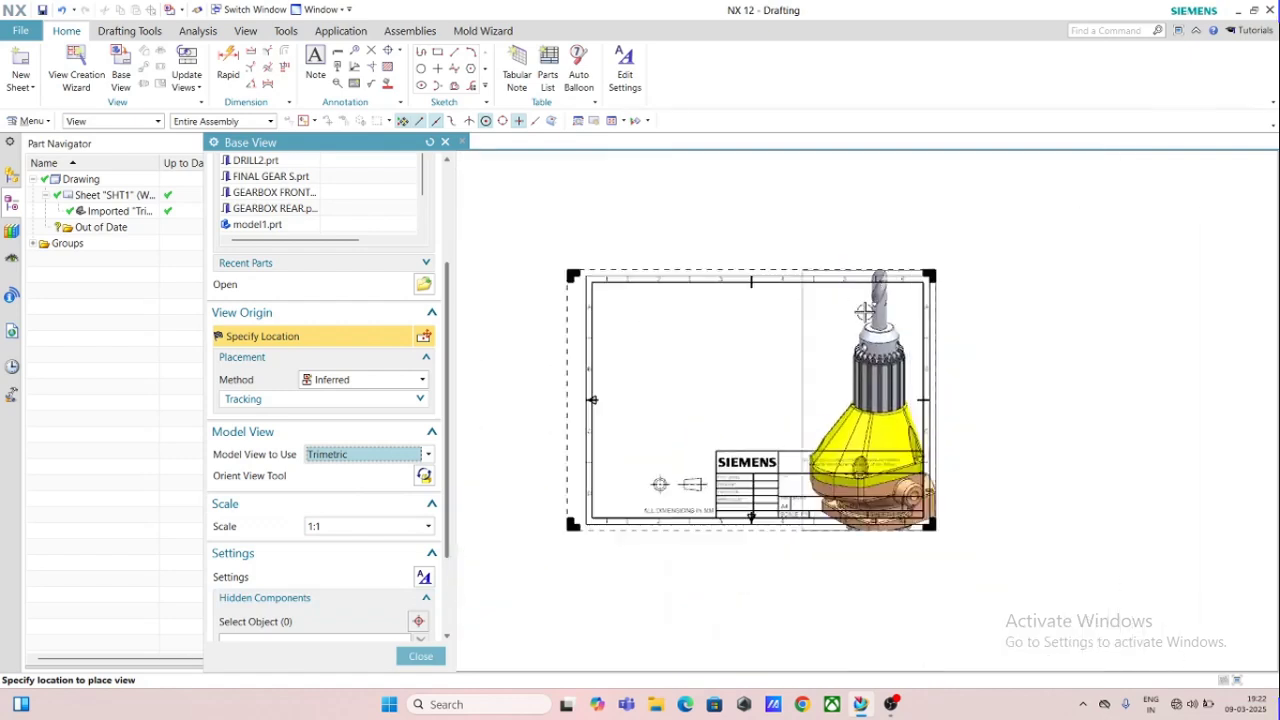
pyautogui.scroll(3, 865, 312)
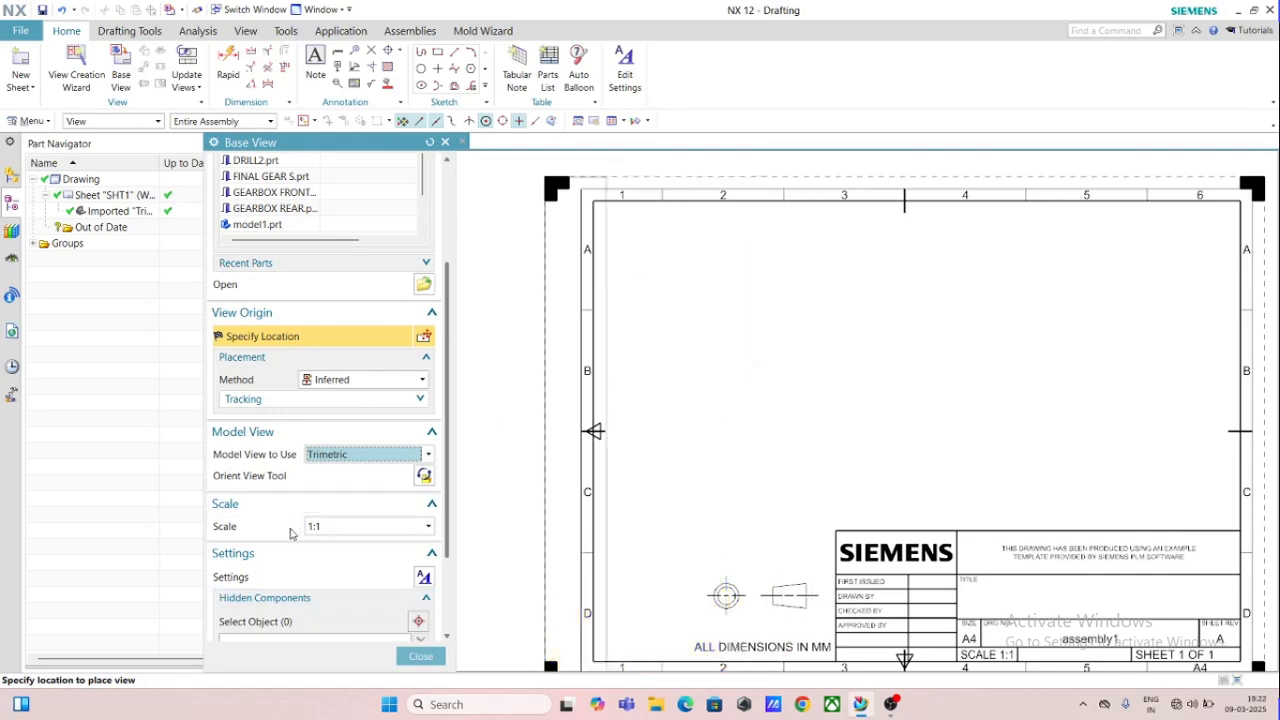
pyautogui.click(370, 527)
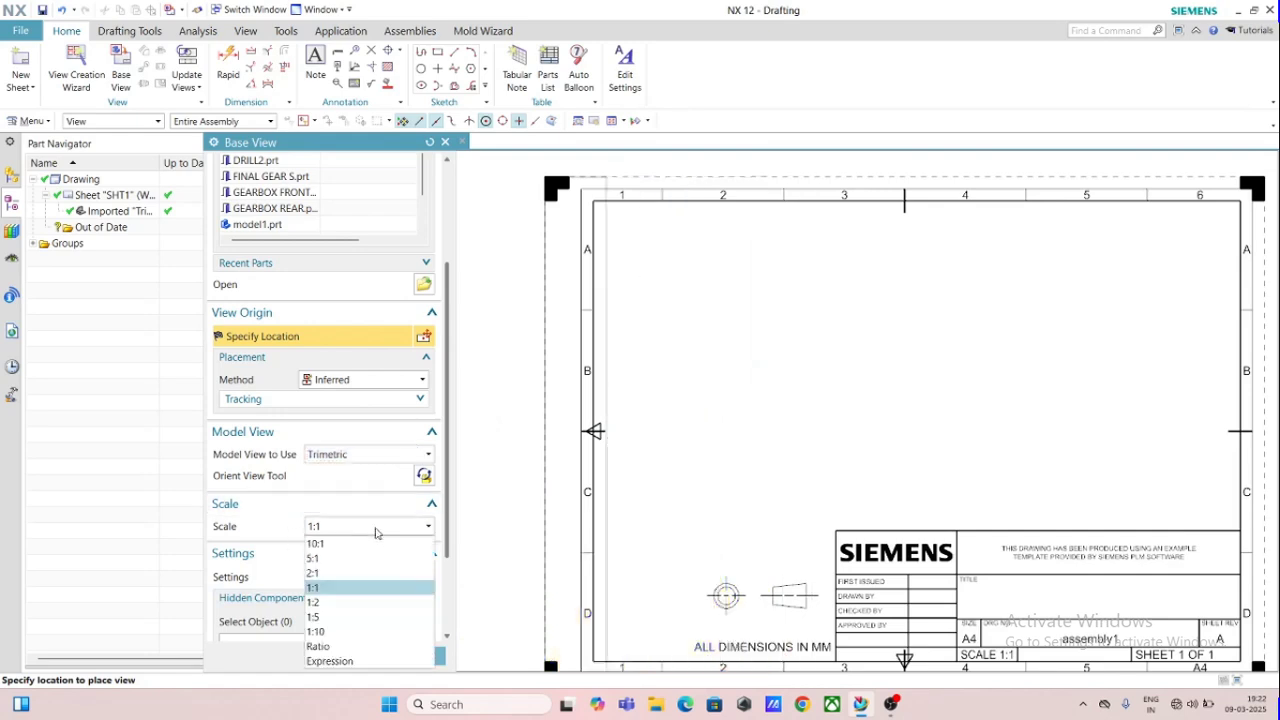
pyautogui.click(330, 618)
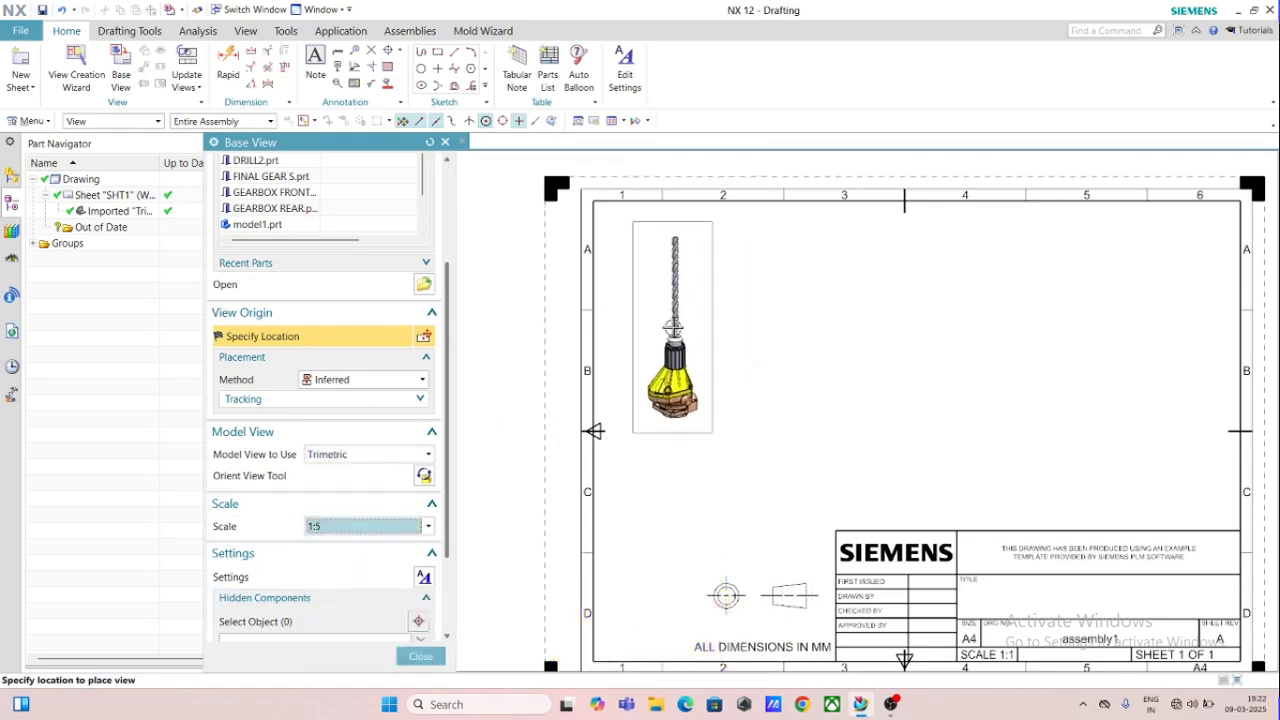
pyautogui.scroll(3, 670, 326)
pyautogui.scroll(-1, 665, 300)
pyautogui.scroll(-1, 680, 300)
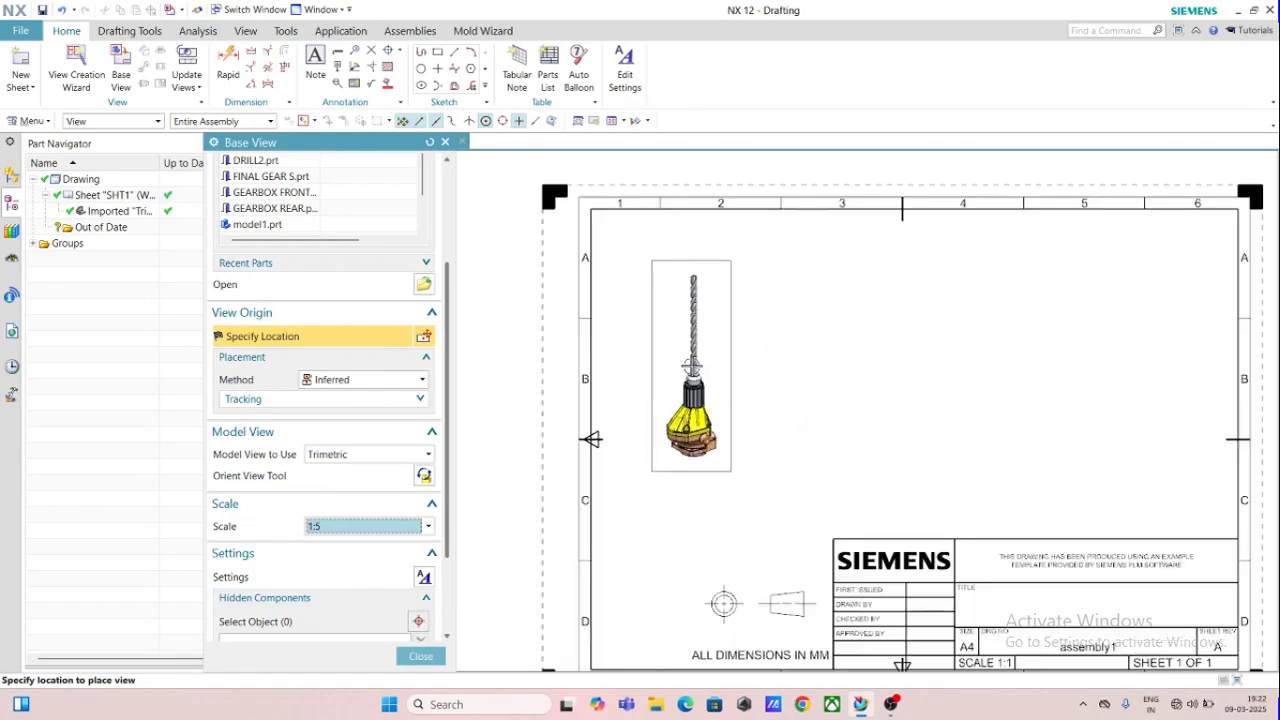
pyautogui.scroll(1, 682, 360)
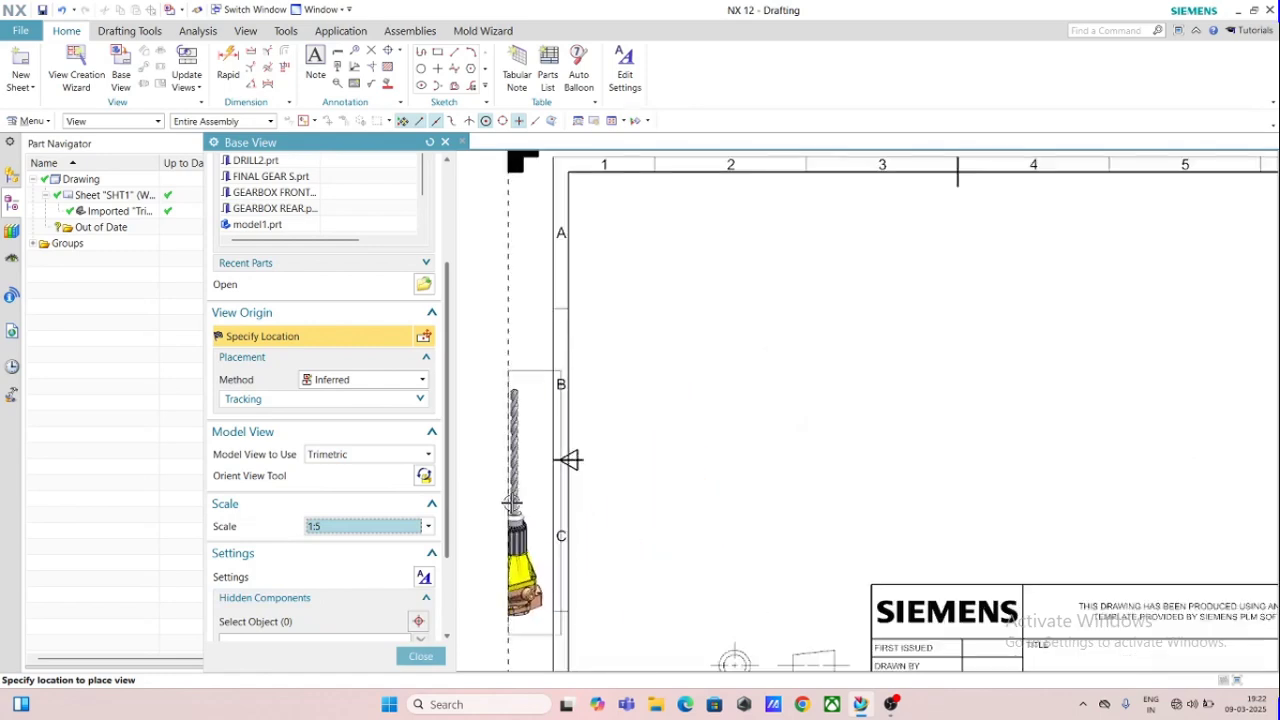
# Set the model view used for the base view to Isometric
pyautogui.click(413, 455)
pyautogui.scroll(2, 366, 477)
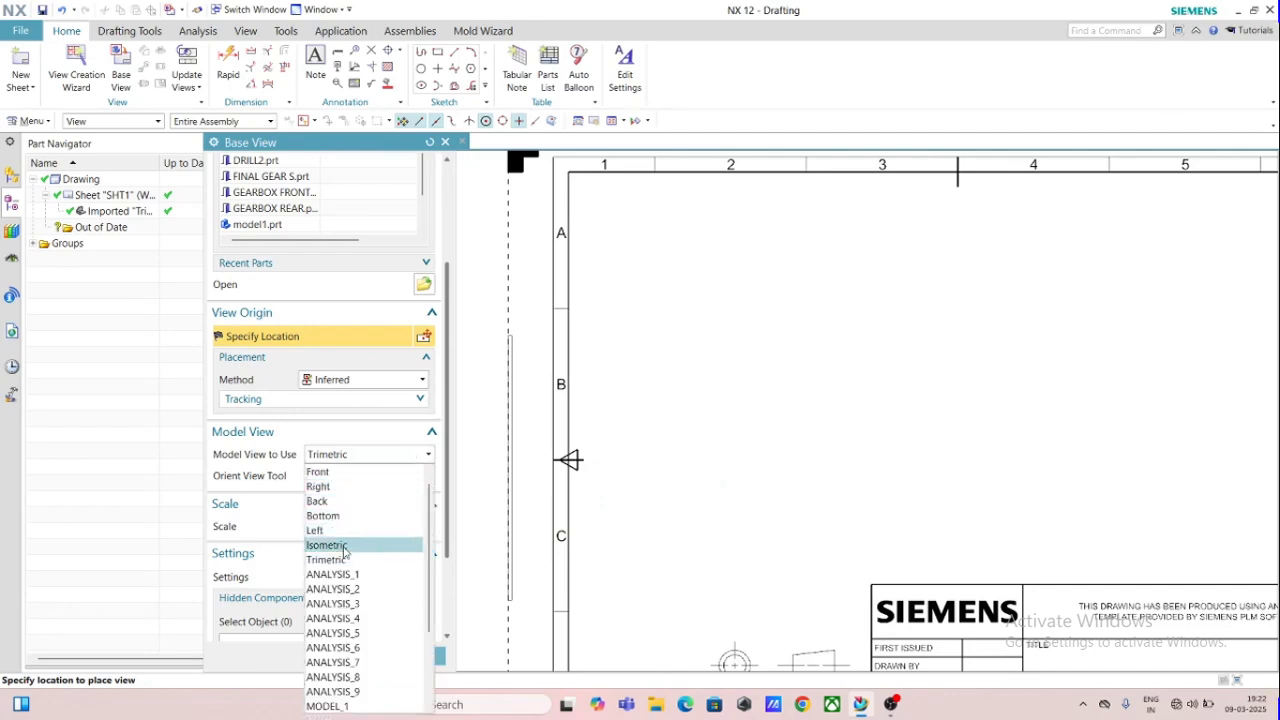
pyautogui.click(341, 545)
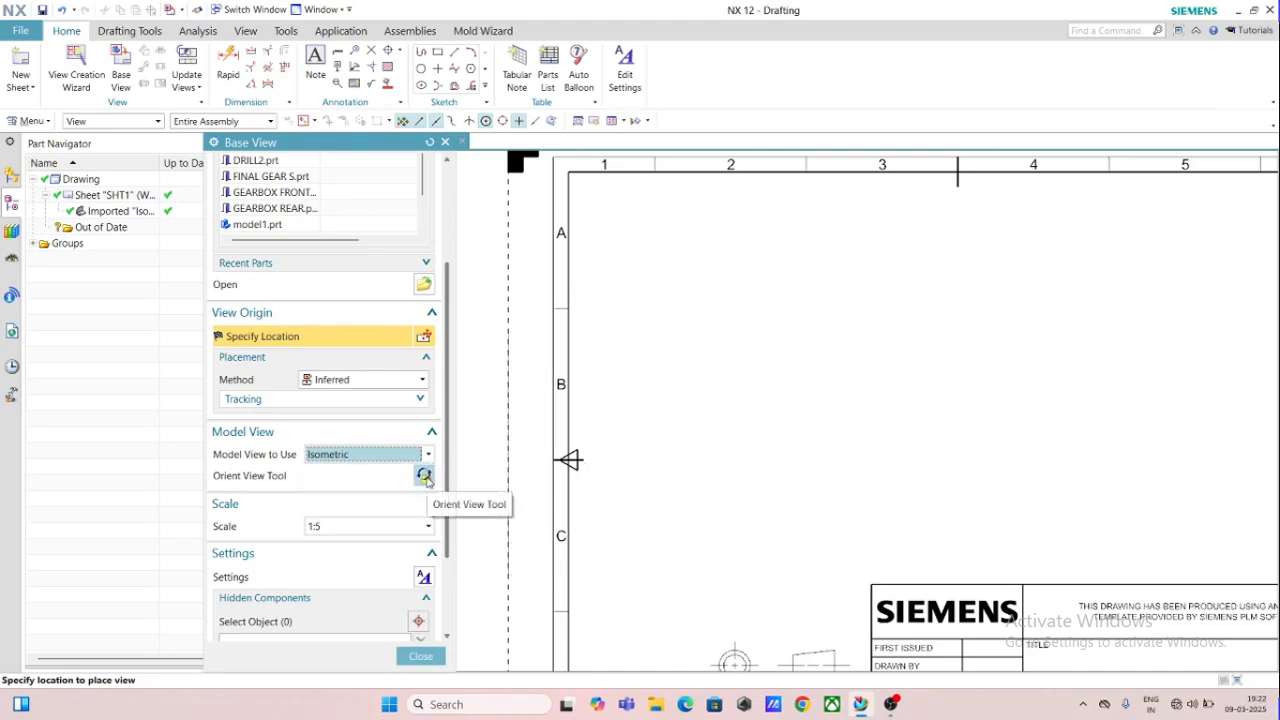
# Reorient the base view with the Orient View Tool so the drill stands tilted, its bit pointing up and slightly to the right
pyautogui.click(425, 476)
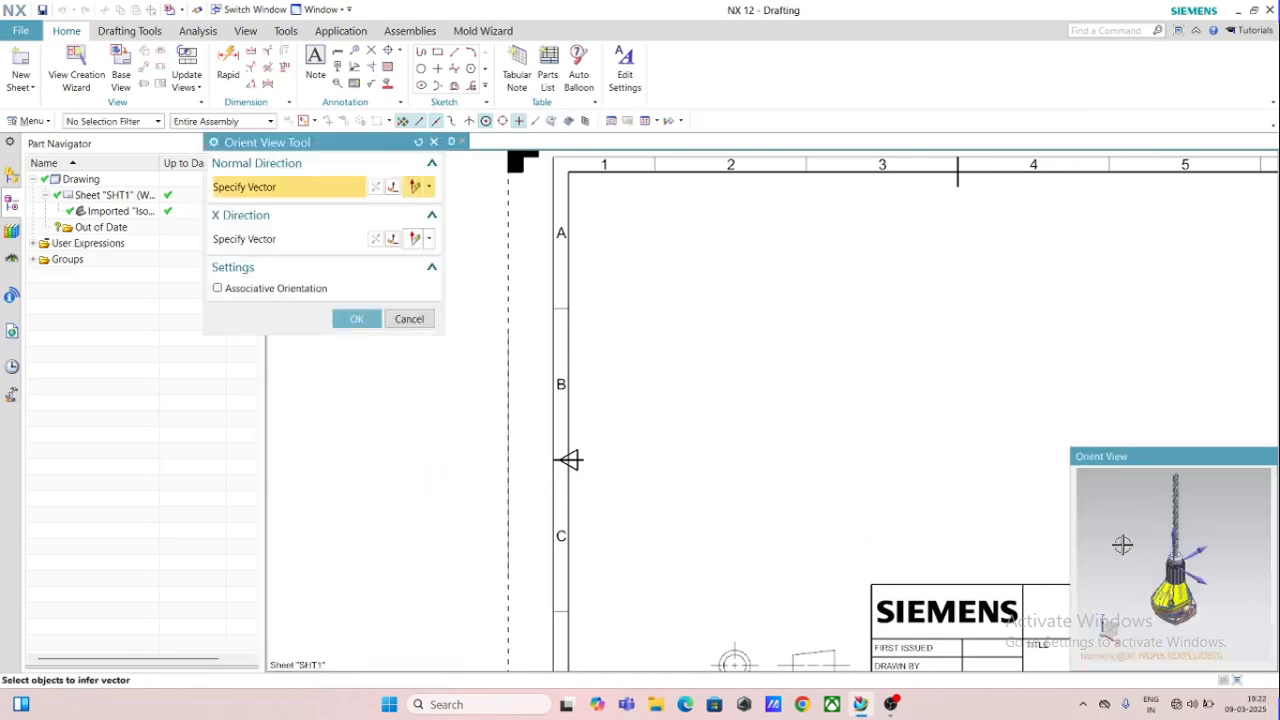
pyautogui.click(1202, 580)
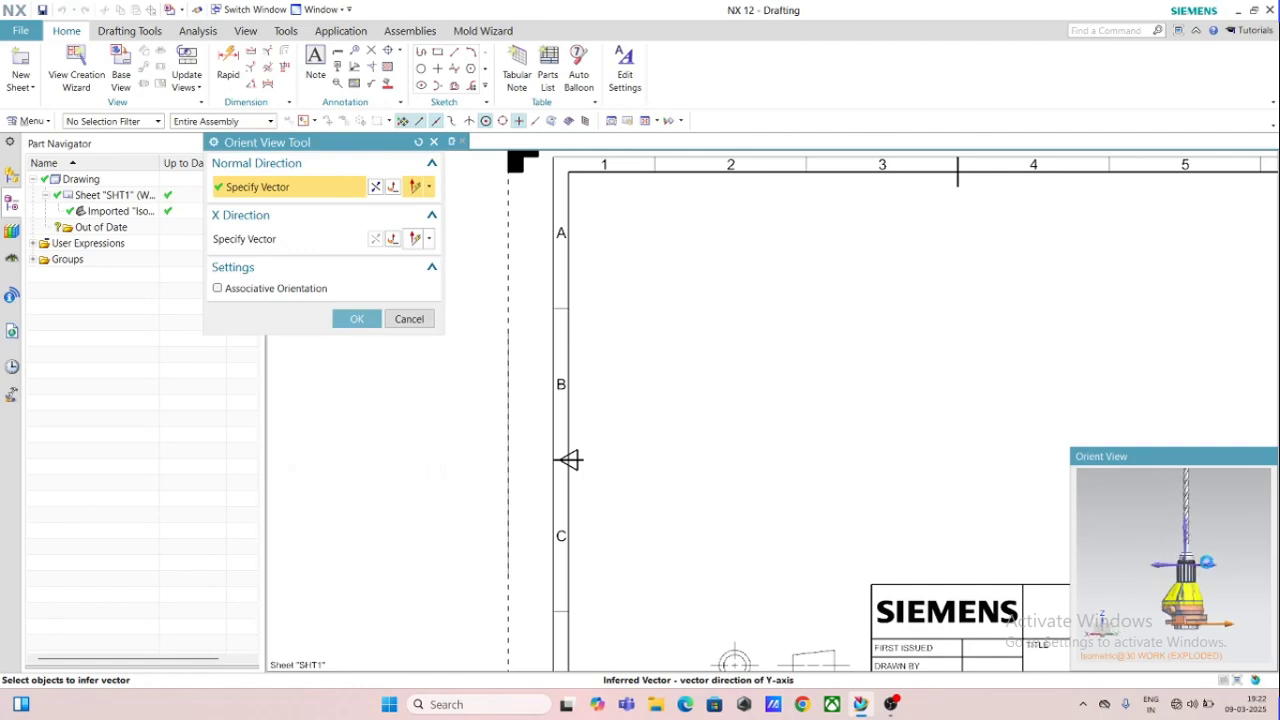
pyautogui.click(1185, 568)
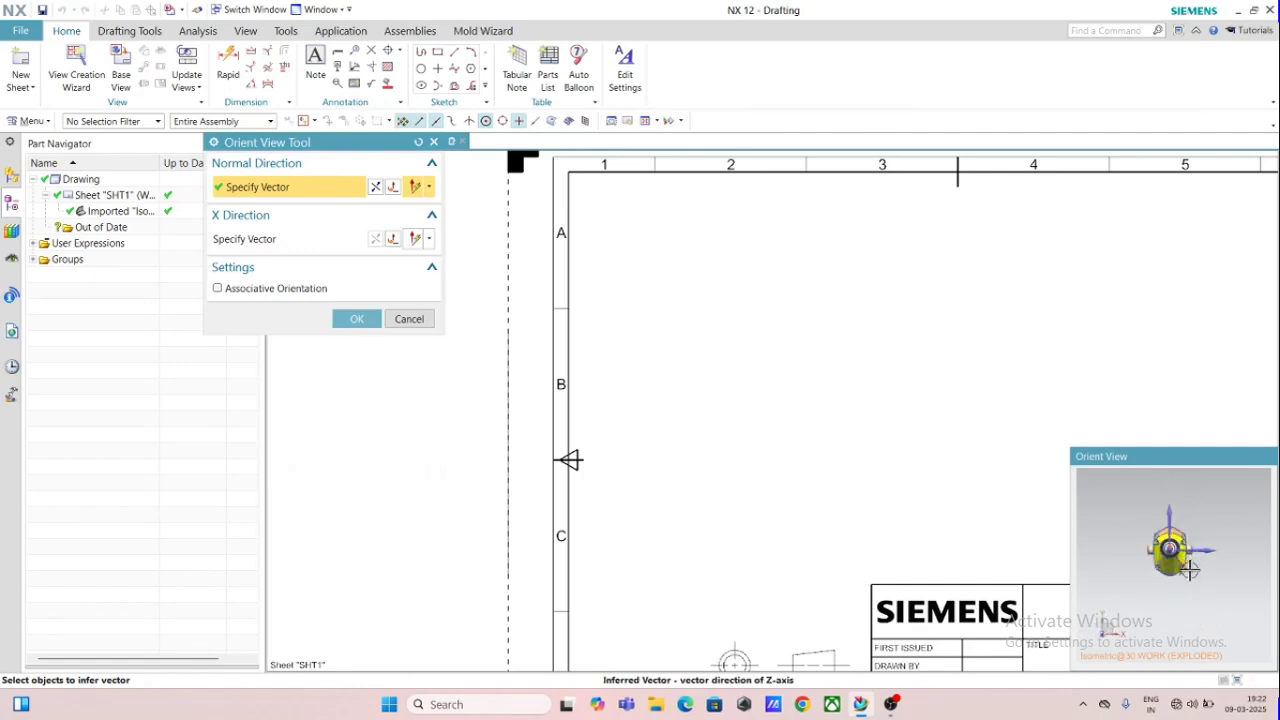
pyautogui.moveTo(1194, 592); pyautogui.dragTo(1178, 592, button='middle')
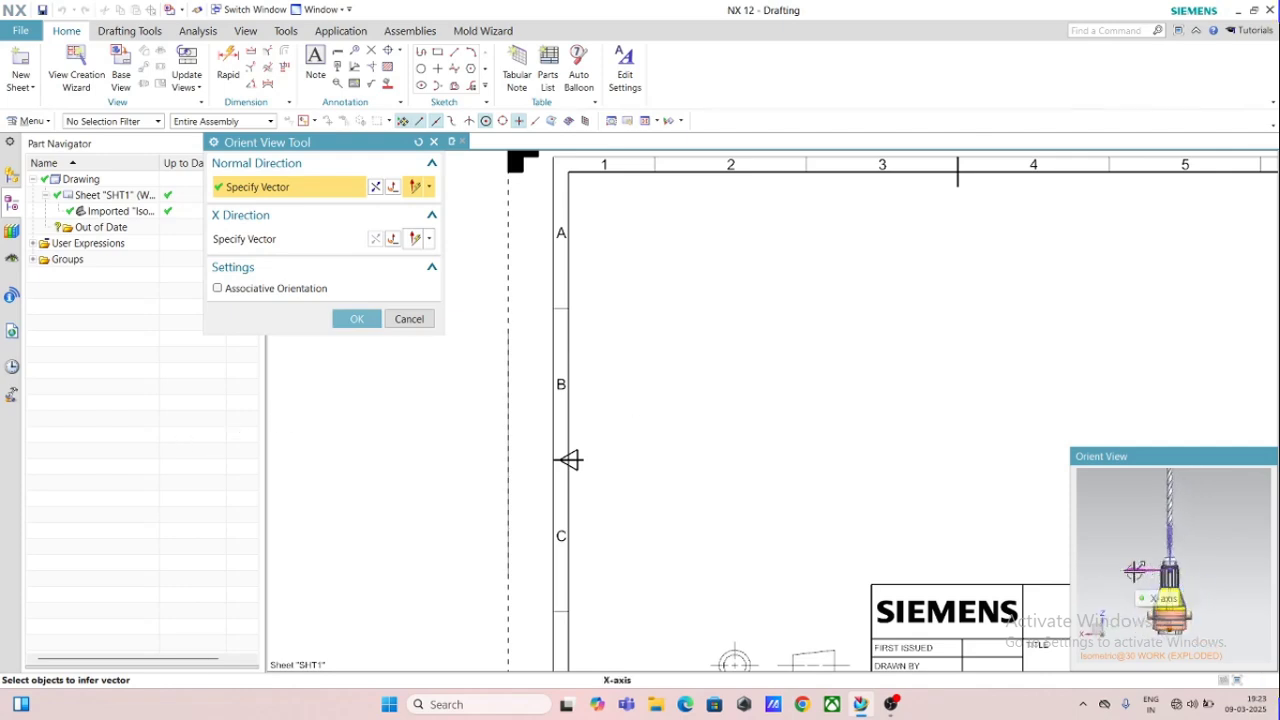
pyautogui.click(1134, 571)
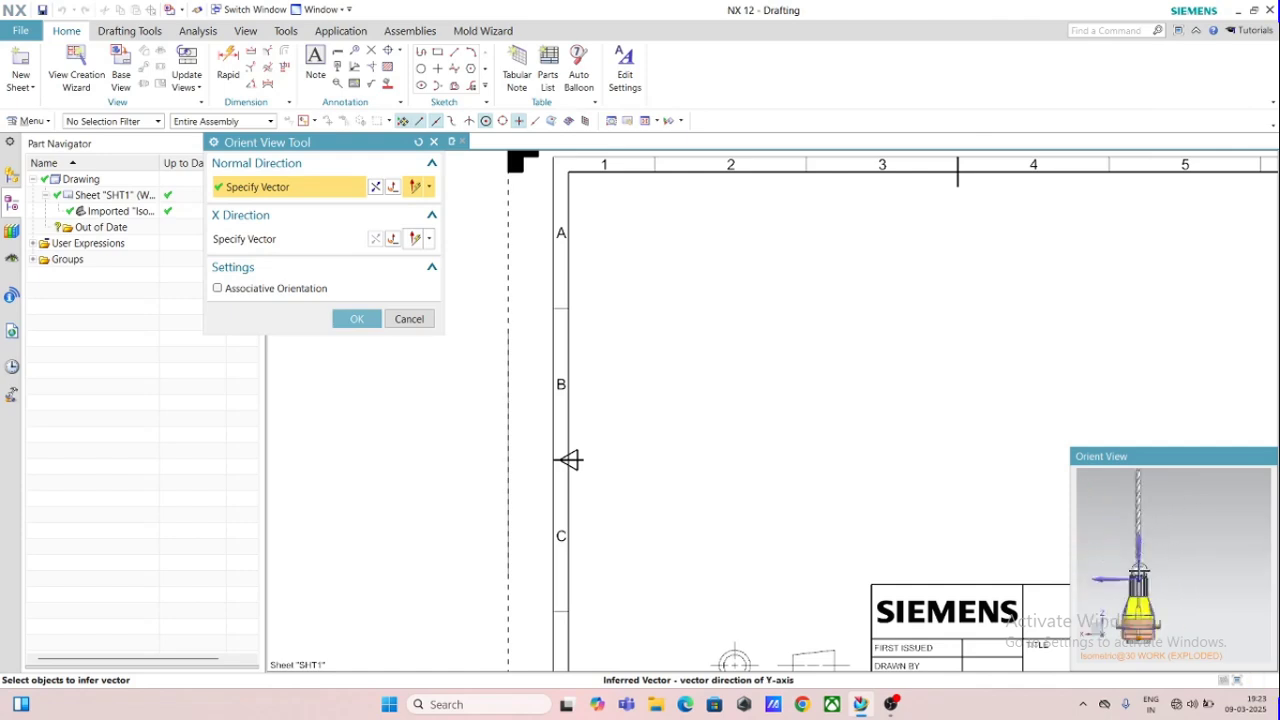
pyautogui.click(1102, 579)
pyautogui.moveTo(1143, 573); pyautogui.dragTo(1204, 574, button='middle')
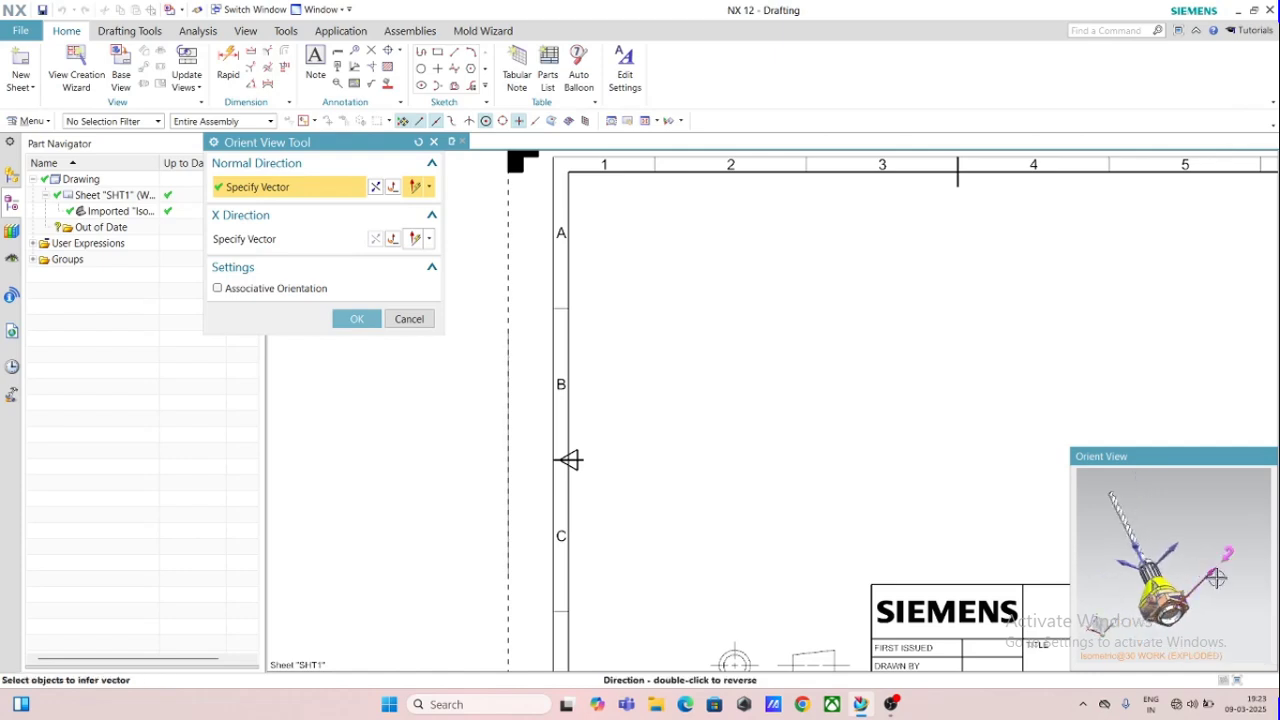
pyautogui.click(1204, 575)
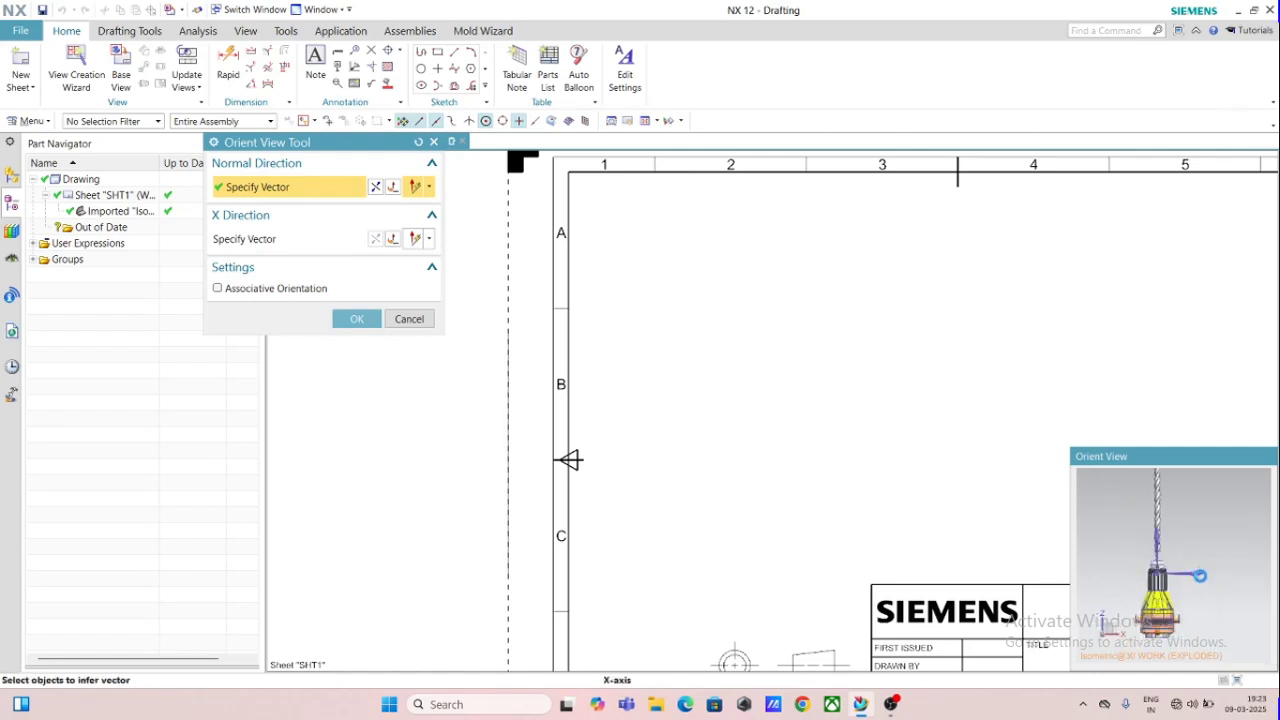
pyautogui.click(1158, 570)
pyautogui.moveTo(1216, 590); pyautogui.dragTo(1219, 487, button='middle')
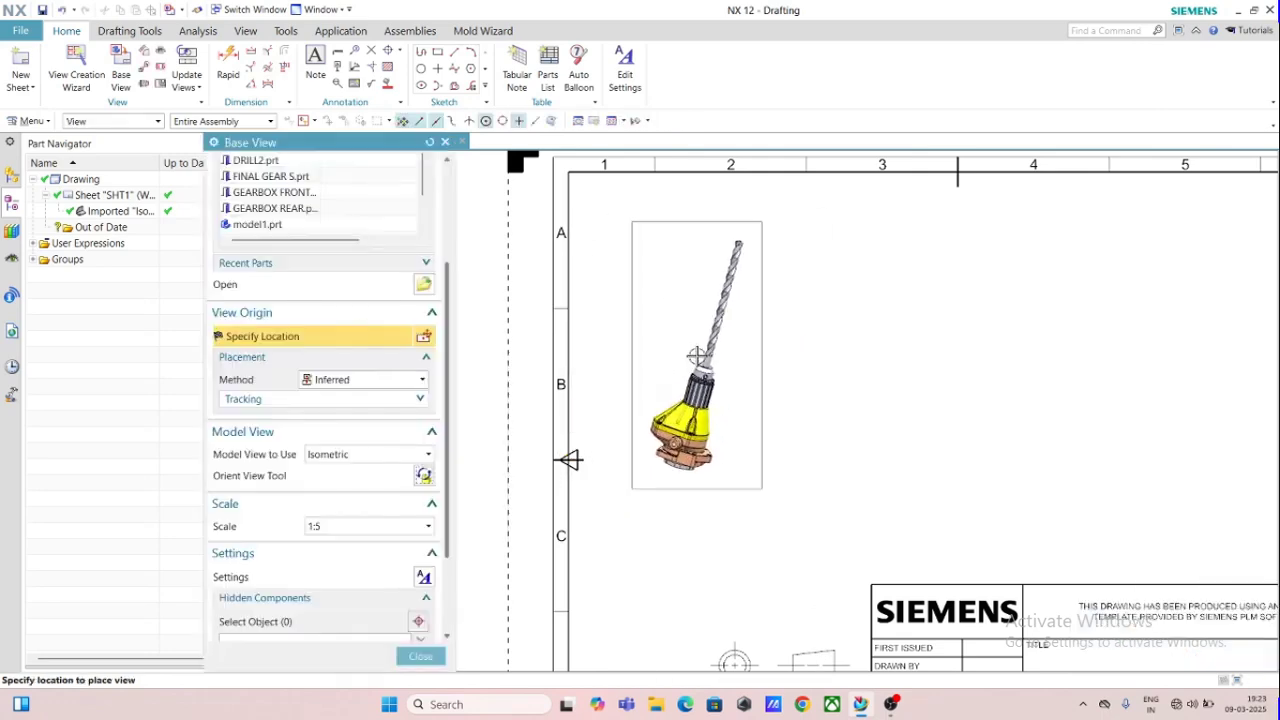
# Place the tilted base view in the sheet's upper-left area, without adding a projected view
pyautogui.scroll(2, 704, 341)
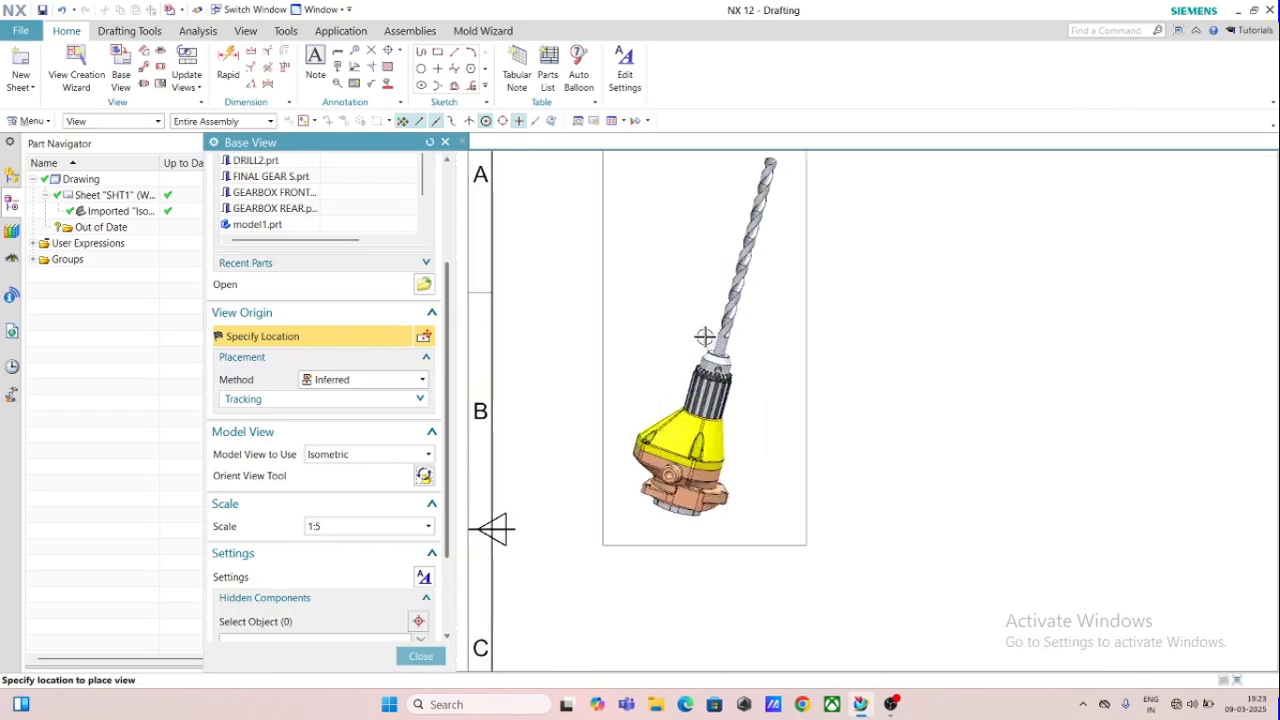
pyautogui.scroll(-3, 706, 338)
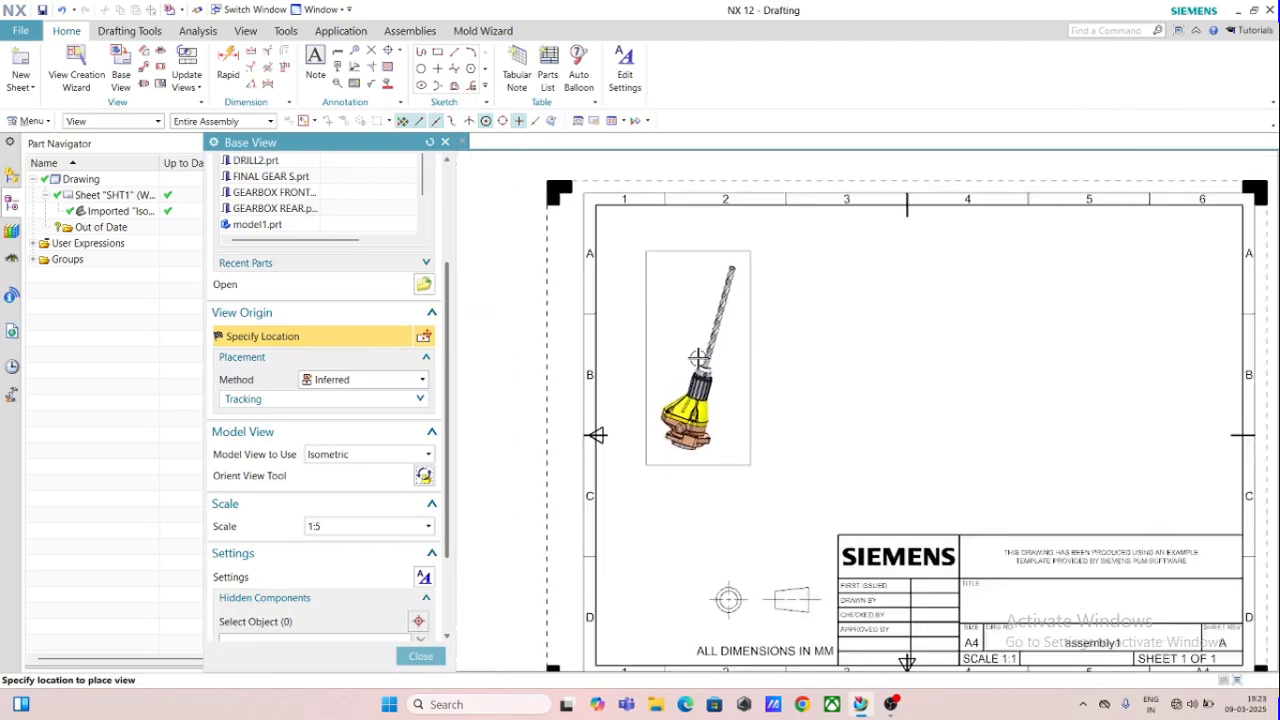
pyautogui.click(698, 357)
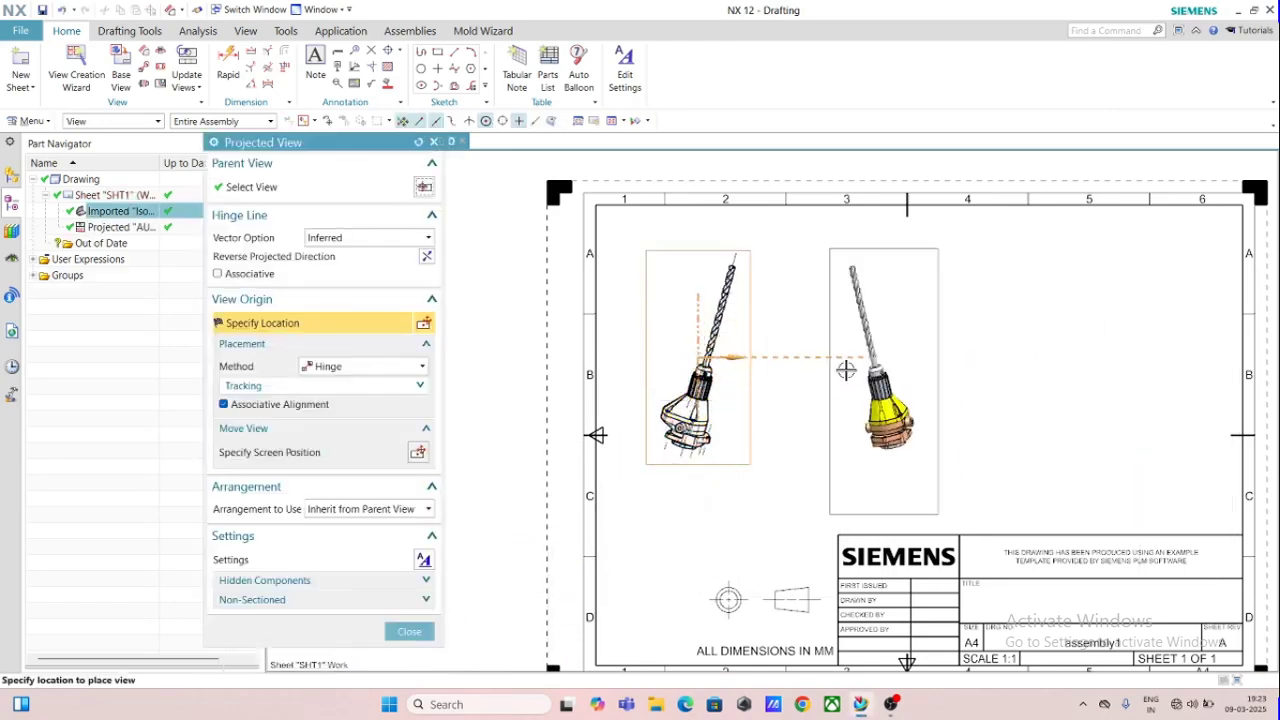
pyautogui.click(409, 632)
pyautogui.scroll(2, 717, 291)
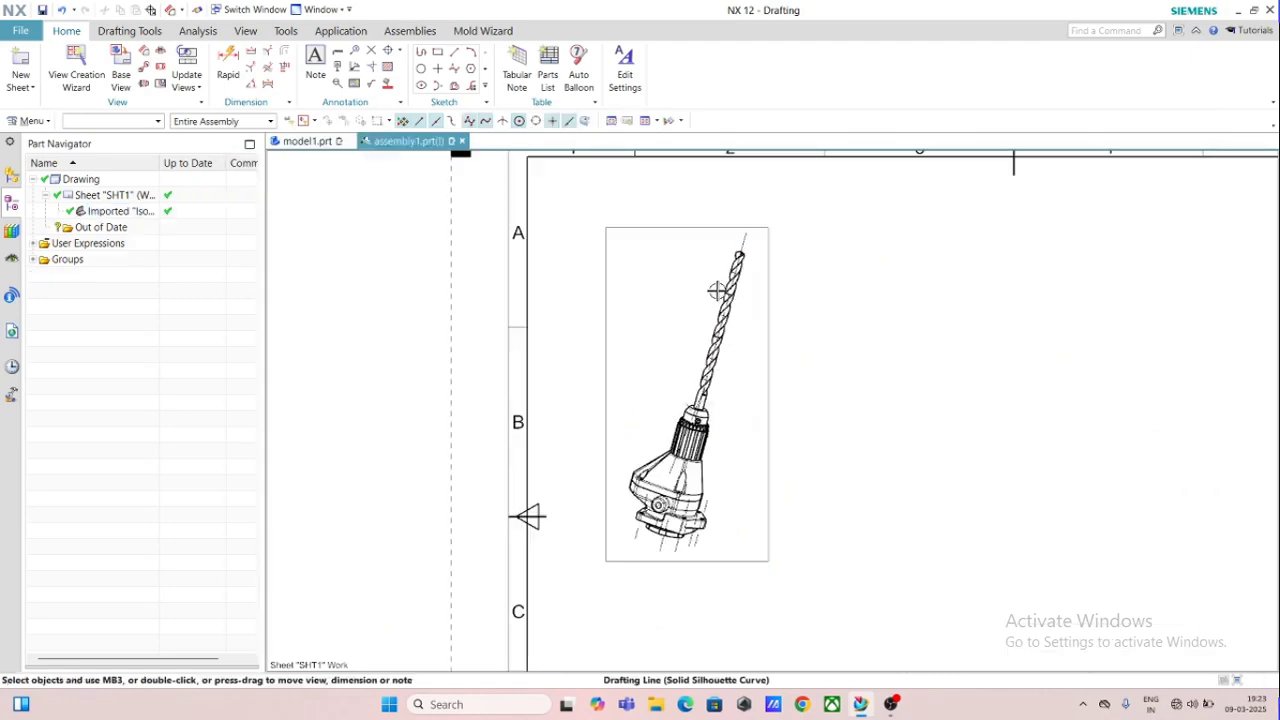
pyautogui.doubleClick(767, 311)
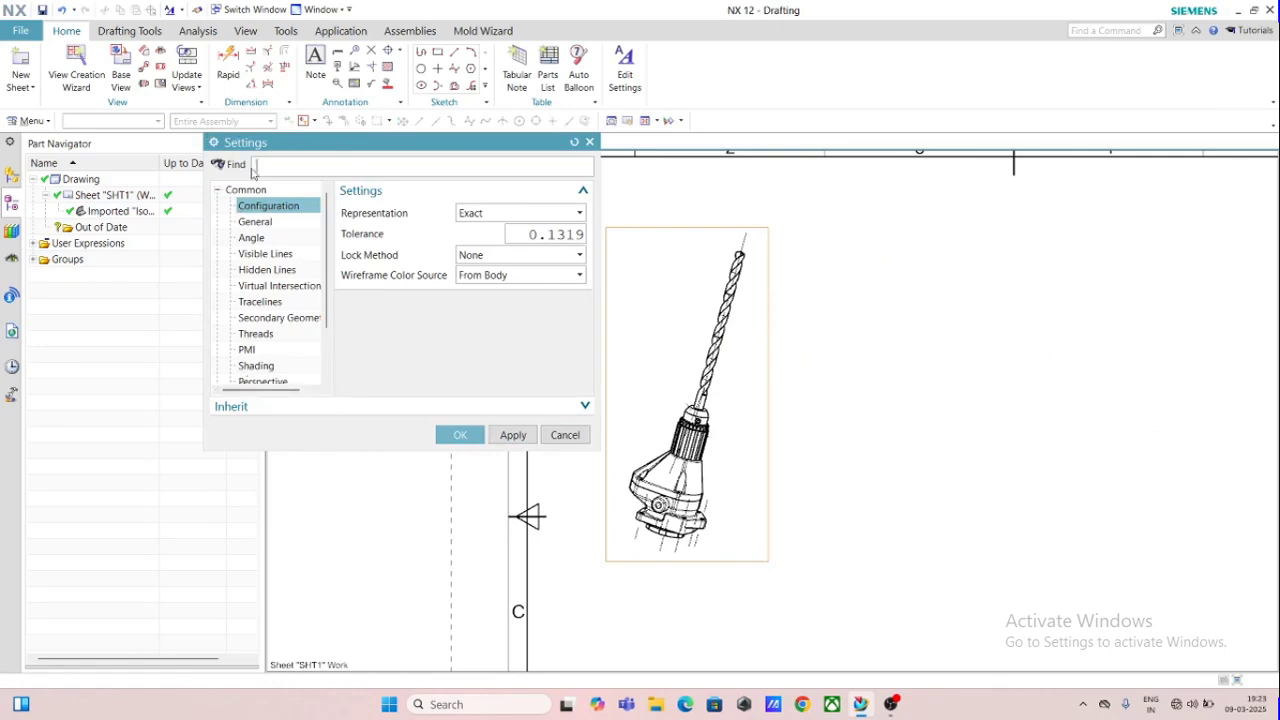
pyautogui.click(560, 435)
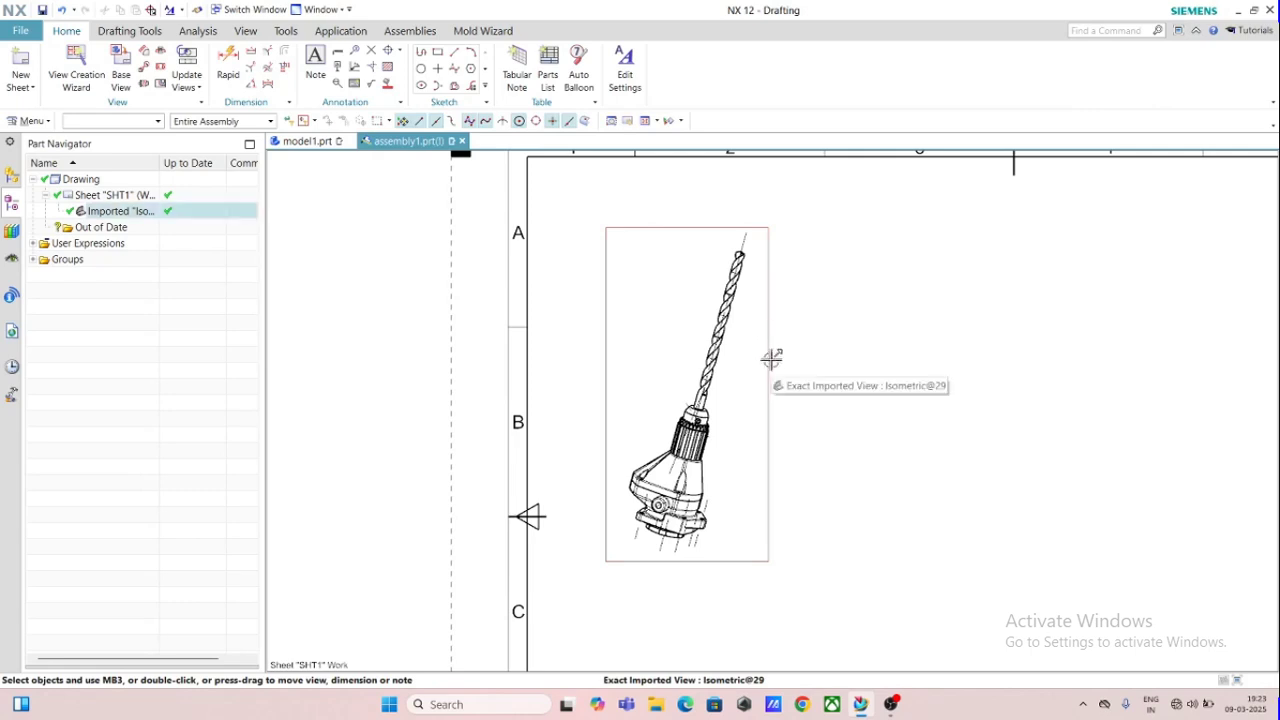
# Set the placed drill view's shading rendering style to Fully Shaded
pyautogui.doubleClick(769, 303)
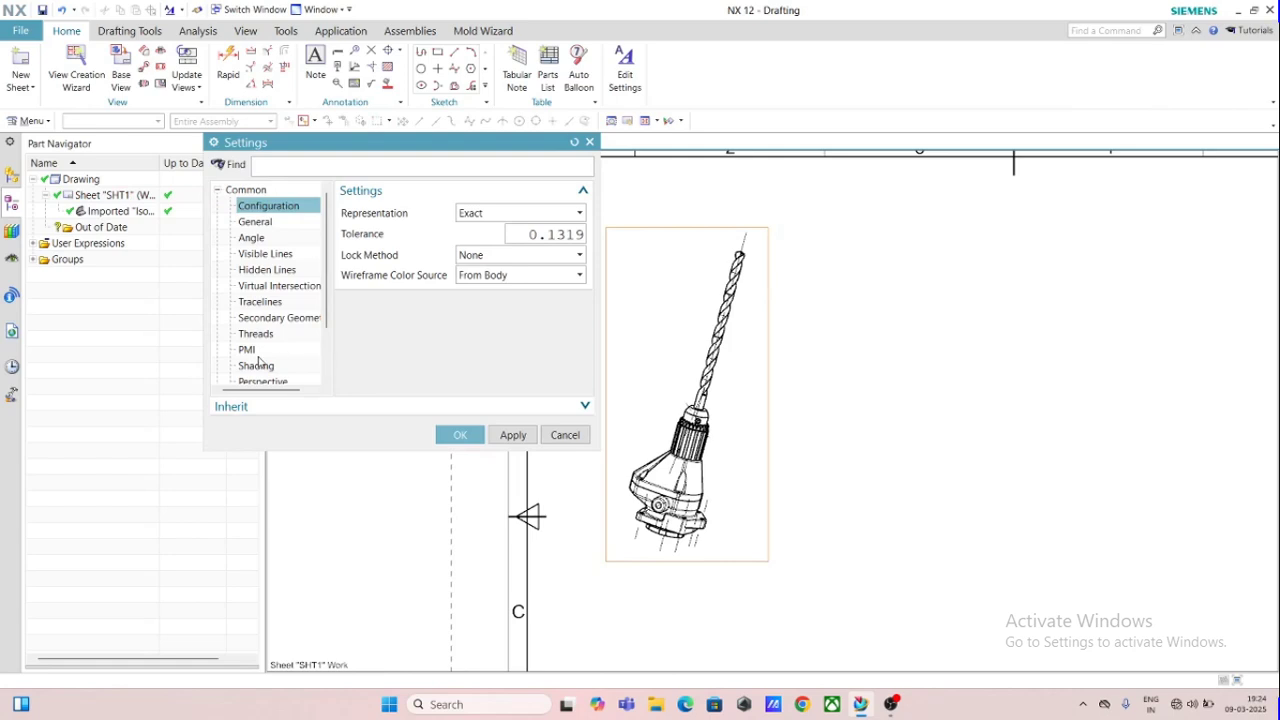
pyautogui.click(258, 366)
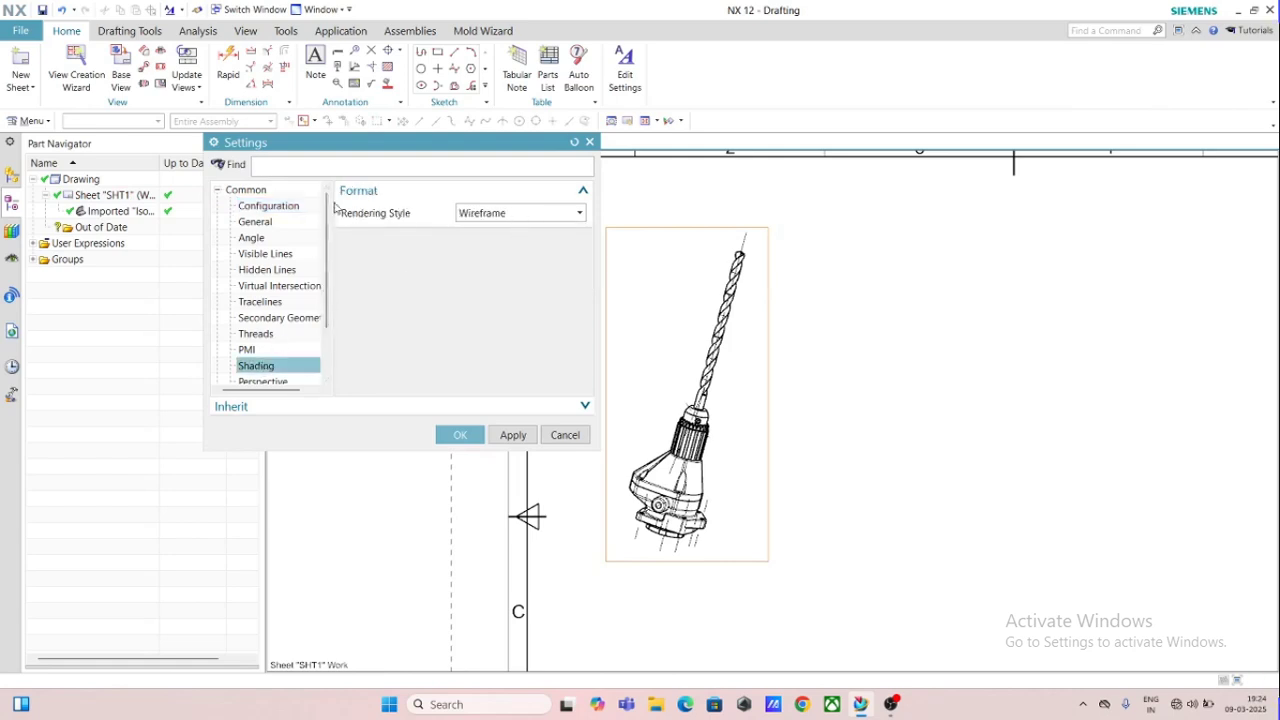
pyautogui.click(514, 214)
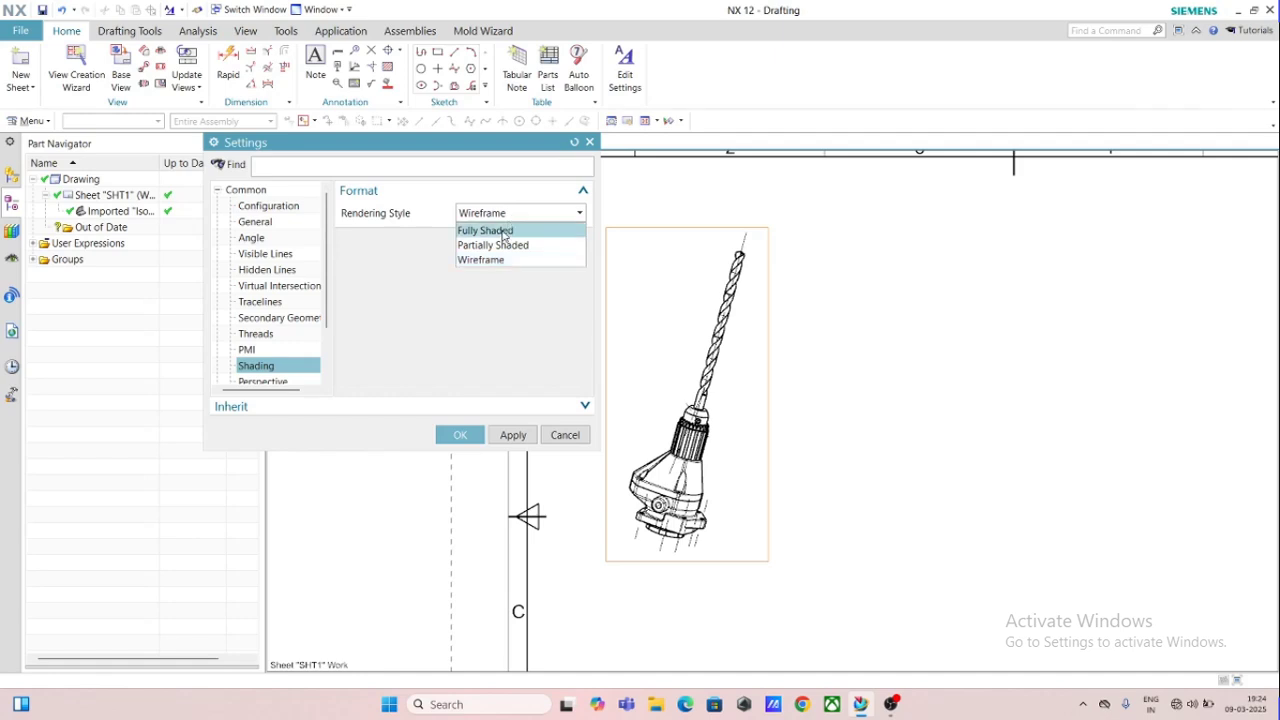
pyautogui.click(503, 231)
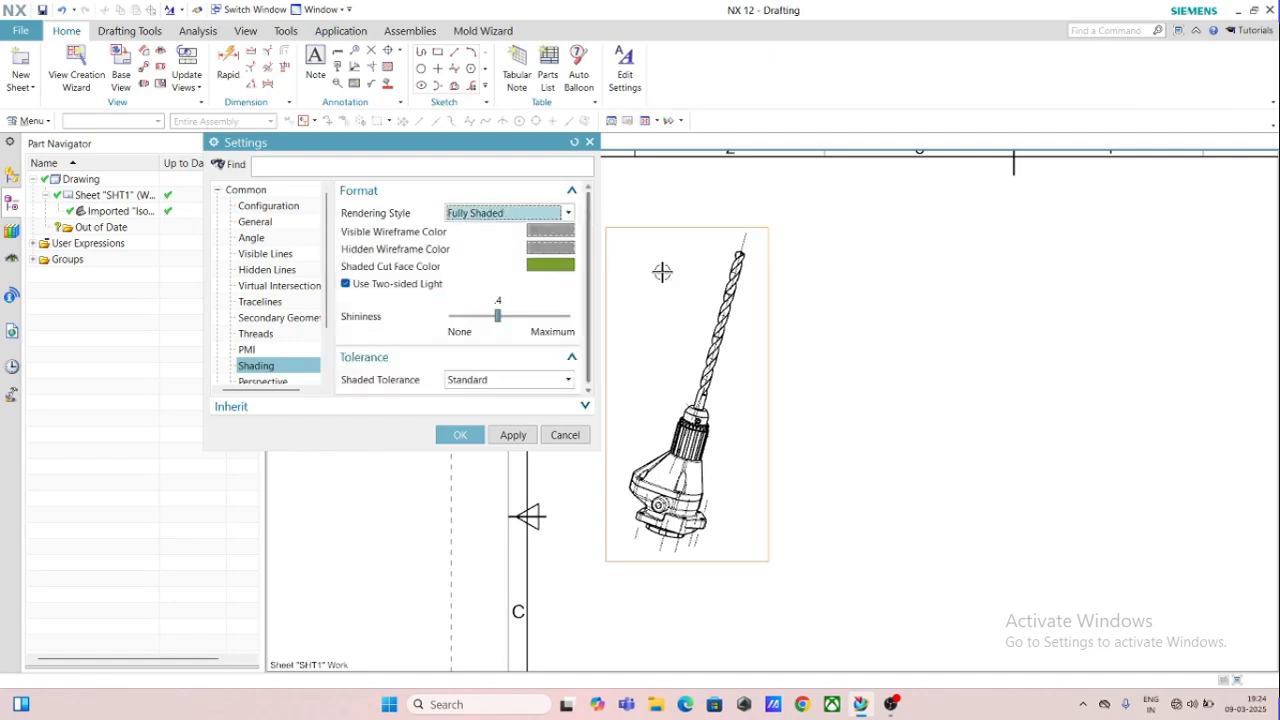
pyautogui.click(511, 436)
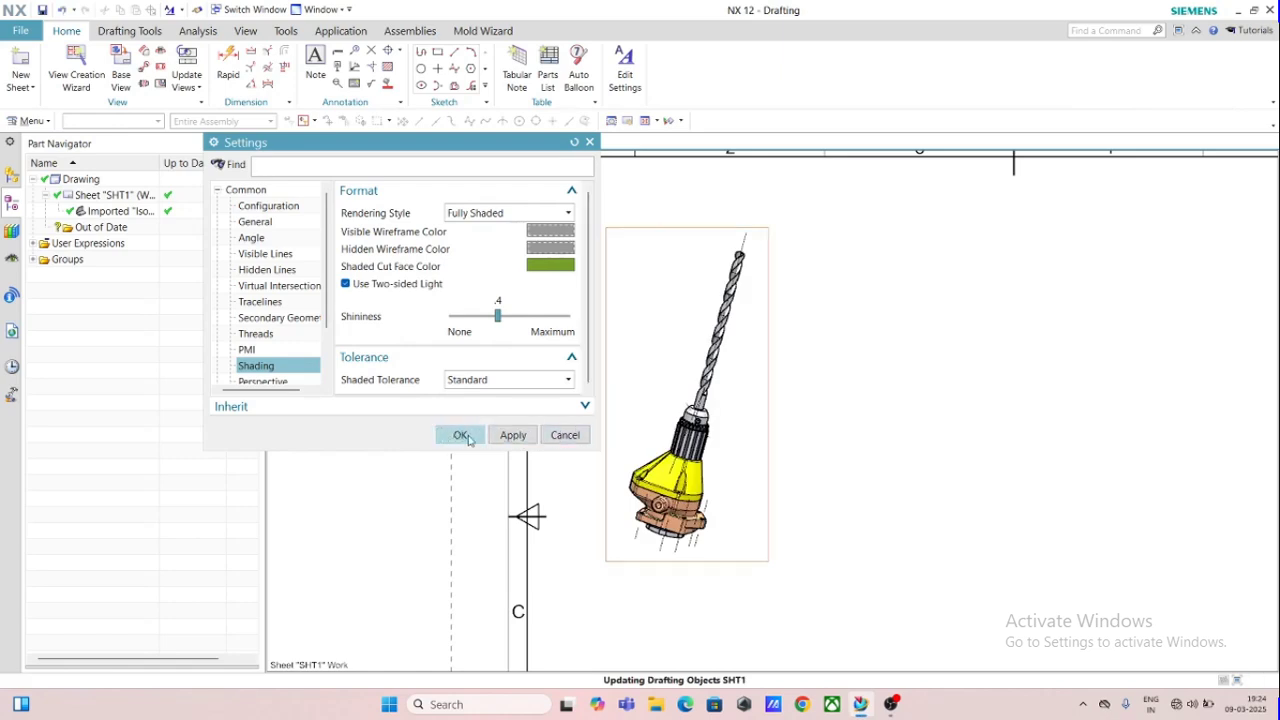
pyautogui.click(460, 436)
# Examine the shaded drill view on the sheet, including the bit, chuck, gearbox and the 3D centerlines around the base
pyautogui.scroll(-3, 637, 343)
pyautogui.scroll(5, 700, 329)
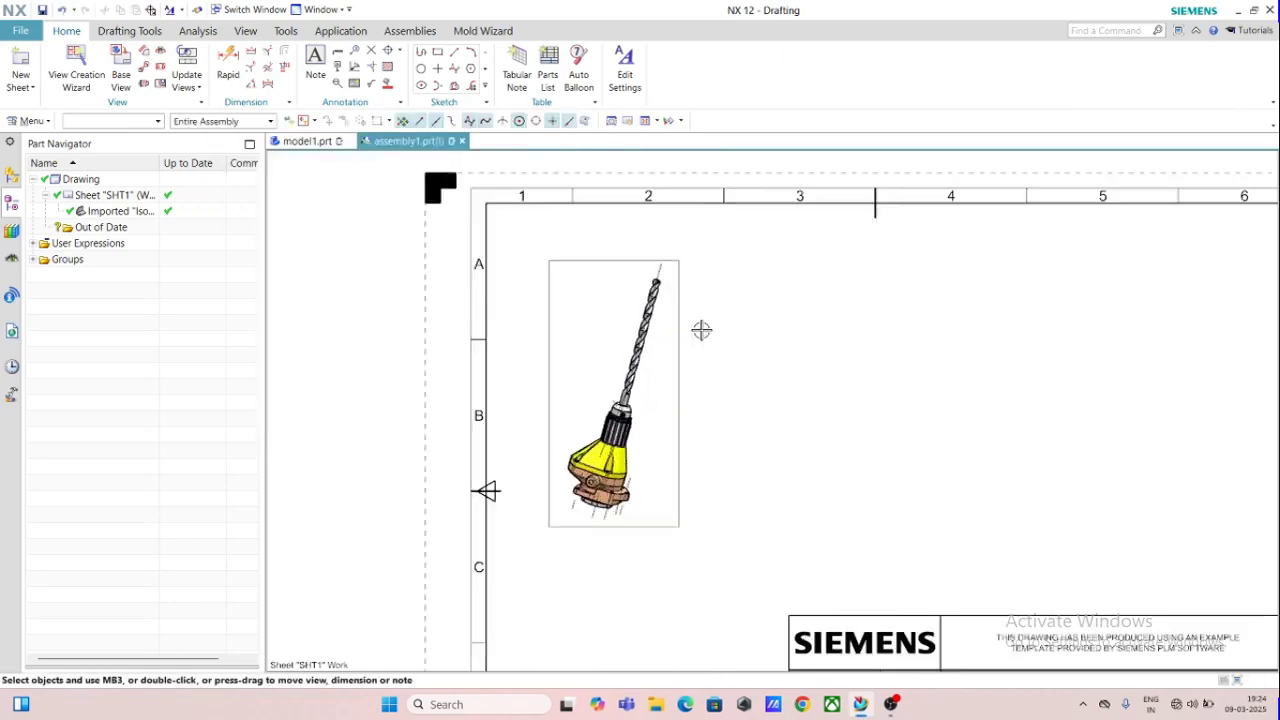
pyautogui.scroll(-5, 632, 295)
pyautogui.scroll(3, 640, 300)
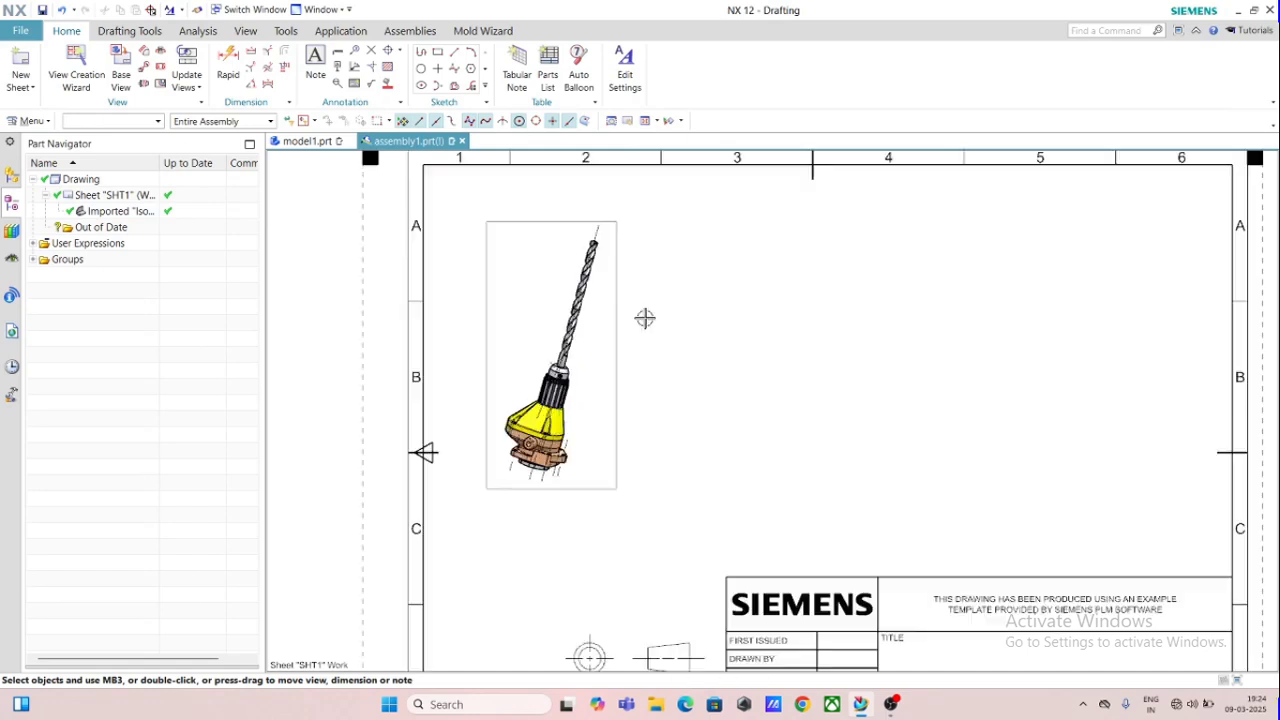
pyautogui.scroll(-2, 634, 327)
pyautogui.scroll(5, 575, 430)
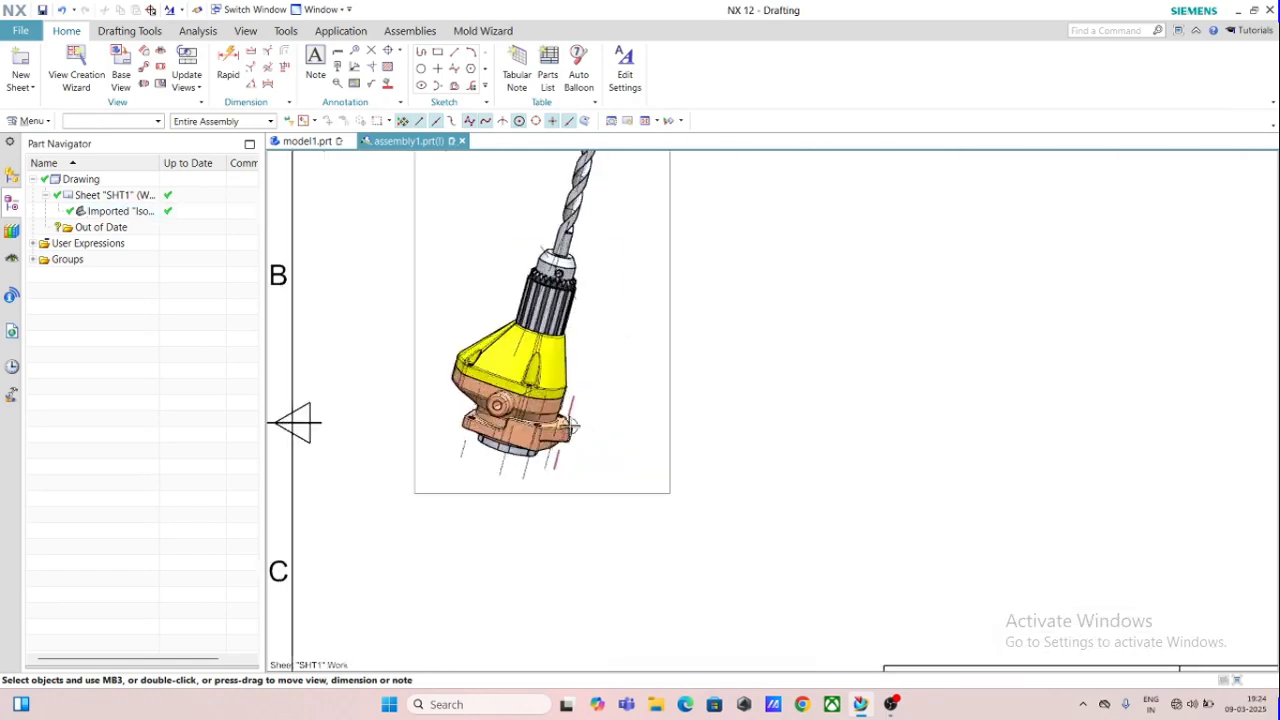
pyautogui.scroll(-5, 535, 430)
pyautogui.scroll(2, 530, 425)
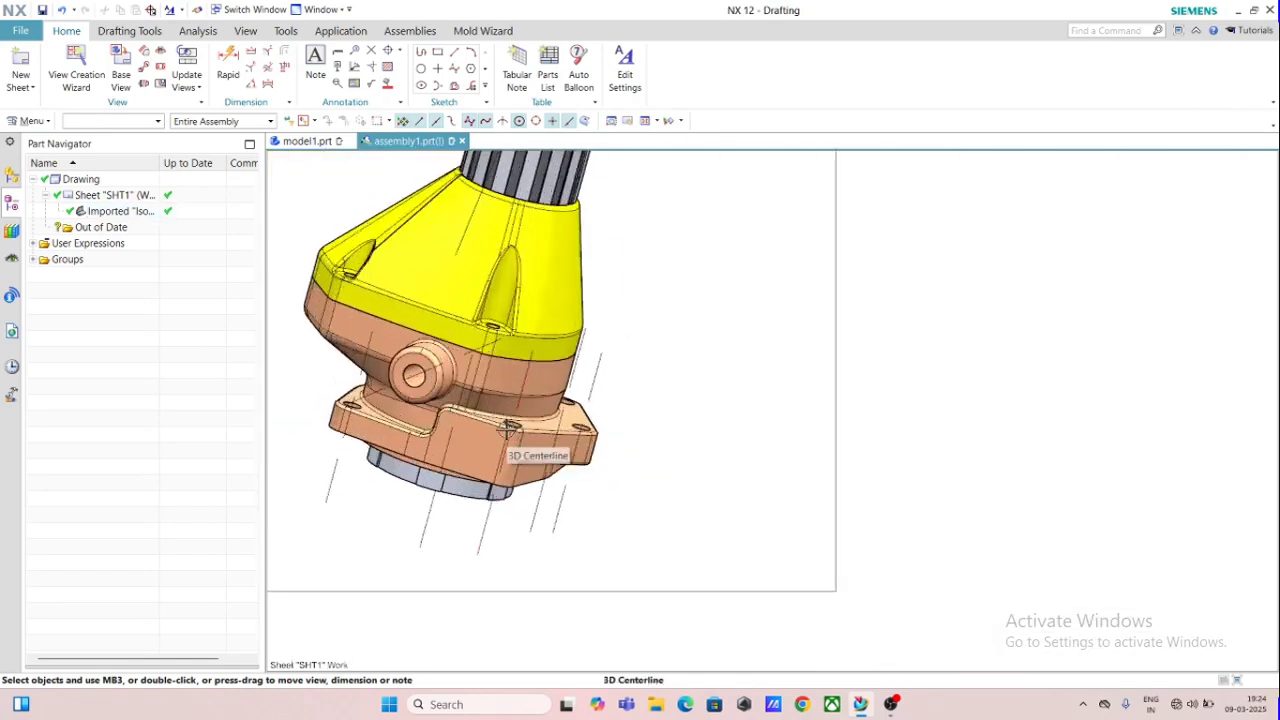
pyautogui.scroll(-4, 524, 416)
pyautogui.scroll(-4, 614, 252)
pyautogui.scroll(4, 620, 205)
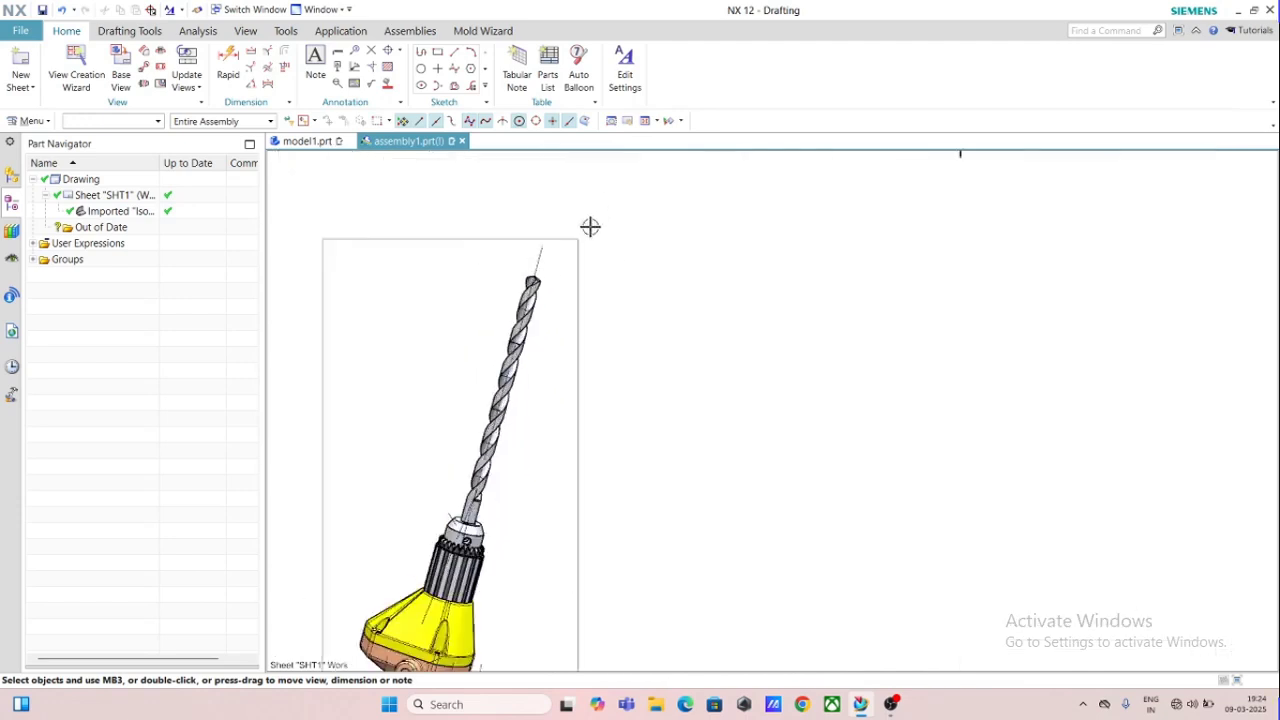
pyautogui.scroll(-4, 592, 224)
pyautogui.scroll(2, 600, 210)
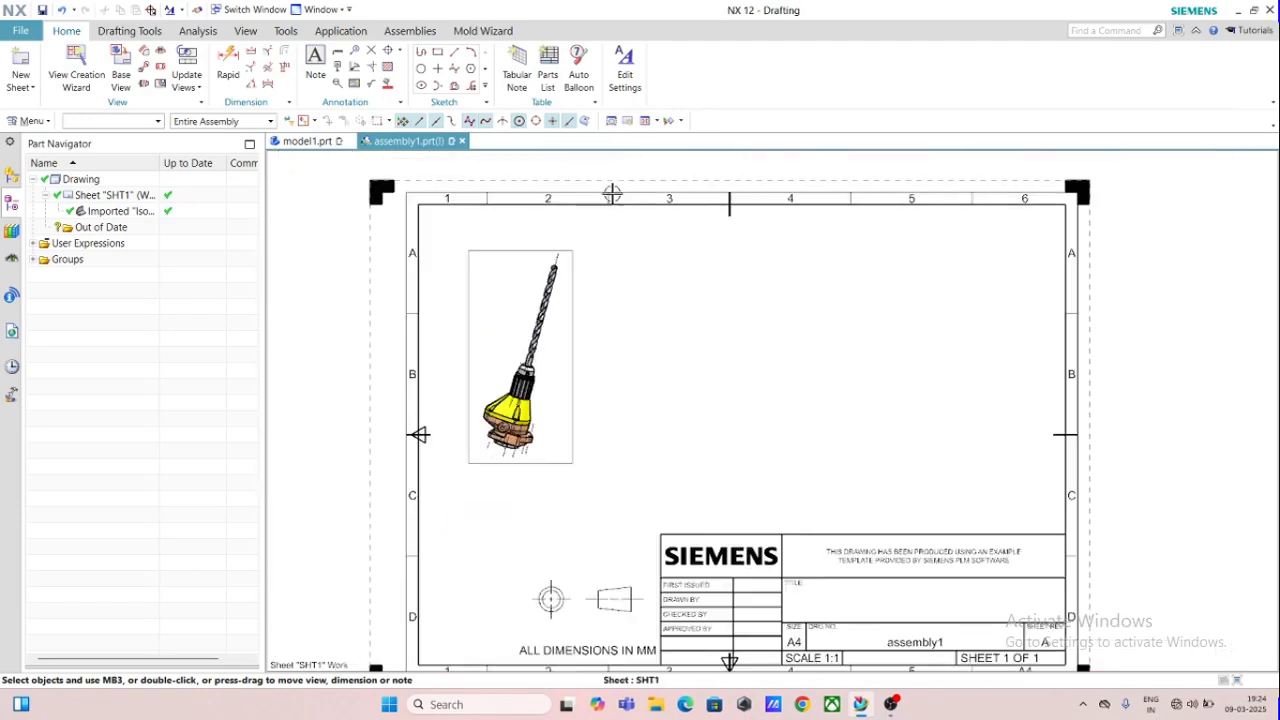
# Insert a parts list of the drill assembly in the sheet's upper-right area, above the title block
pyautogui.click(571, 314)
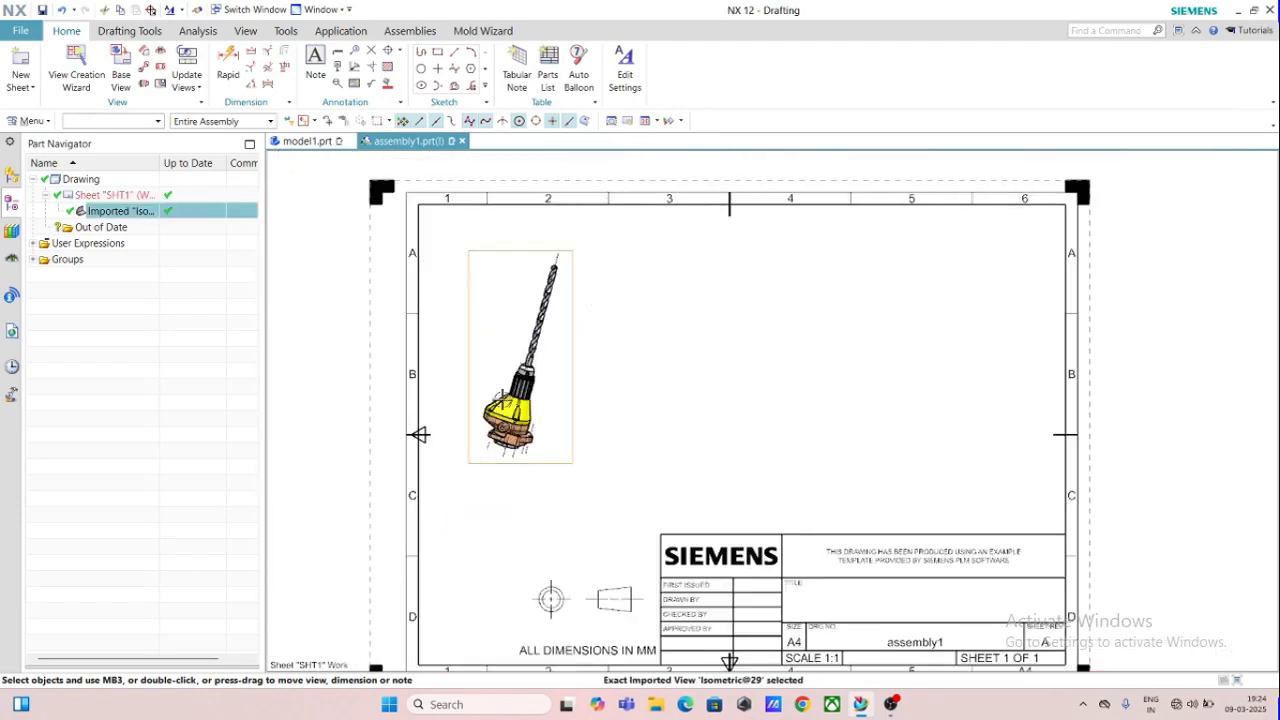
pyautogui.click(549, 68)
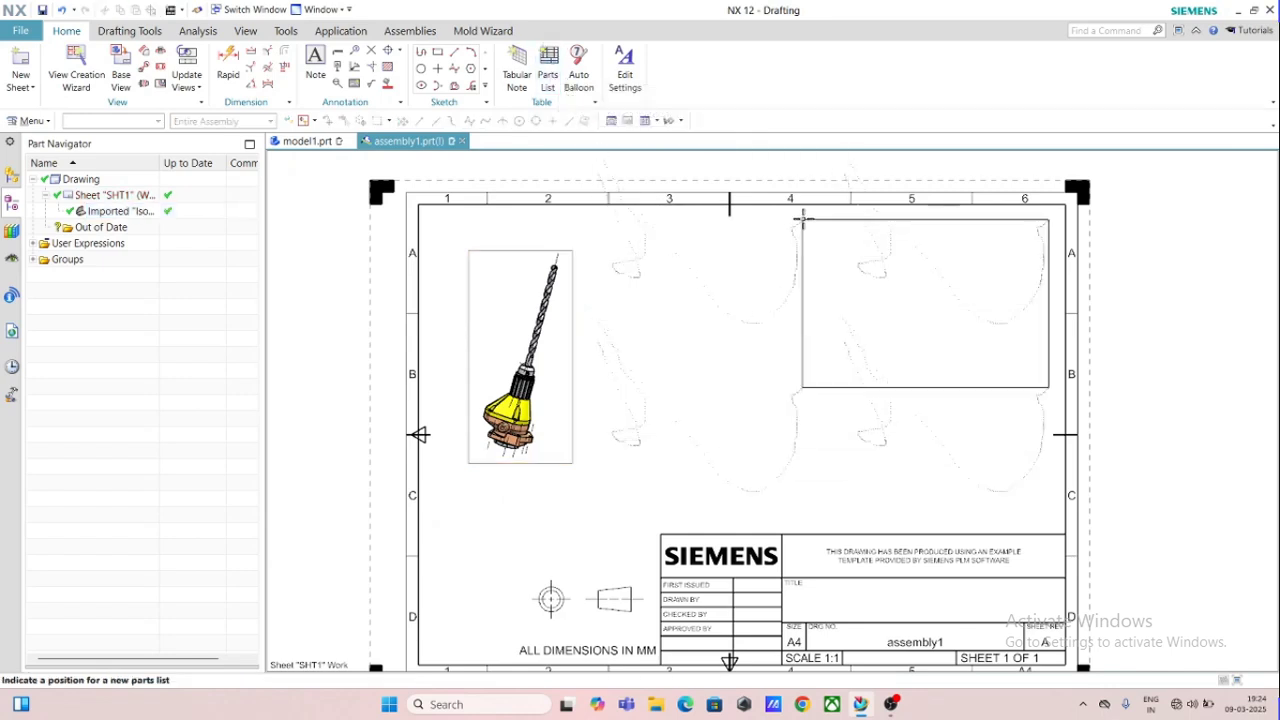
pyautogui.click(743, 219)
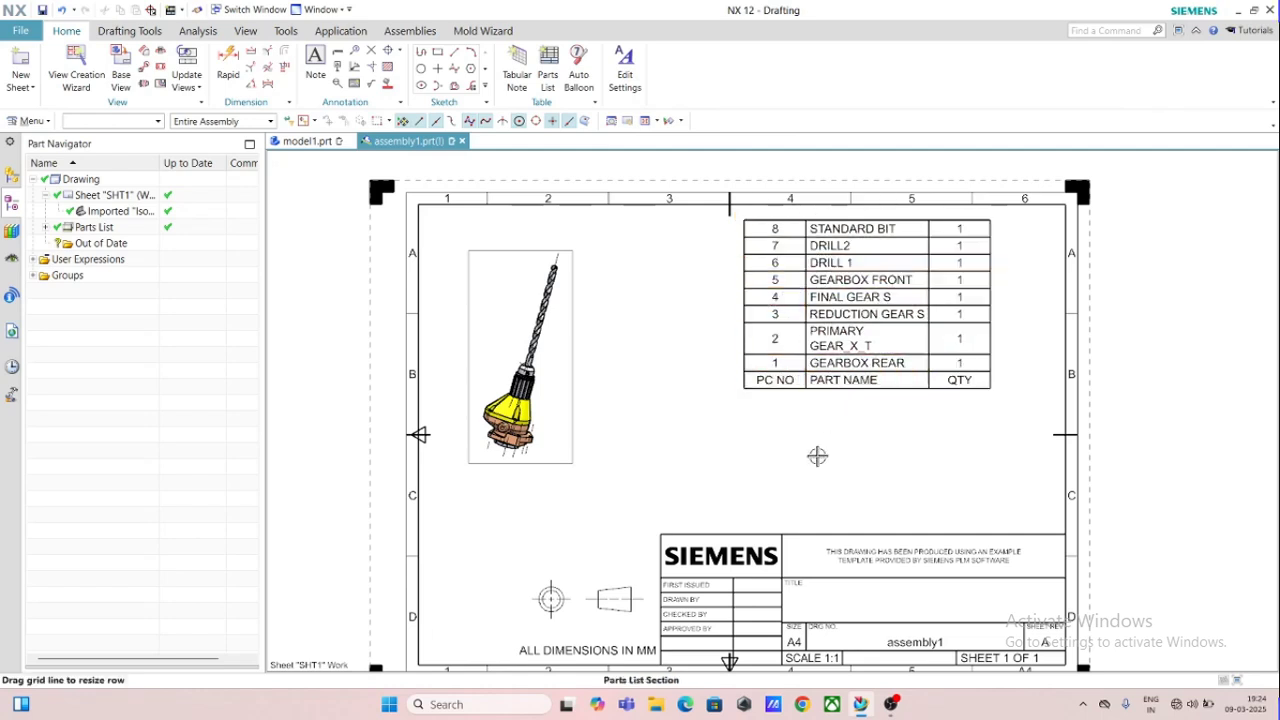
# Set the parts list's section header location to Above for all sections
pyautogui.rightClick(740, 215)
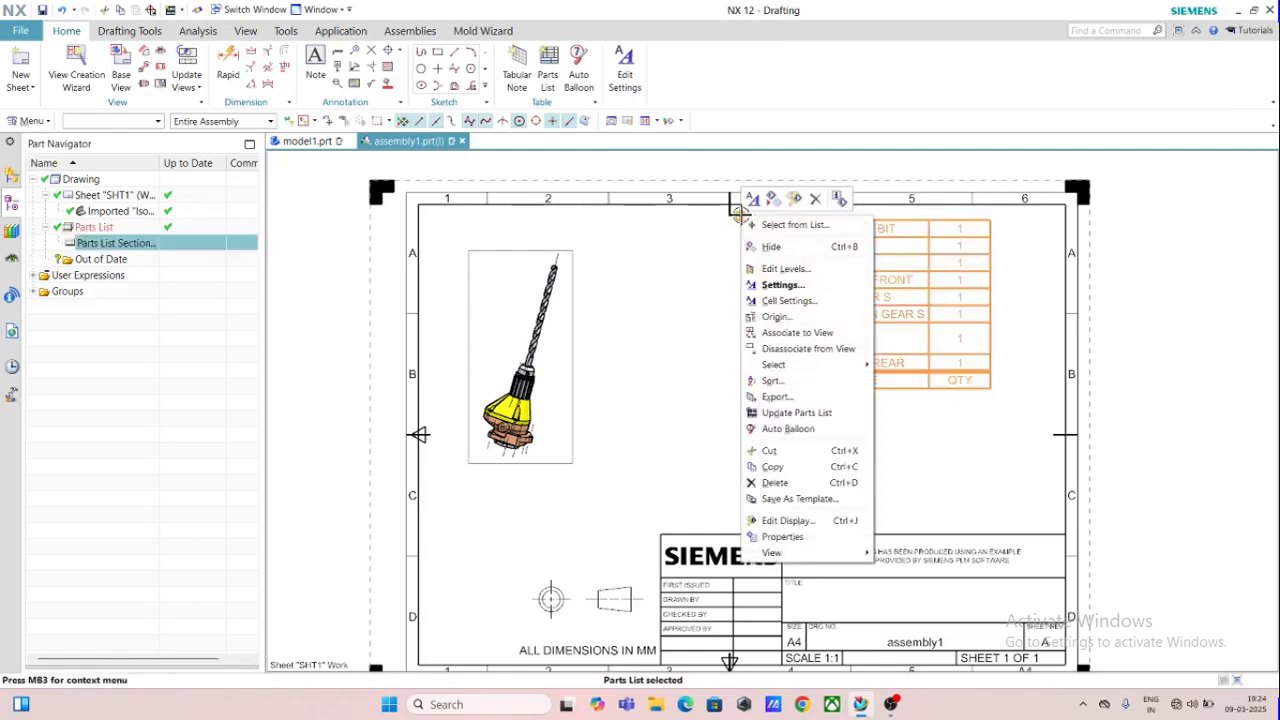
pyautogui.click(770, 285)
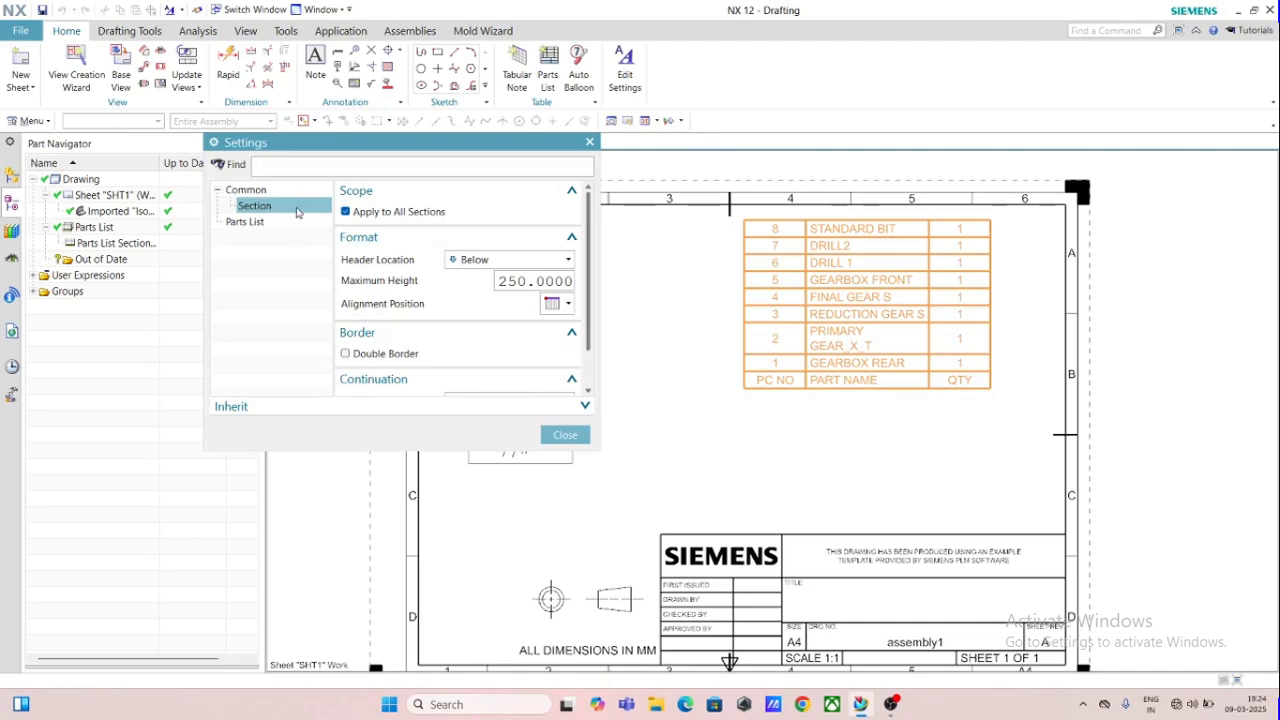
pyautogui.click(502, 261)
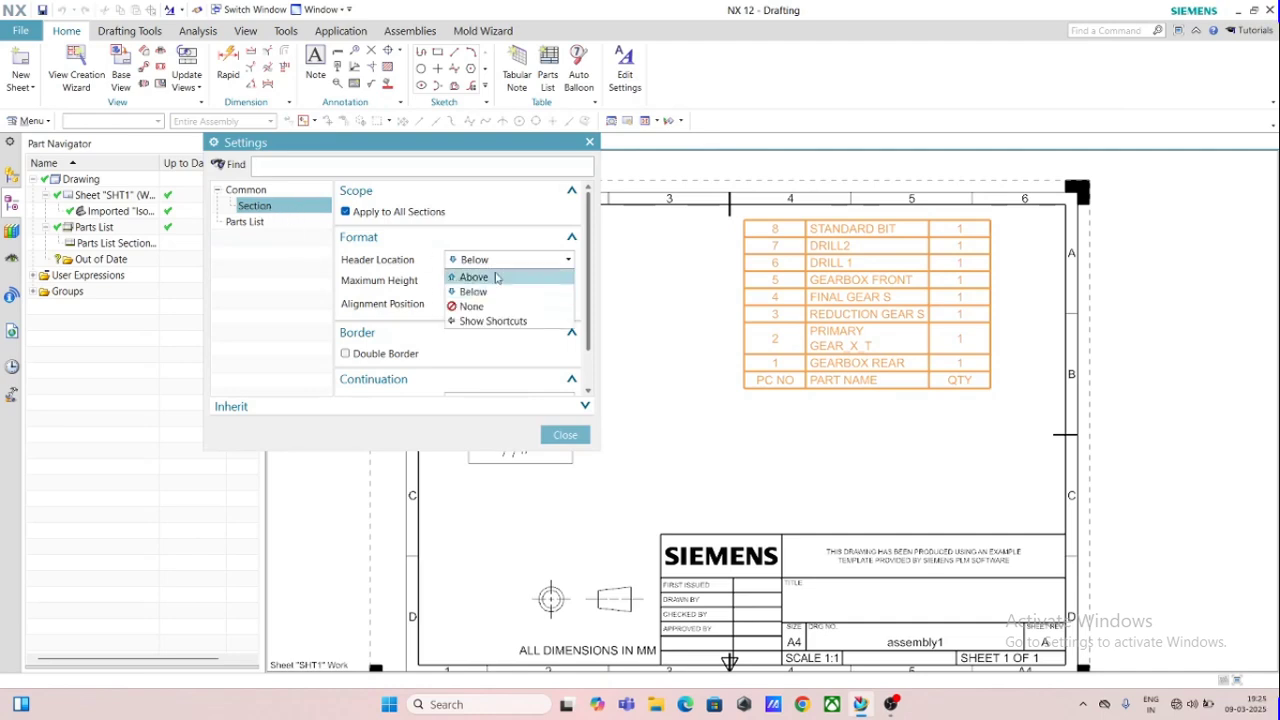
pyautogui.click(490, 277)
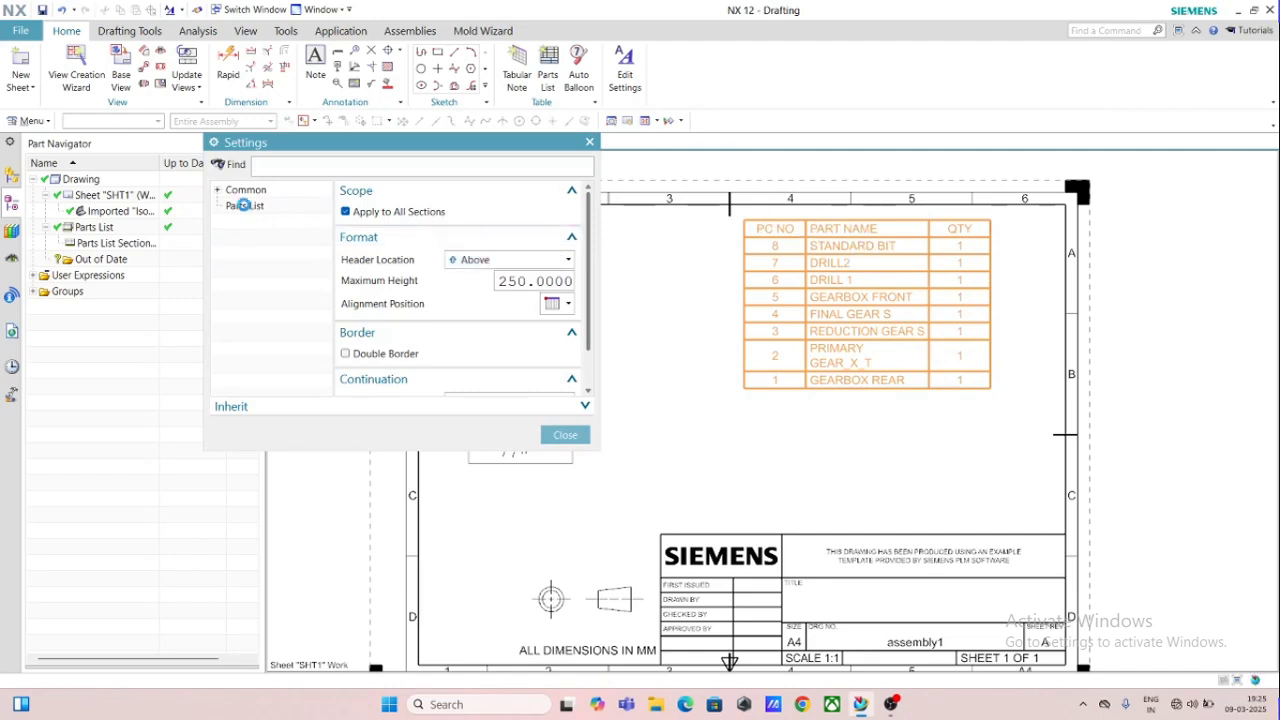
# Set the parts list's grow direction to Down and close its settings
pyautogui.click(246, 205)
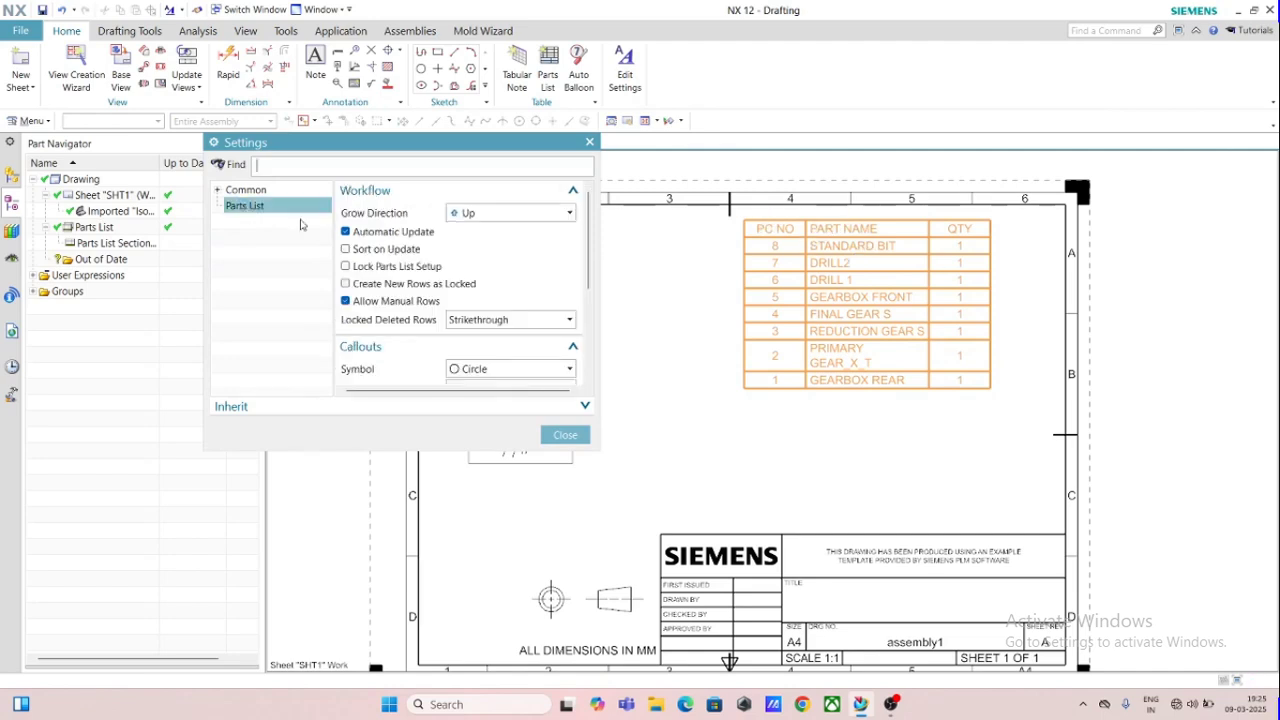
pyautogui.click(534, 214)
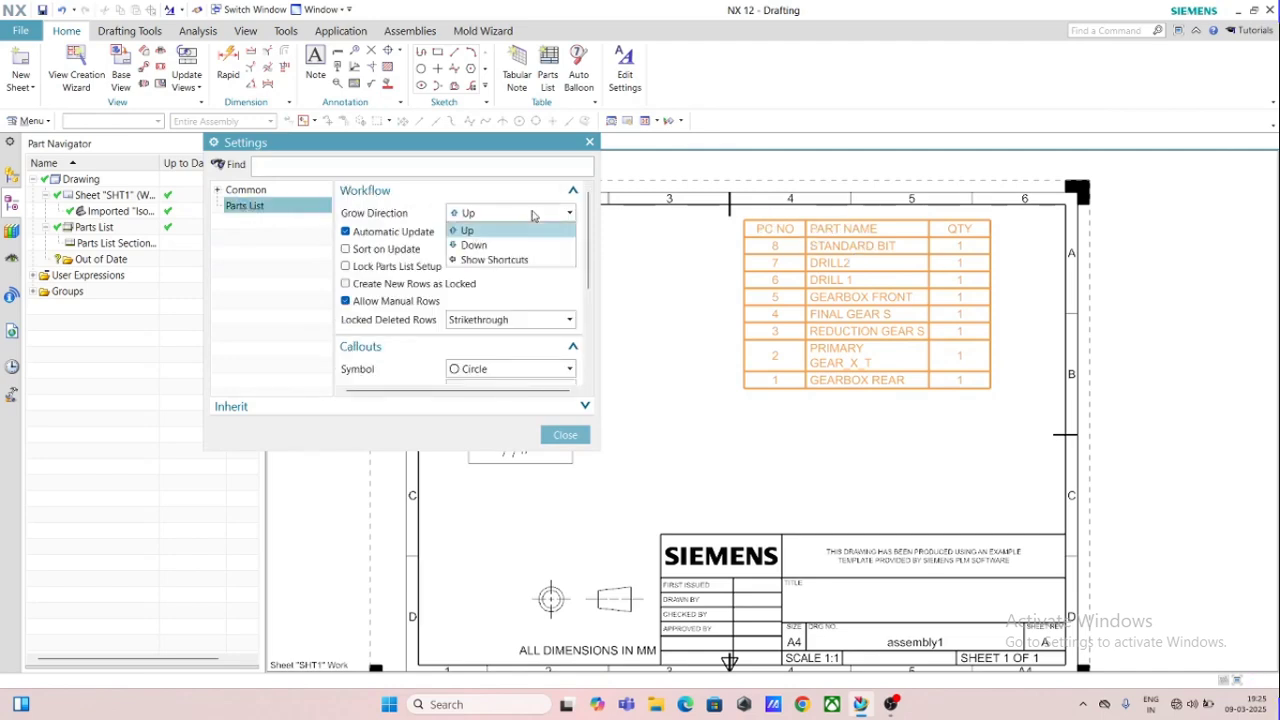
pyautogui.click(498, 246)
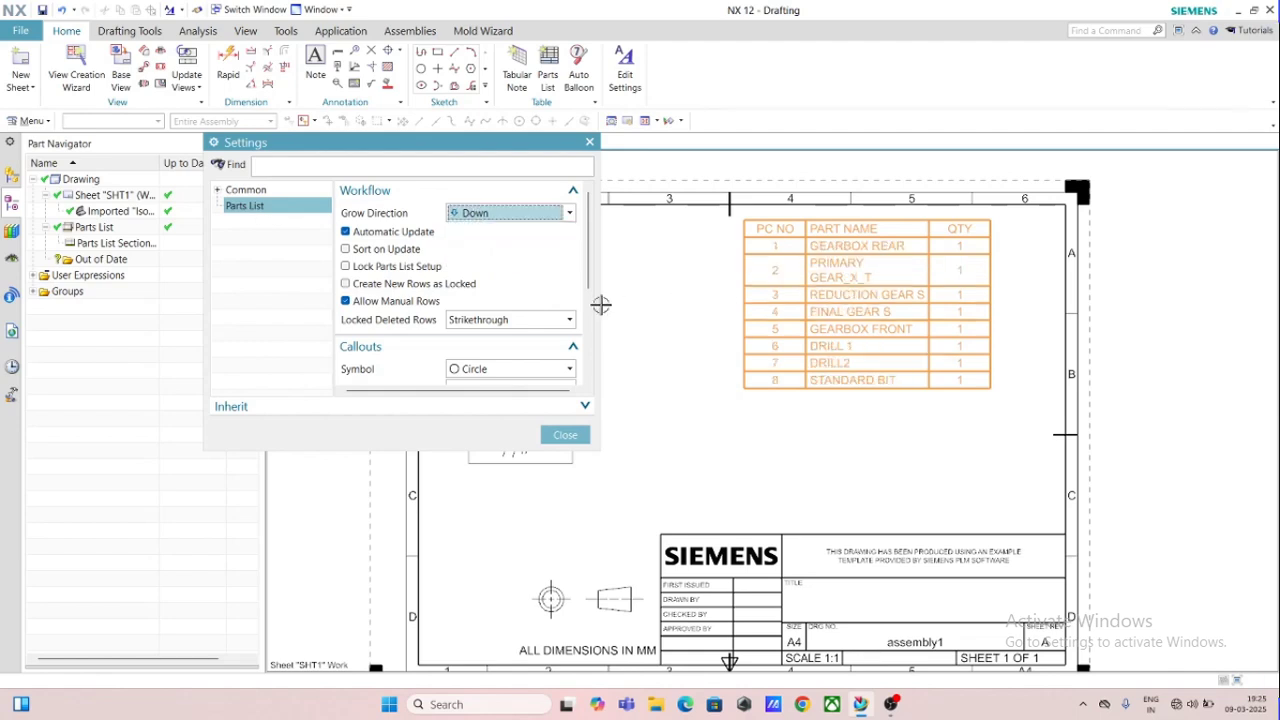
pyautogui.click(565, 434)
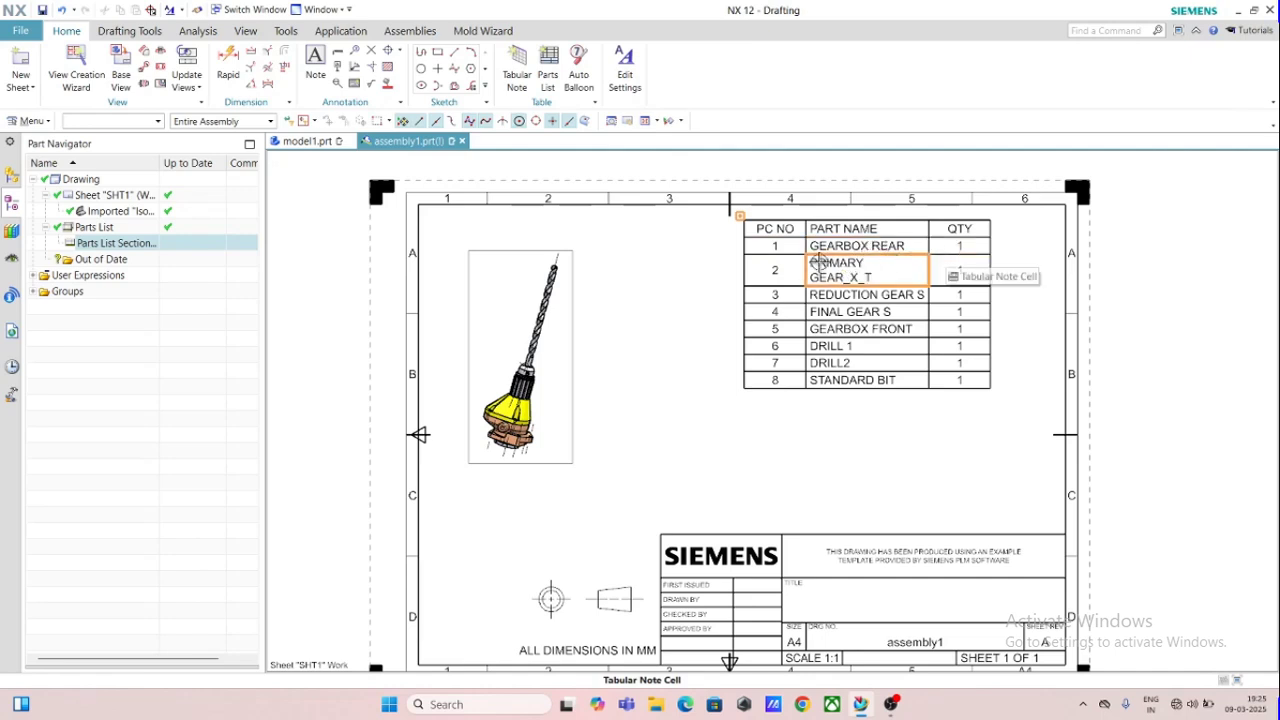
# Widen the PC NO column of the parts list slightly by moving its outer grid line outward
pyautogui.scroll(-2, 871, 330)
pyautogui.scroll(1, 853, 313)
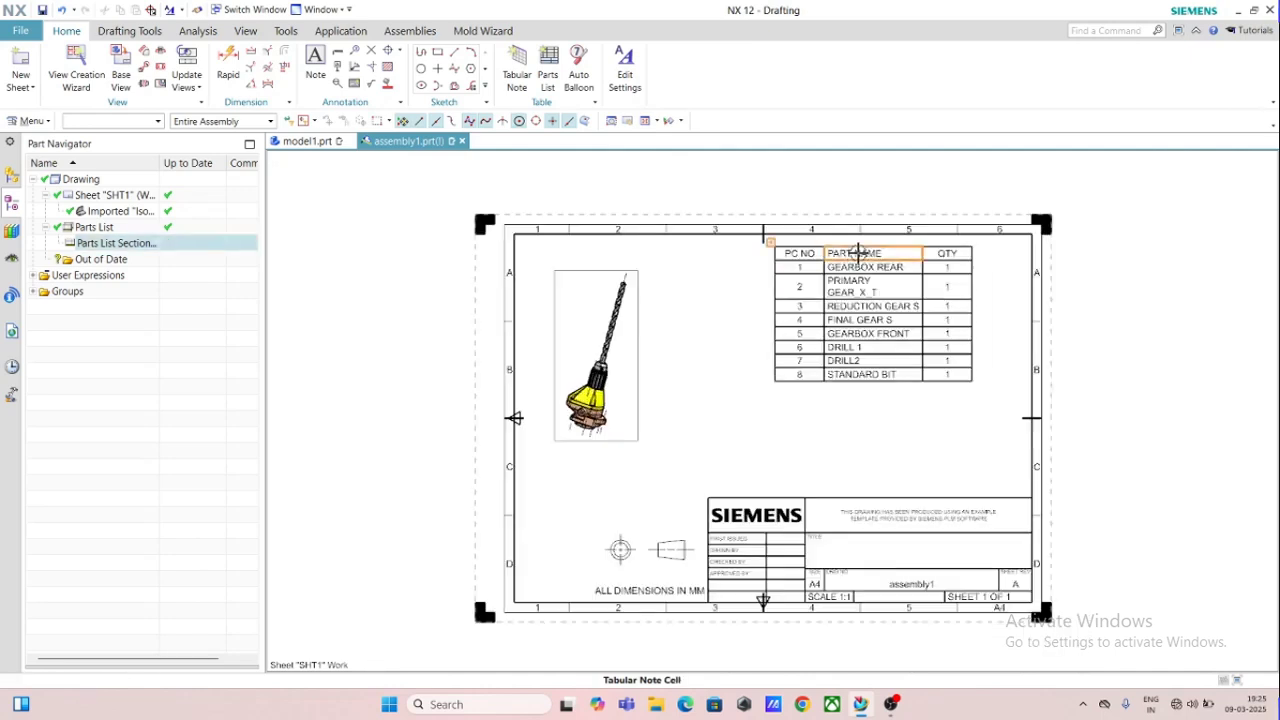
pyautogui.moveTo(773, 260); pyautogui.dragTo(754, 276)
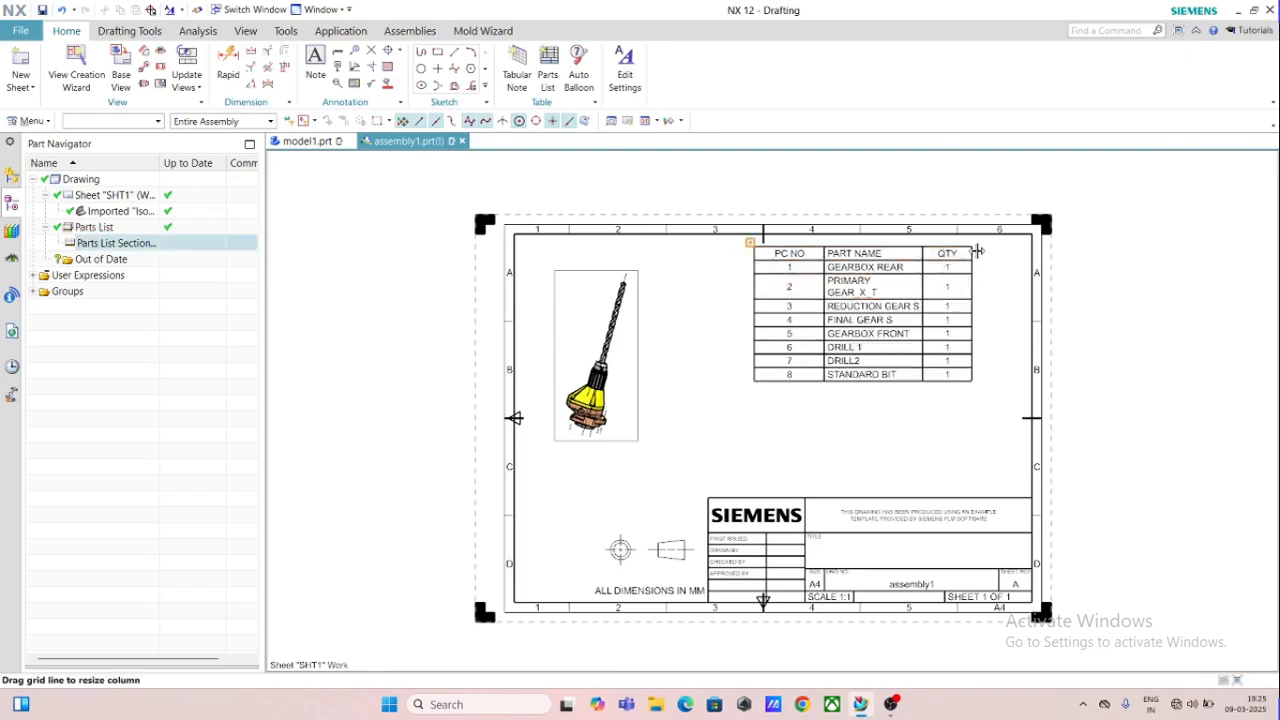
# Move the whole parts list closer to the drill view and slightly lower on the sheet
pyautogui.click(975, 250)
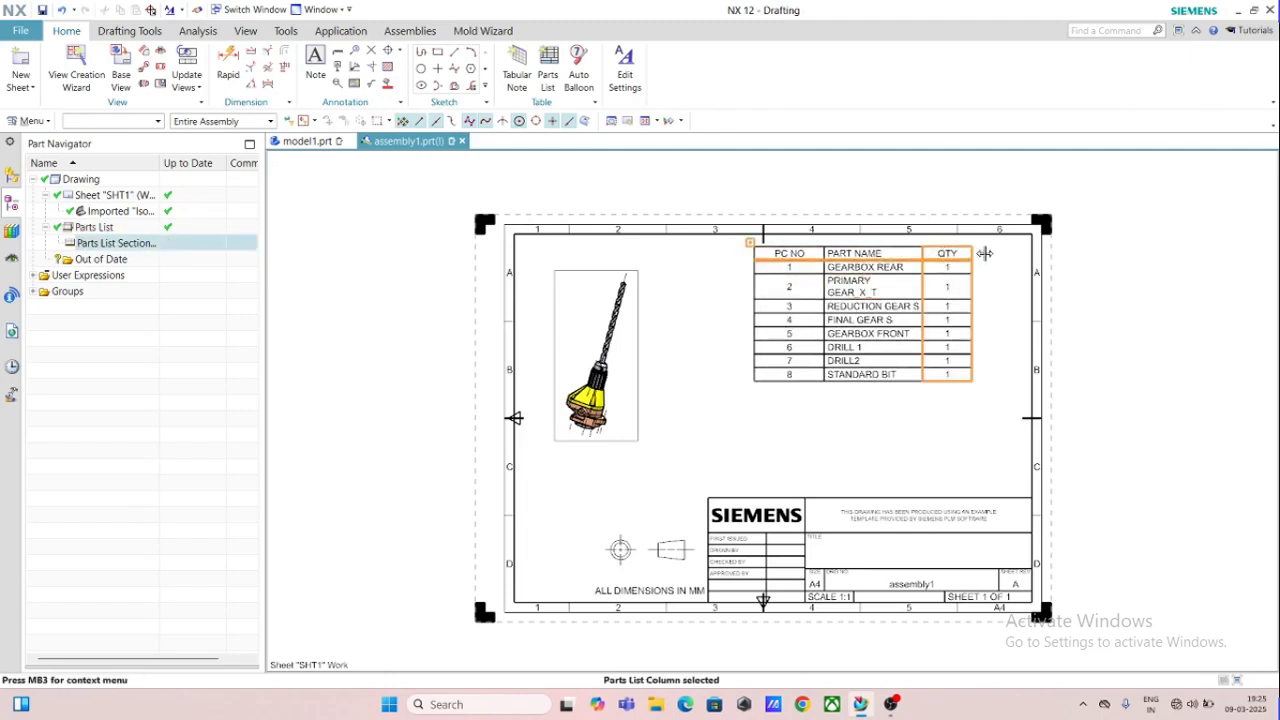
pyautogui.scroll(2, 834, 267)
pyautogui.scroll(-3, 830, 270)
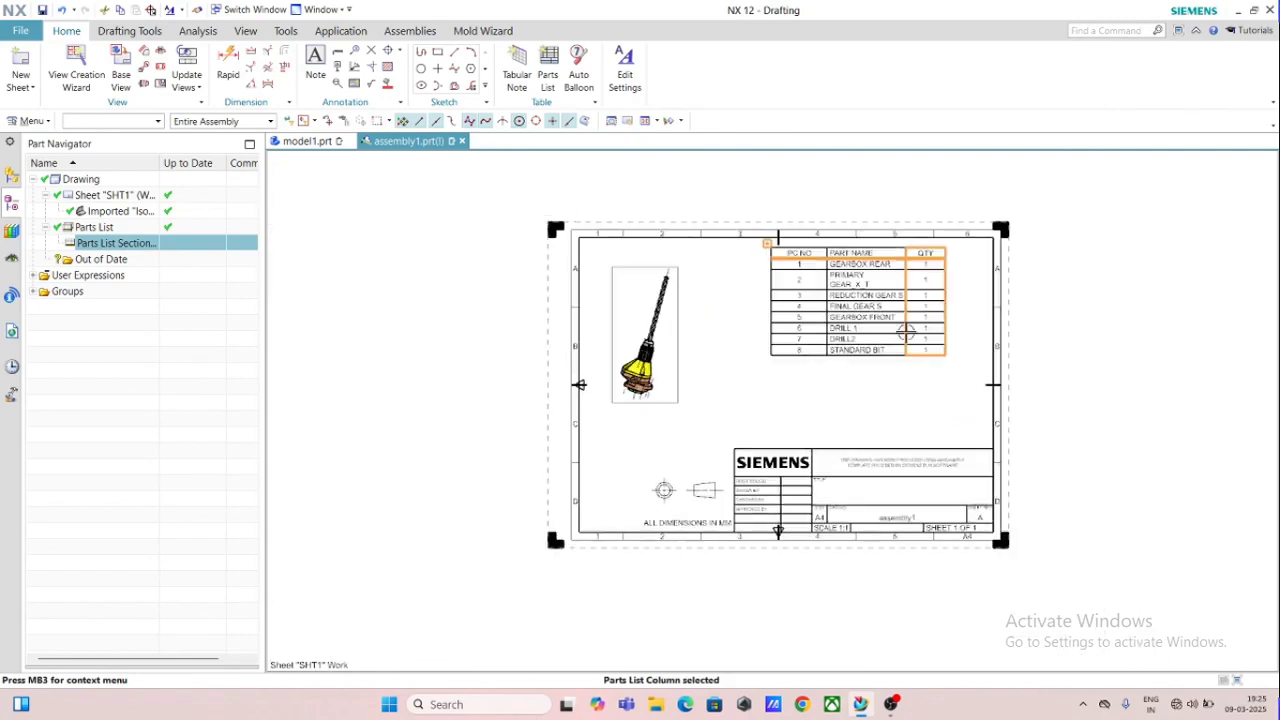
pyautogui.scroll(3, 825, 275)
pyautogui.scroll(-2, 817, 280)
pyautogui.scroll(3, 817, 282)
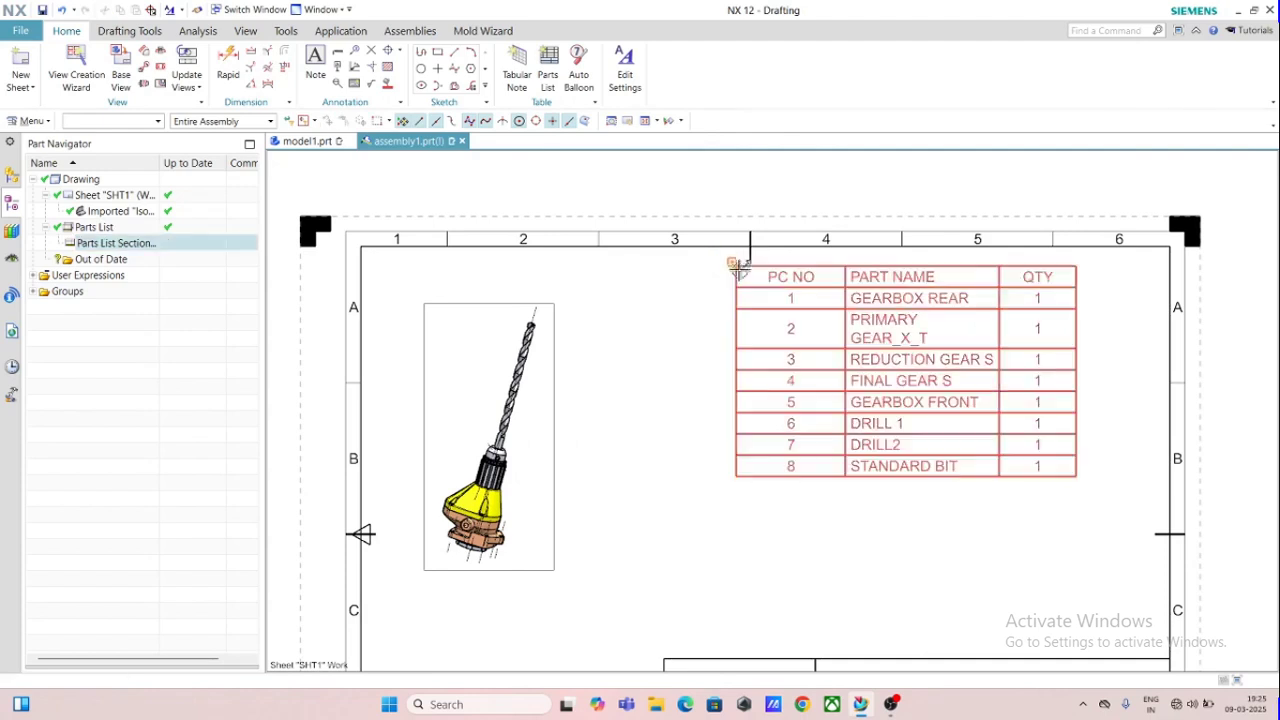
pyautogui.moveTo(736, 262)
pyautogui.mouseDown()
pyautogui.moveTo(663, 311)
pyautogui.moveTo(616, 313)
pyautogui.mouseUp()
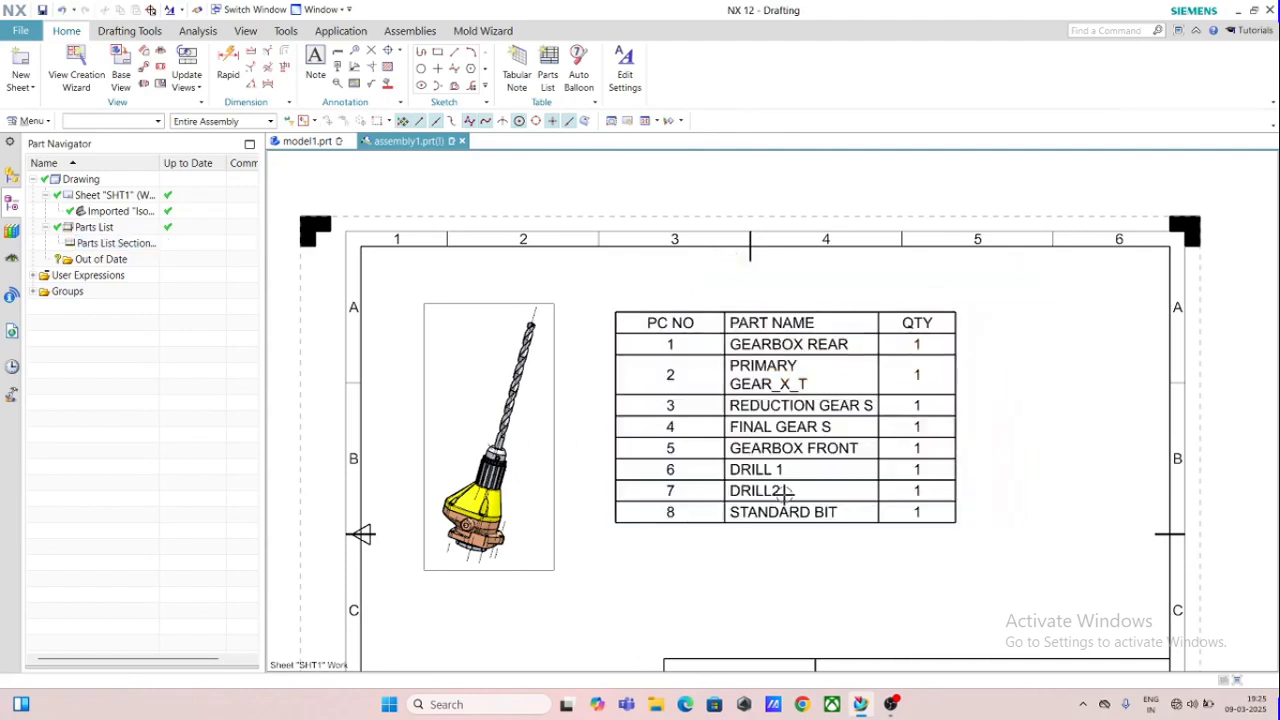
pyautogui.click(648, 313)
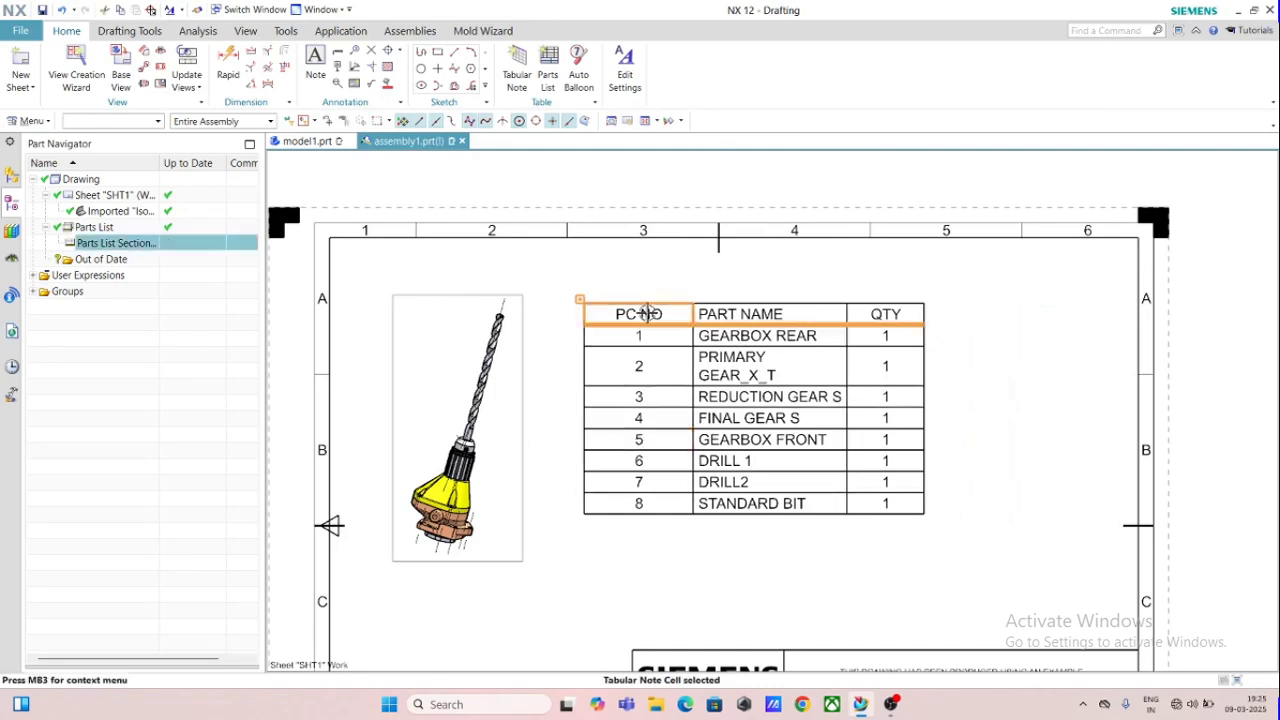
pyautogui.doubleClick(648, 313)
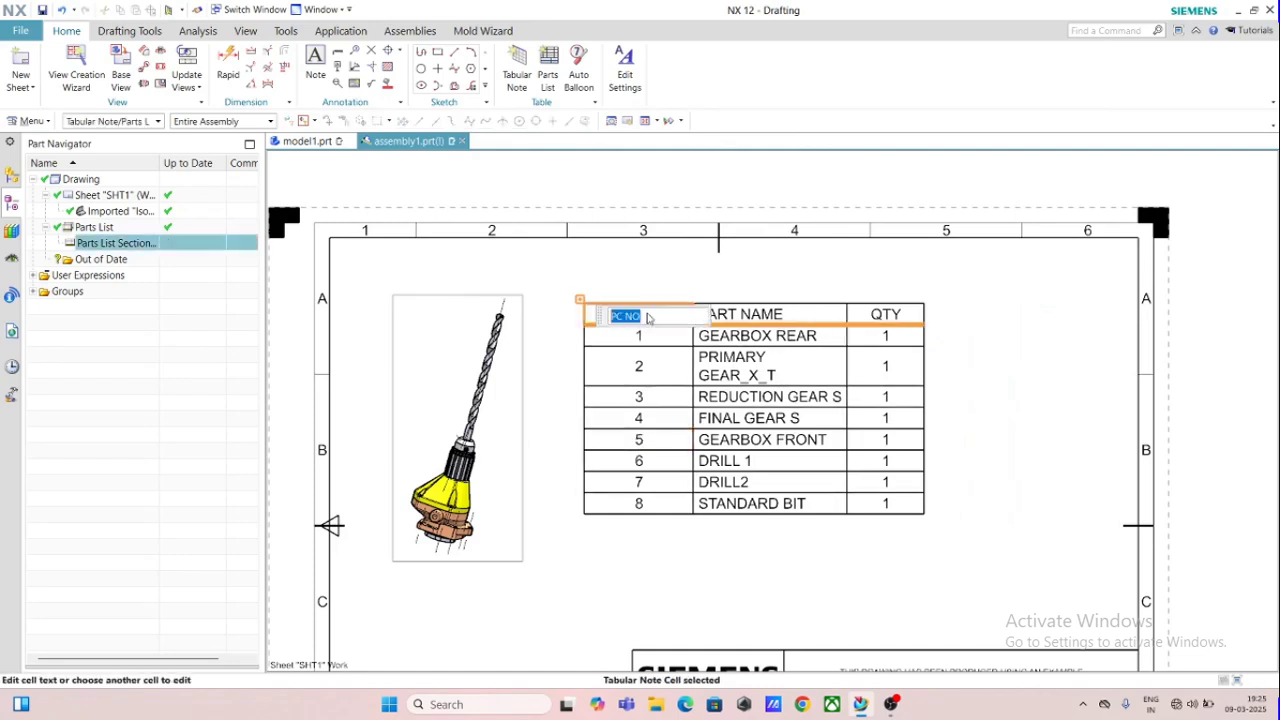
pyautogui.rightClick(578, 297)
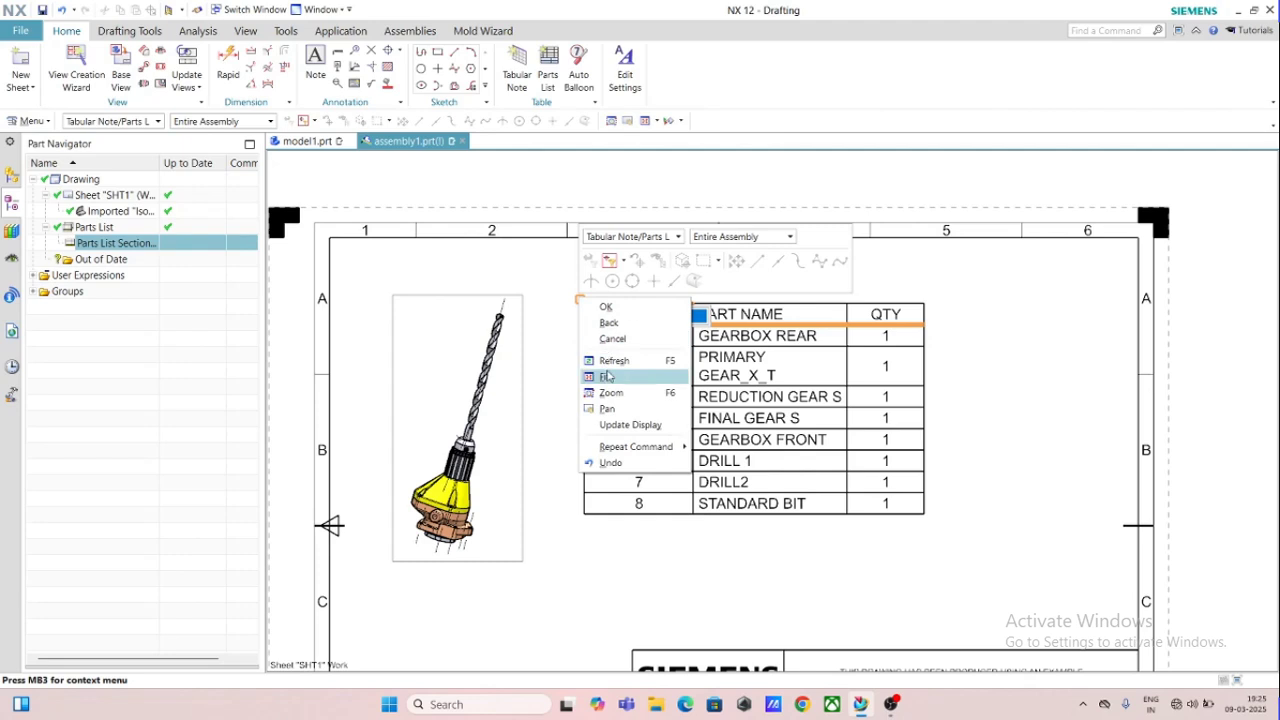
pyautogui.click(550, 342)
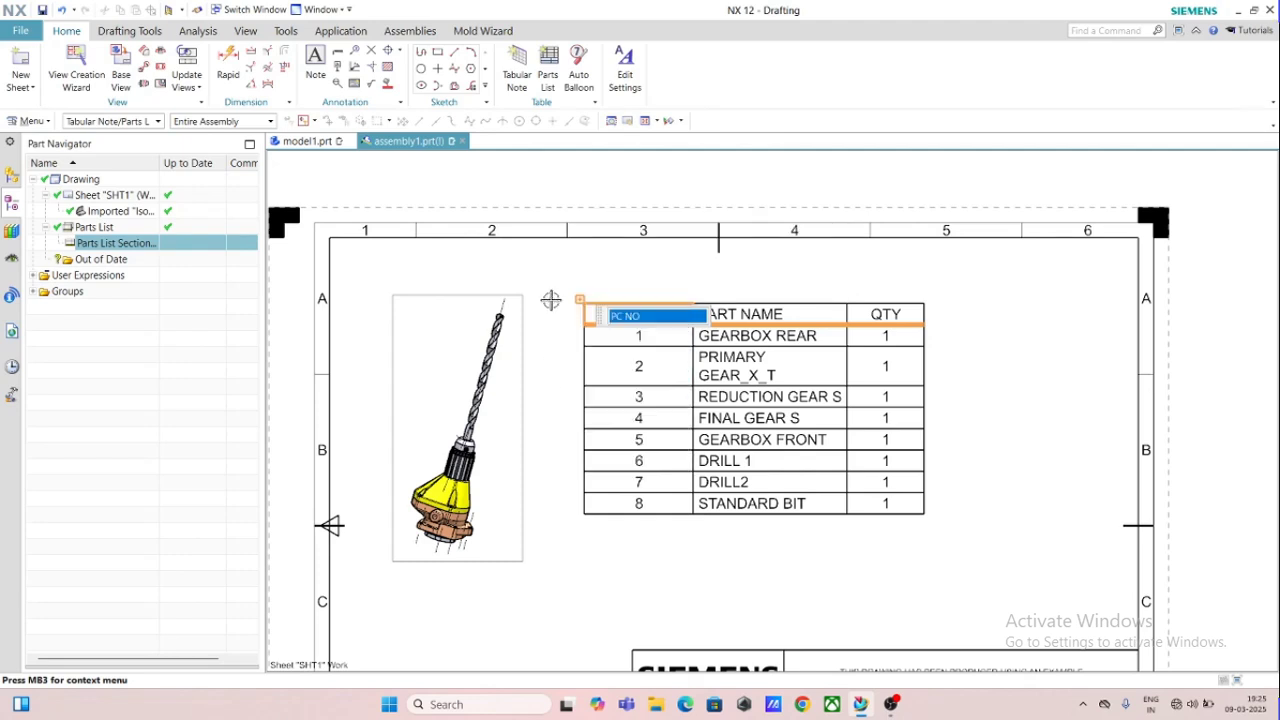
# Examine the lettering settings and available fonts for the parts list cells, keeping the Arial font
pyautogui.click(586, 297)
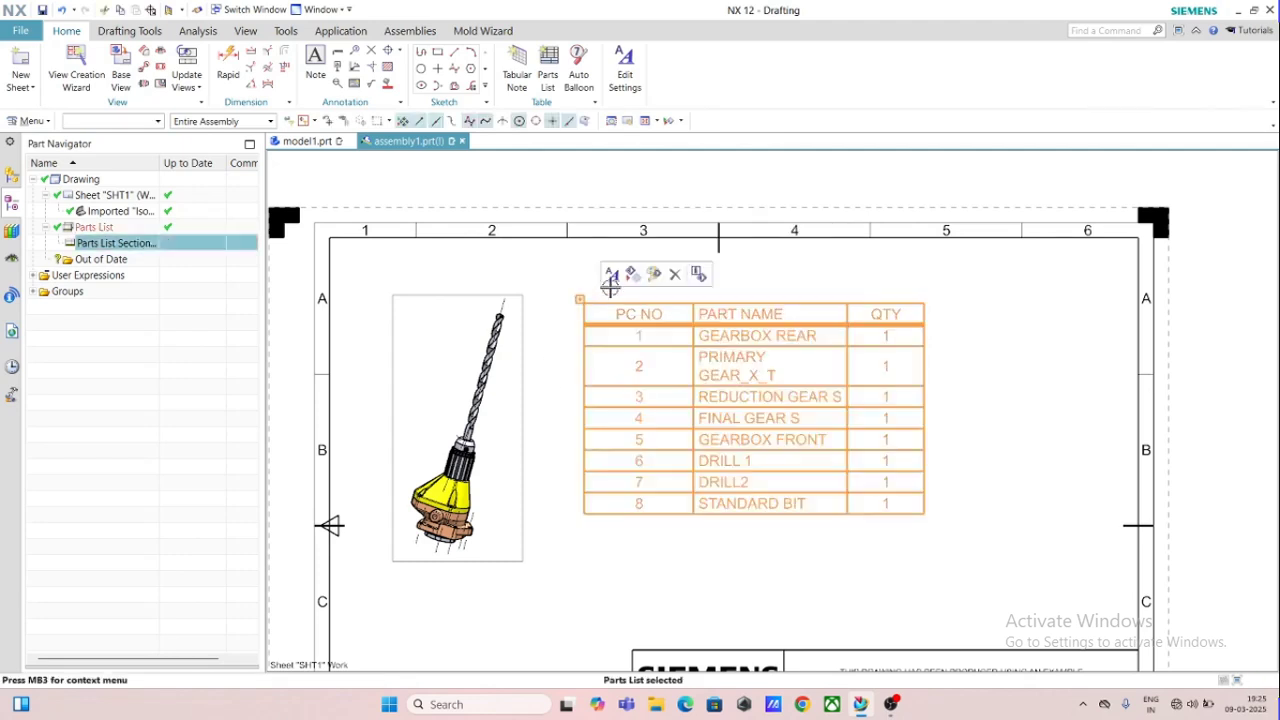
pyautogui.click(613, 275)
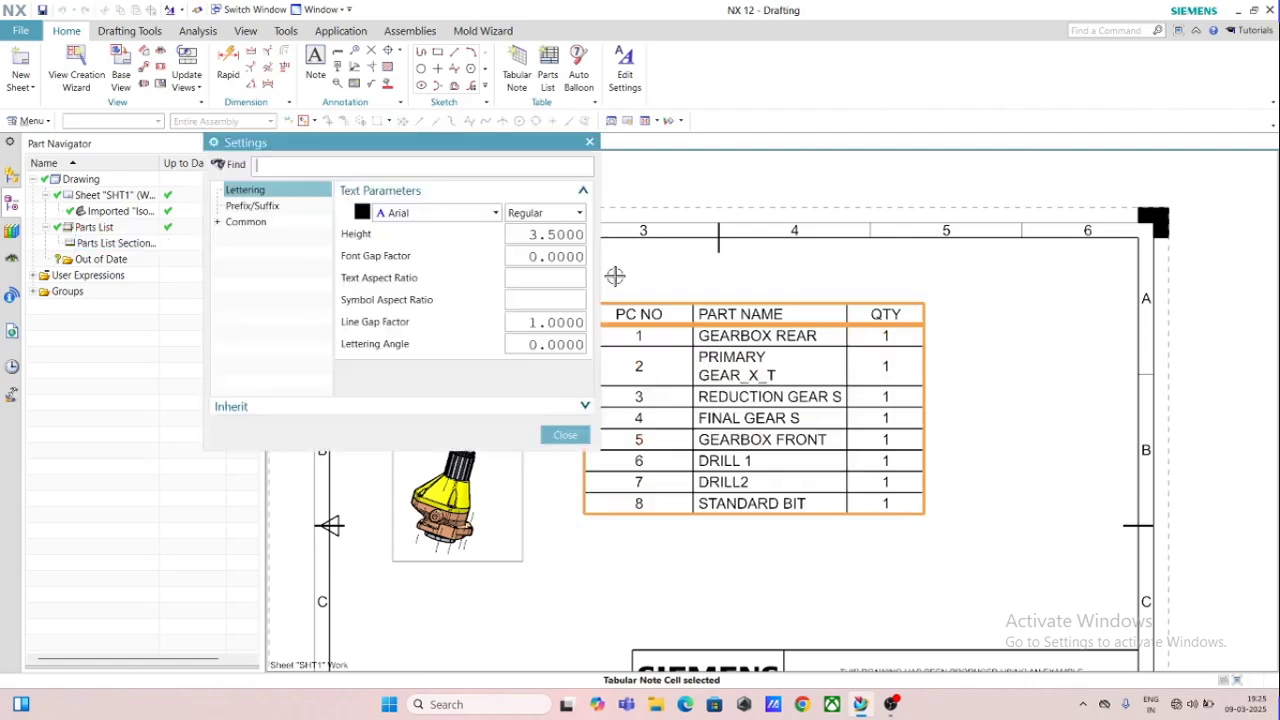
pyautogui.click(493, 214)
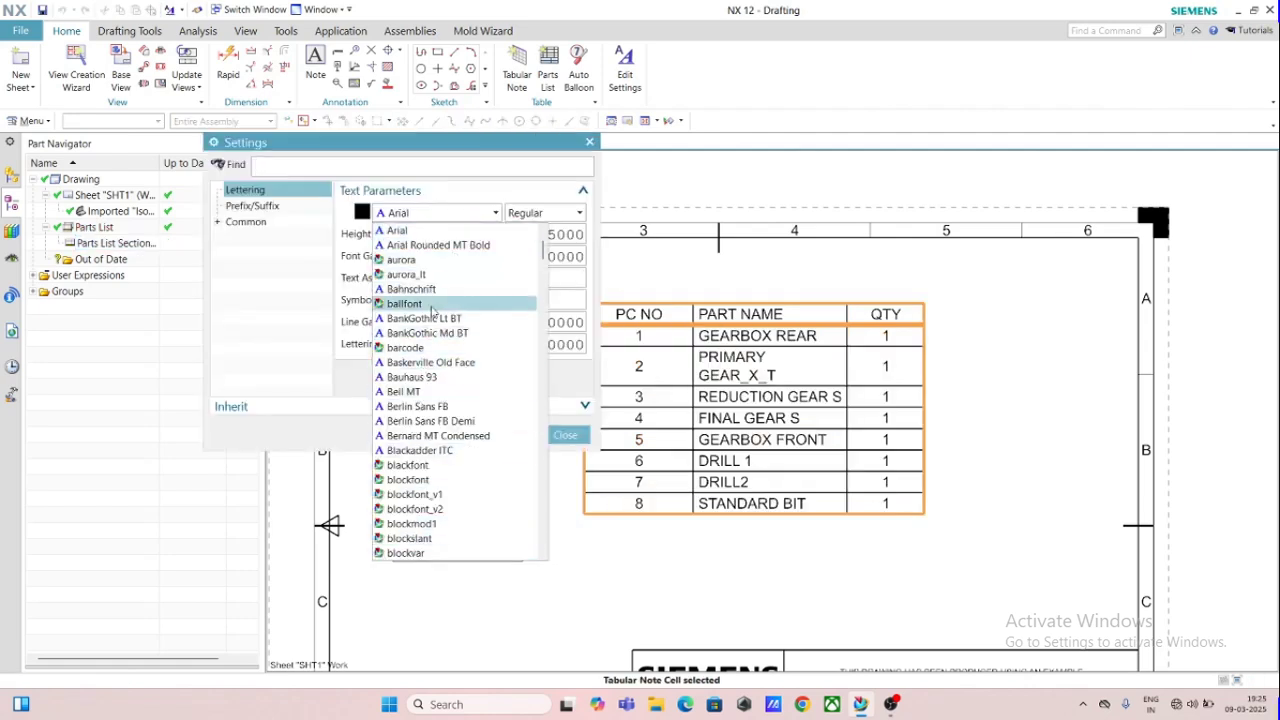
pyautogui.click(577, 440)
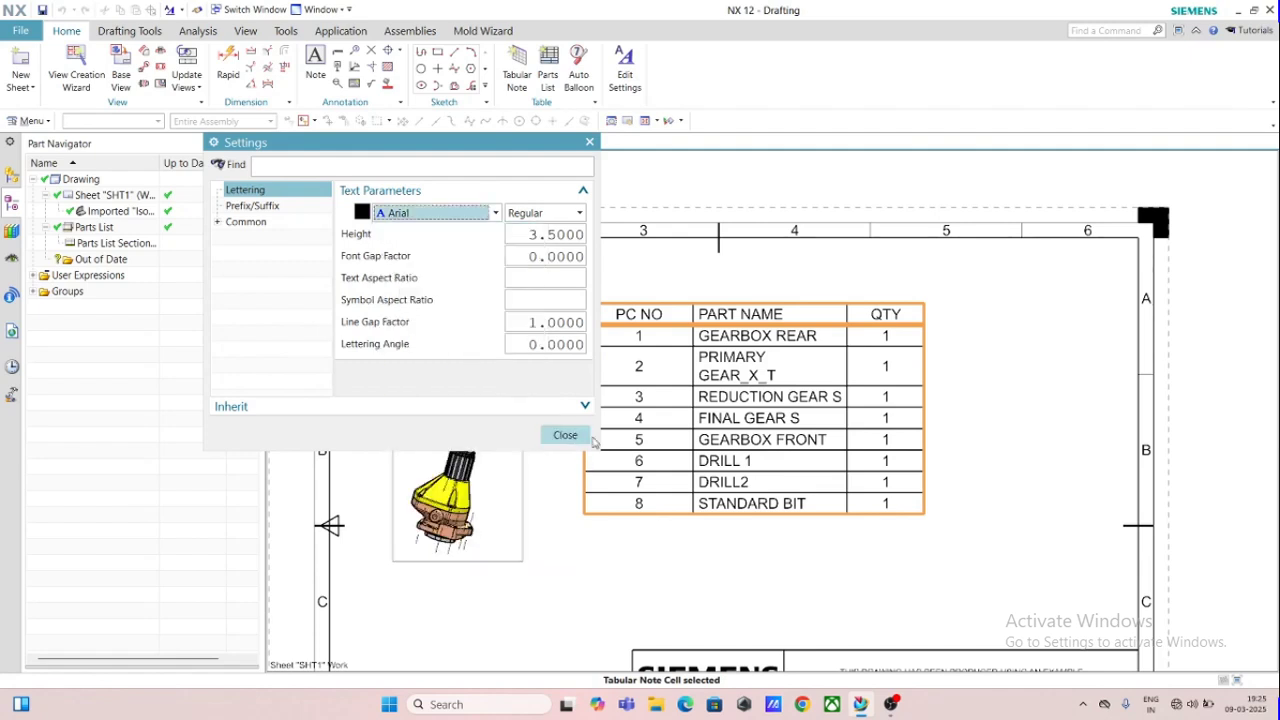
pyautogui.click(566, 436)
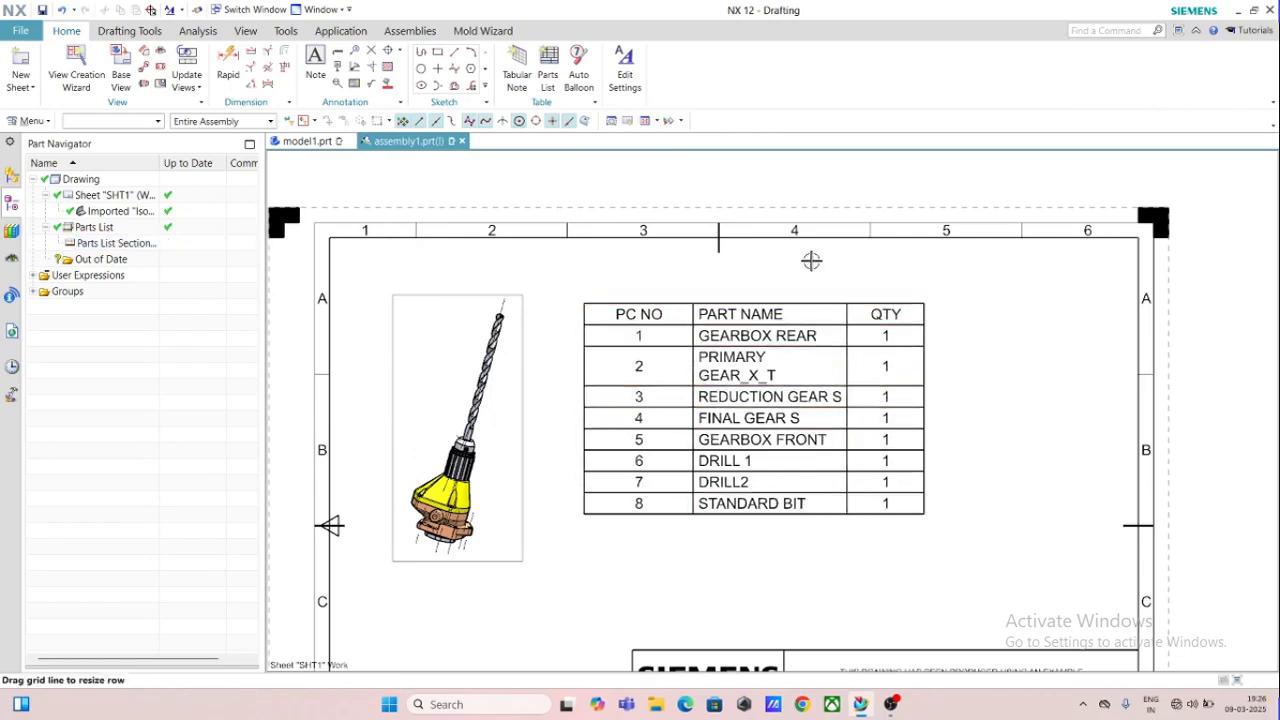
pyautogui.click(907, 308)
pyautogui.rightClick(911, 305)
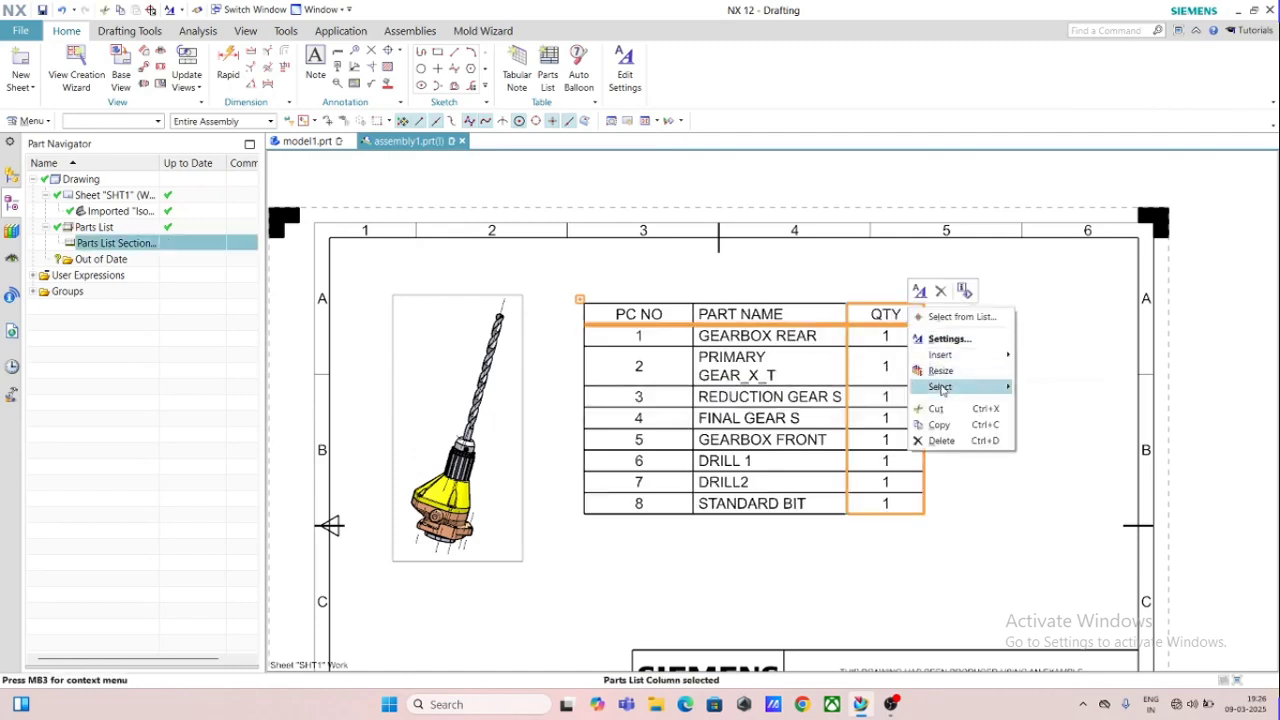
pyautogui.click(1034, 388)
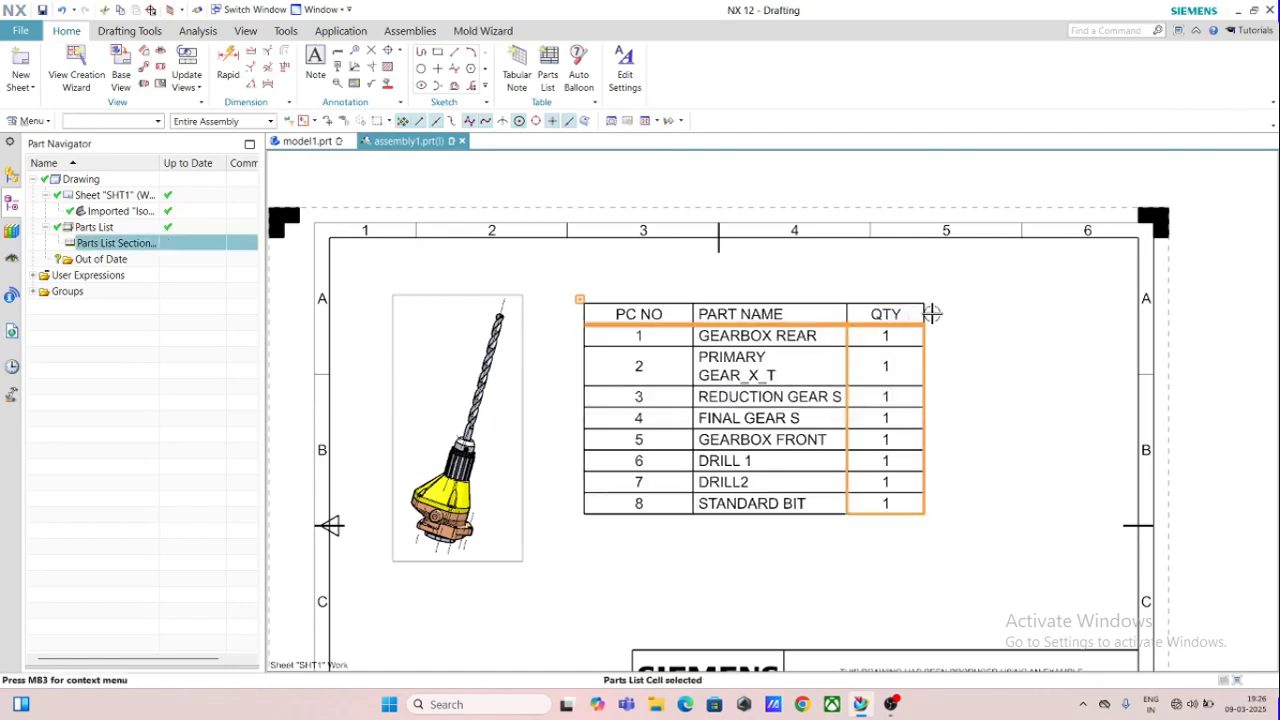
pyautogui.press('Escape')
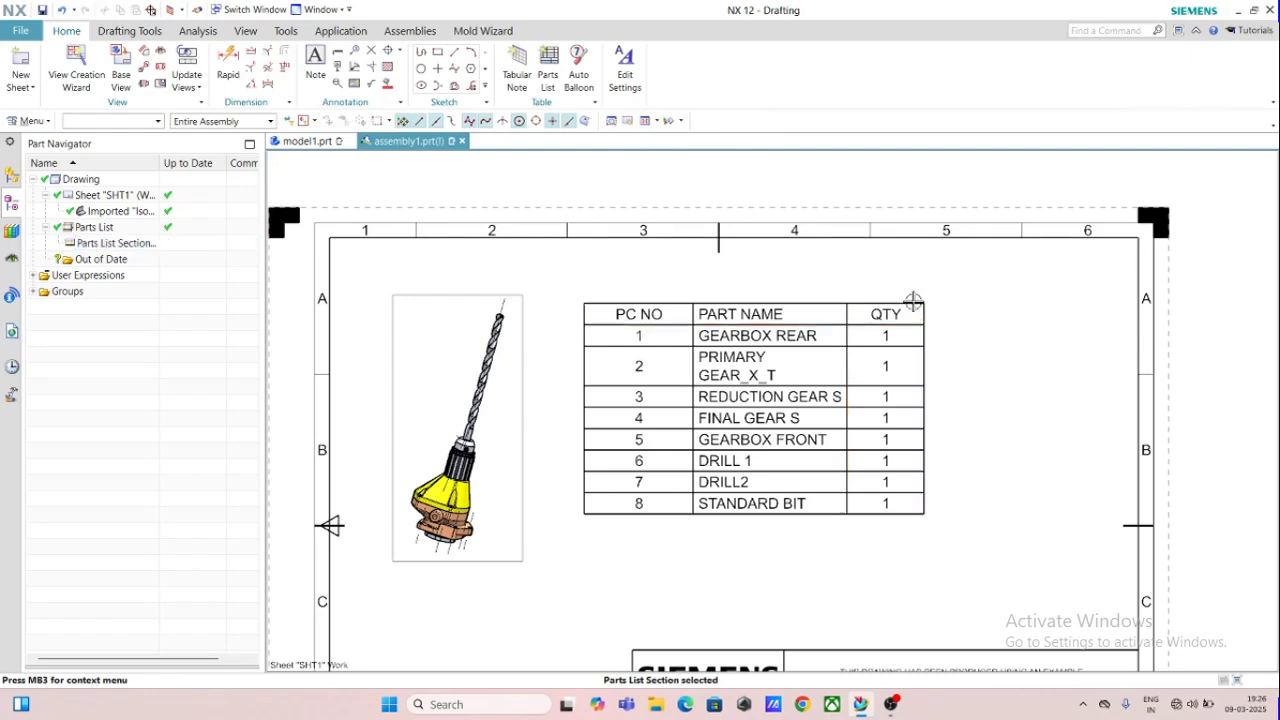
# Insert an empty column to the right of the QTY column in the parts list
pyautogui.click(905, 310)
pyautogui.rightClick(910, 306)
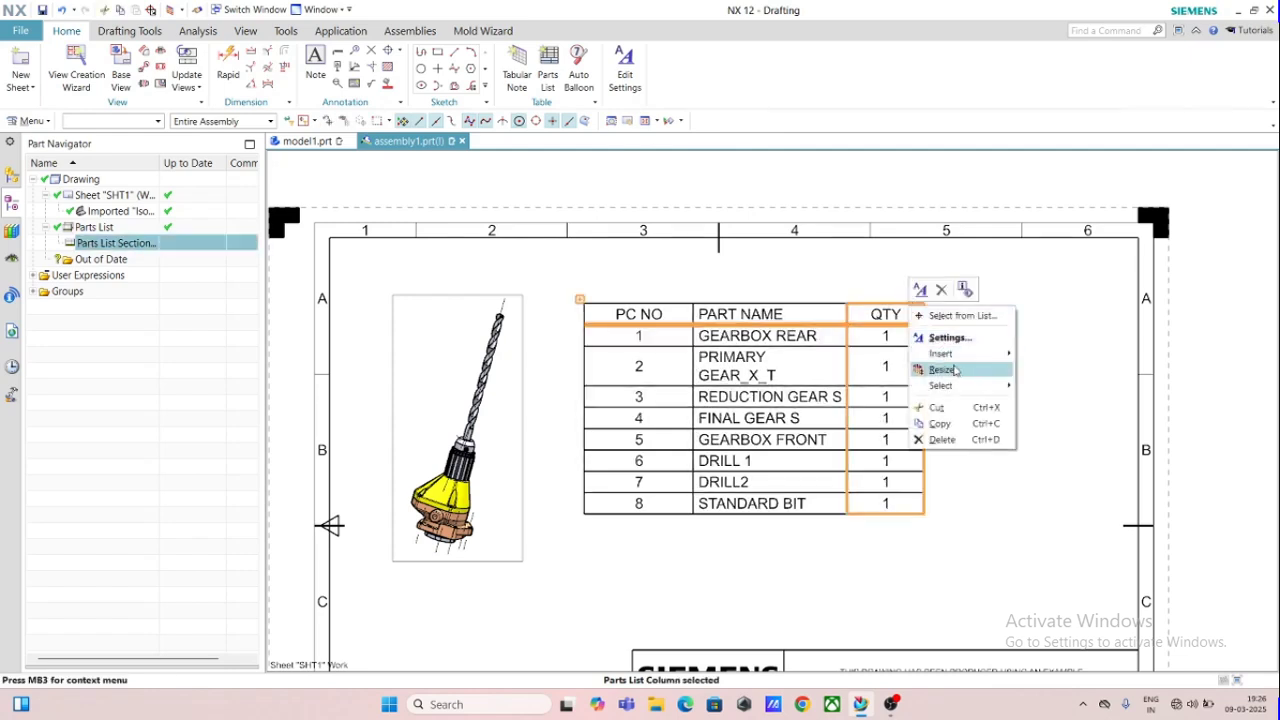
pyautogui.moveTo(953, 358)
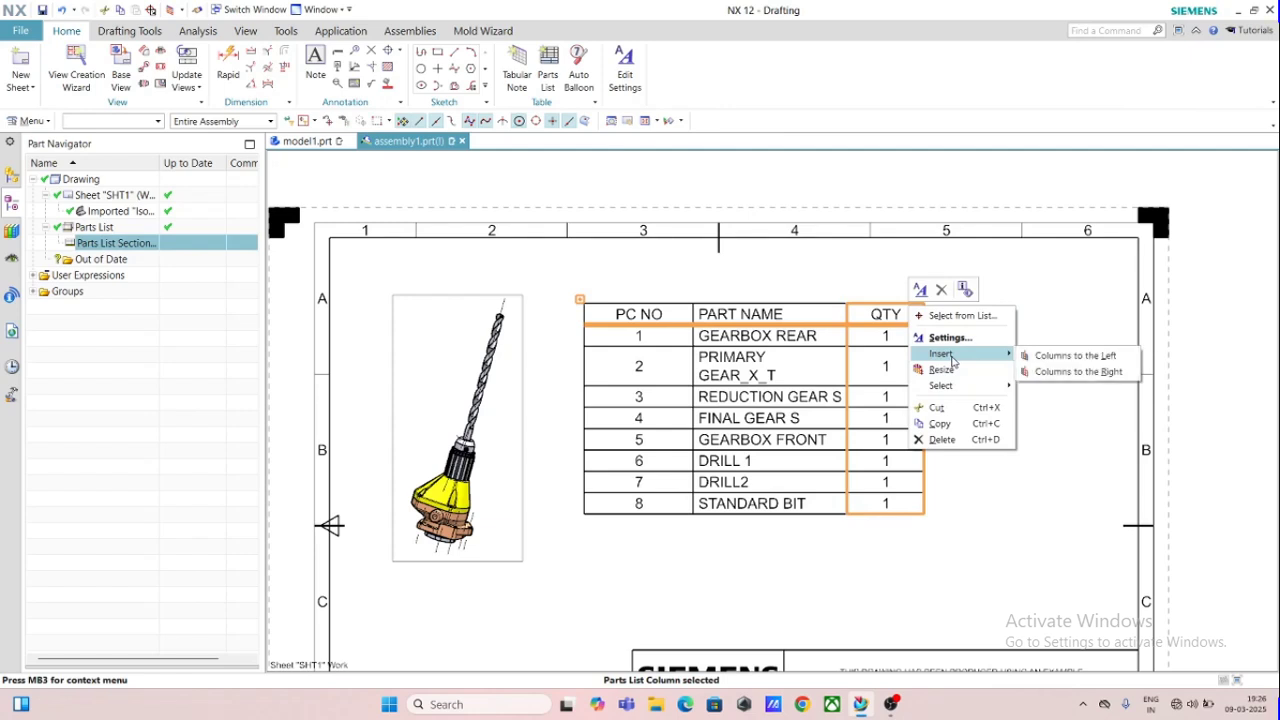
pyautogui.click(1044, 372)
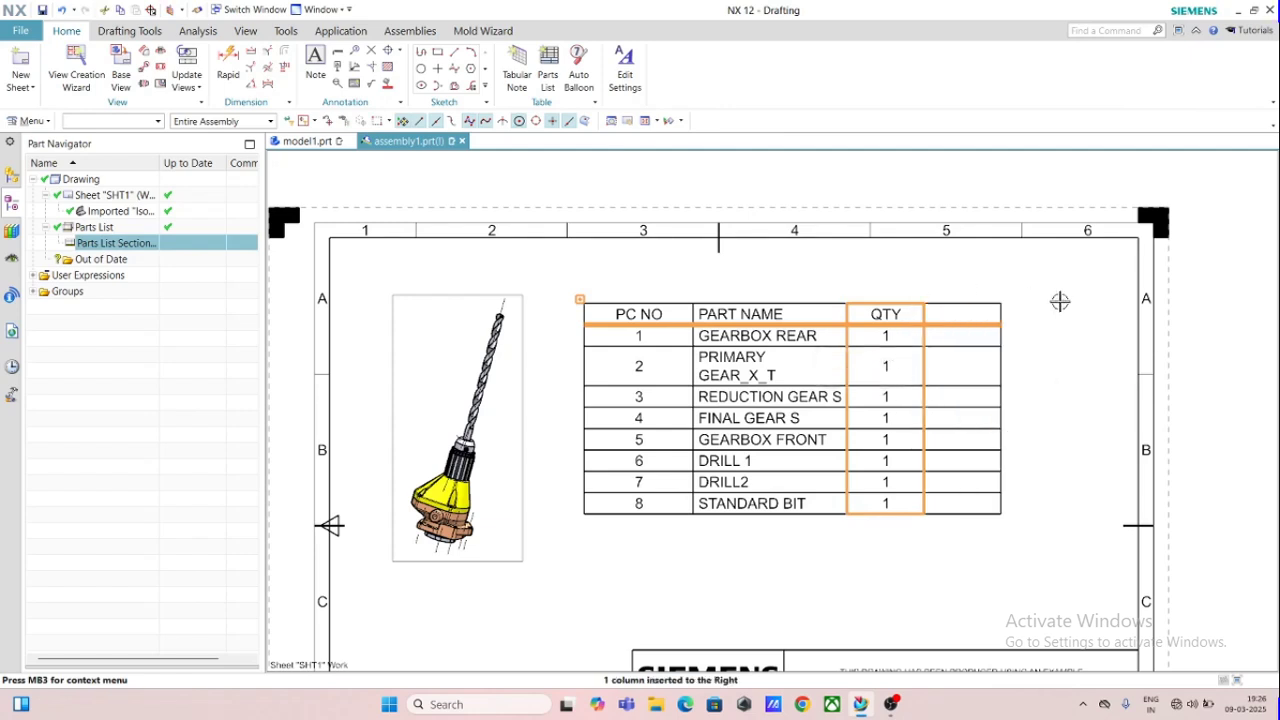
pyautogui.click(1028, 345)
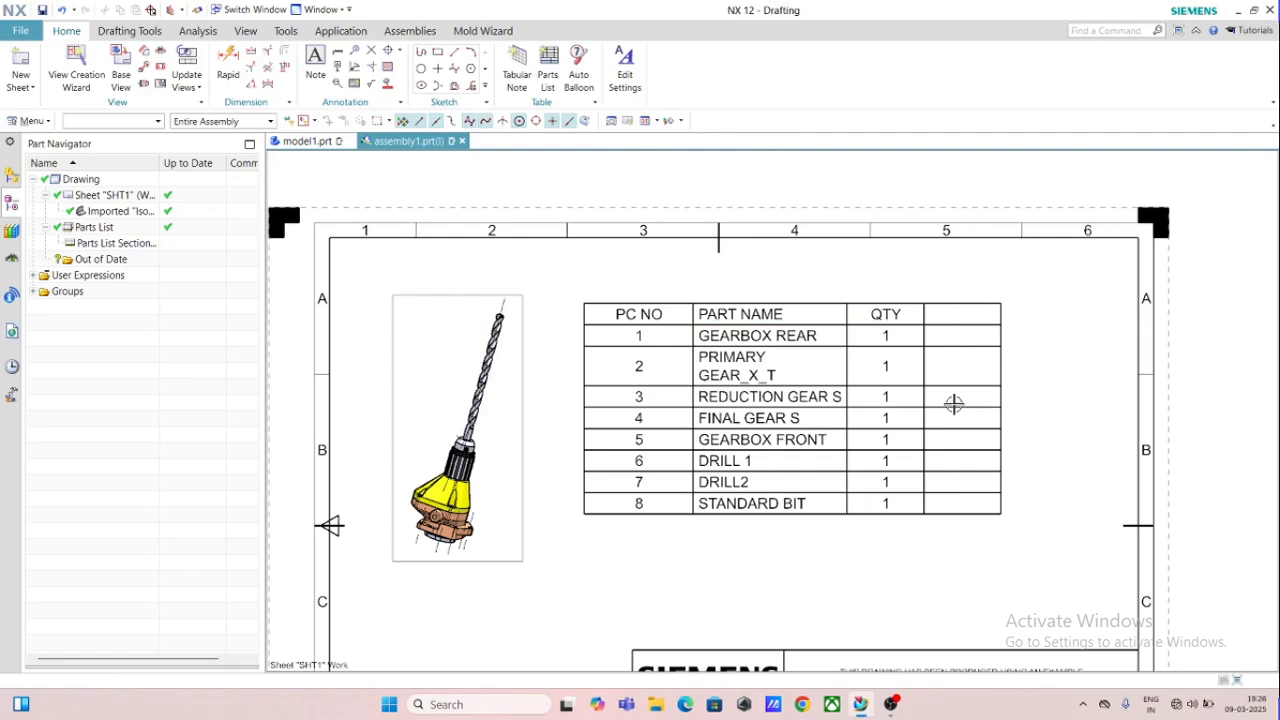
pyautogui.click(958, 306)
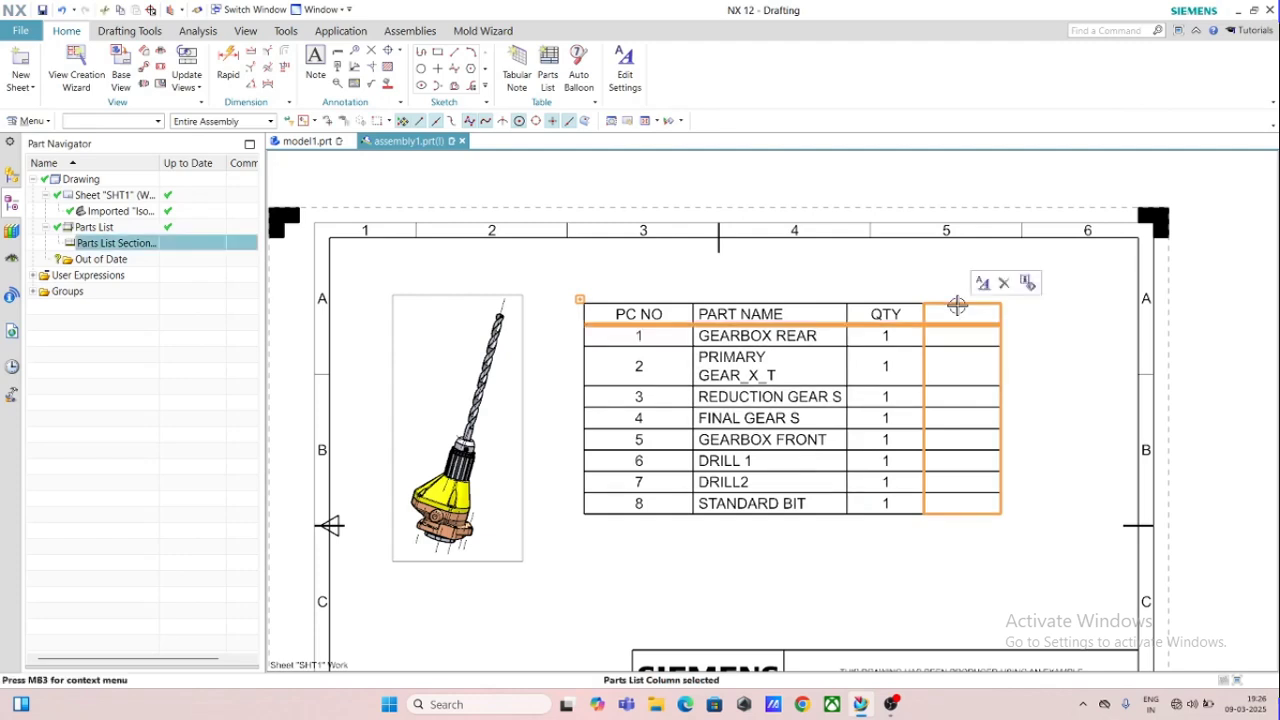
pyautogui.rightClick(957, 304)
pyautogui.click(981, 337)
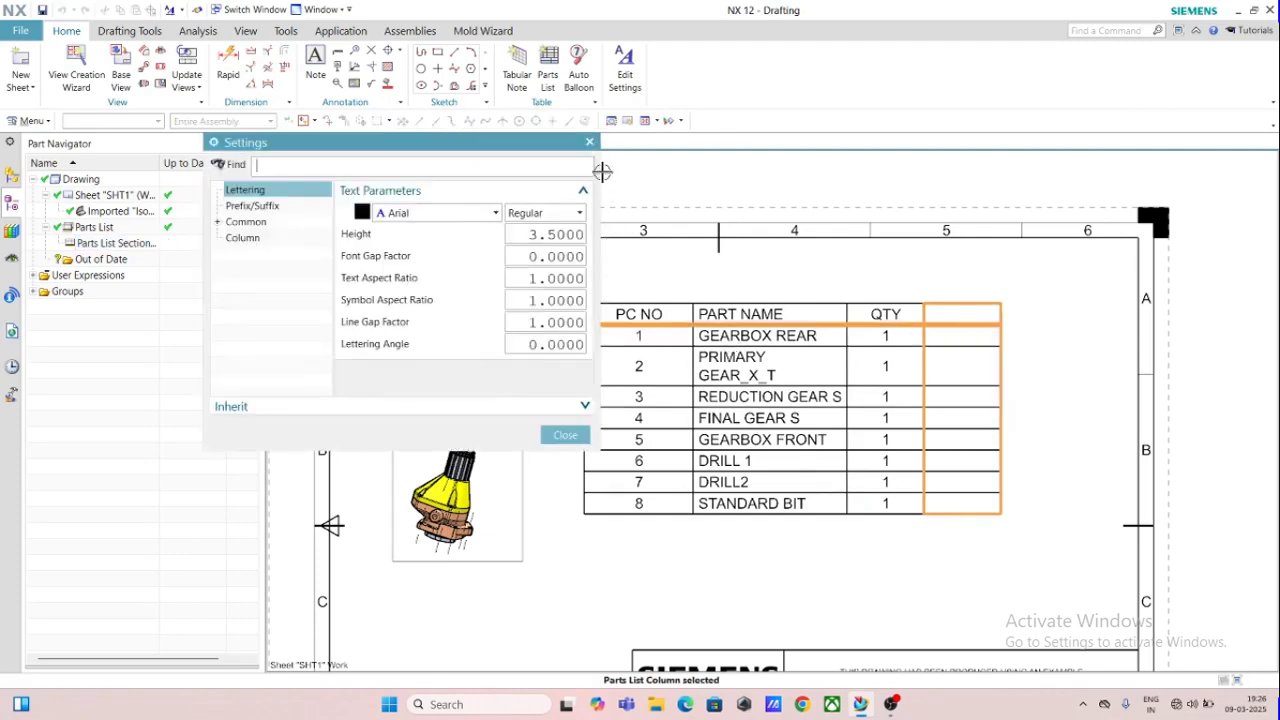
pyautogui.press('Escape')
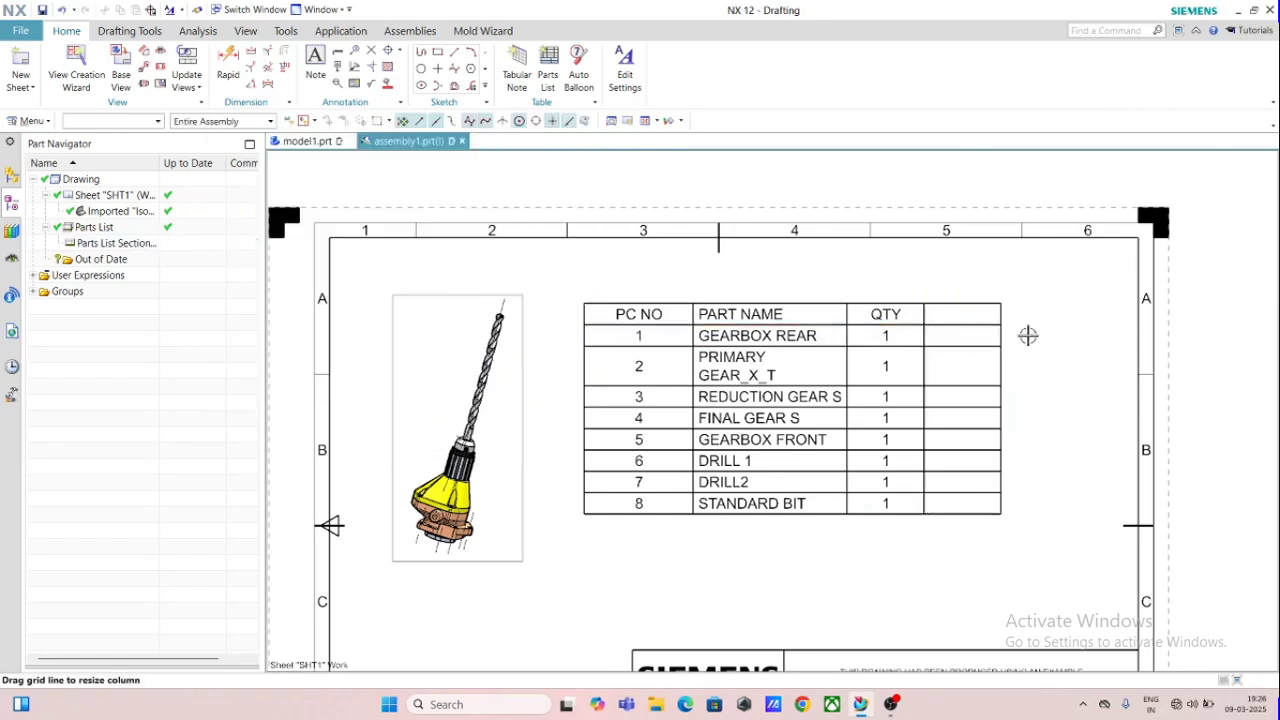
# Select the cells of the empty column beside QTY, extending the selection to the entire column
pyautogui.rightClick(958, 308)
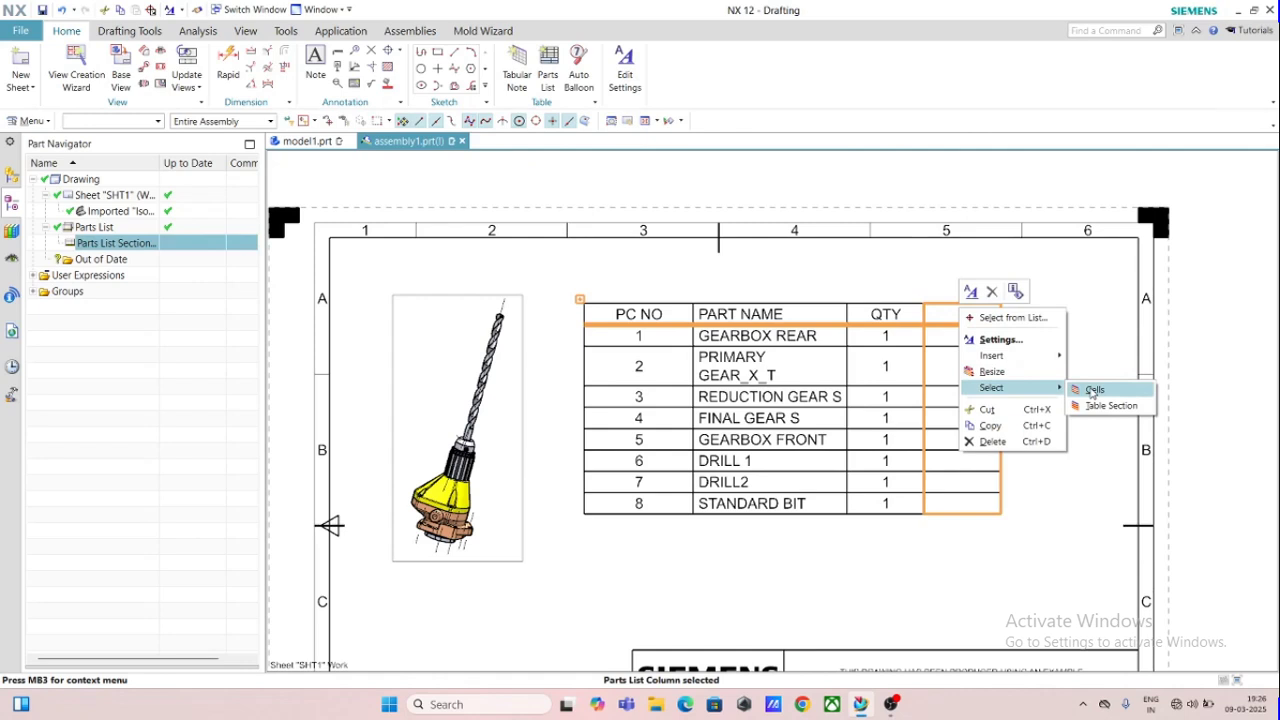
pyautogui.click(1097, 390)
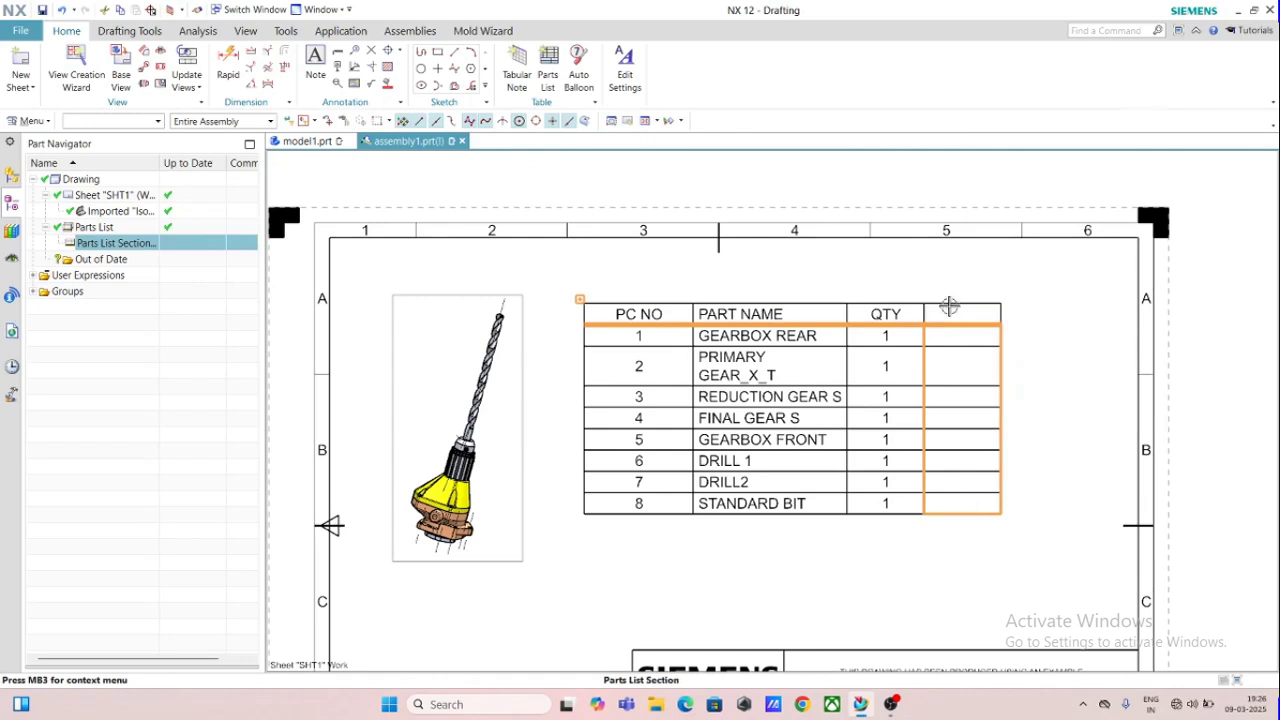
pyautogui.rightClick(959, 307)
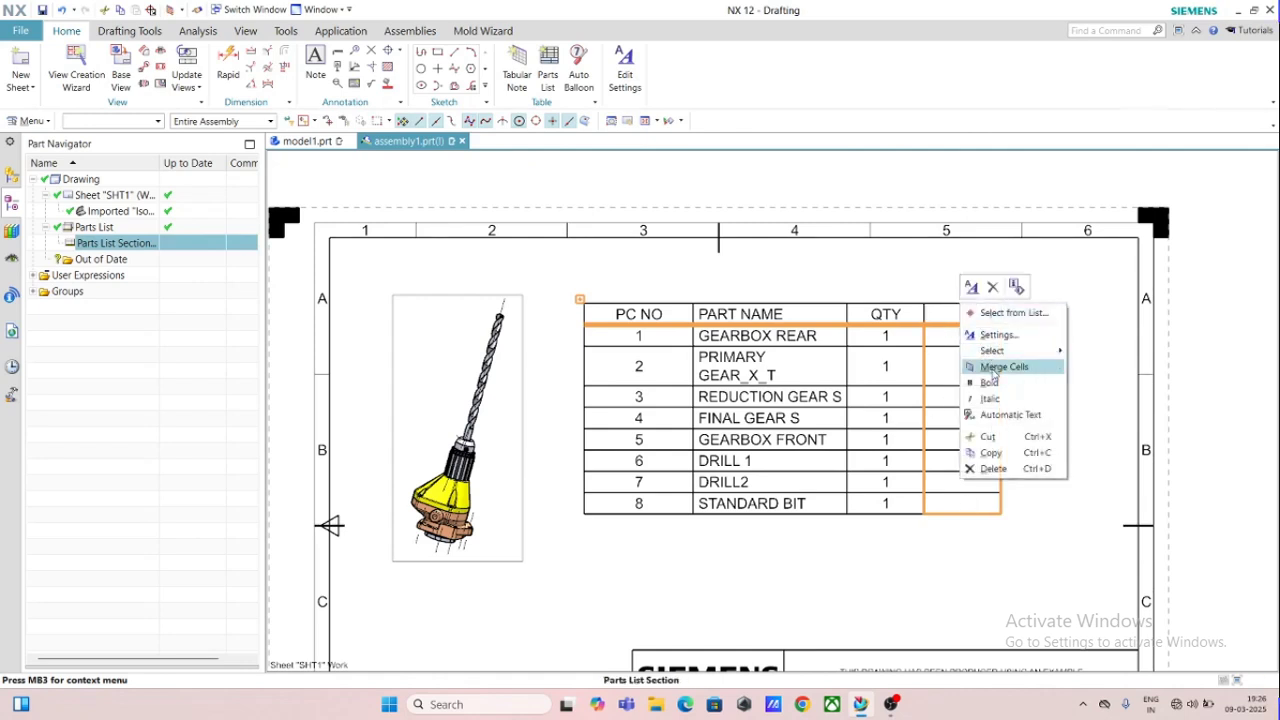
pyautogui.moveTo(1040, 350)
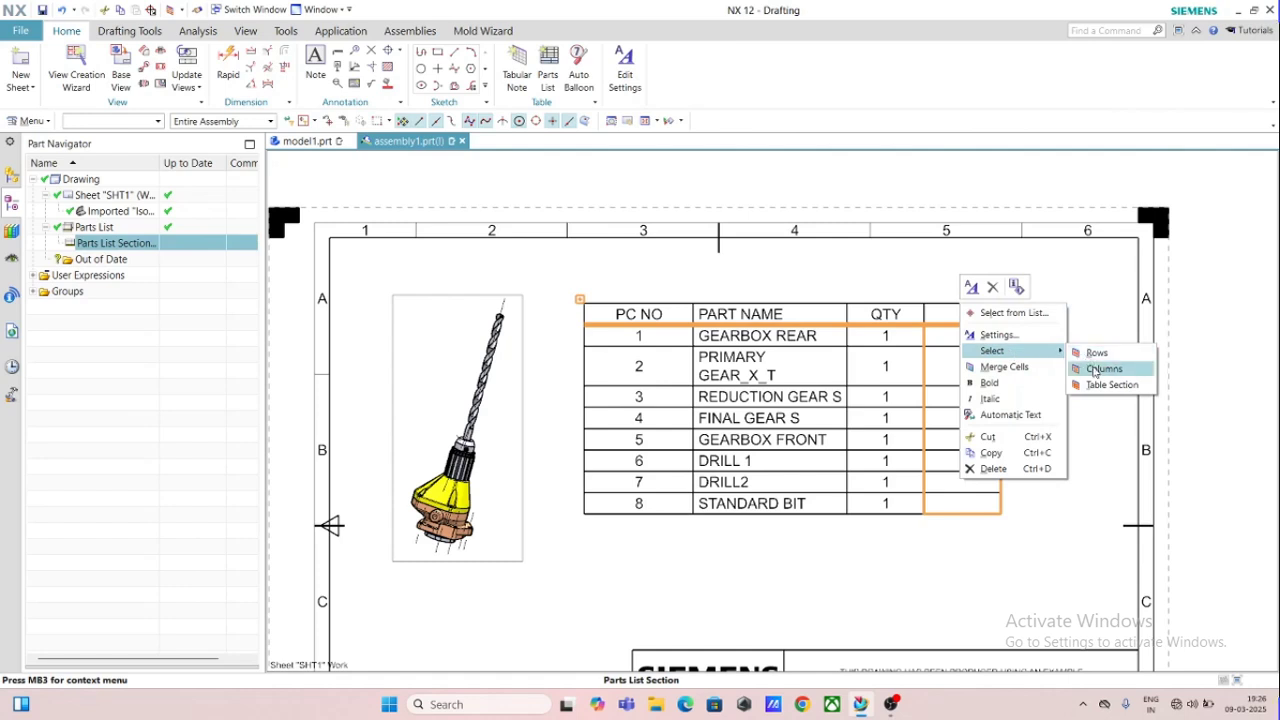
pyautogui.click(1097, 368)
# Bring up the column content settings for the empty column beside QTY, reviewing its prefix/suffix and cell format options on the way
pyautogui.rightClick(945, 311)
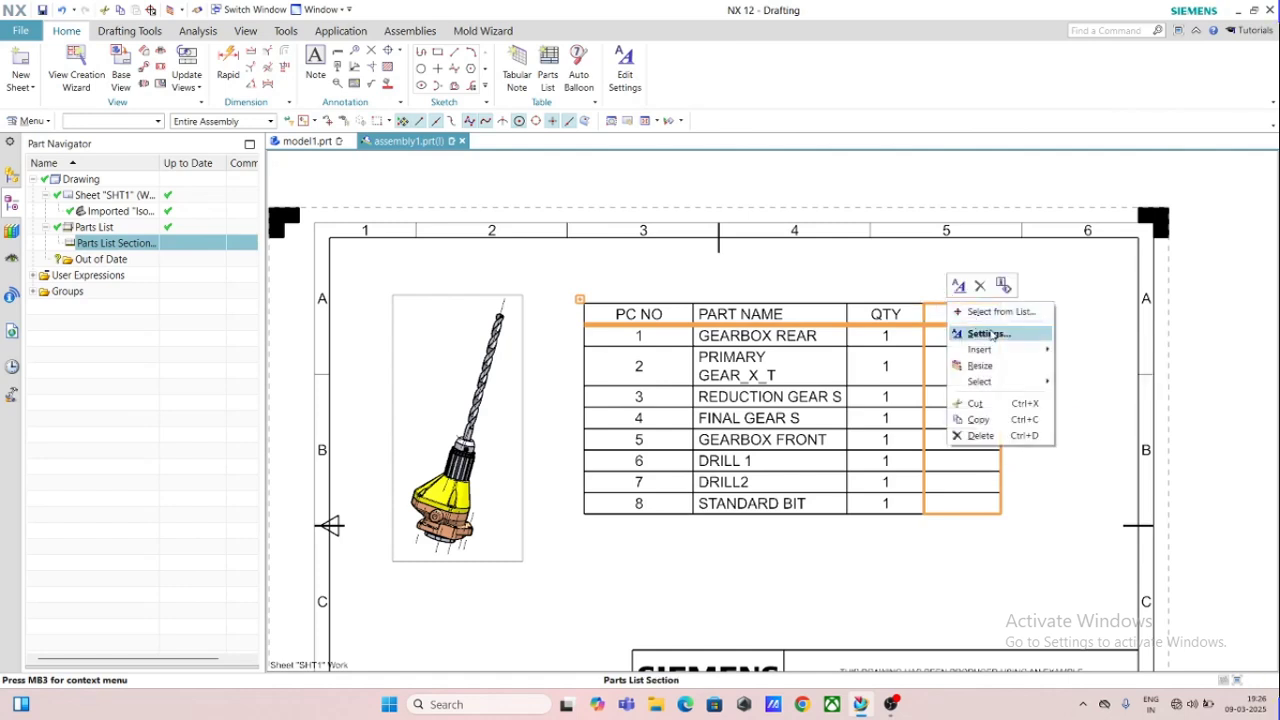
pyautogui.click(988, 334)
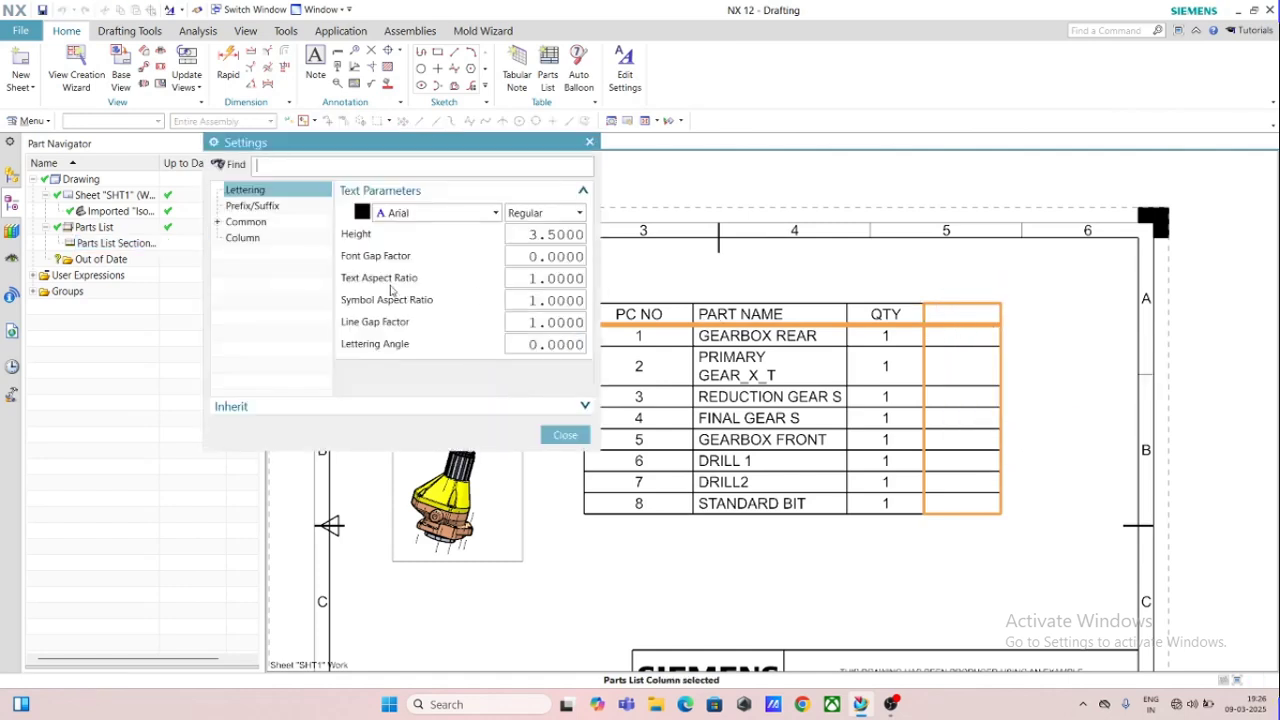
pyautogui.click(252, 206)
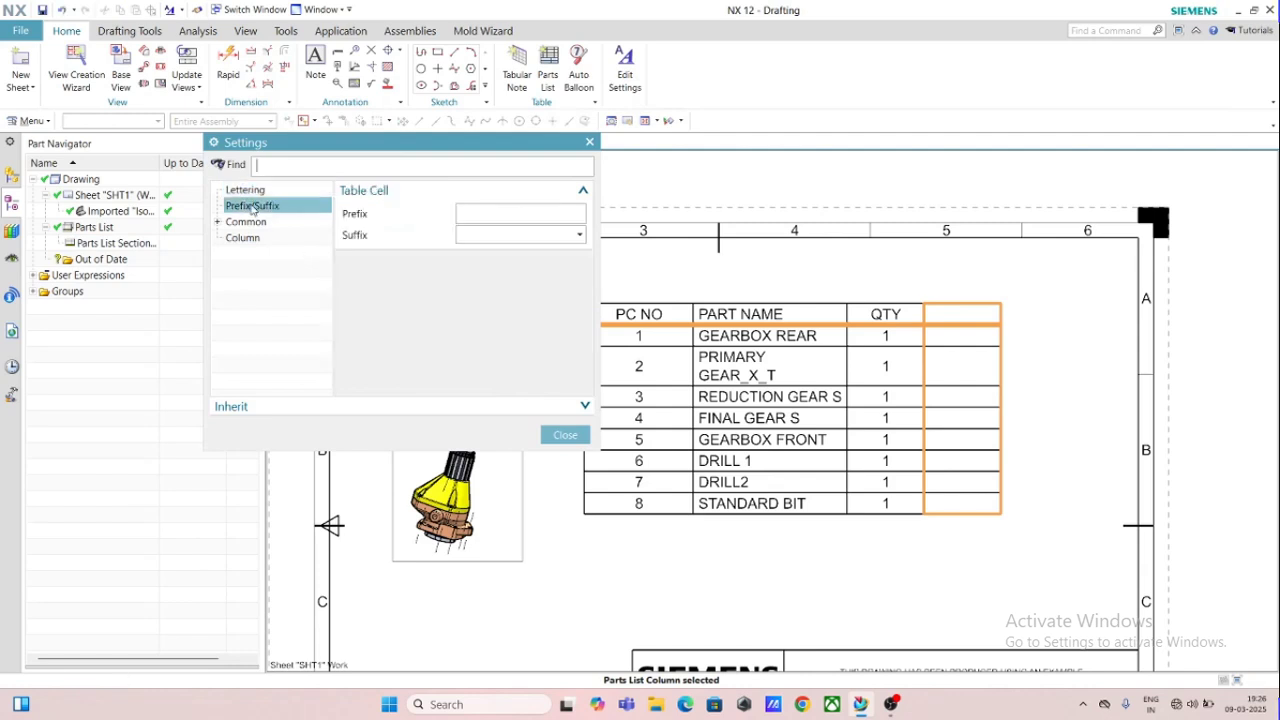
pyautogui.click(241, 222)
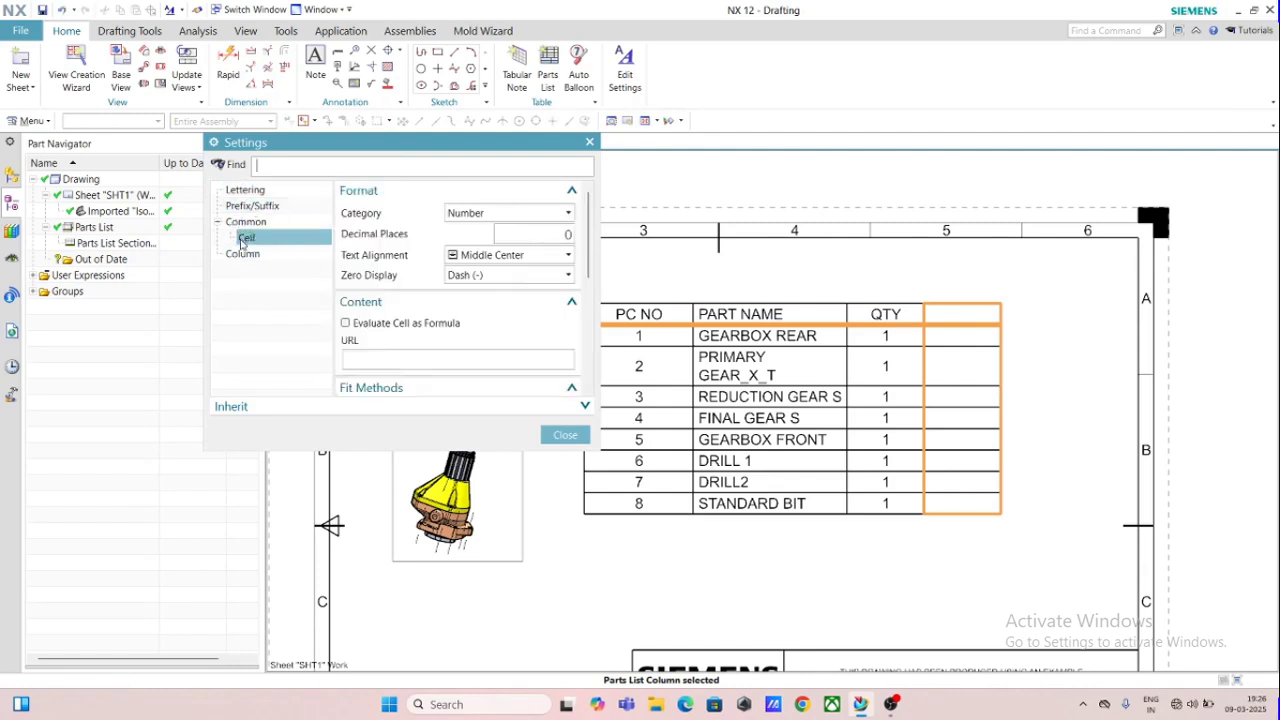
pyautogui.click(238, 255)
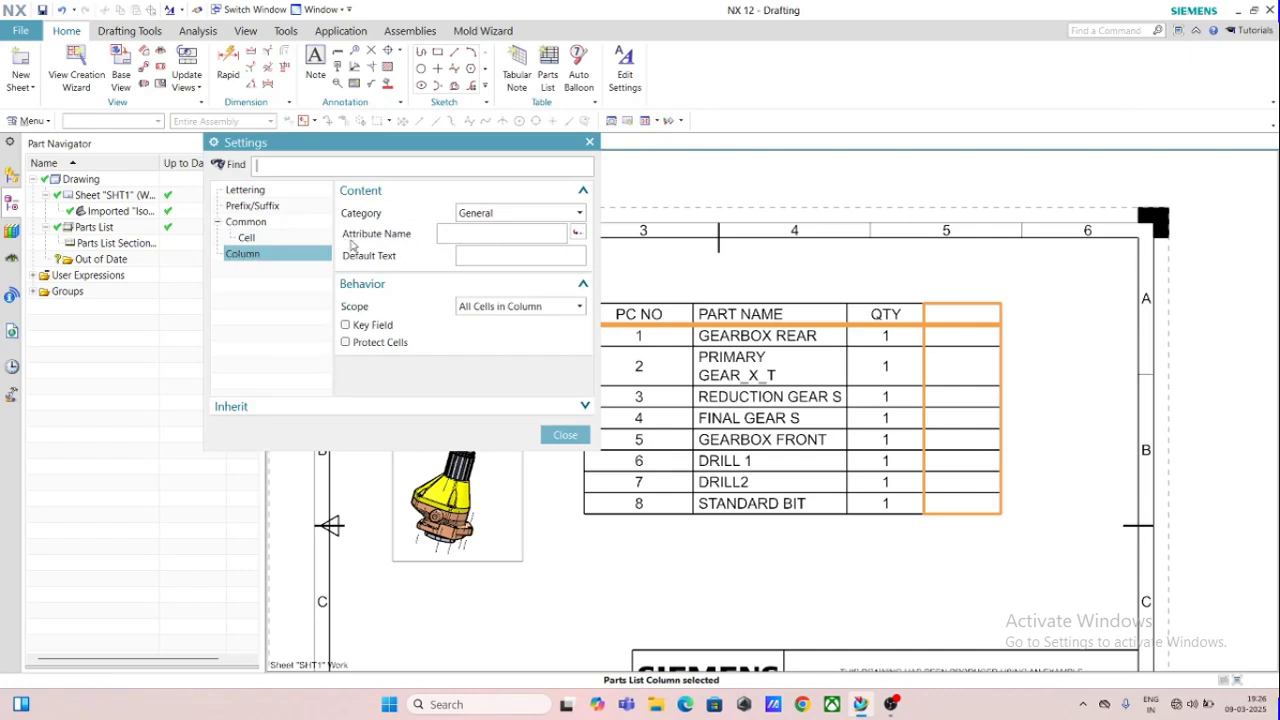
# Assign the Material attribute to the empty column beside QTY, keeping the General category and the scope All Cells in Column
pyautogui.click(530, 214)
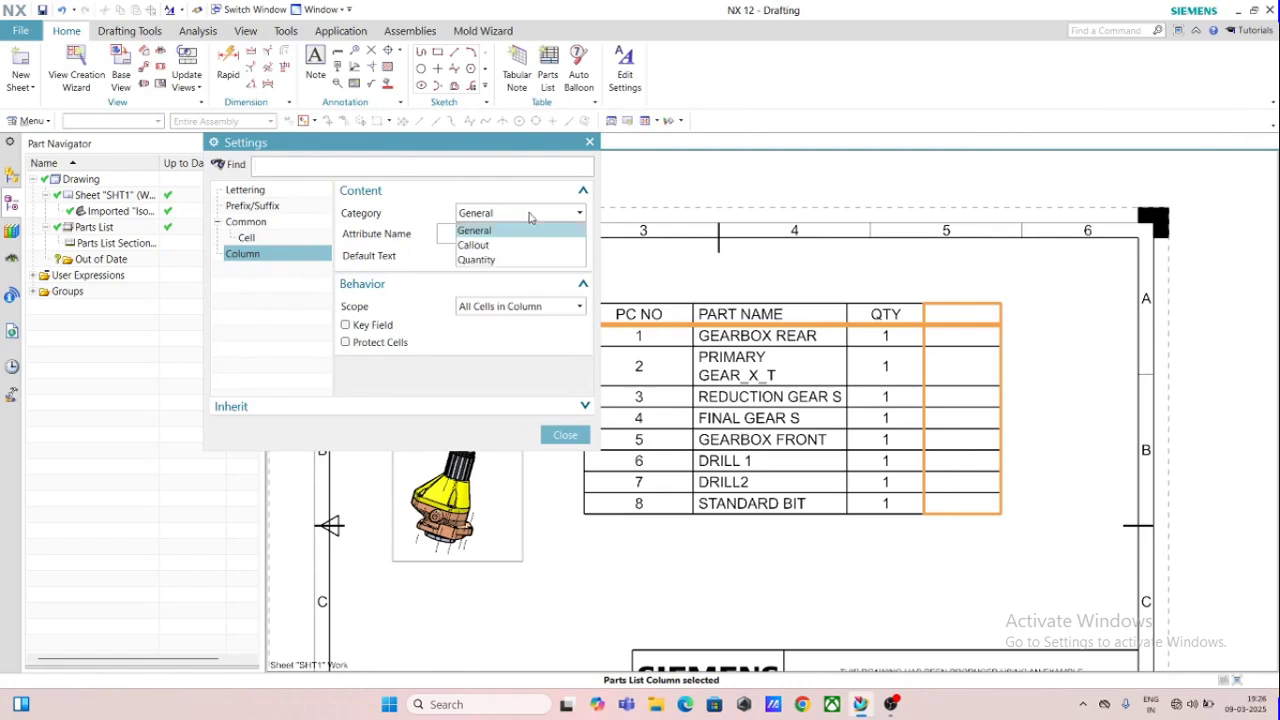
pyautogui.click(530, 214)
pyautogui.click(530, 214)
pyautogui.click(530, 217)
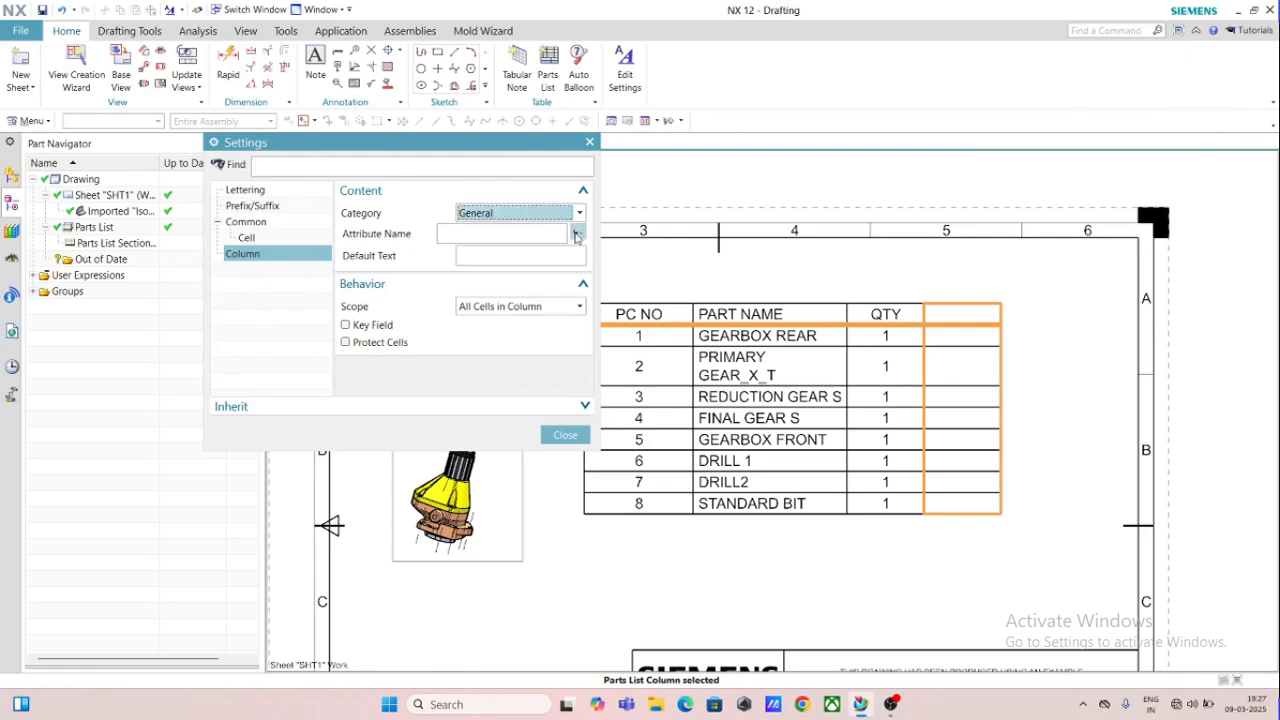
pyautogui.click(576, 234)
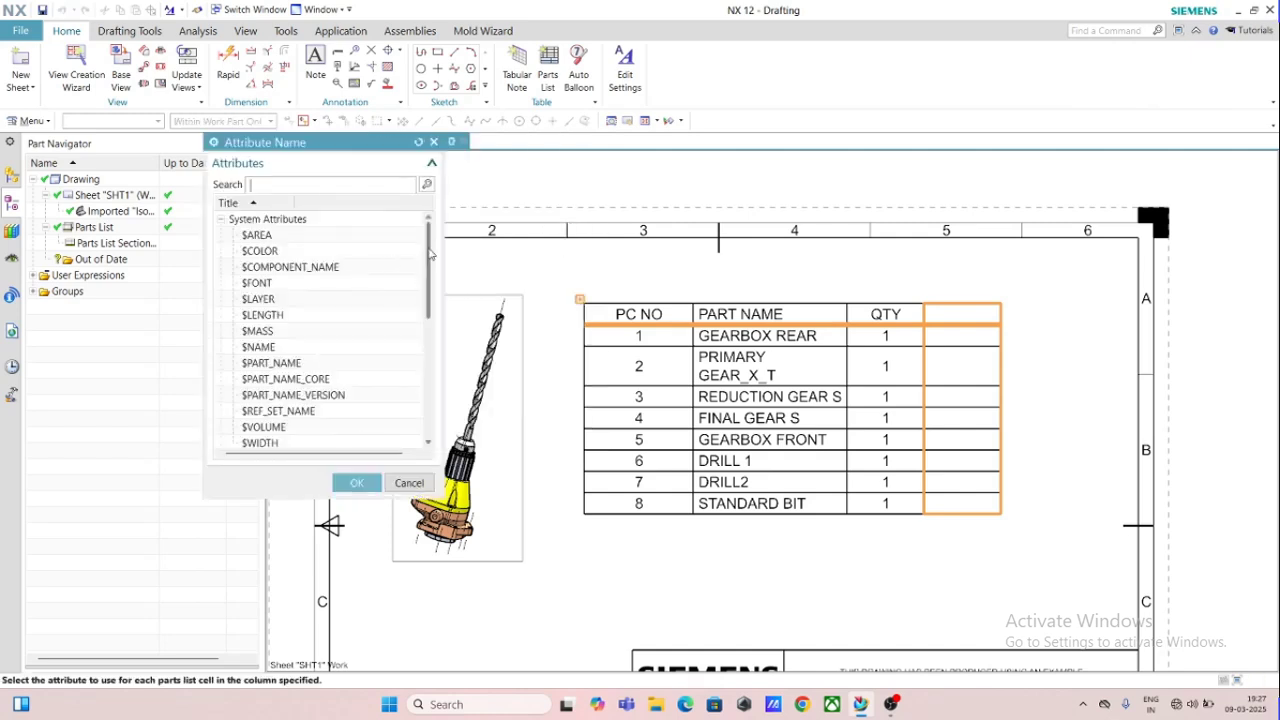
pyautogui.moveTo(432, 250); pyautogui.dragTo(441, 370)
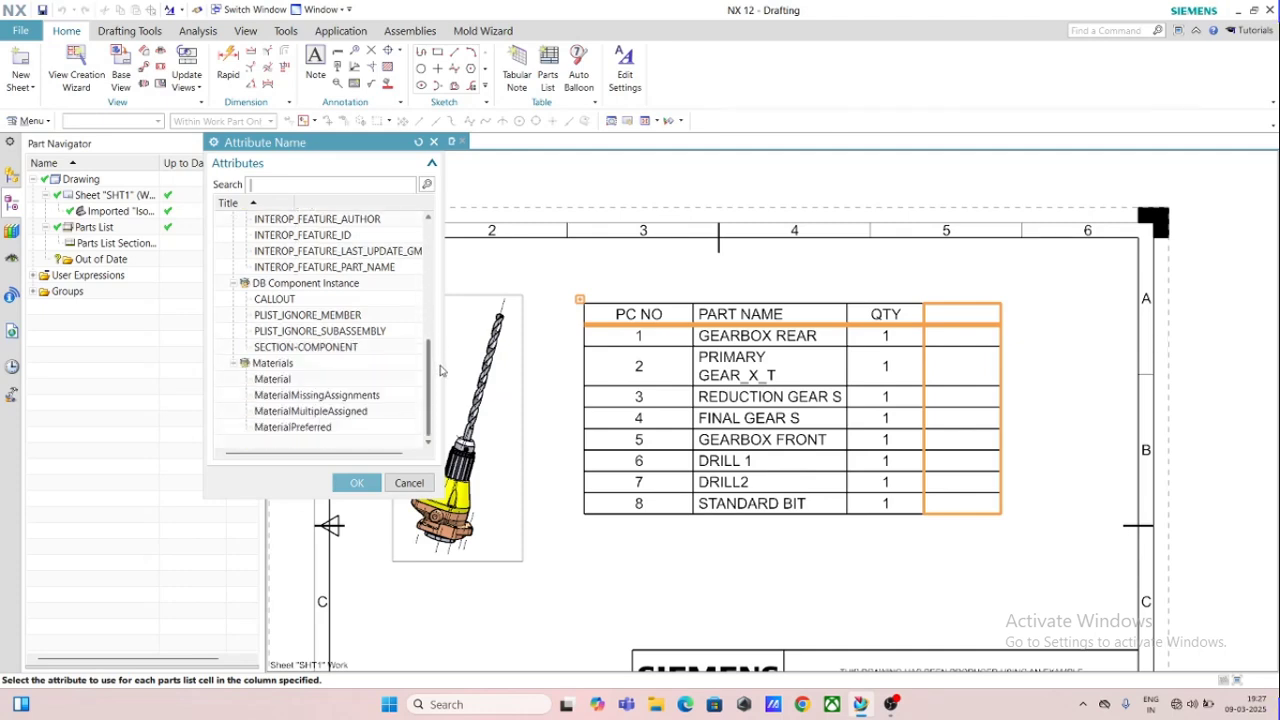
pyautogui.click(271, 382)
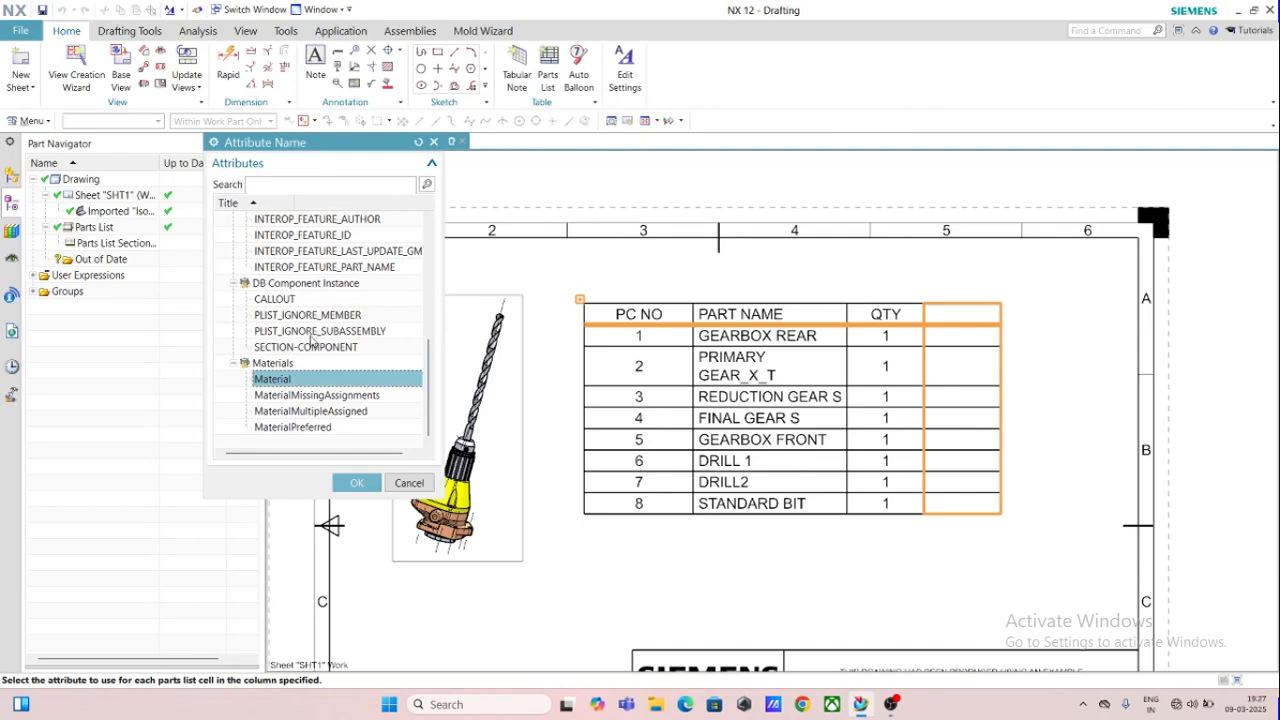
pyautogui.click(352, 483)
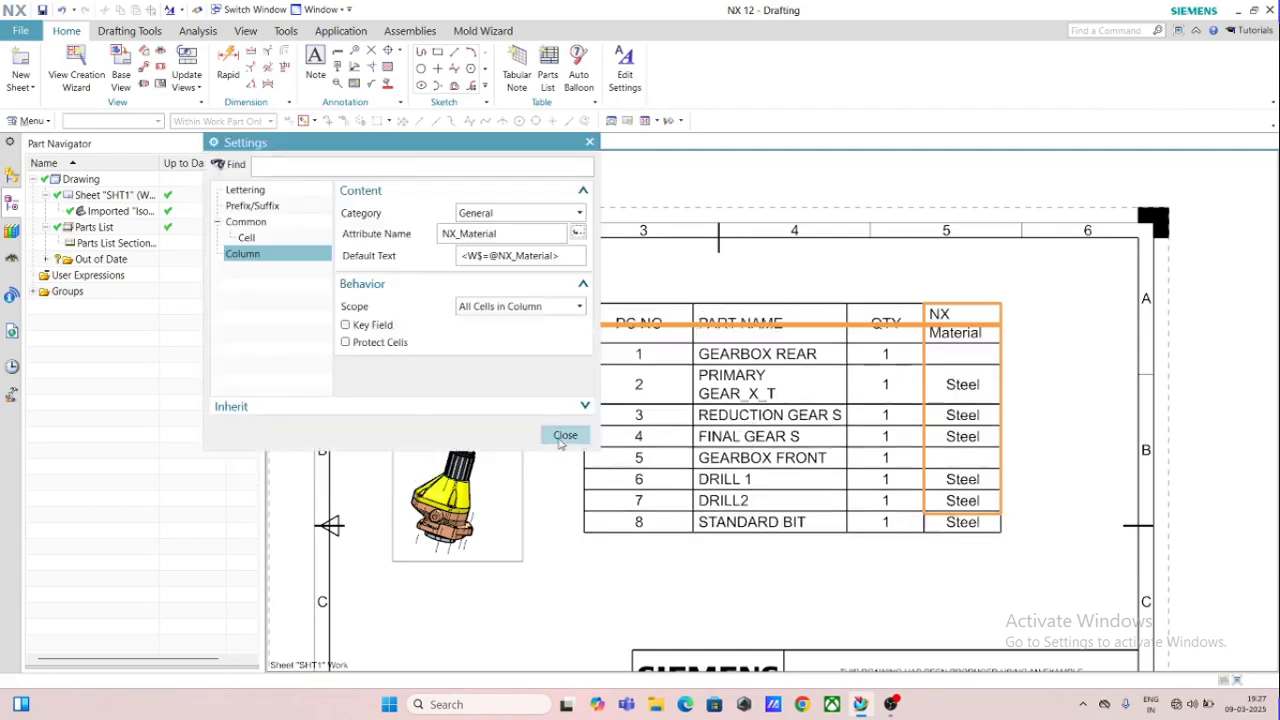
pyautogui.click(565, 436)
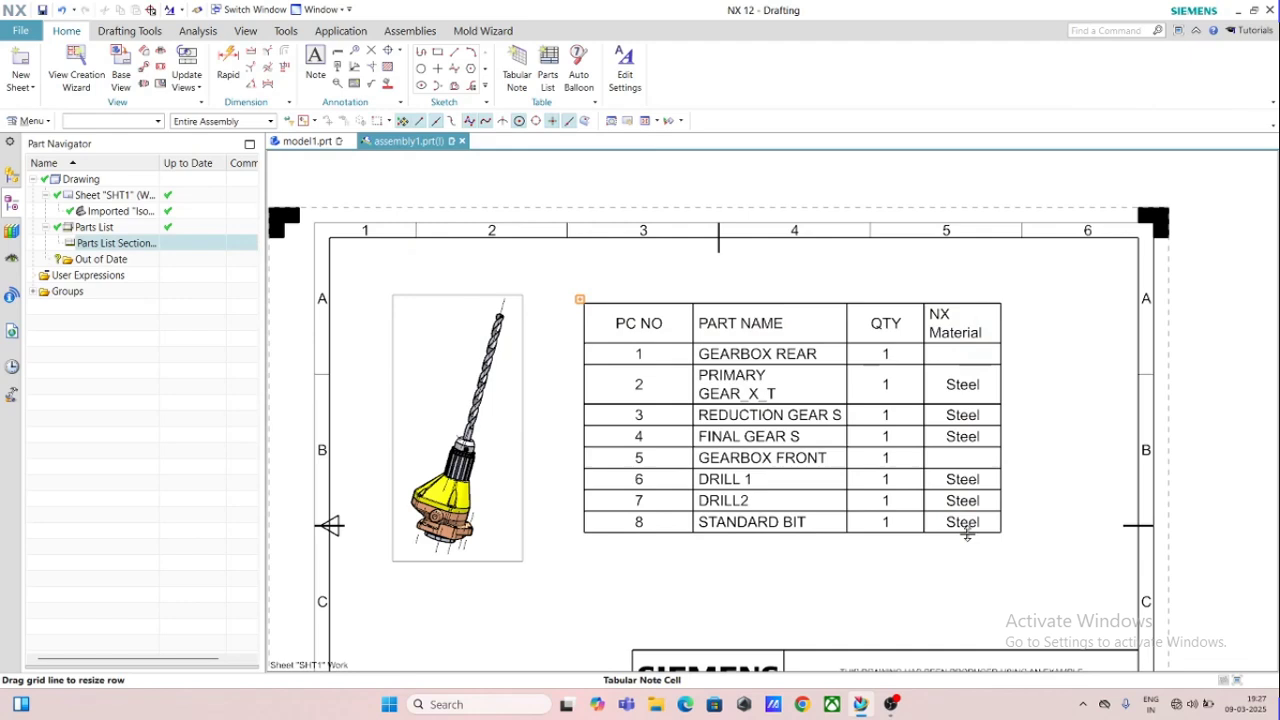
pyautogui.click(975, 303)
pyautogui.rightClick(976, 304)
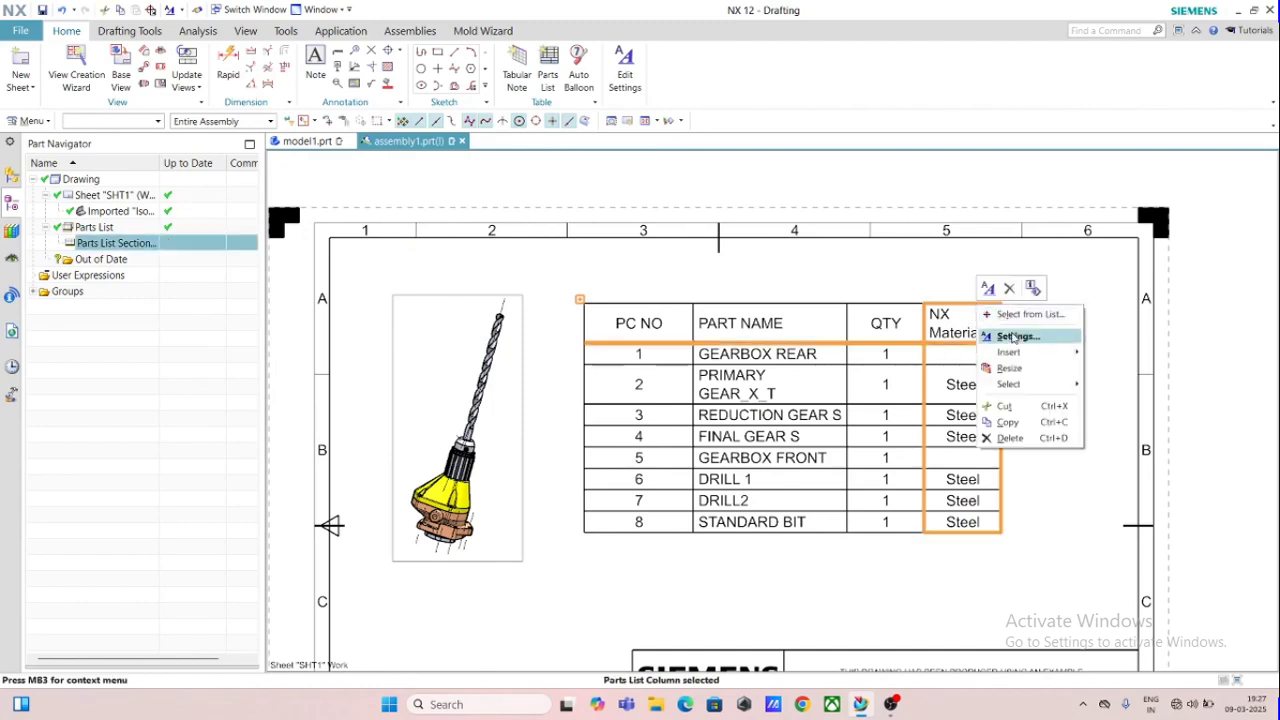
pyautogui.click(1012, 337)
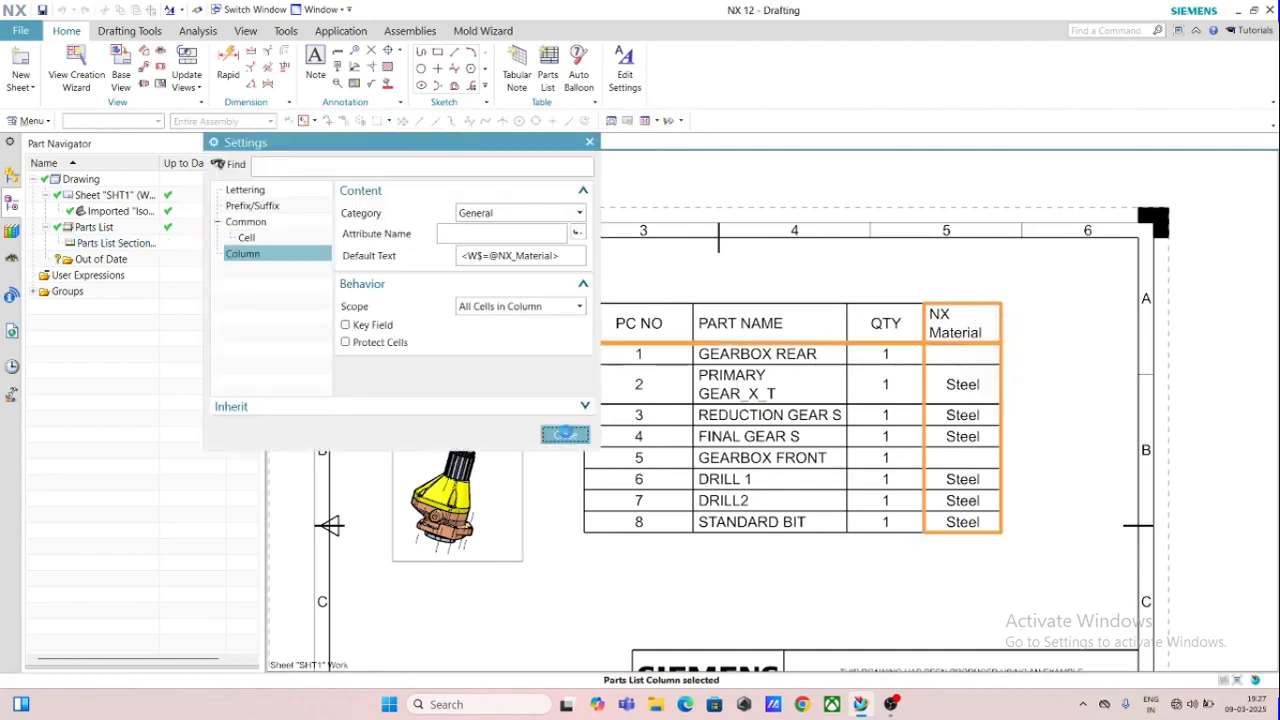
pyautogui.click(565, 434)
# Insert an empty column to the right of the NX Material column in the parts list
pyautogui.click(975, 302)
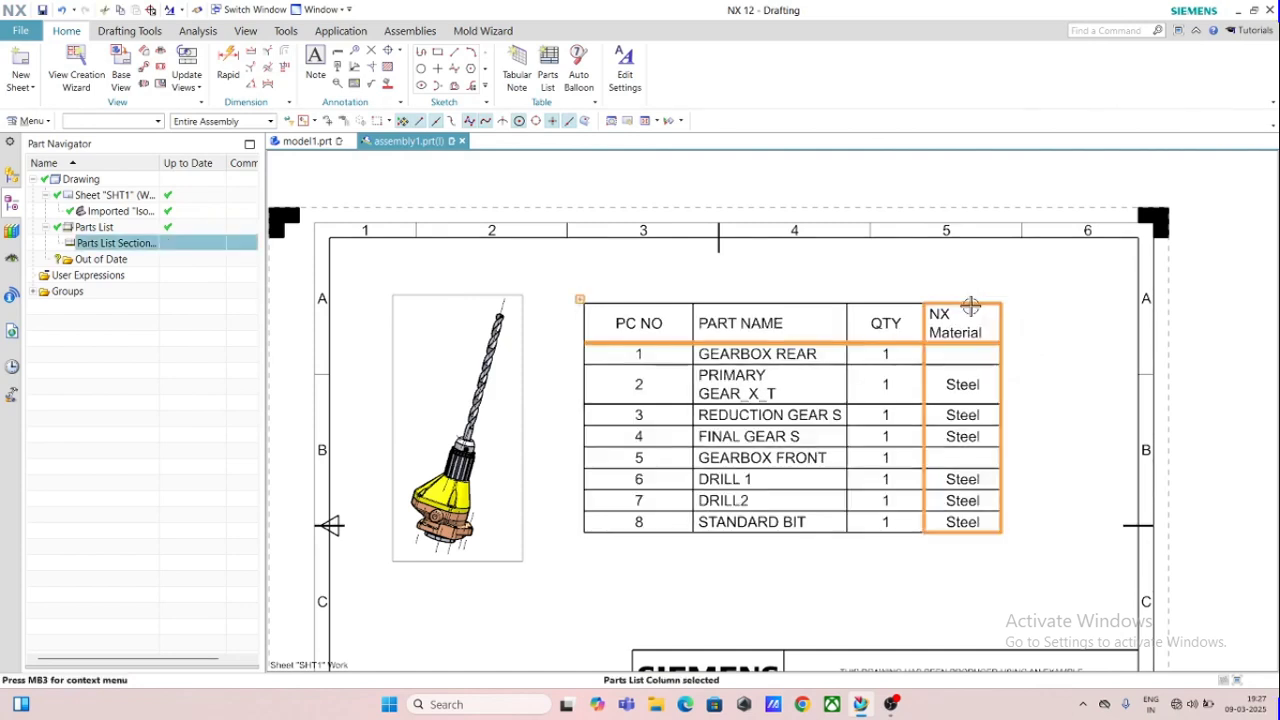
pyautogui.rightClick(976, 304)
pyautogui.moveTo(1020, 356)
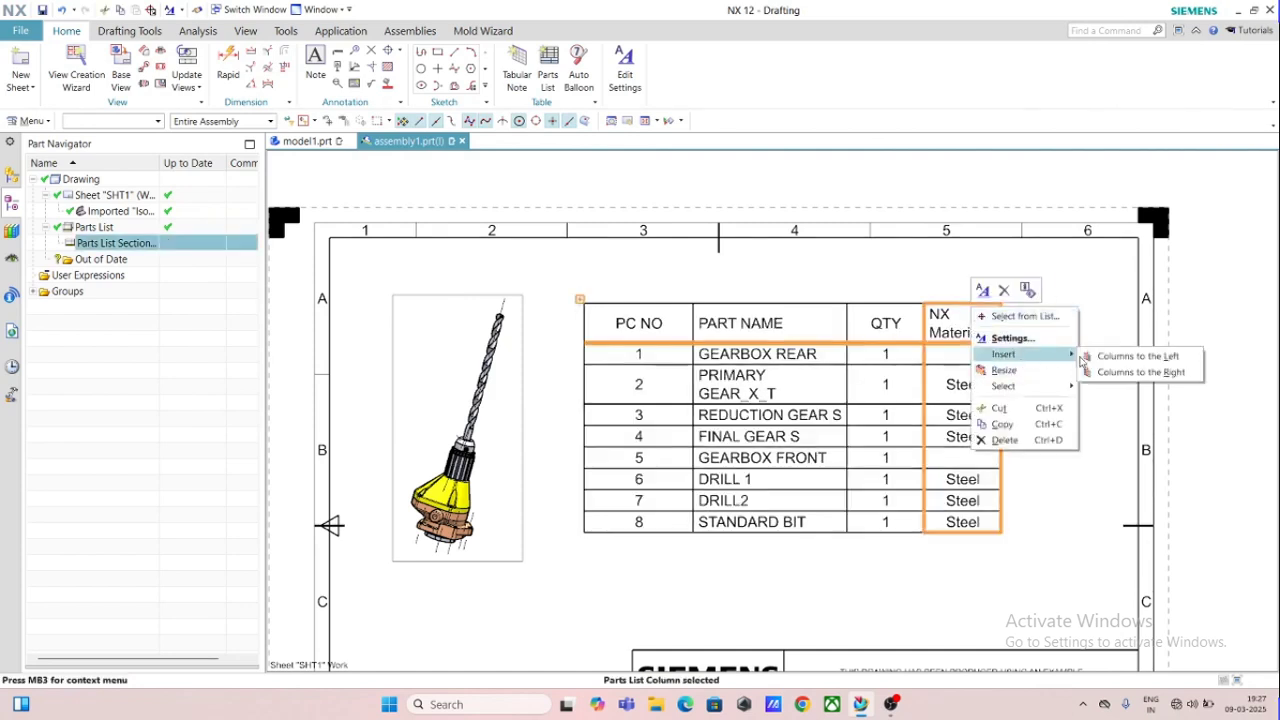
pyautogui.click(1125, 372)
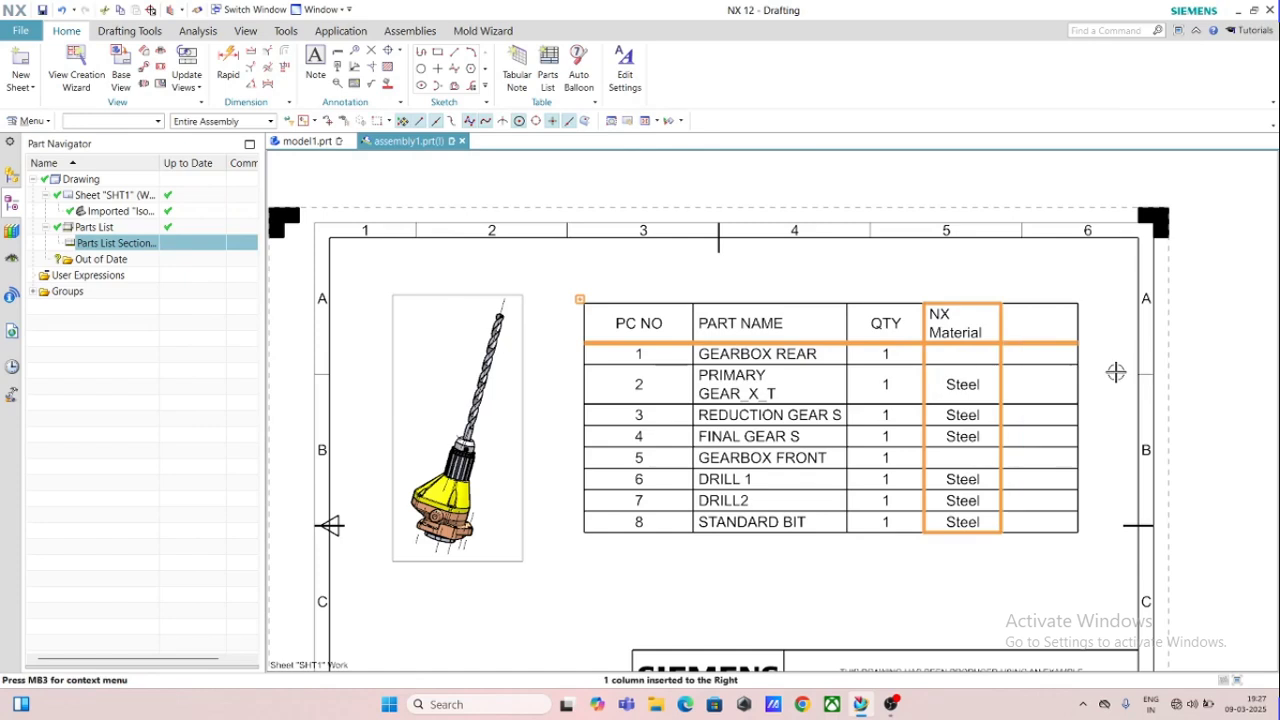
pyautogui.press('Escape')
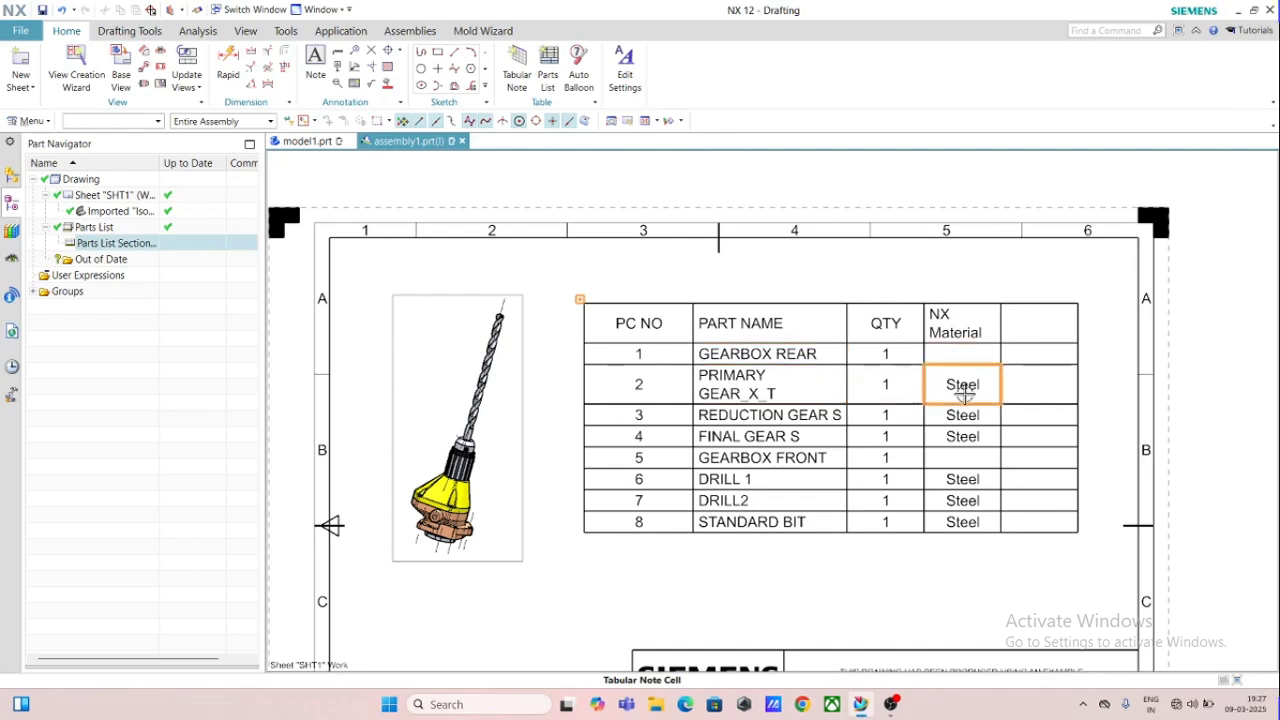
# Select the cells of the empty column beside NX Material, extending the selection to the whole column with its header
pyautogui.click(1034, 313)
pyautogui.rightClick(1034, 313)
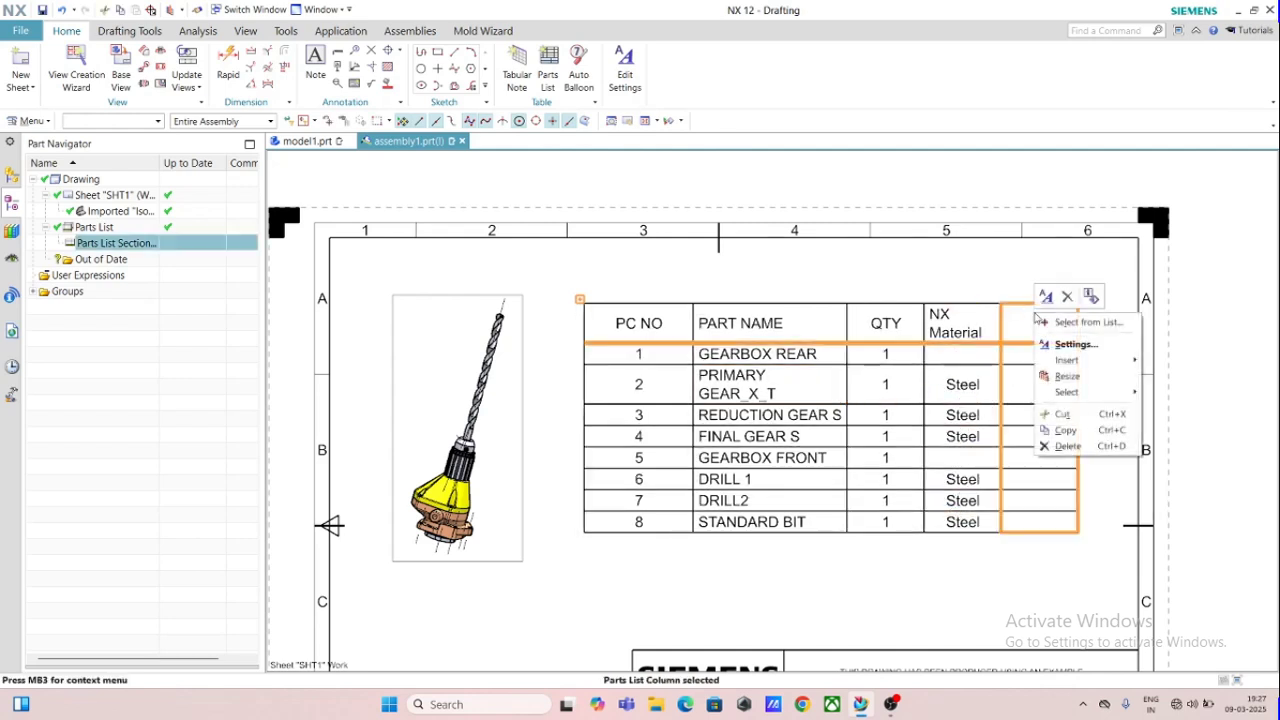
pyautogui.moveTo(1060, 363)
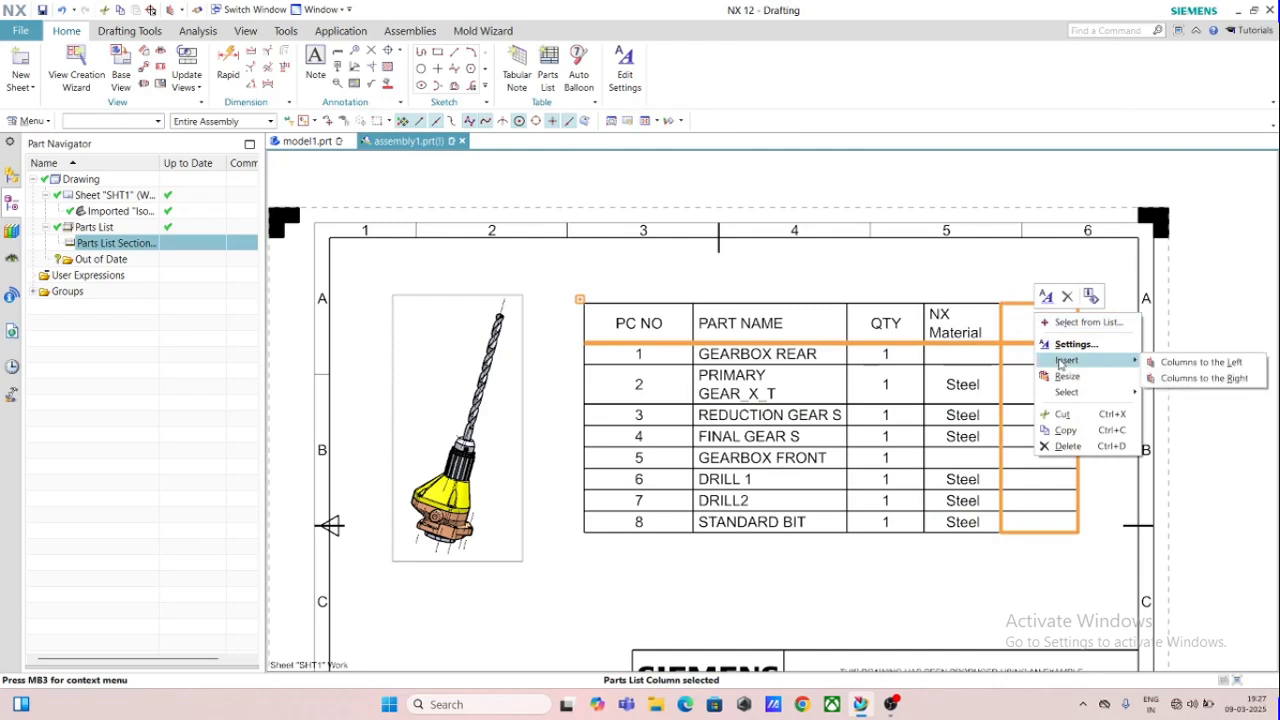
pyautogui.moveTo(1078, 393)
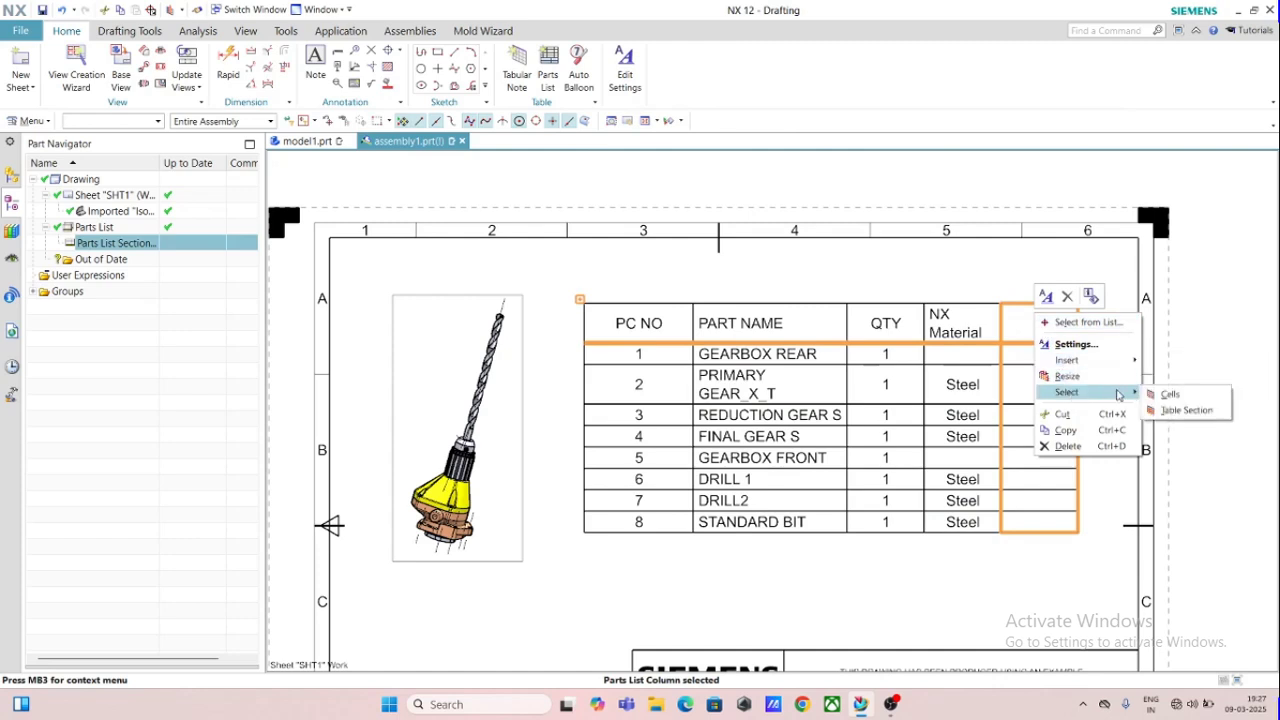
pyautogui.click(1167, 395)
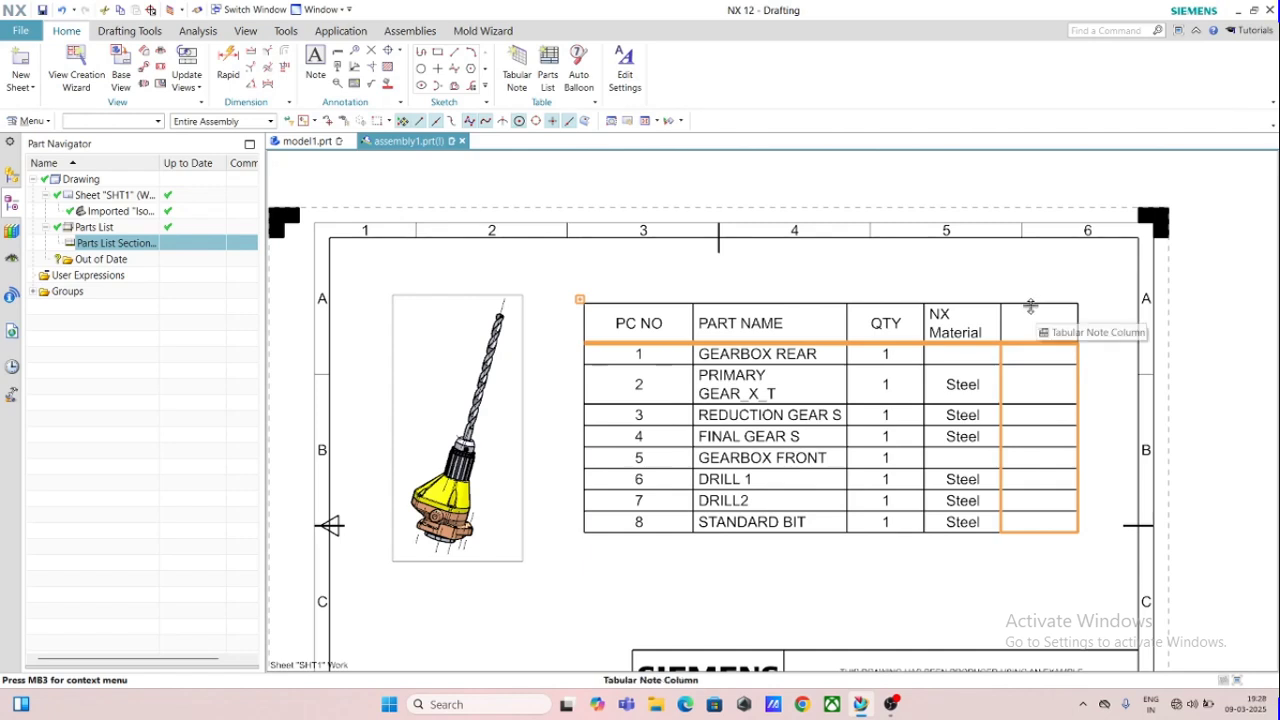
pyautogui.rightClick(1026, 303)
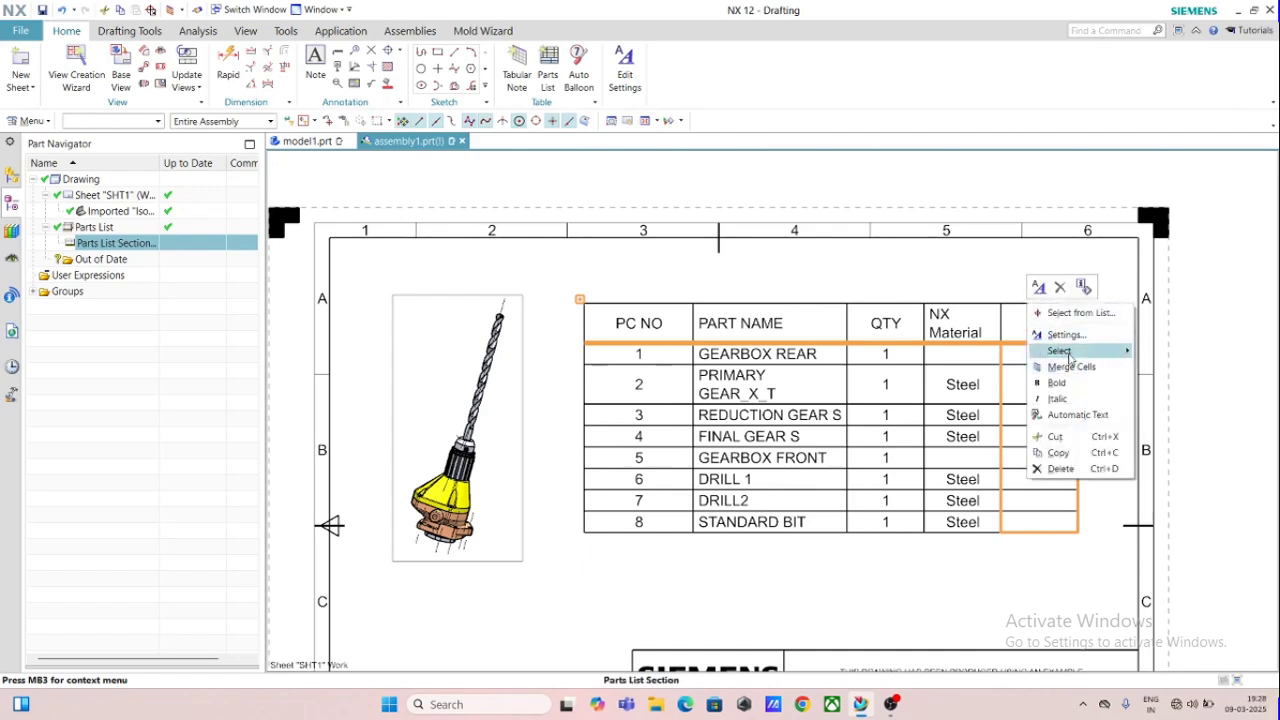
pyautogui.moveTo(1088, 352)
pyautogui.click(1170, 368)
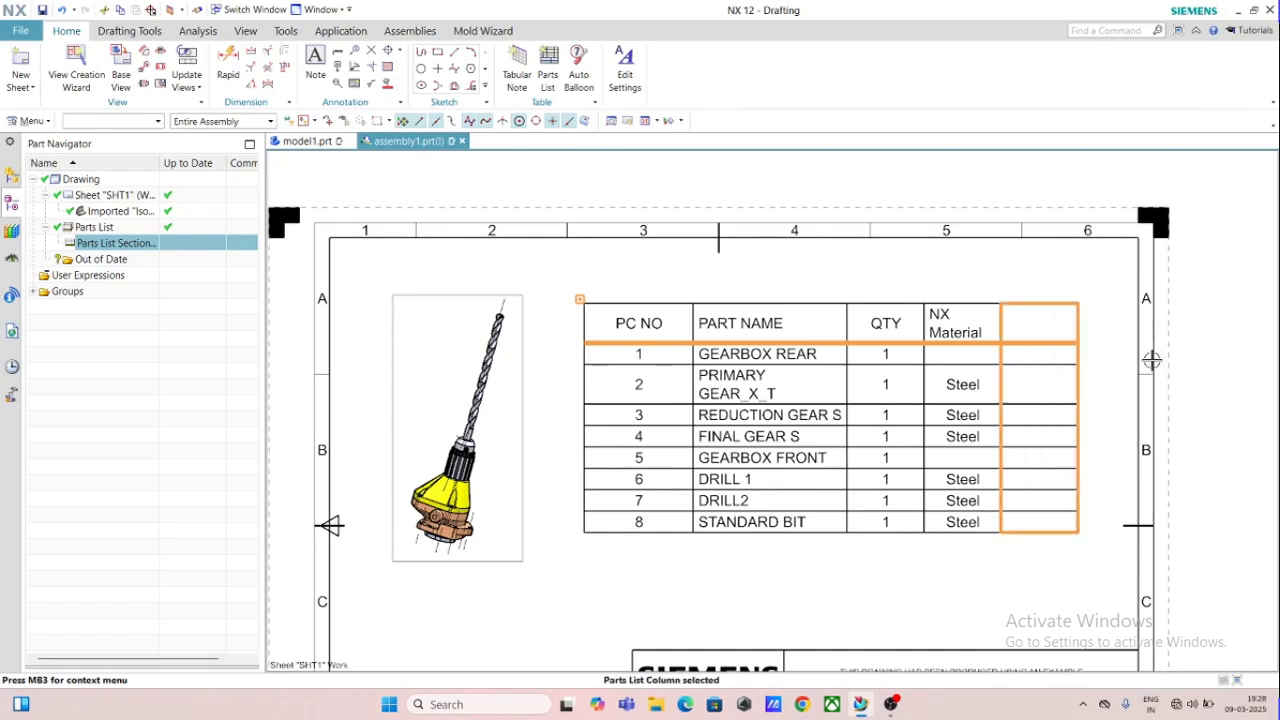
# Assign the $COLOR attribute to the empty column beside NX Material, keeping the General category and the scope All Cells in Column
pyautogui.rightClick(1027, 300)
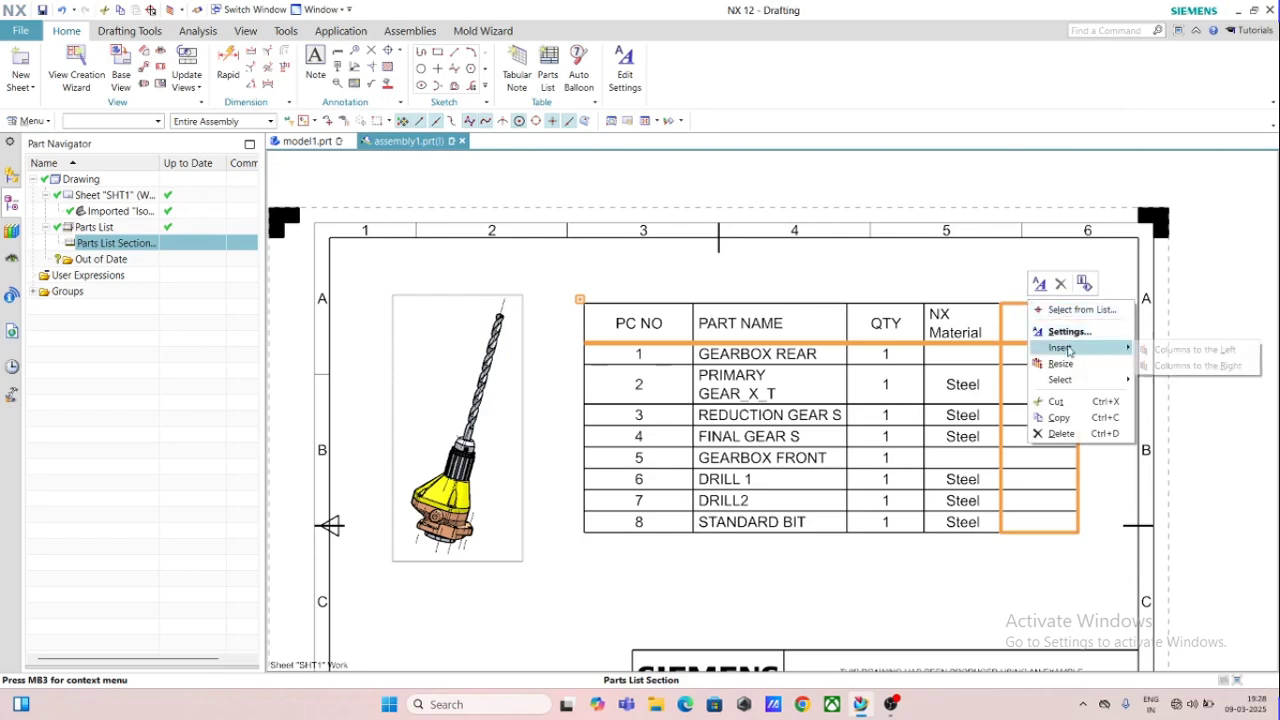
pyautogui.click(1067, 331)
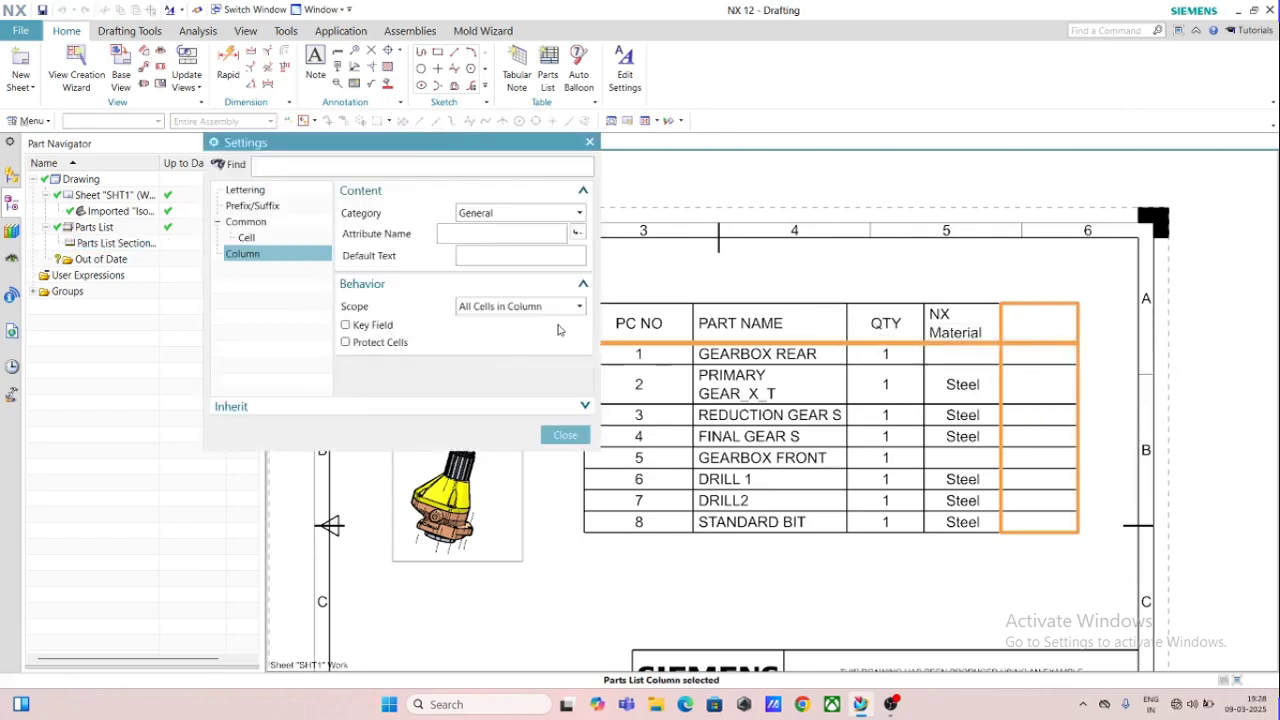
pyautogui.click(575, 235)
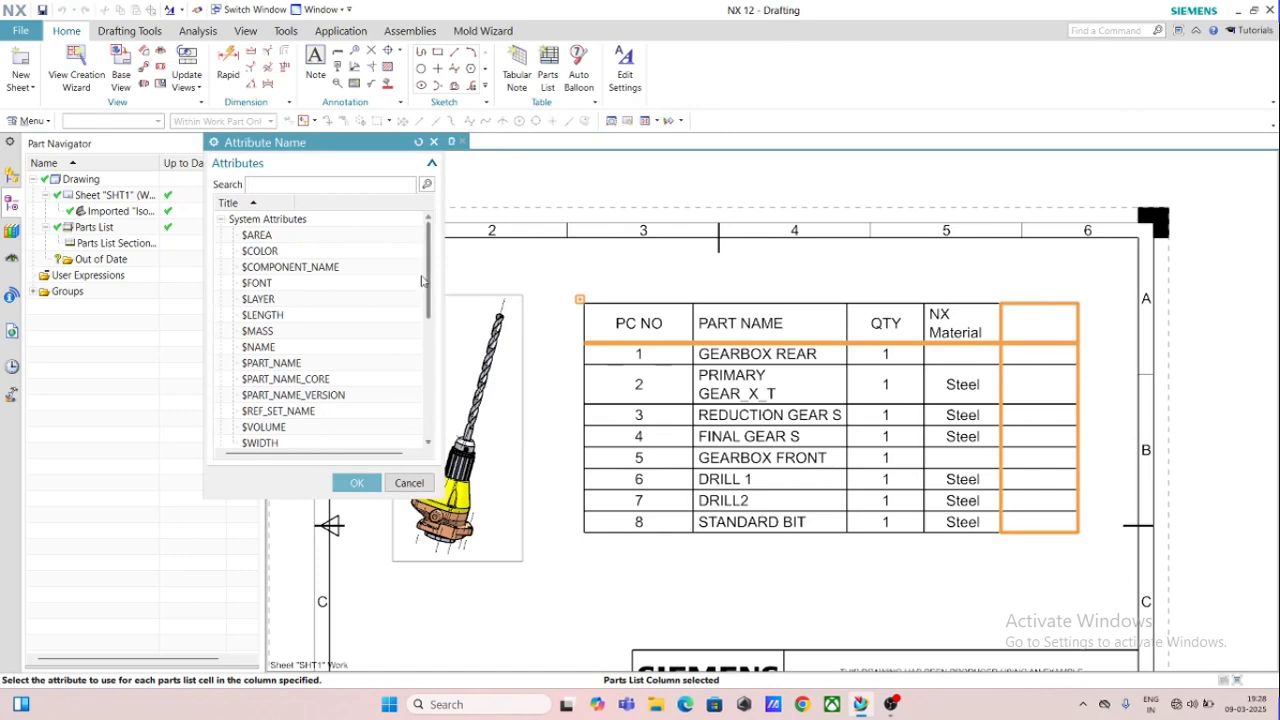
pyautogui.scroll(-2, 437, 290)
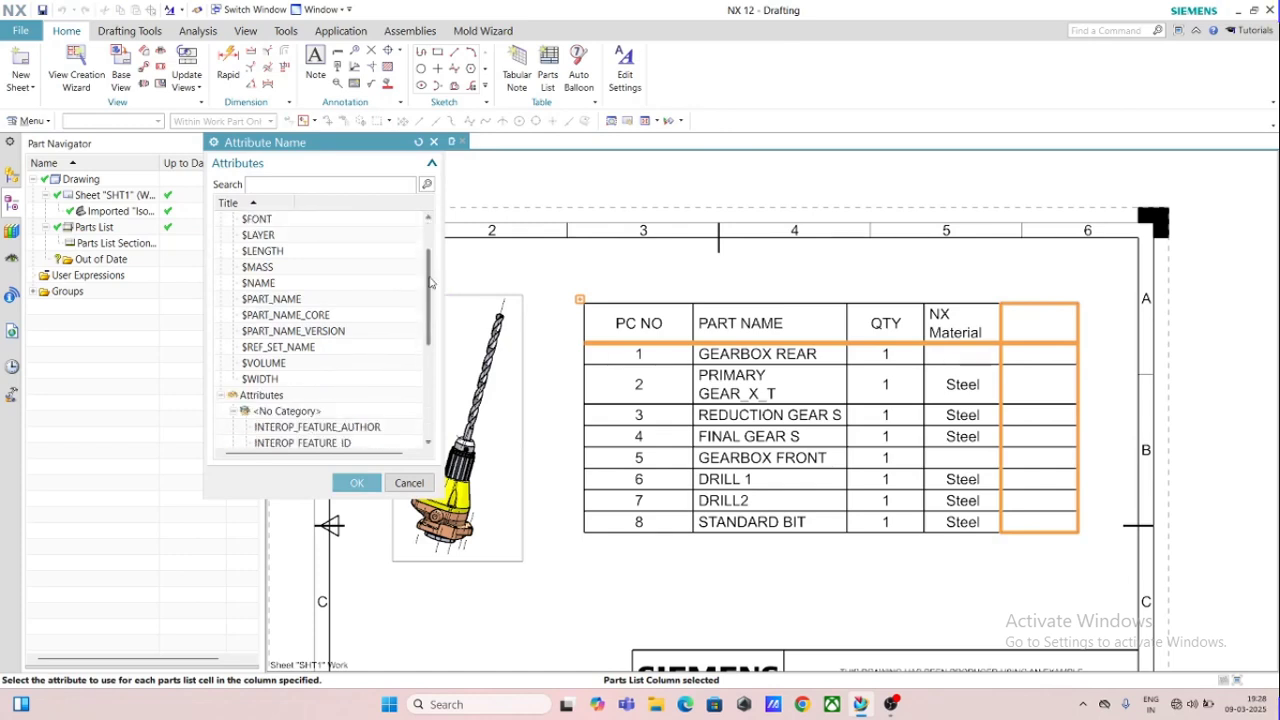
pyautogui.scroll(1, 433, 297)
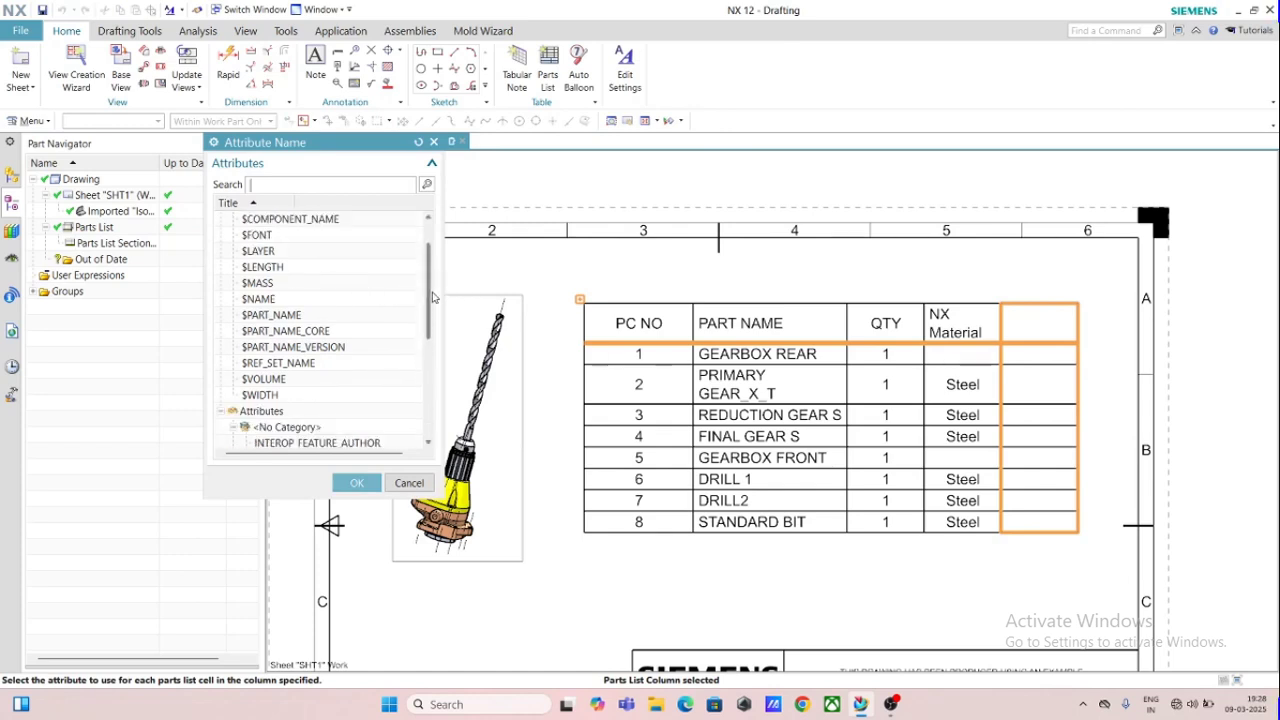
pyautogui.scroll(1, 433, 295)
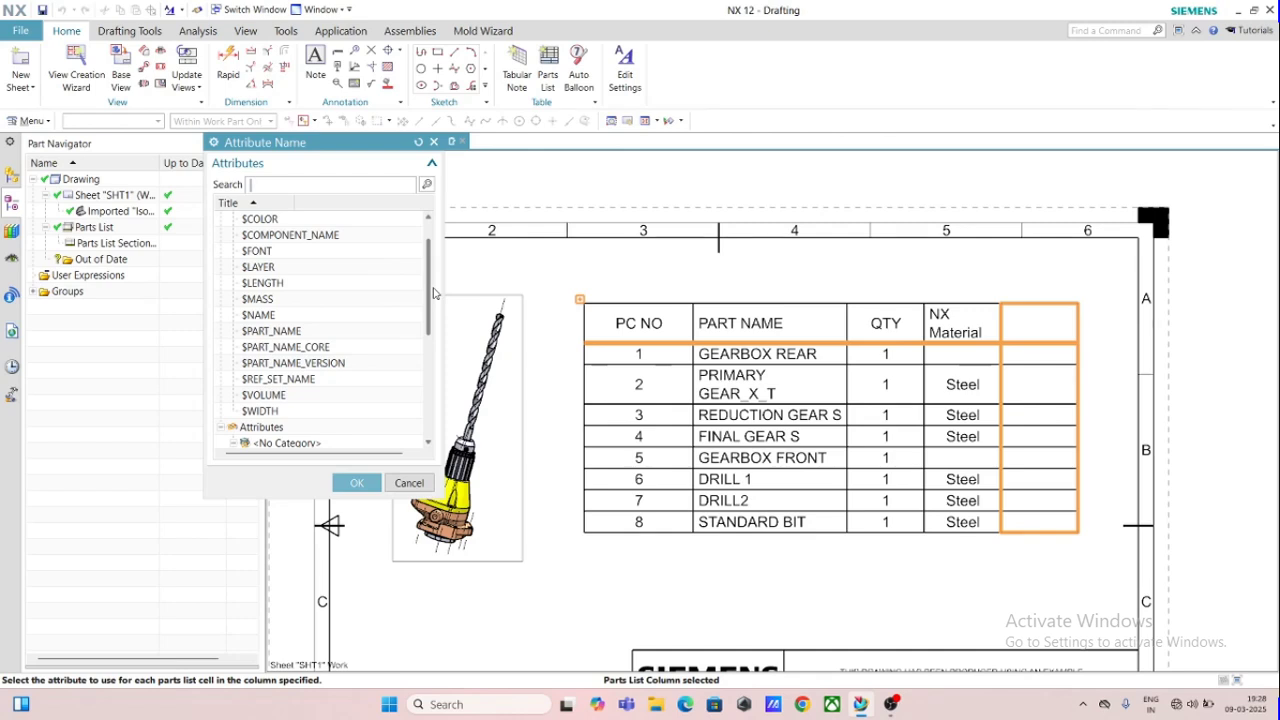
pyautogui.scroll(1, 434, 287)
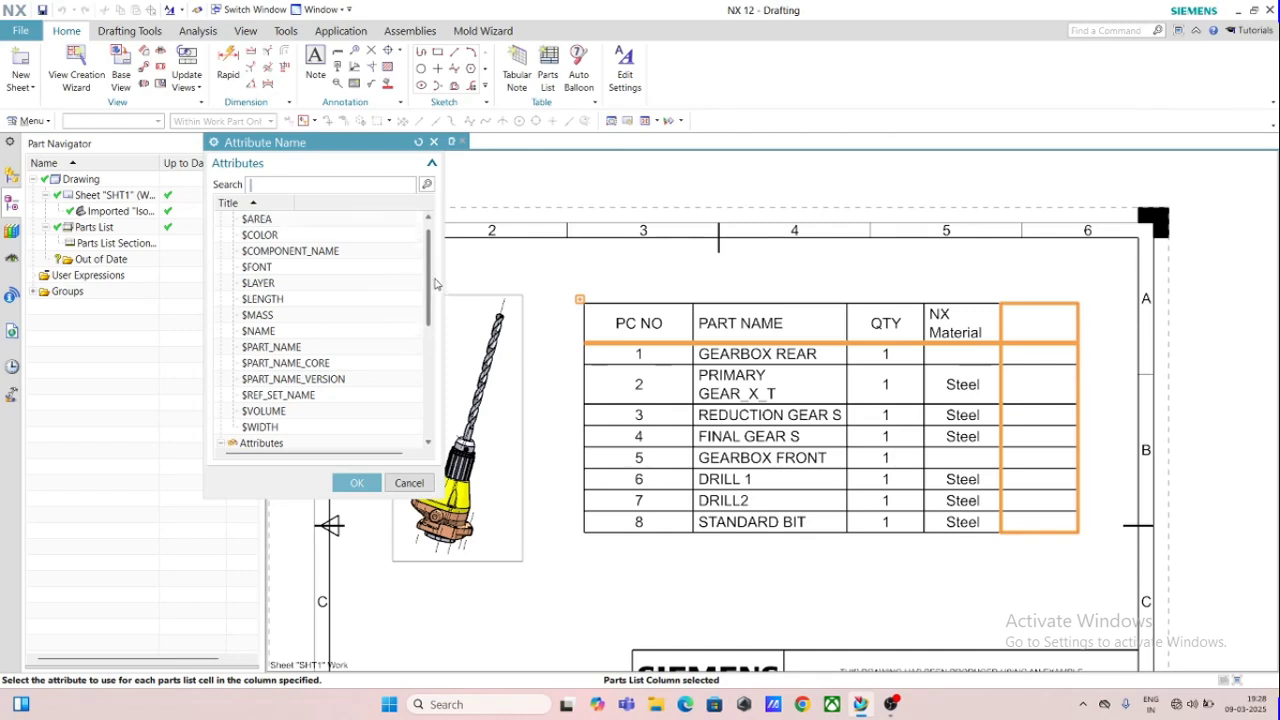
pyautogui.scroll(1, 437, 275)
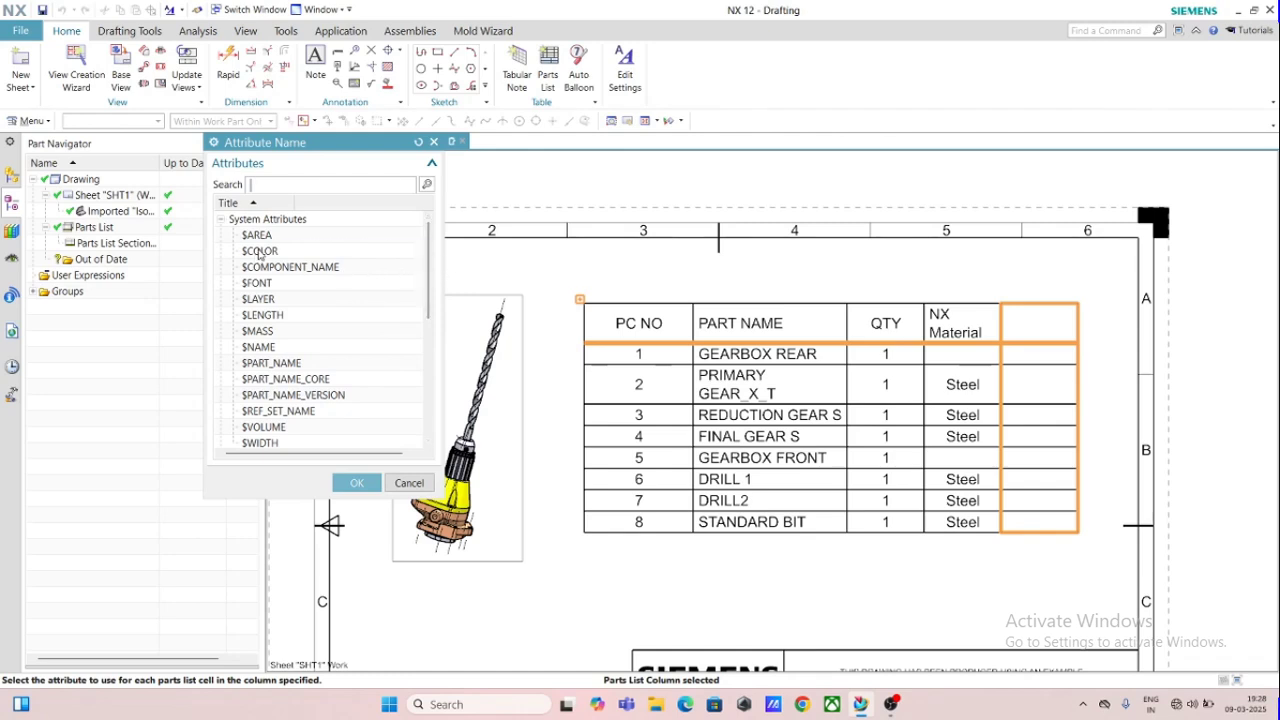
pyautogui.click(260, 251)
pyautogui.click(357, 483)
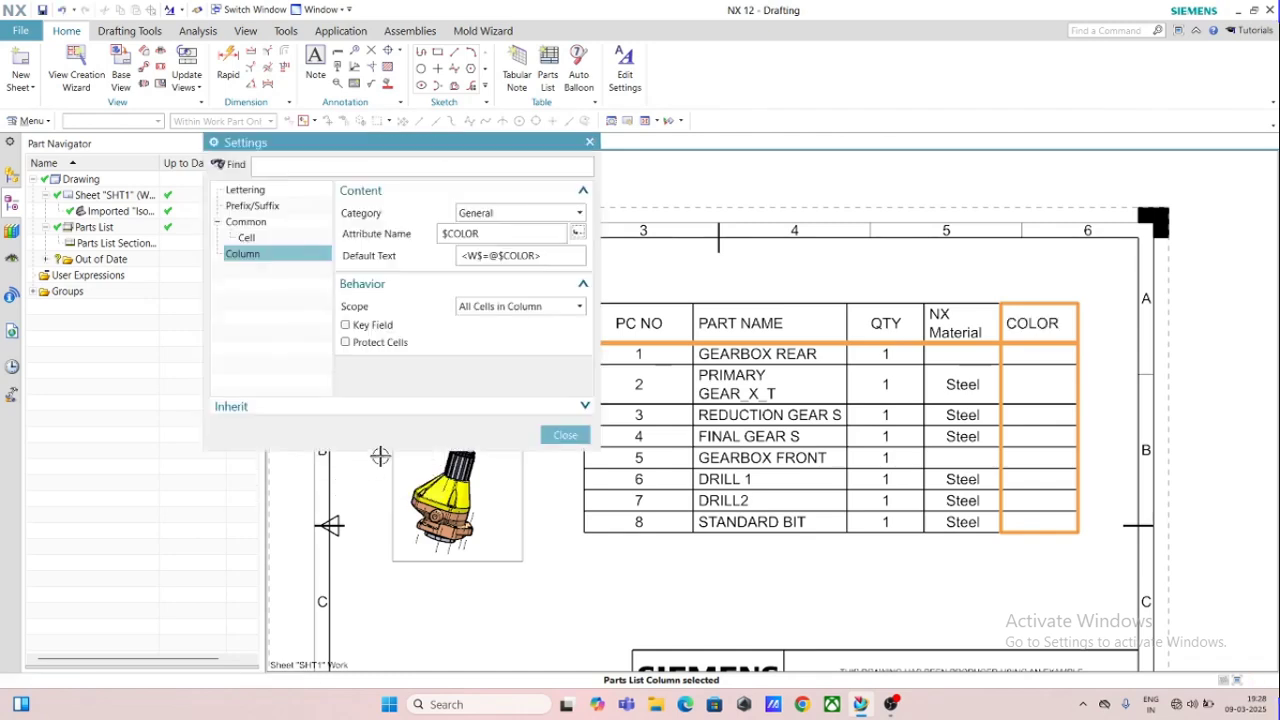
pyautogui.click(565, 437)
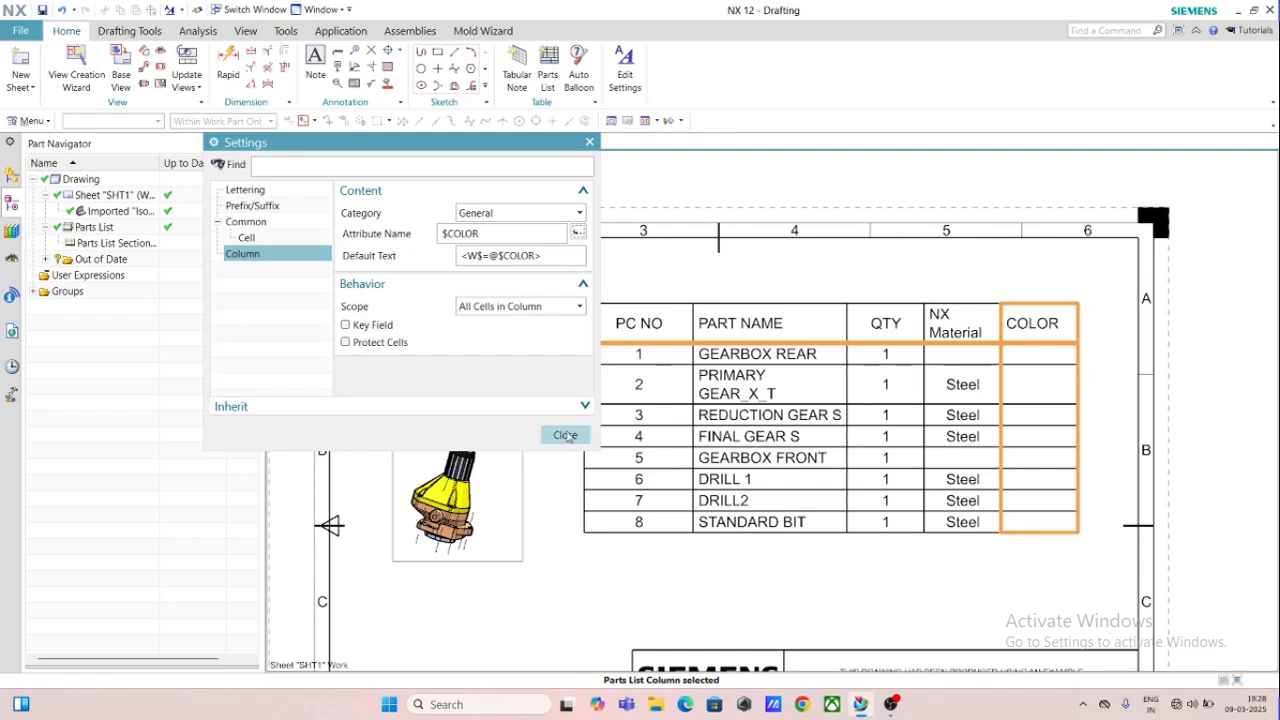
pyautogui.click(565, 437)
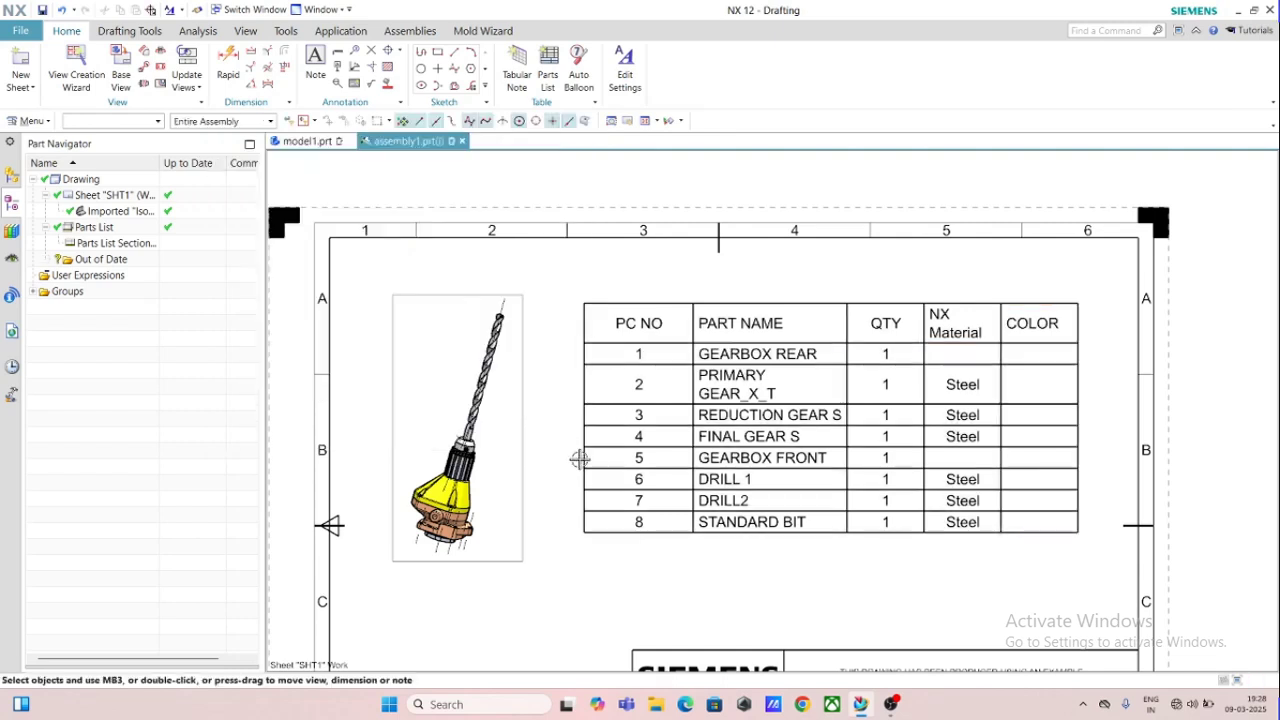
# Update the imported isometric view of the drill assembly on the drawing sheet
pyautogui.scroll(3, 430, 455)
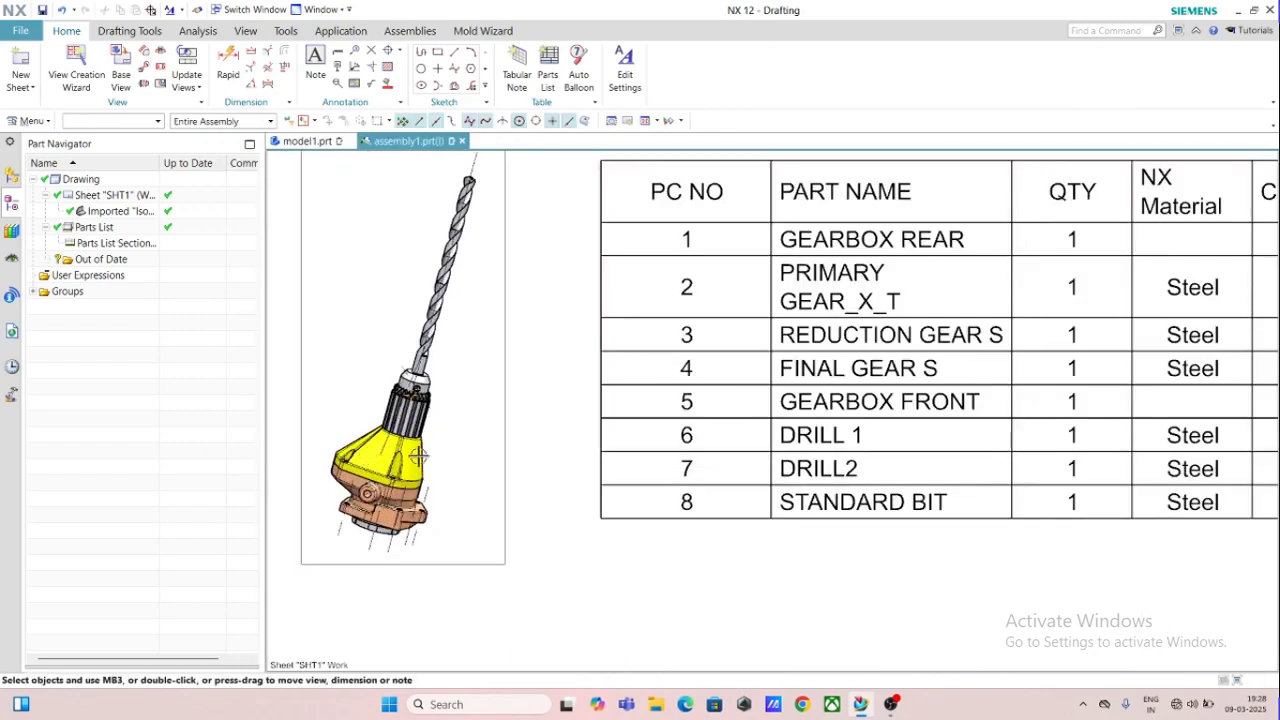
pyautogui.scroll(2, 829, 489)
pyautogui.scroll(-5, 866, 364)
pyautogui.scroll(2, 1194, 311)
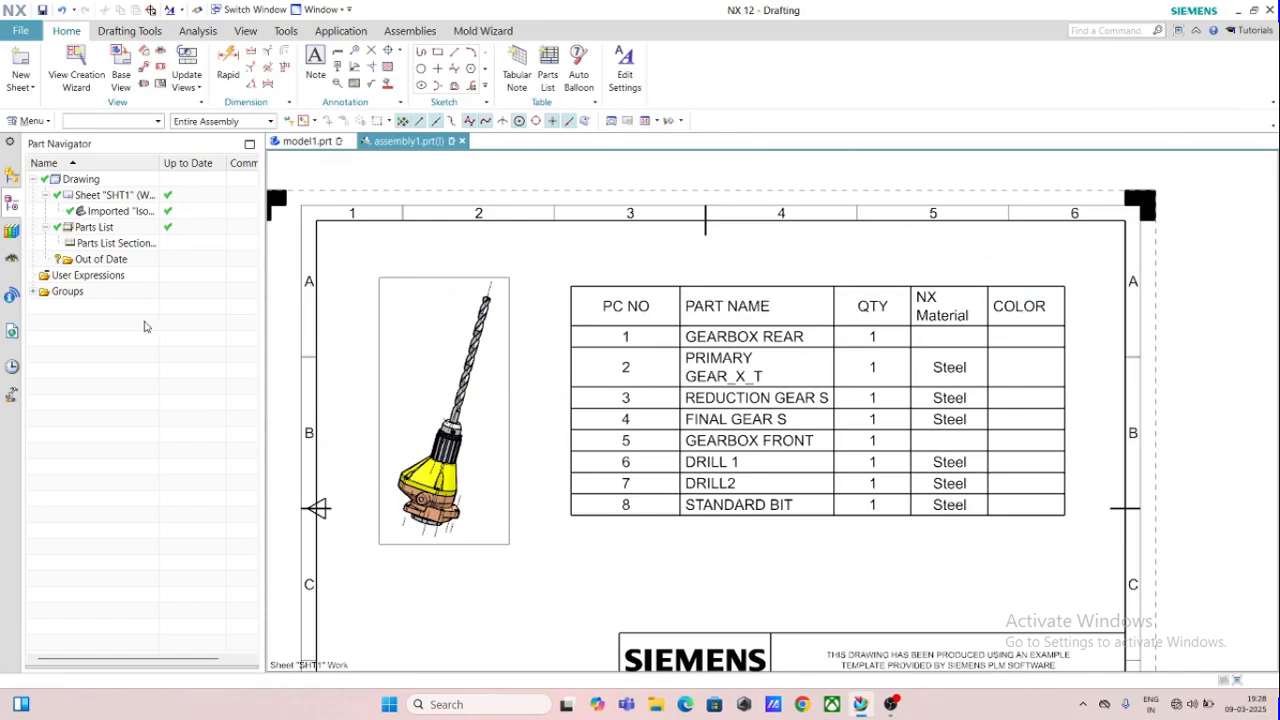
pyautogui.click(187, 68)
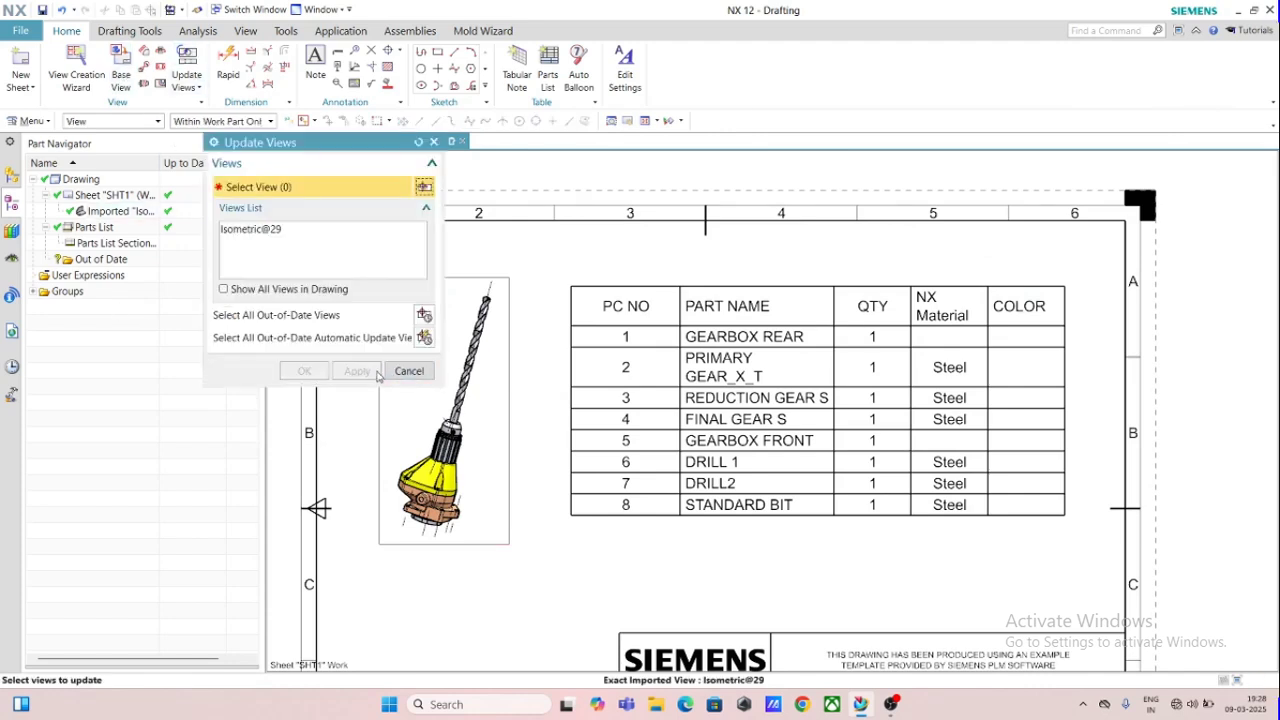
pyautogui.click(497, 386)
pyautogui.click(357, 371)
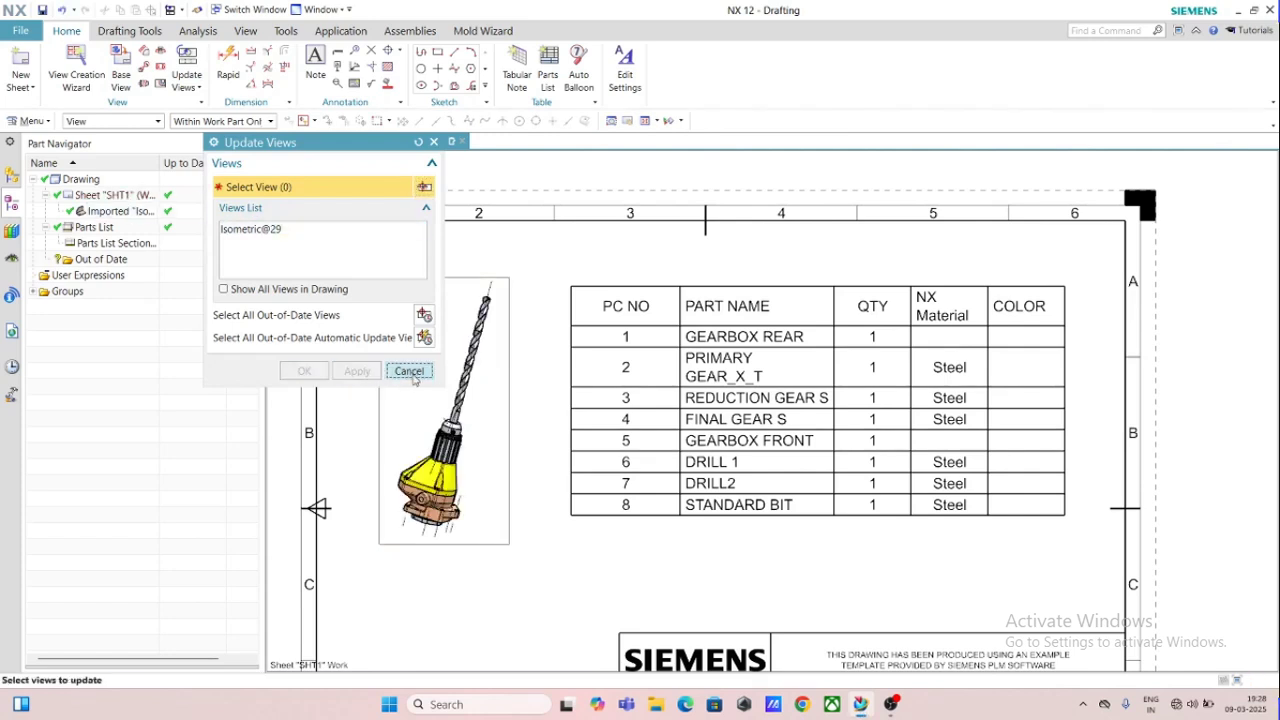
pyautogui.click(408, 371)
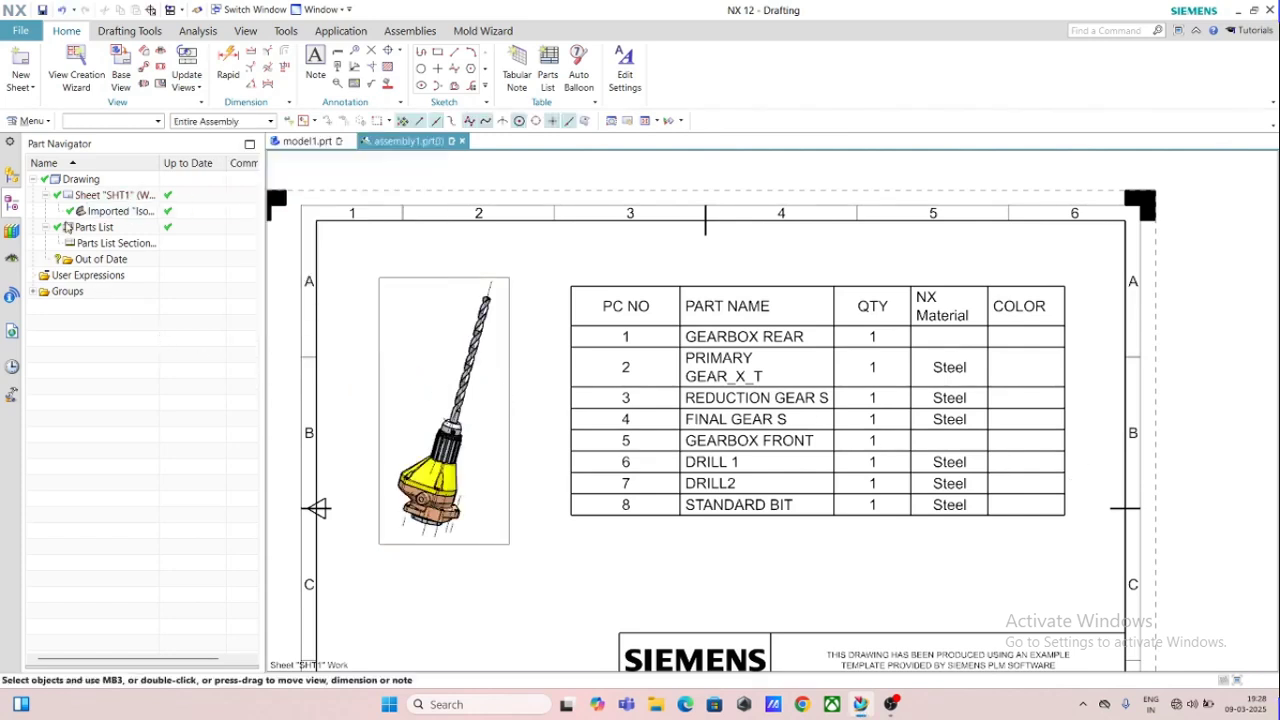
# Examine the weight, part file, general and drawings properties of the GEARBOX REAR component
pyautogui.click(13, 178)
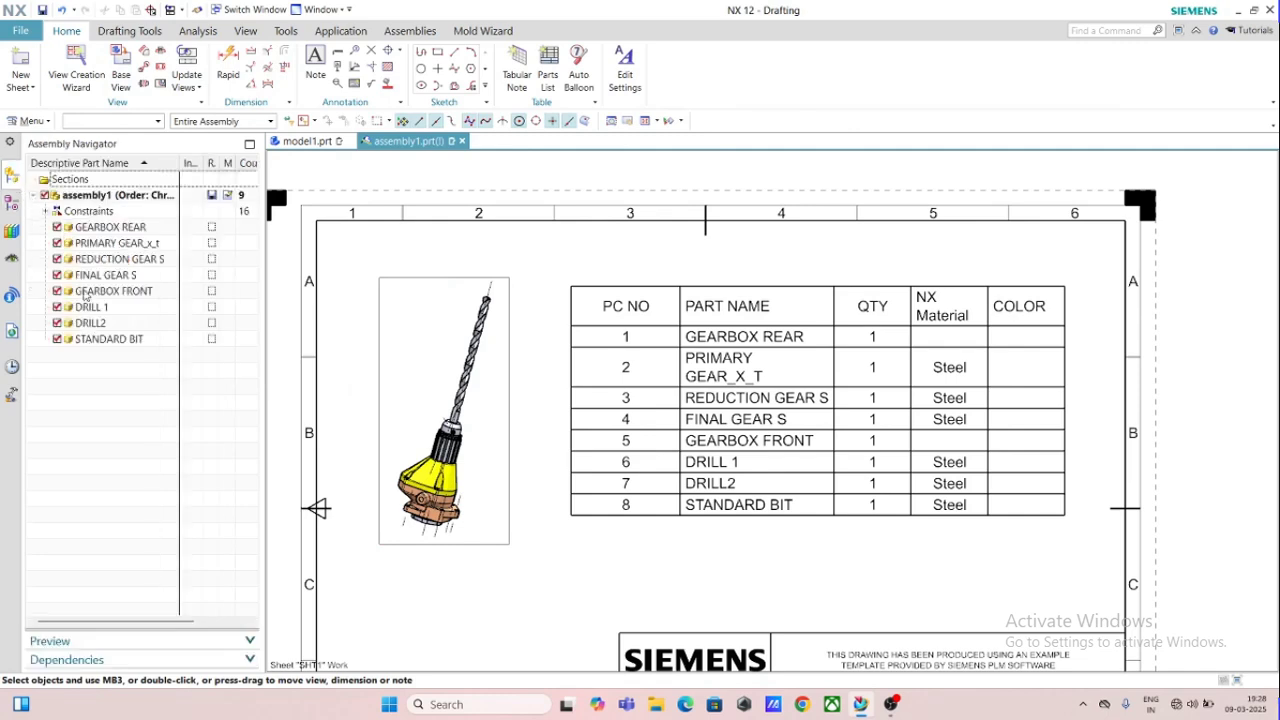
pyautogui.rightClick(90, 228)
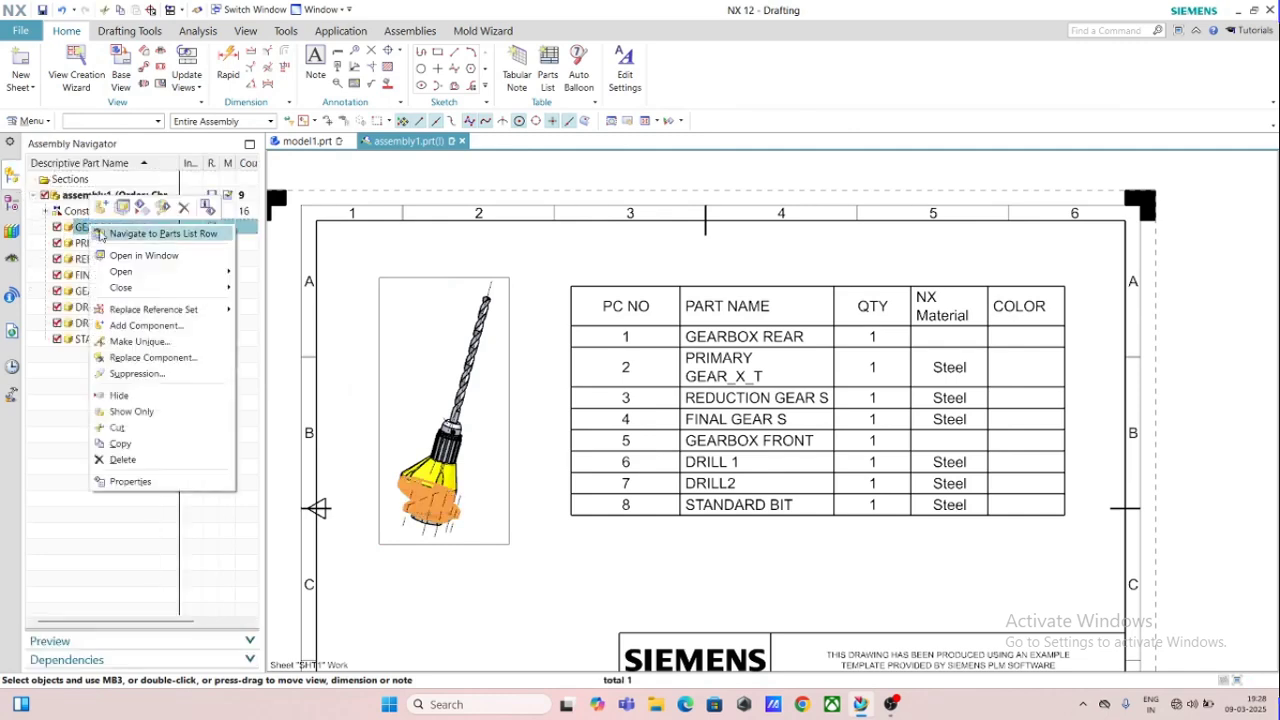
pyautogui.click(130, 482)
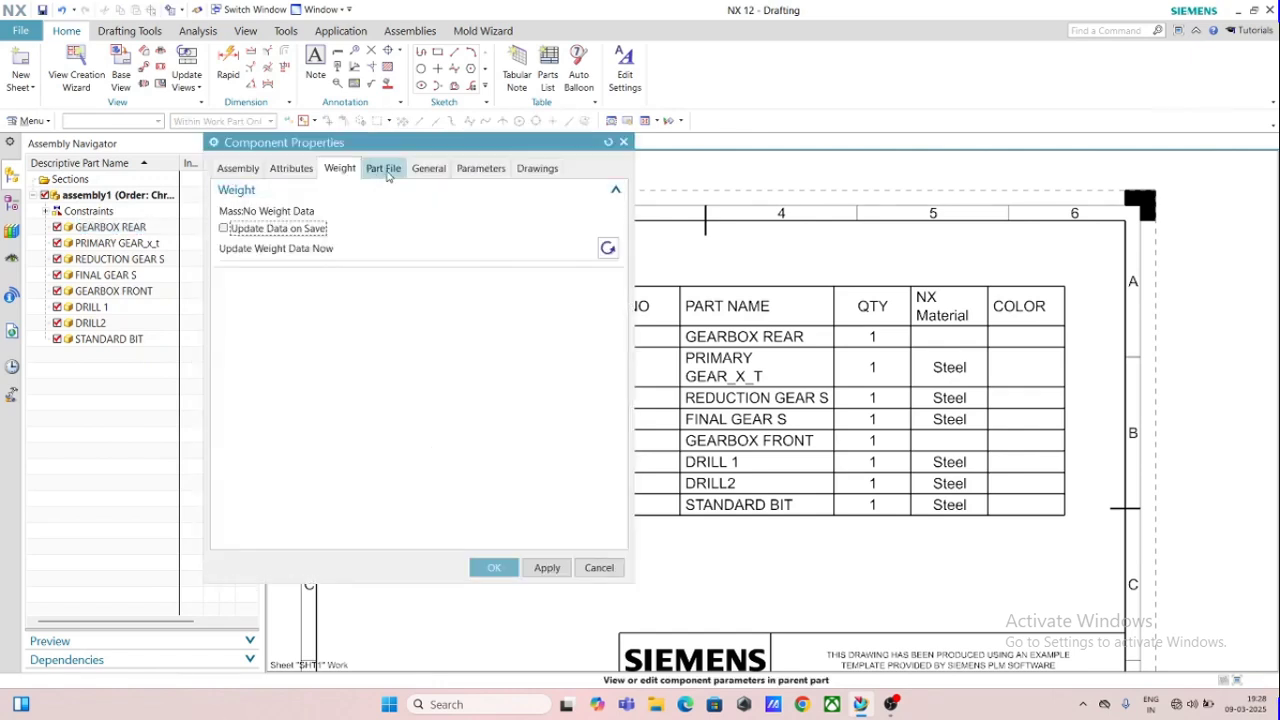
pyautogui.click(429, 169)
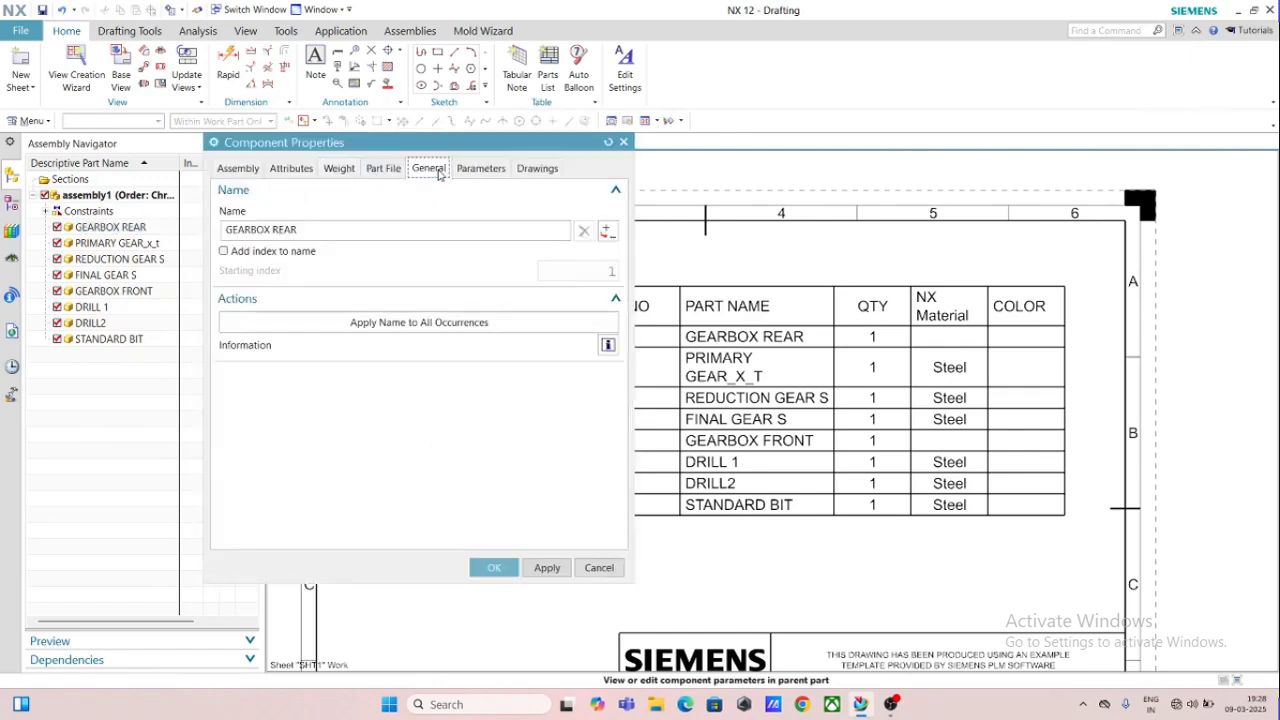
pyautogui.click(527, 172)
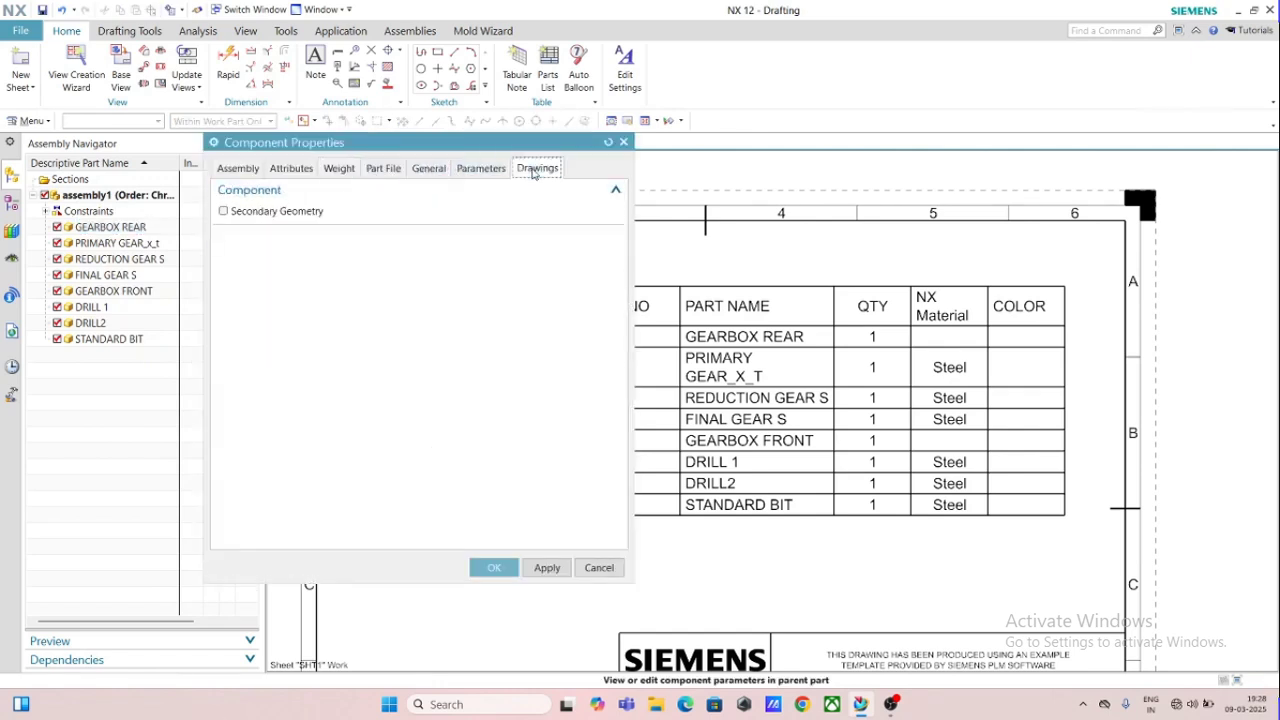
pyautogui.click(338, 169)
pyautogui.click(383, 170)
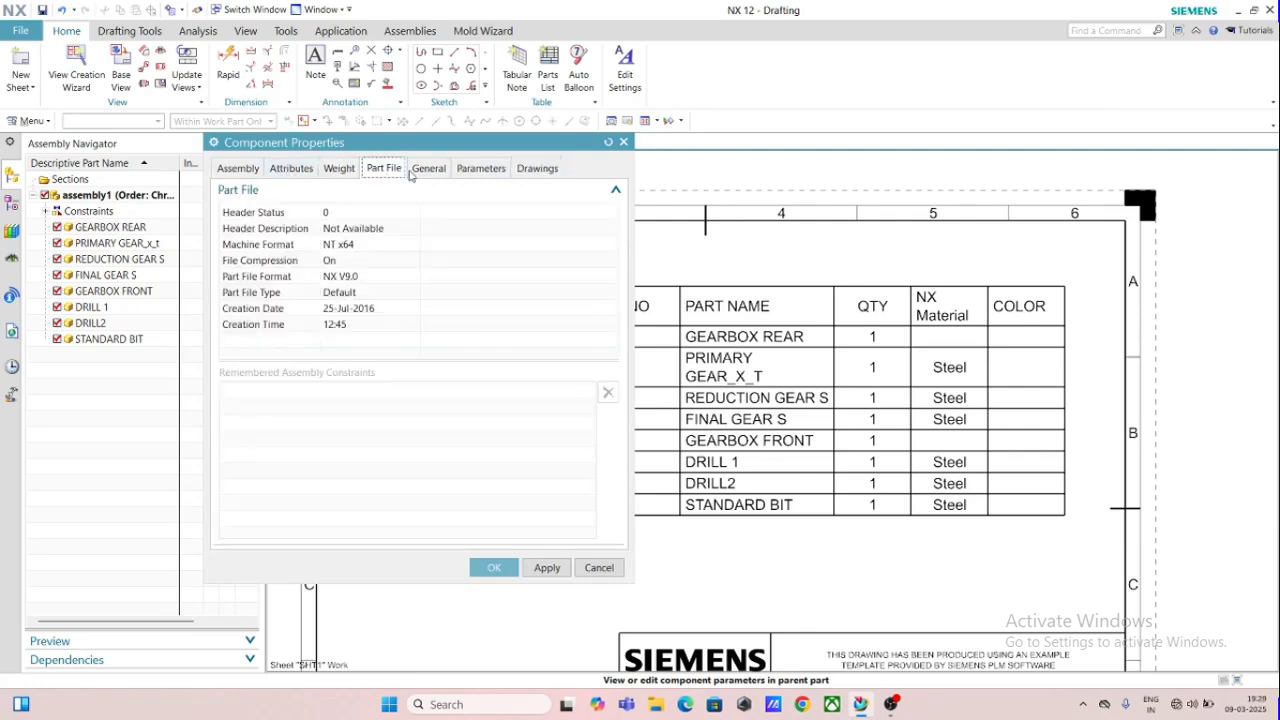
pyautogui.click(428, 169)
# Review the attributes of the GEARBOX REAR component with their interaction method and apply-to options, leaving the properties without changes
pyautogui.click(291, 169)
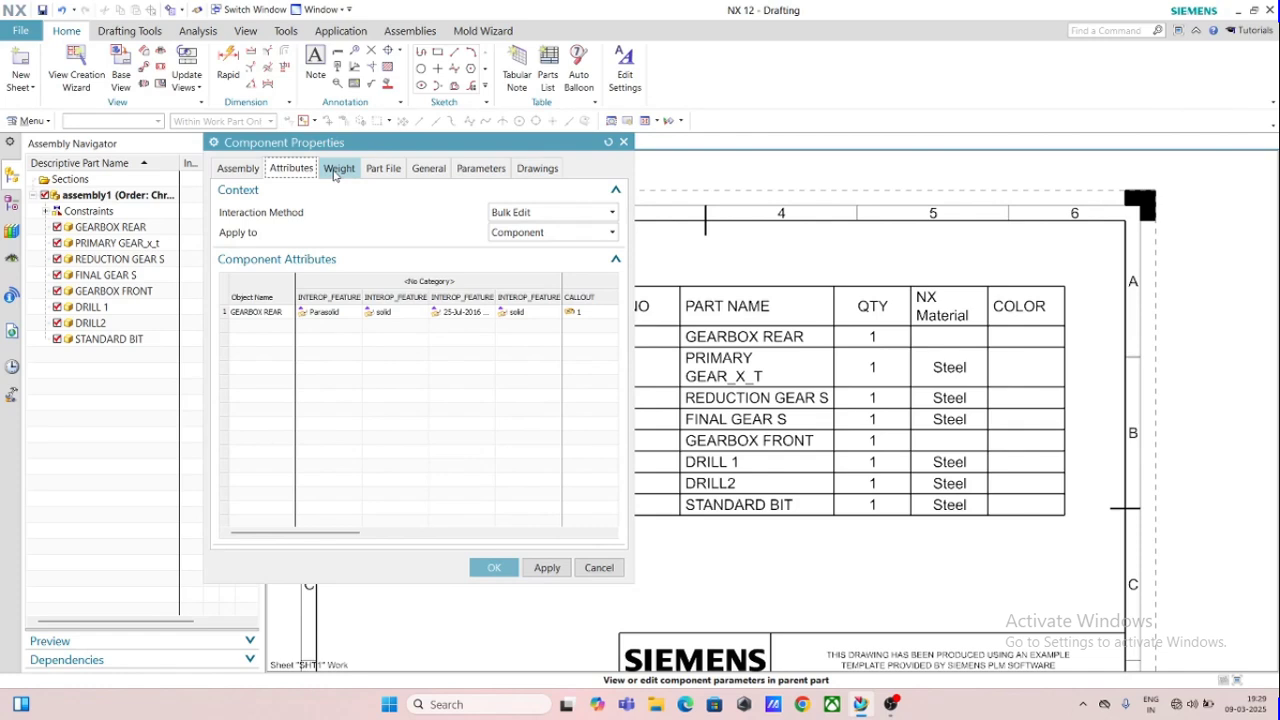
pyautogui.click(572, 214)
pyautogui.click(578, 214)
pyautogui.click(573, 236)
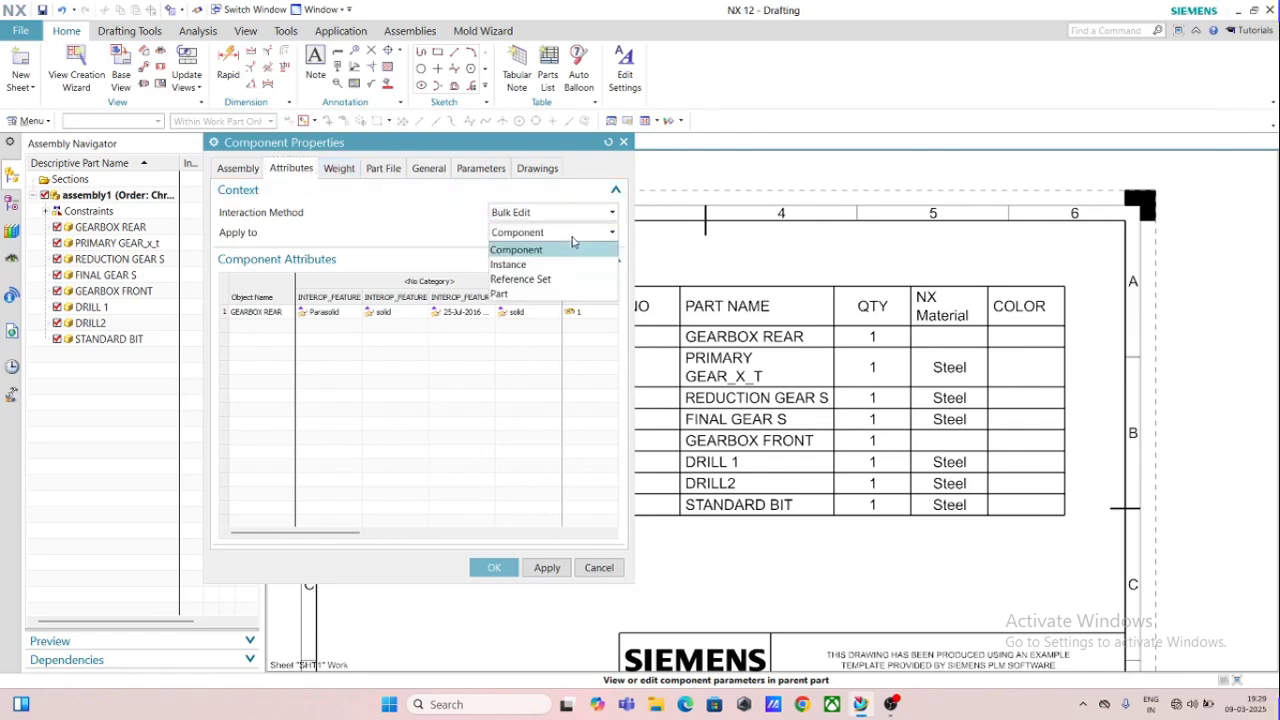
pyautogui.click(573, 241)
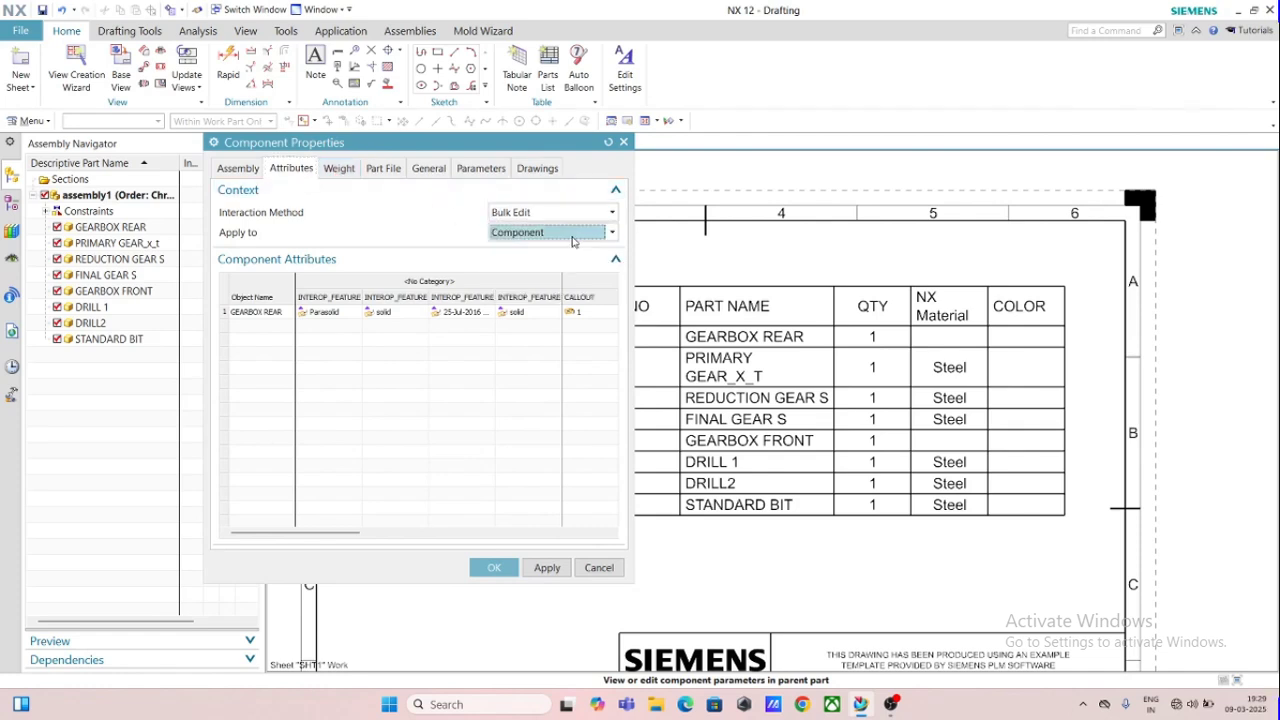
pyautogui.click(599, 568)
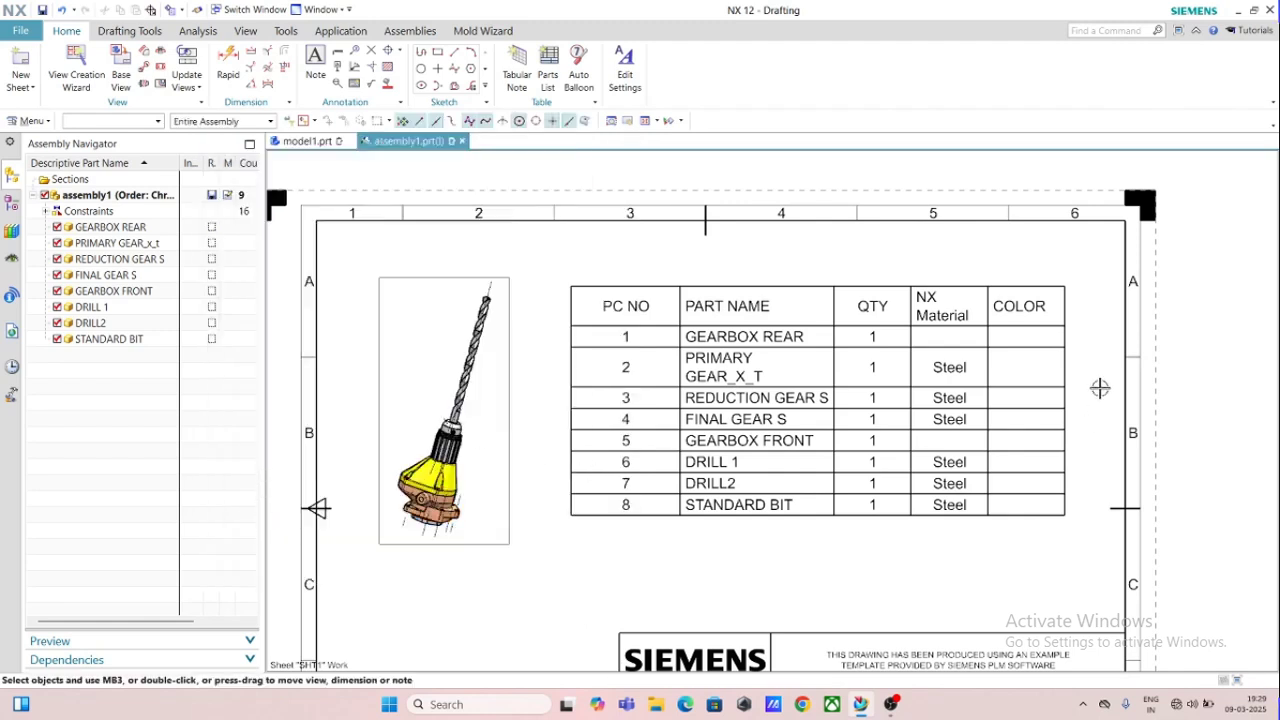
# Undo the color attribute assignment in the parts list column beside NX Material
pyautogui.scroll(2, 1024, 289)
pyautogui.scroll(-3, 1022, 292)
pyautogui.scroll(1, 1018, 296)
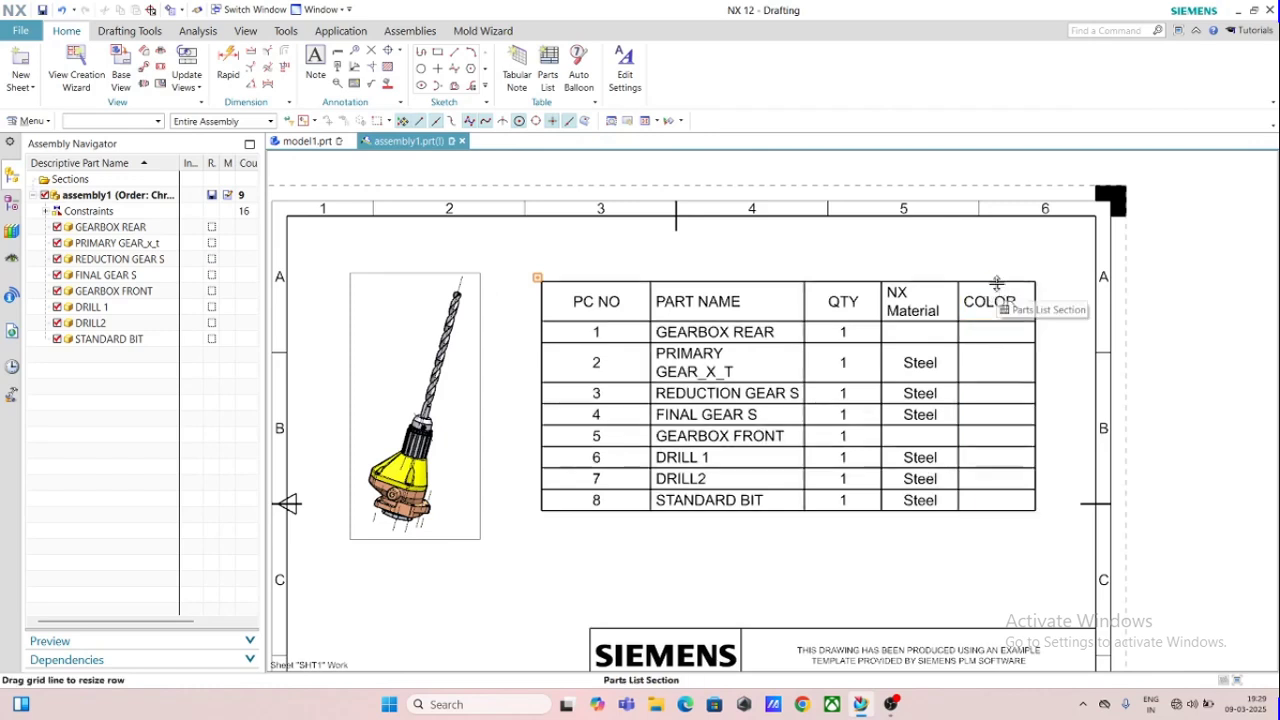
pyautogui.moveTo(970, 278); pyautogui.dragTo(1004, 291, button='middle')
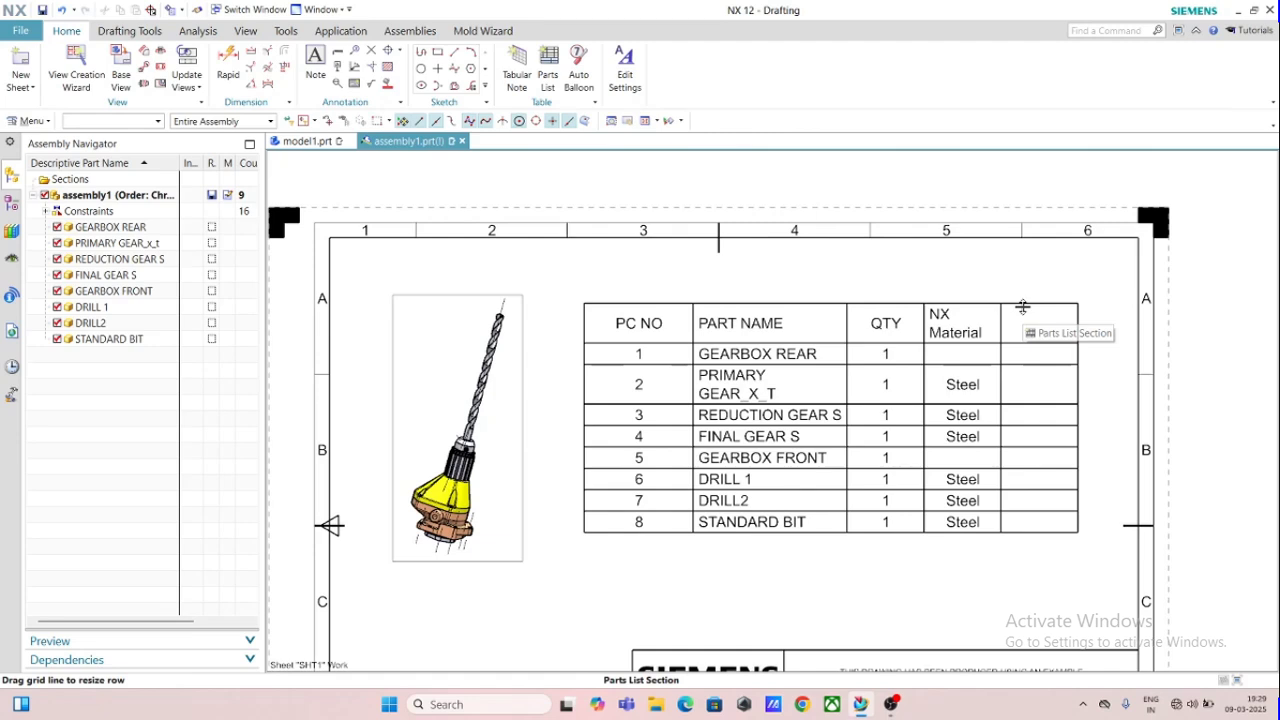
pyautogui.scroll(1, 1092, 314)
pyautogui.scroll(-2, 972, 300)
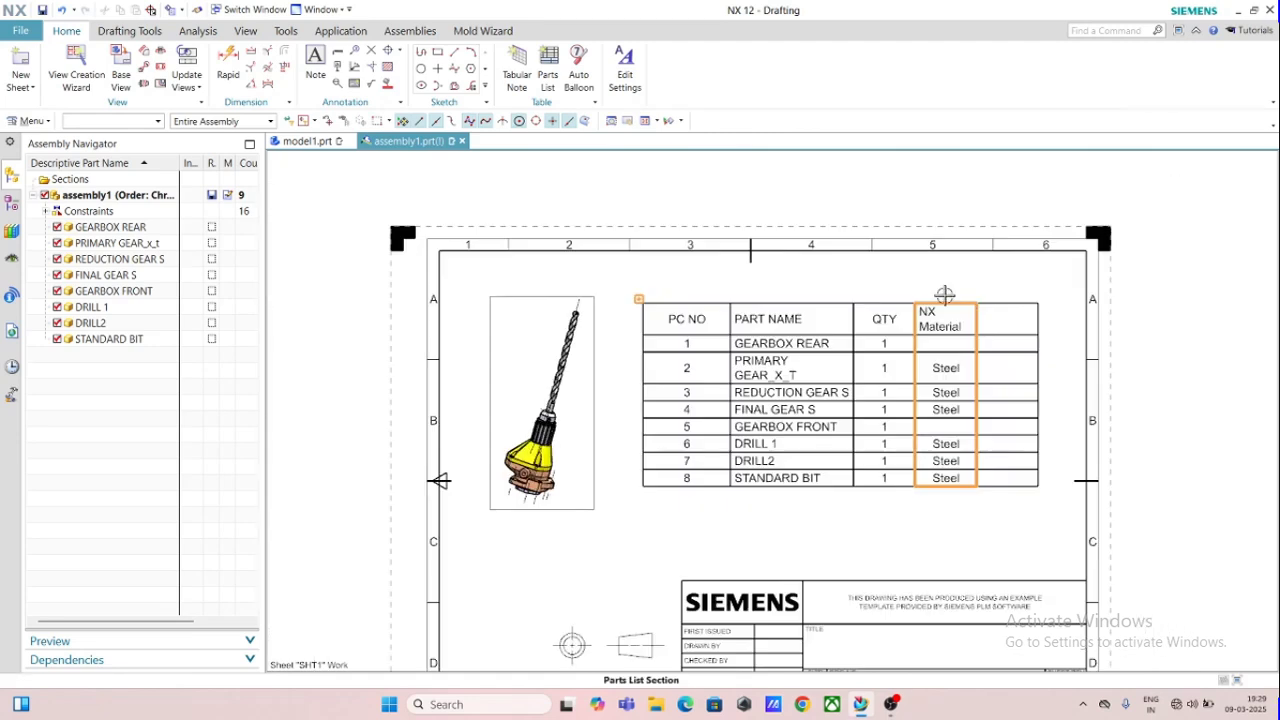
pyautogui.scroll(1, 1043, 298)
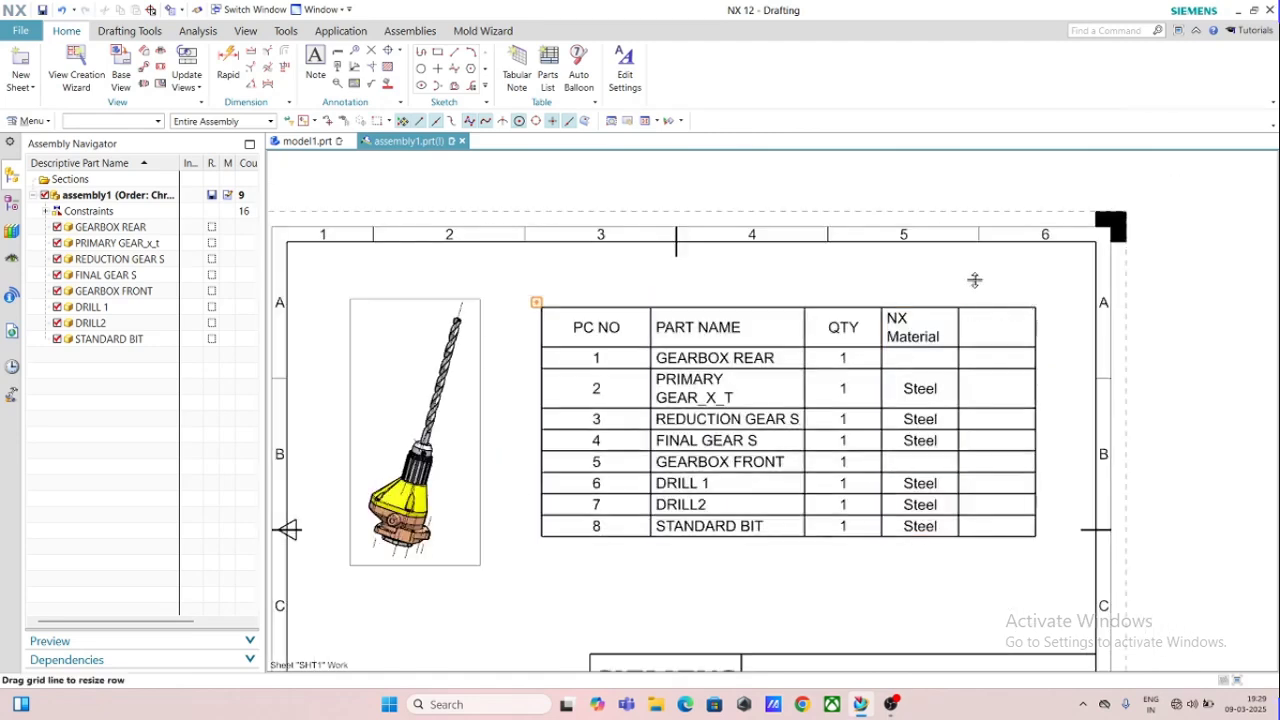
pyautogui.rightClick(995, 310)
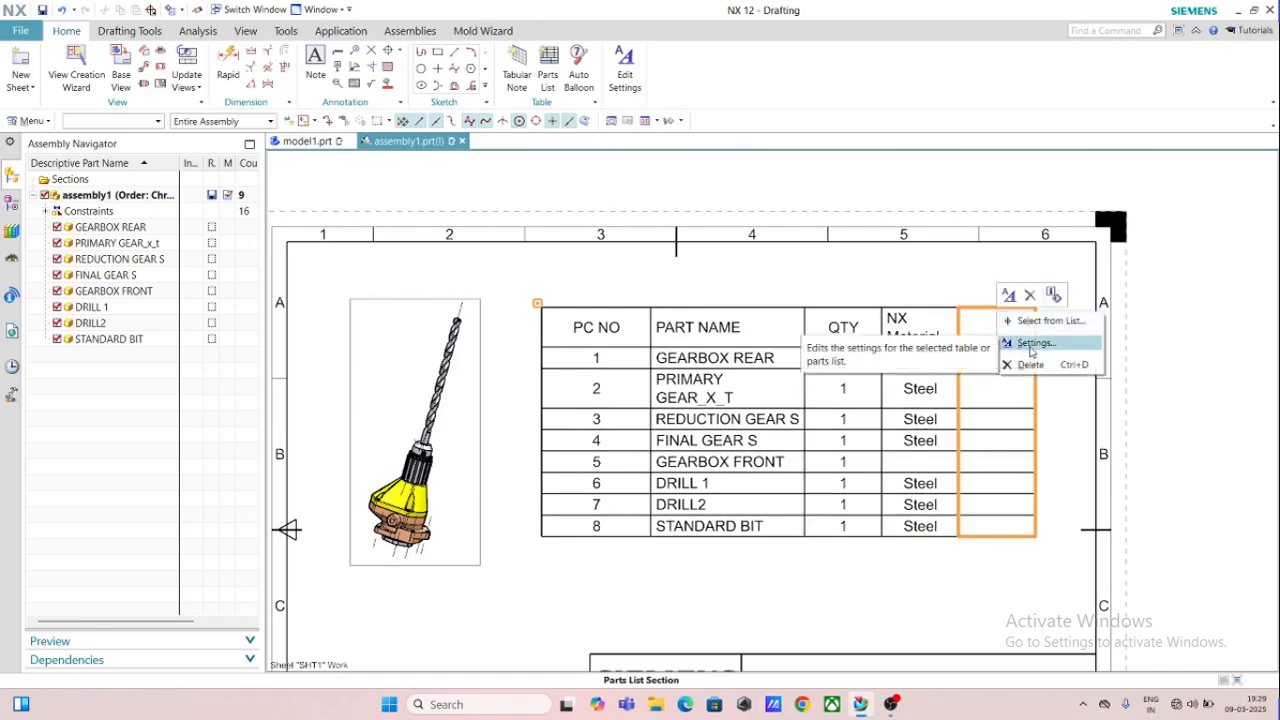
pyautogui.click(1034, 344)
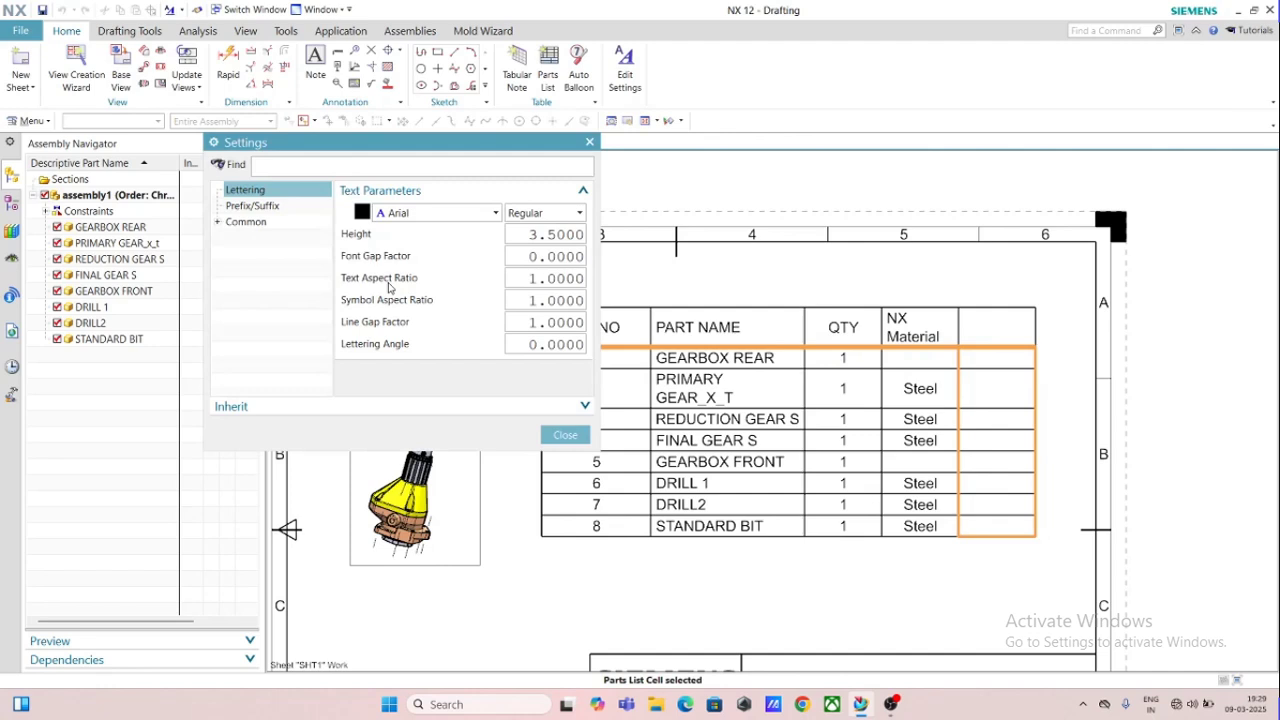
pyautogui.click(248, 222)
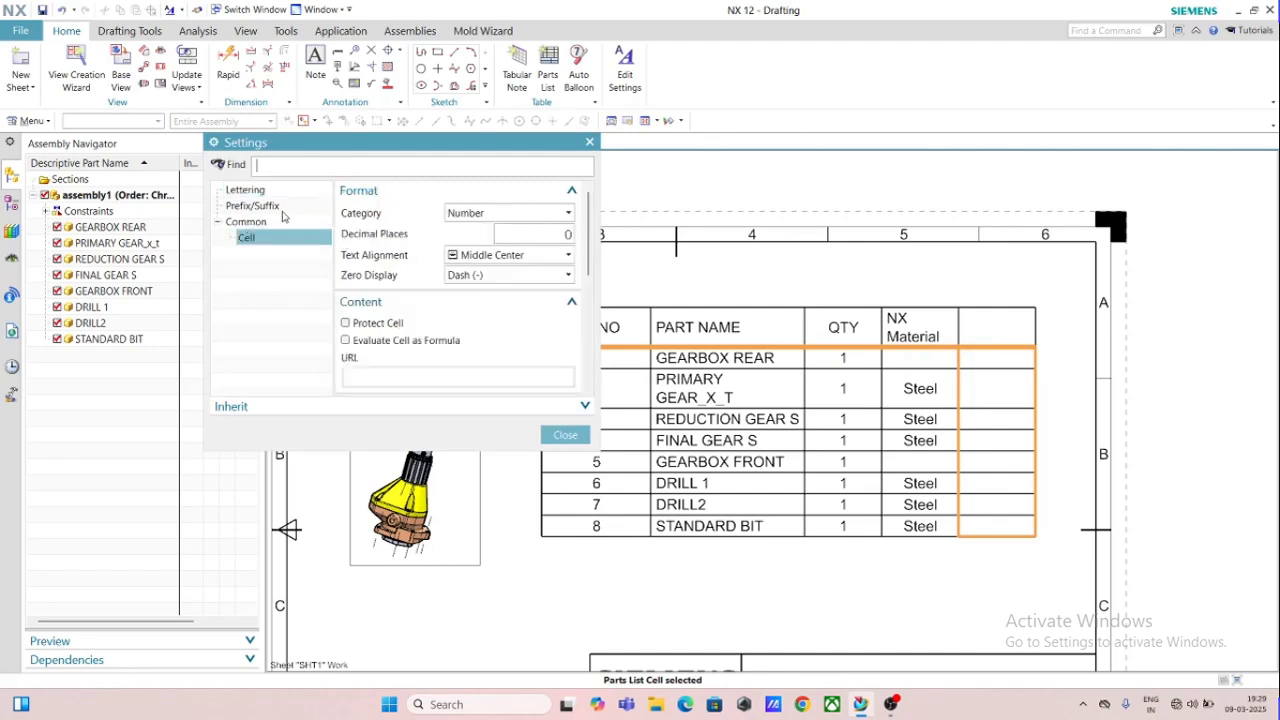
pyautogui.click(256, 207)
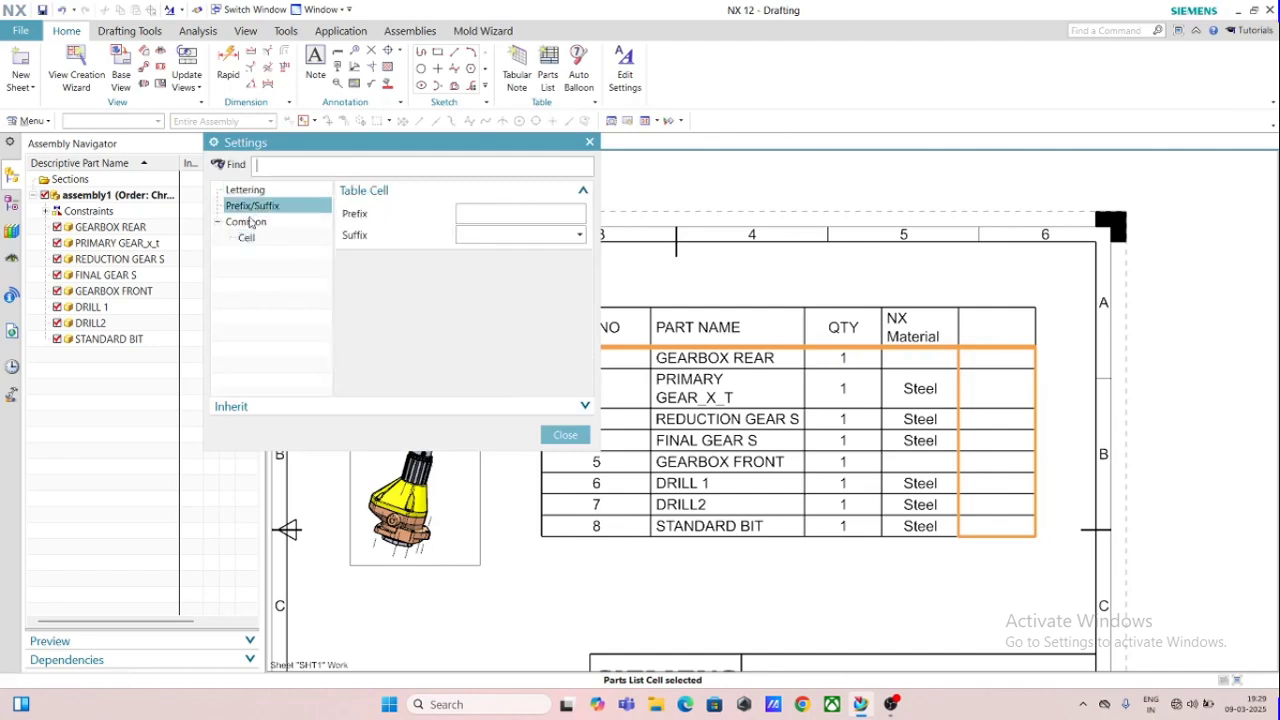
pyautogui.click(249, 223)
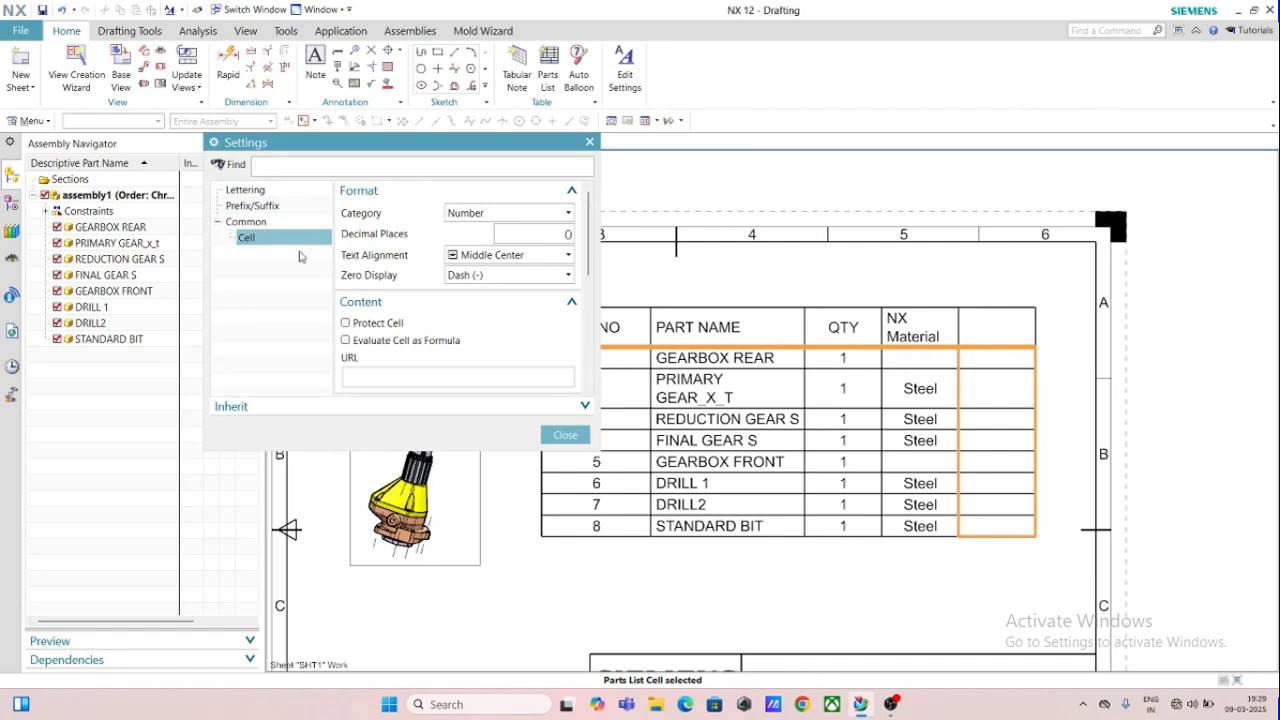
pyautogui.click(565, 434)
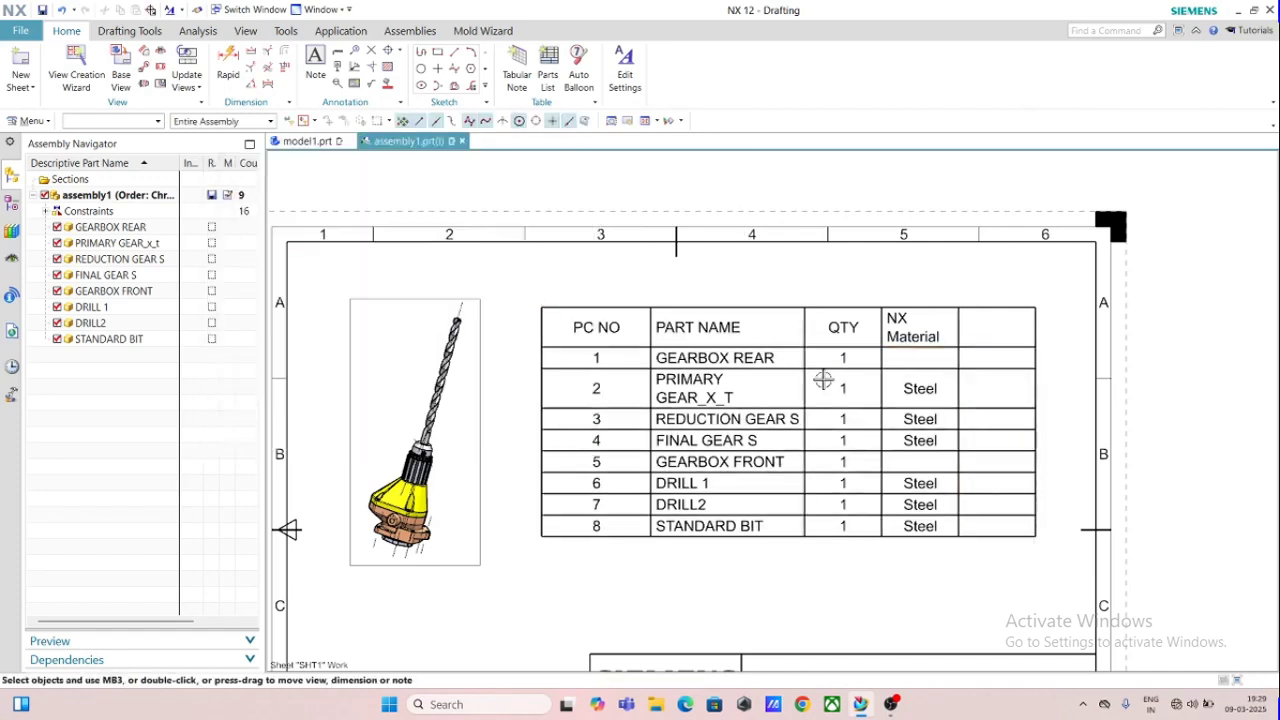
# Select the empty parts list column beside NX Material and assign the $MASS attribute to it
pyautogui.click(990, 313)
pyautogui.rightClick(990, 313)
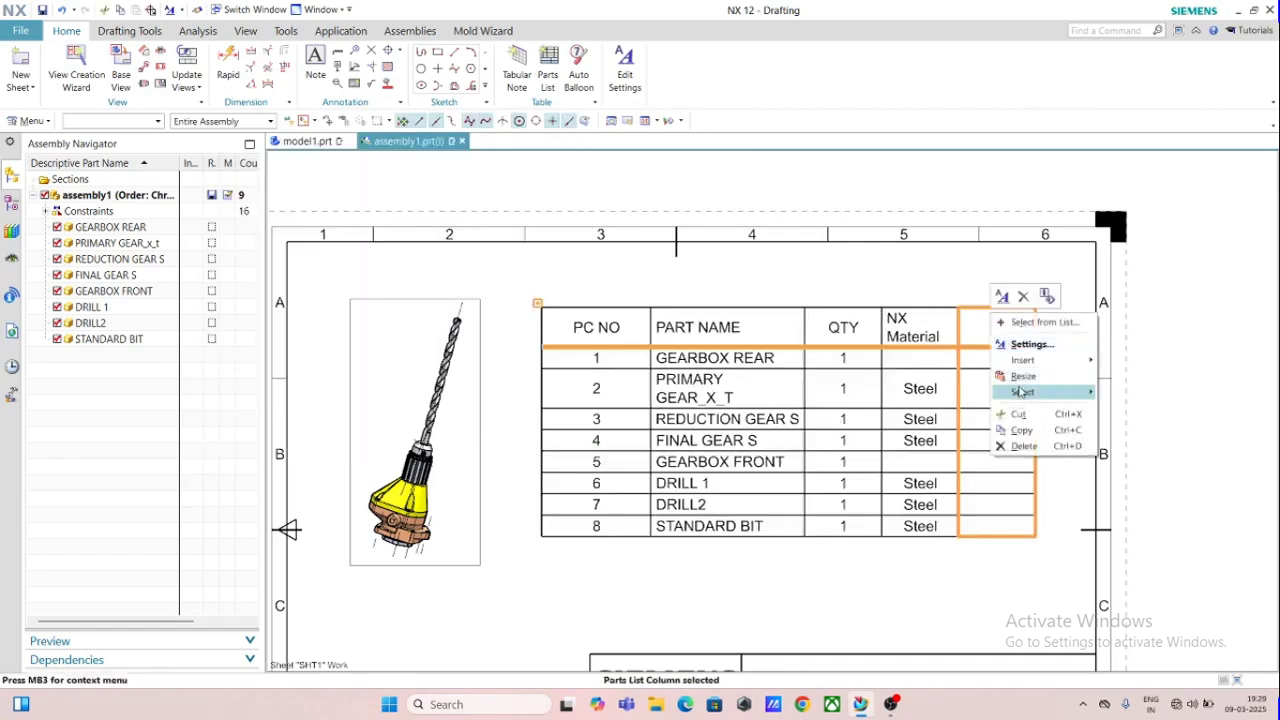
pyautogui.moveTo(1025, 391)
pyautogui.click(1127, 394)
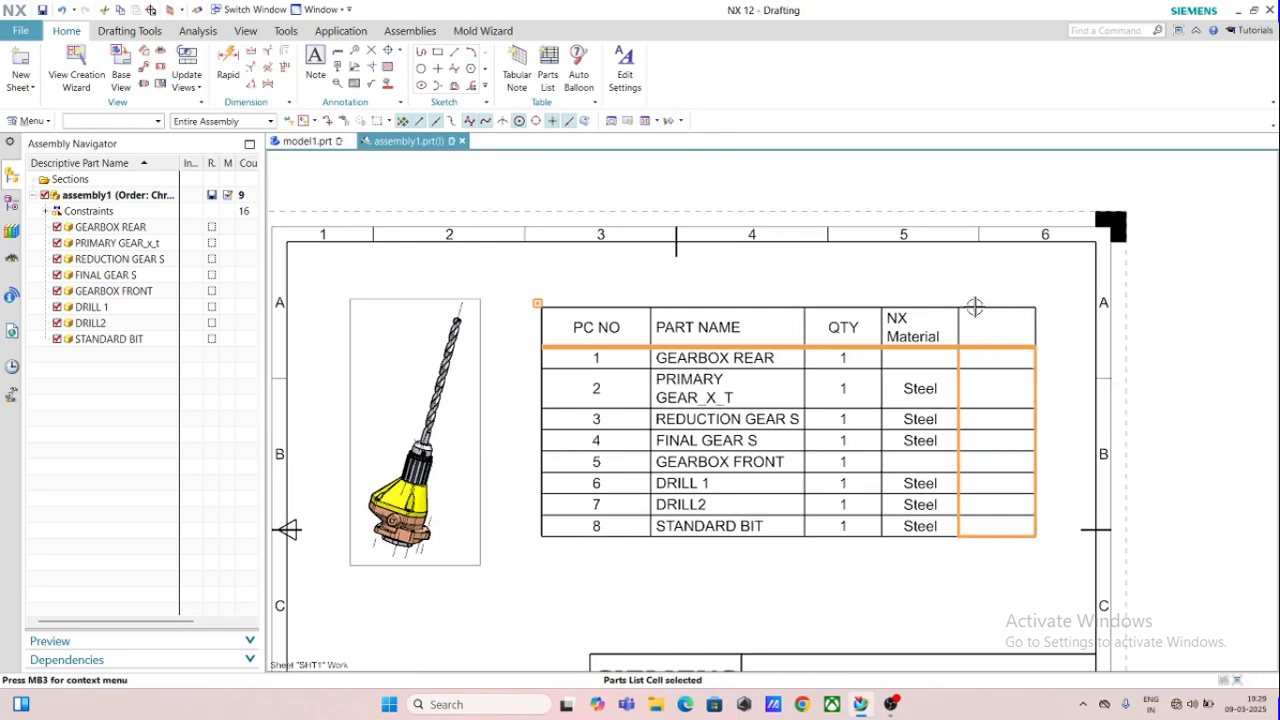
pyautogui.rightClick(990, 305)
pyautogui.moveTo(1050, 354)
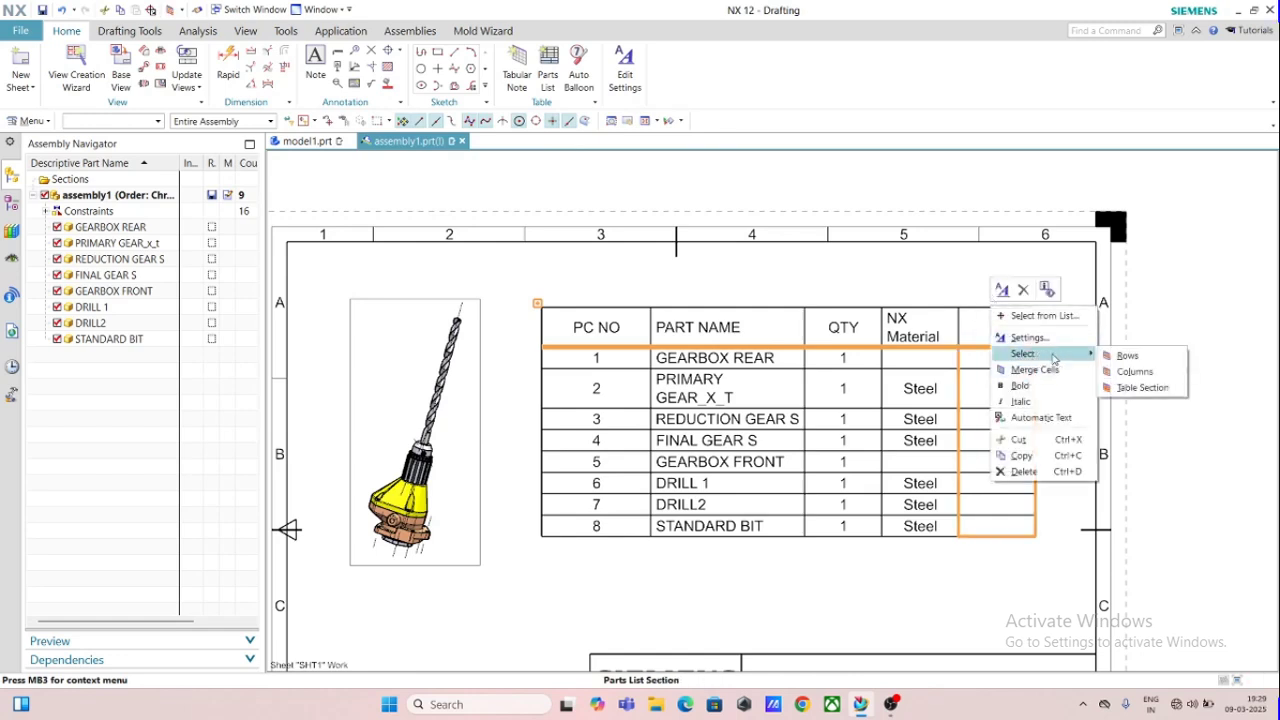
pyautogui.click(1138, 372)
pyautogui.rightClick(980, 306)
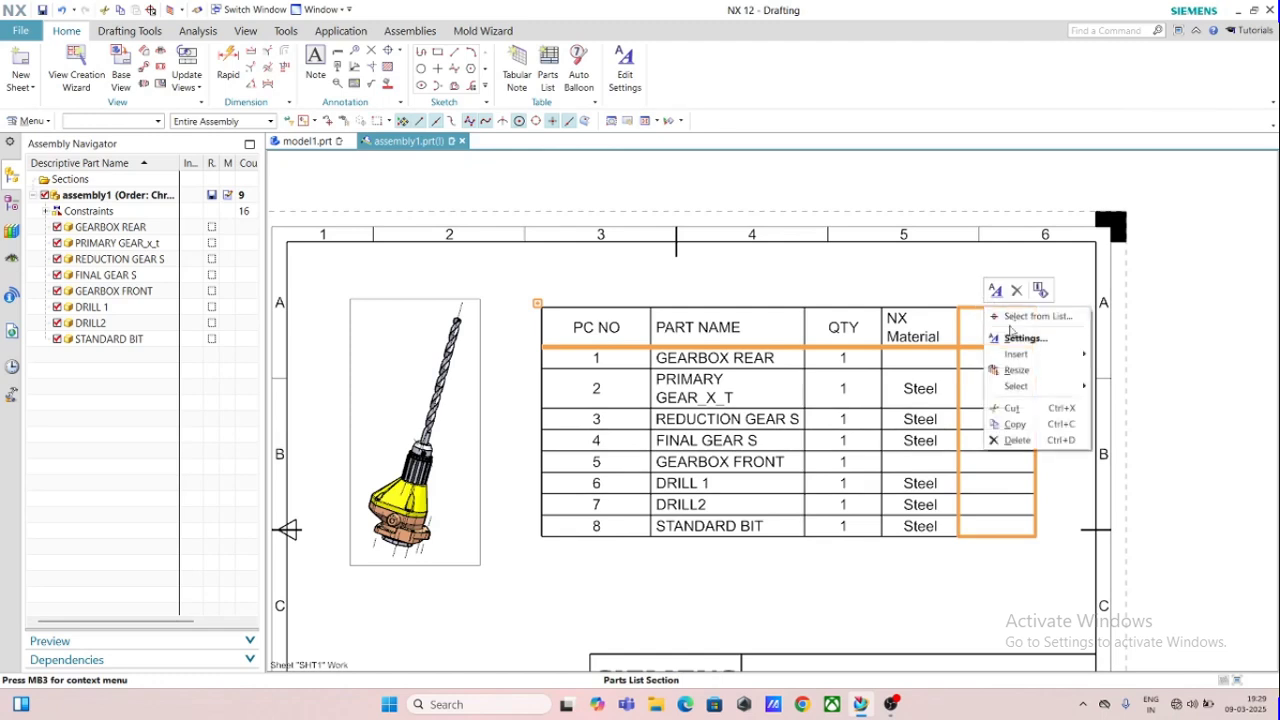
pyautogui.click(1025, 338)
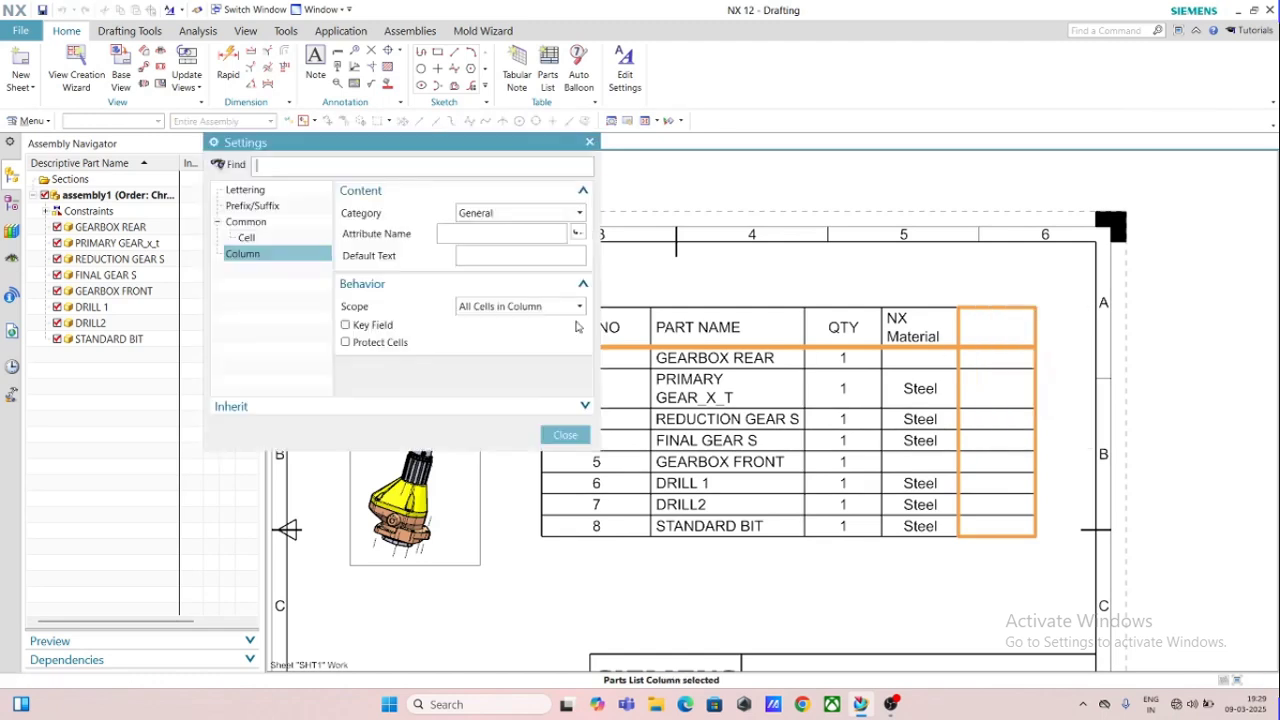
pyautogui.click(577, 233)
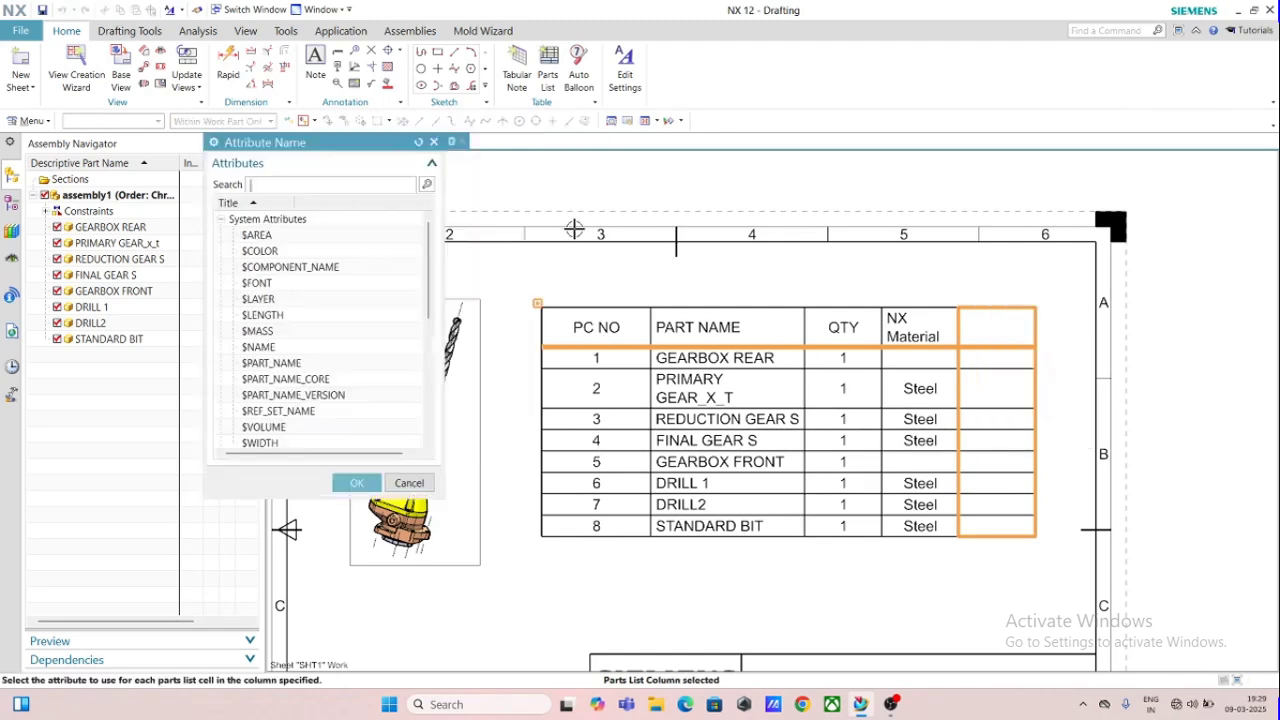
pyautogui.click(259, 333)
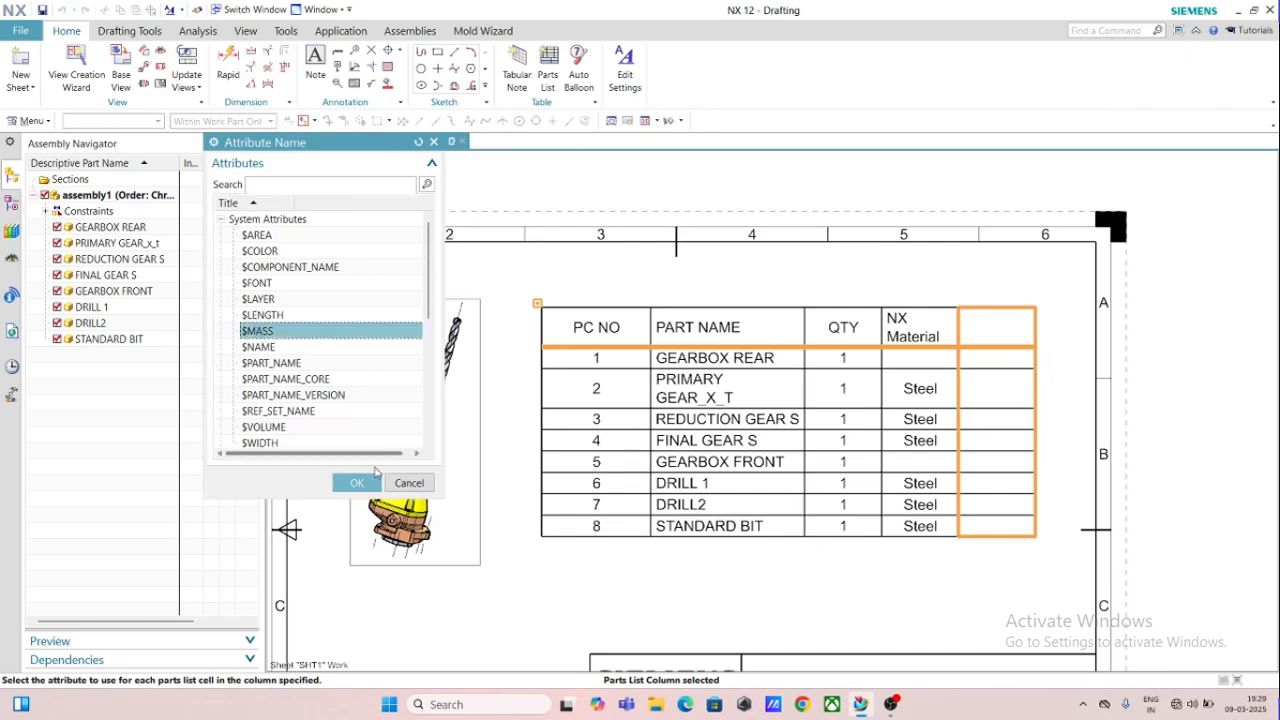
pyautogui.click(357, 483)
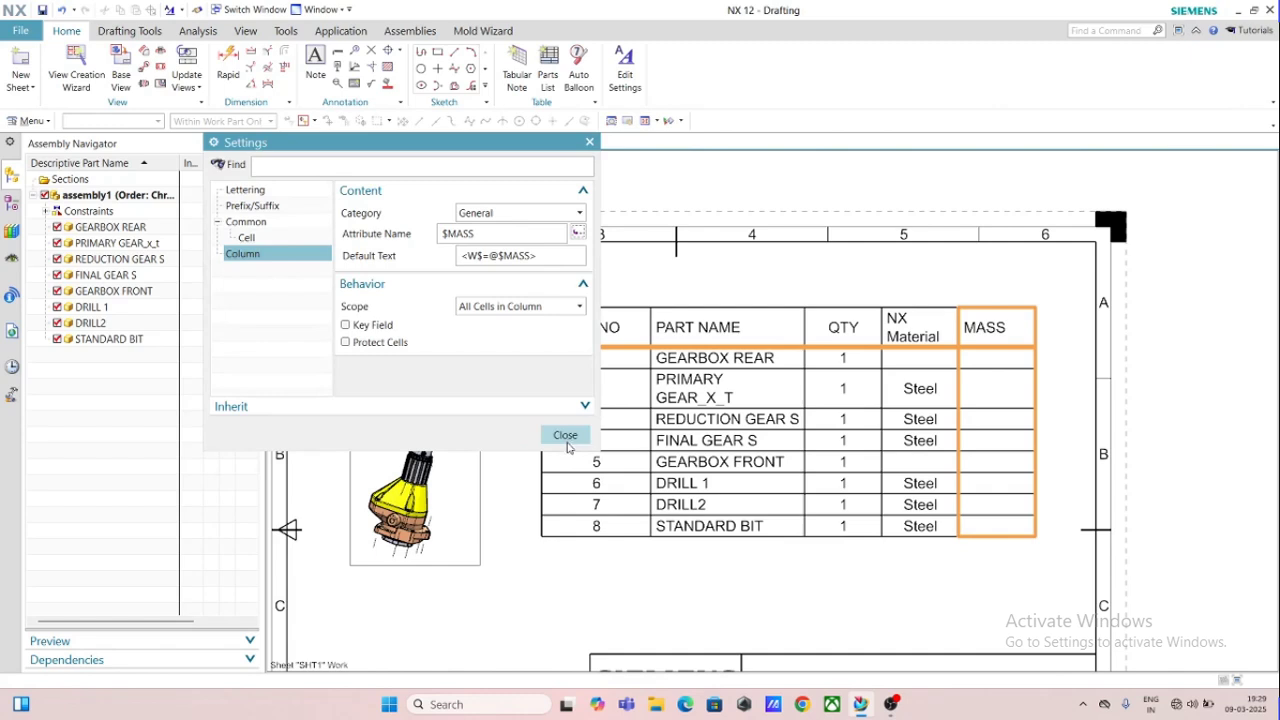
pyautogui.click(566, 436)
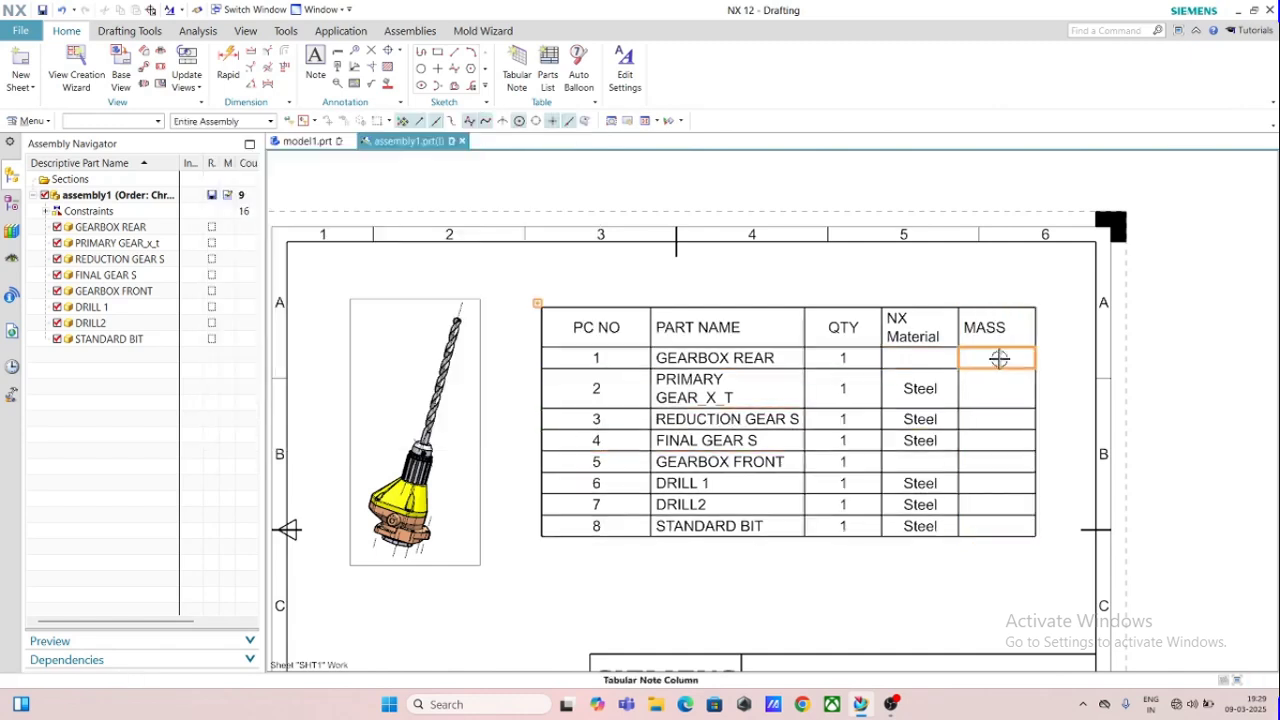
# Calculate the weight data of the STANDARD BIT component and enable Update Data on Save, allowing the part to load fully
pyautogui.click(80, 340)
pyautogui.rightClick(82, 340)
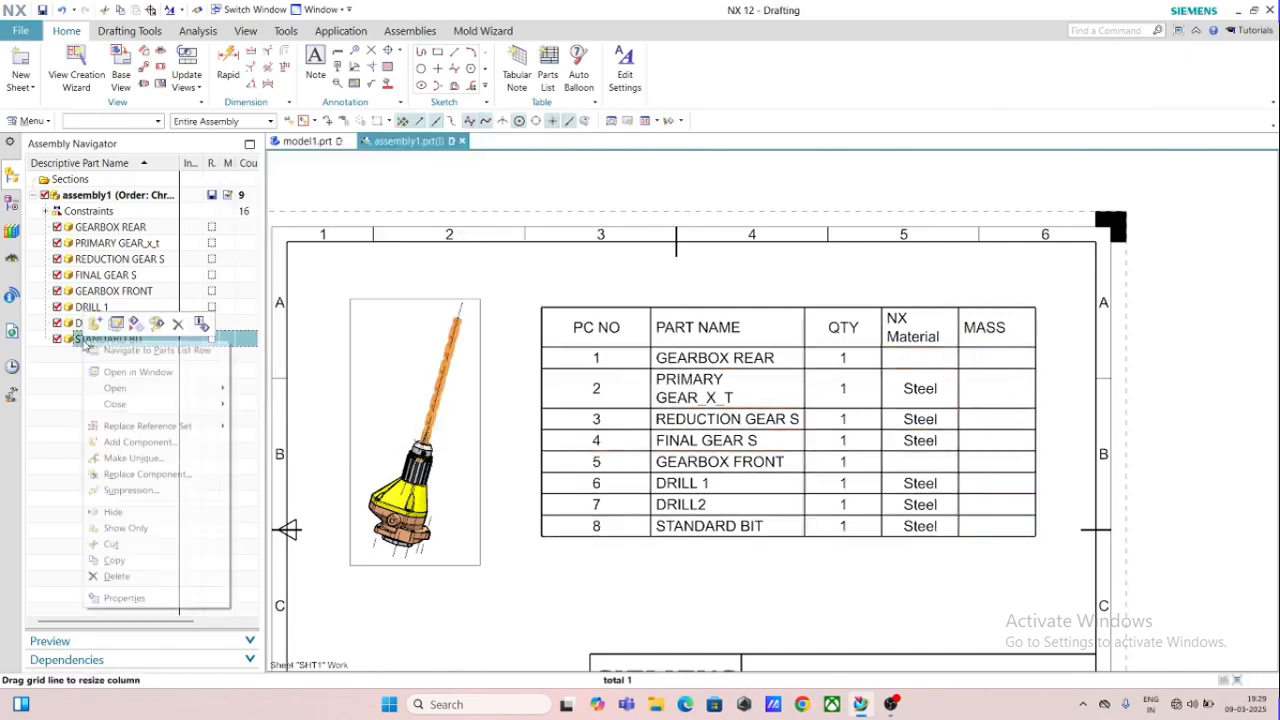
pyautogui.click(121, 598)
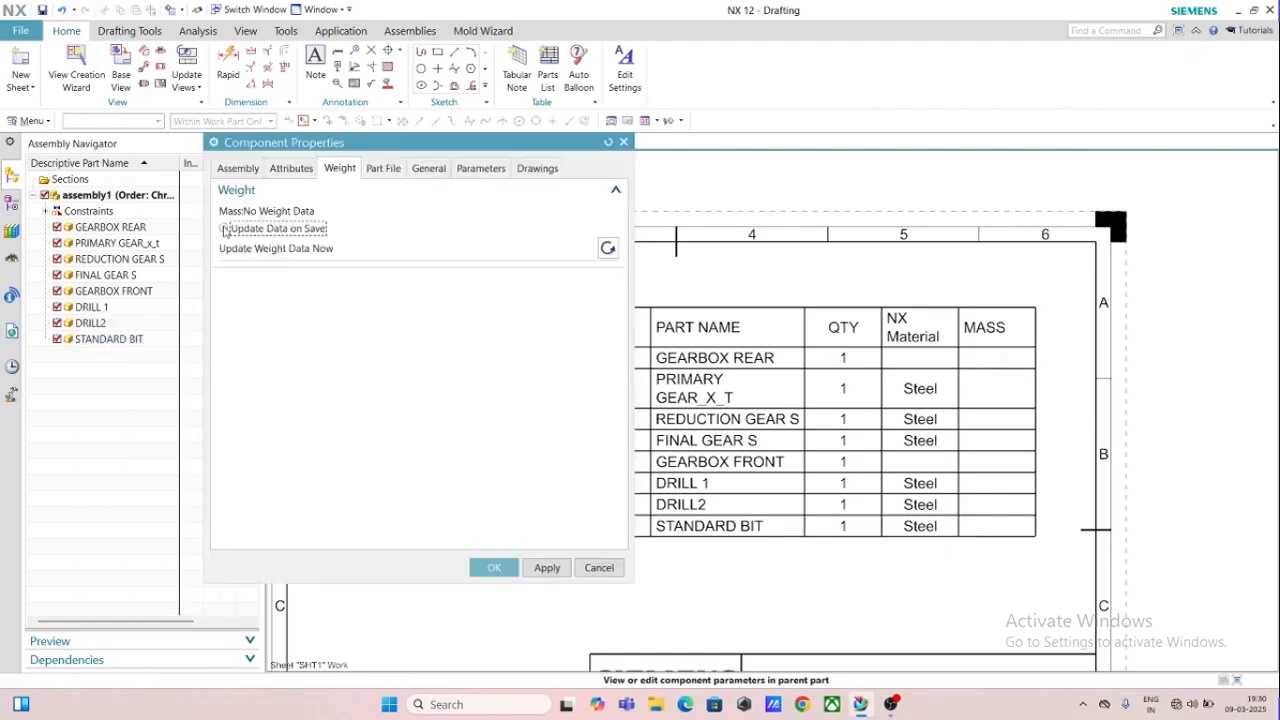
pyautogui.click(607, 248)
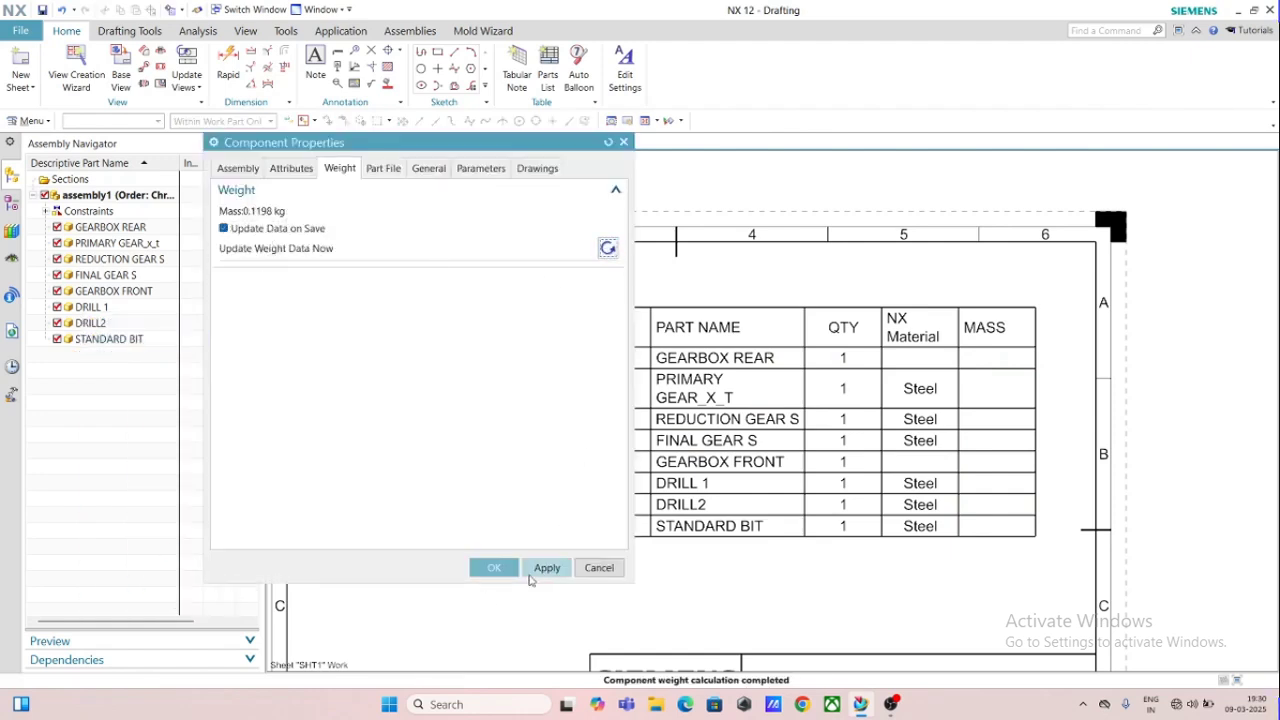
pyautogui.click(546, 570)
pyautogui.click(453, 369)
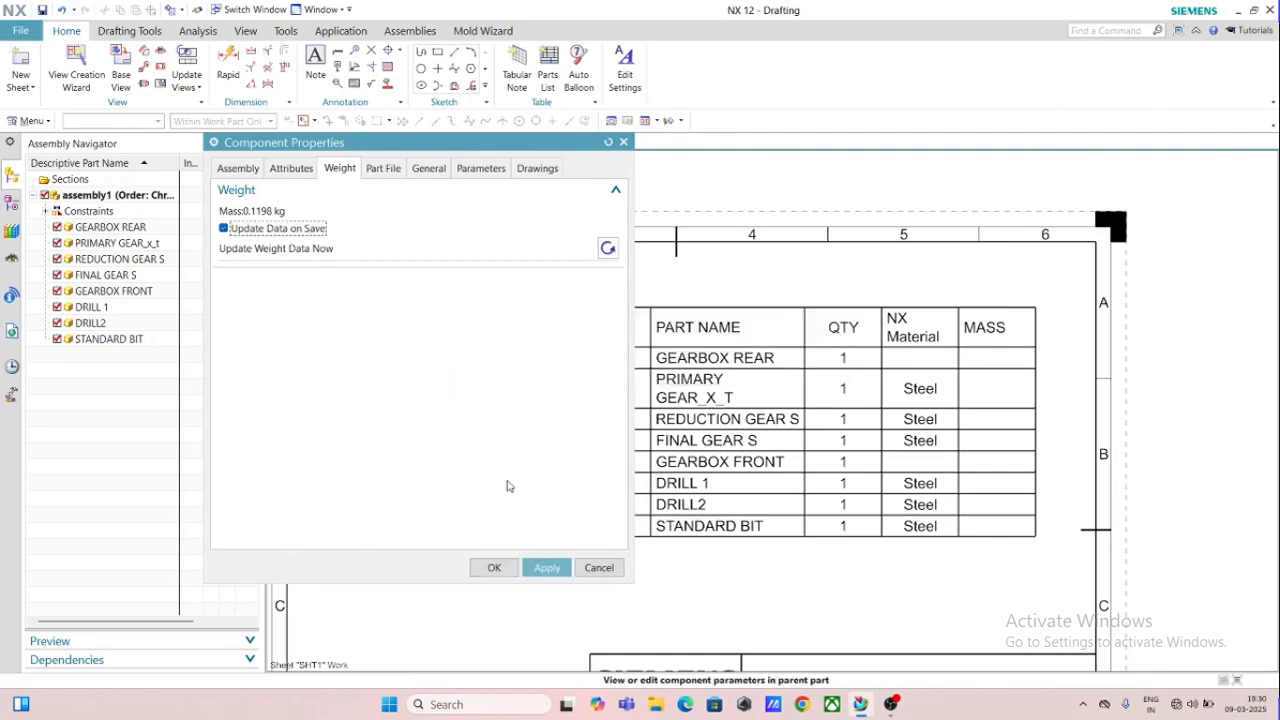
pyautogui.click(493, 566)
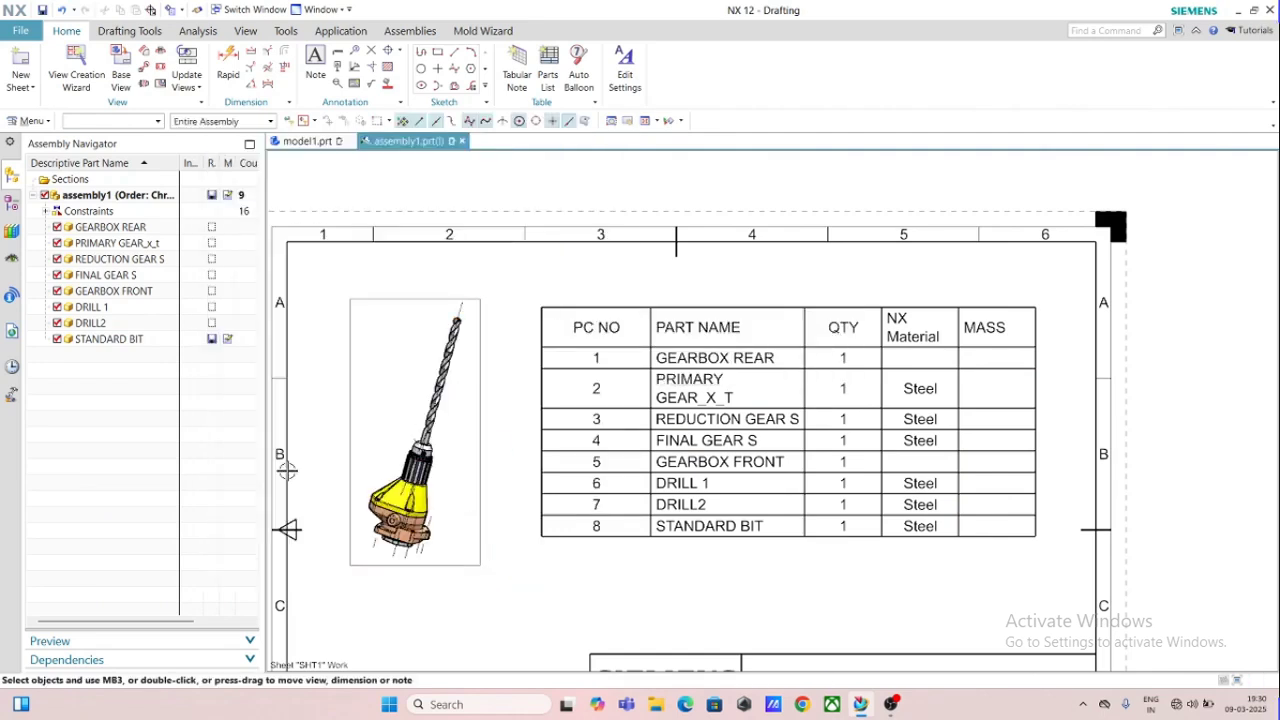
# Update the weight data of the DRILL2 component with Update Data on Save enabled, accepting the full load
pyautogui.rightClick(158, 323)
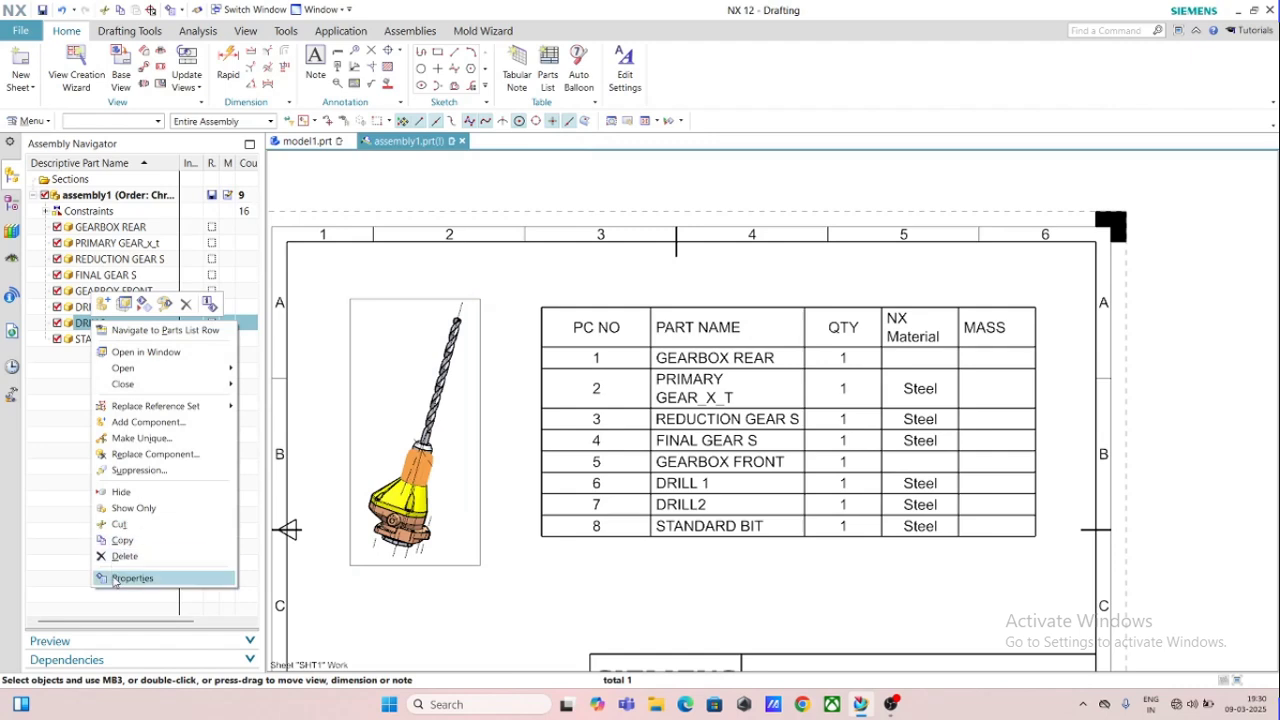
pyautogui.click(120, 574)
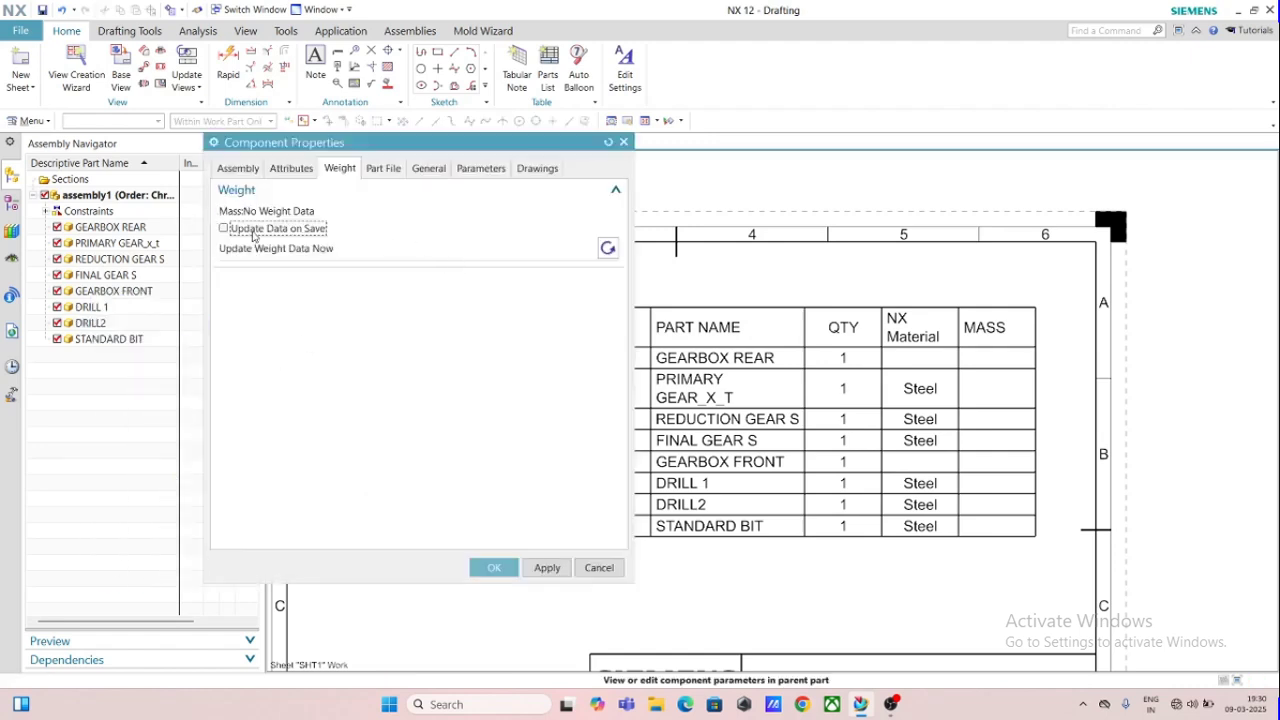
pyautogui.click(606, 247)
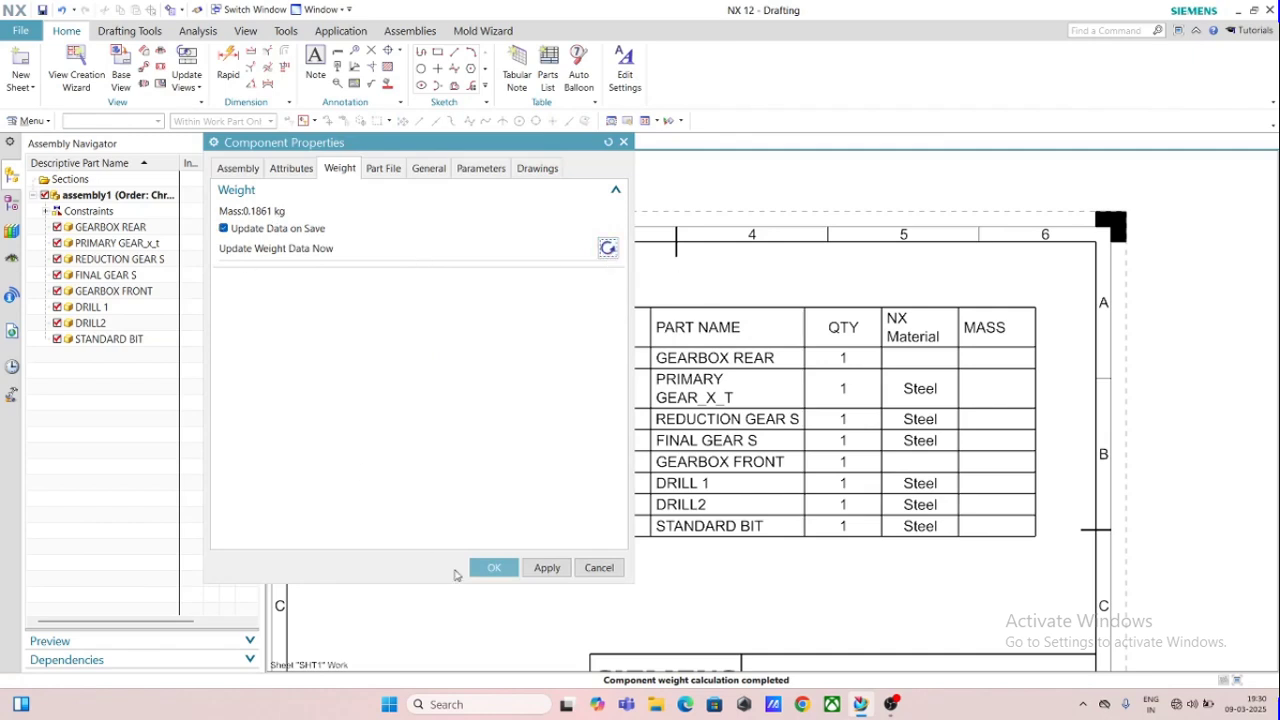
pyautogui.click(492, 570)
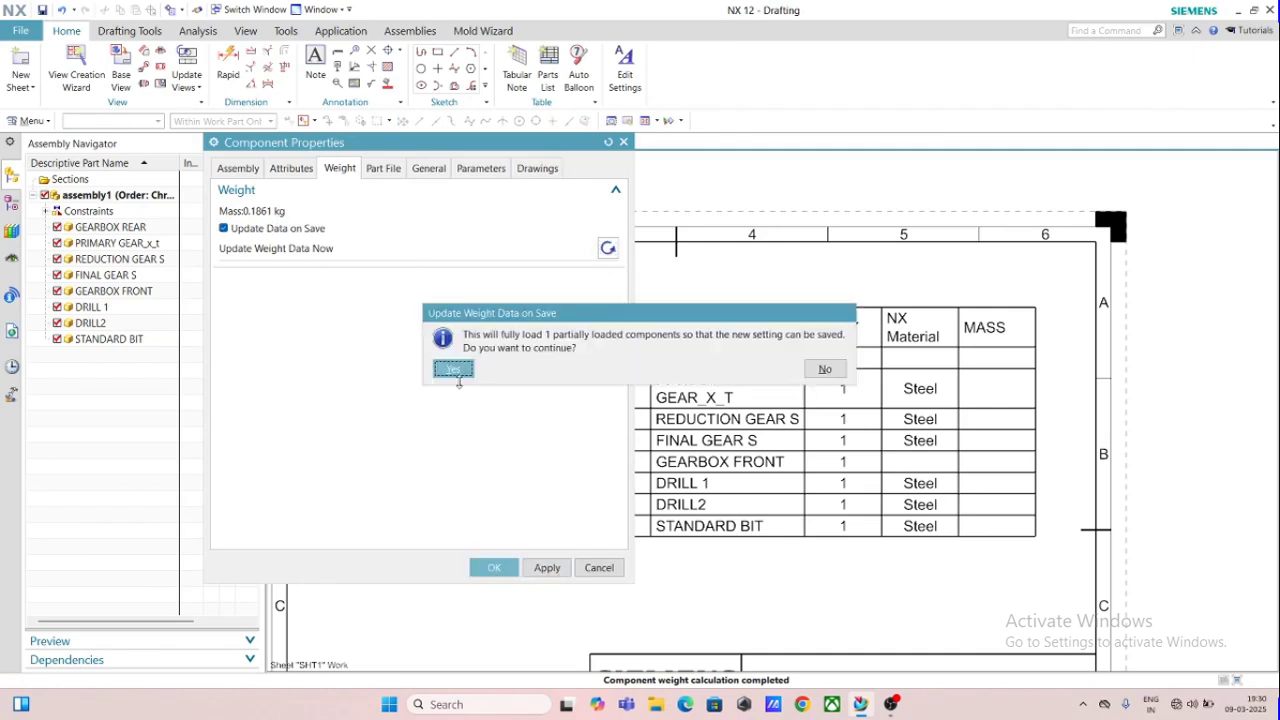
pyautogui.click(457, 375)
pyautogui.click(491, 566)
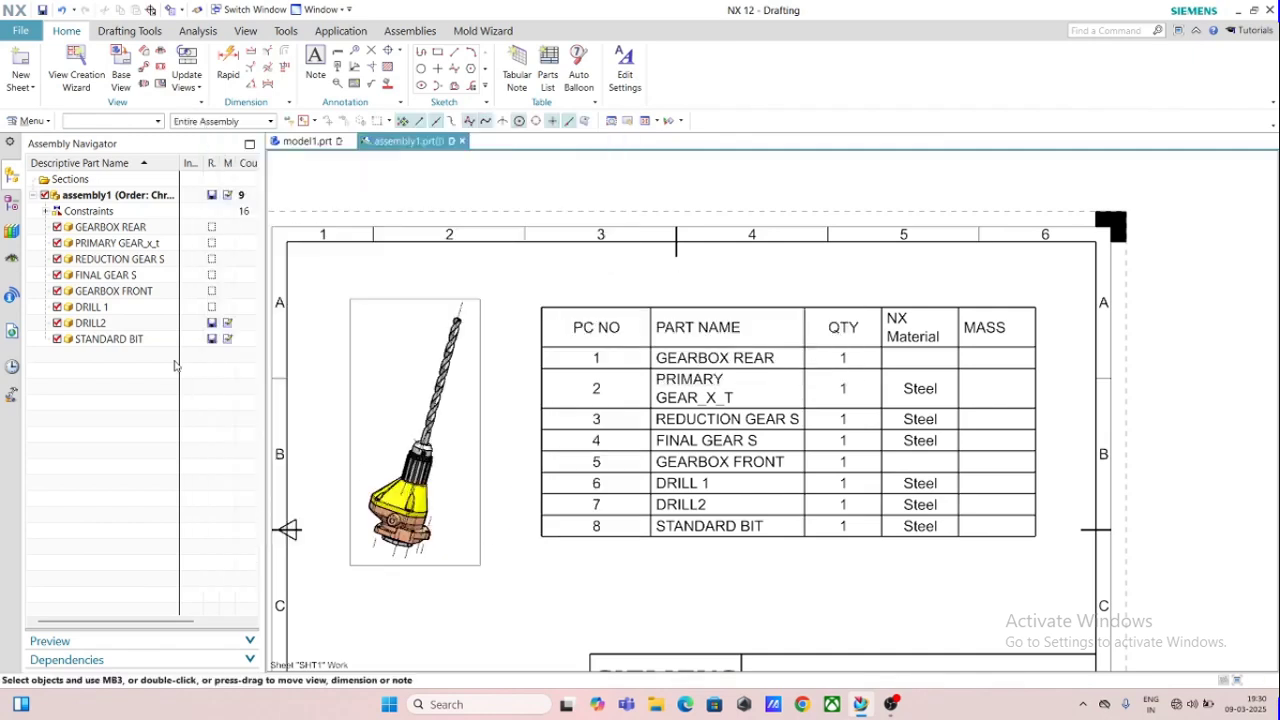
# Update the weight data of the DRILL 1 component and apply Update Data on Save, accepting the full load
pyautogui.click(90, 307)
pyautogui.rightClick(90, 307)
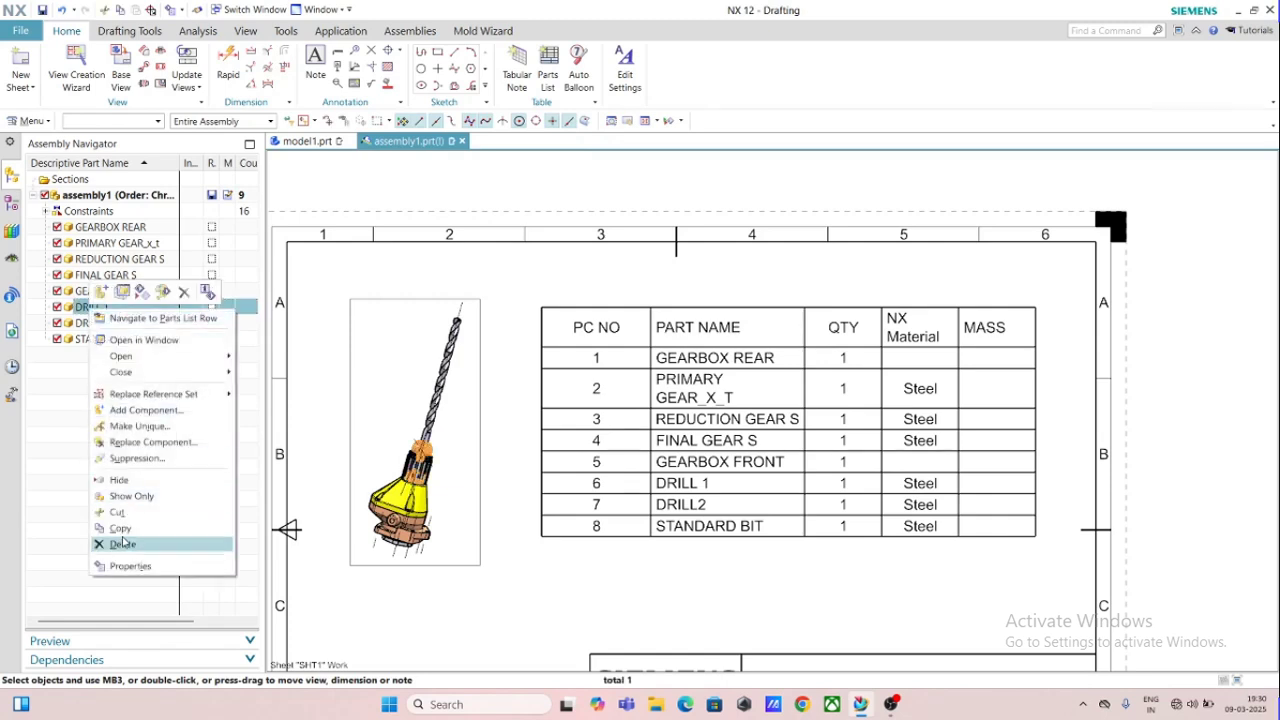
pyautogui.click(128, 566)
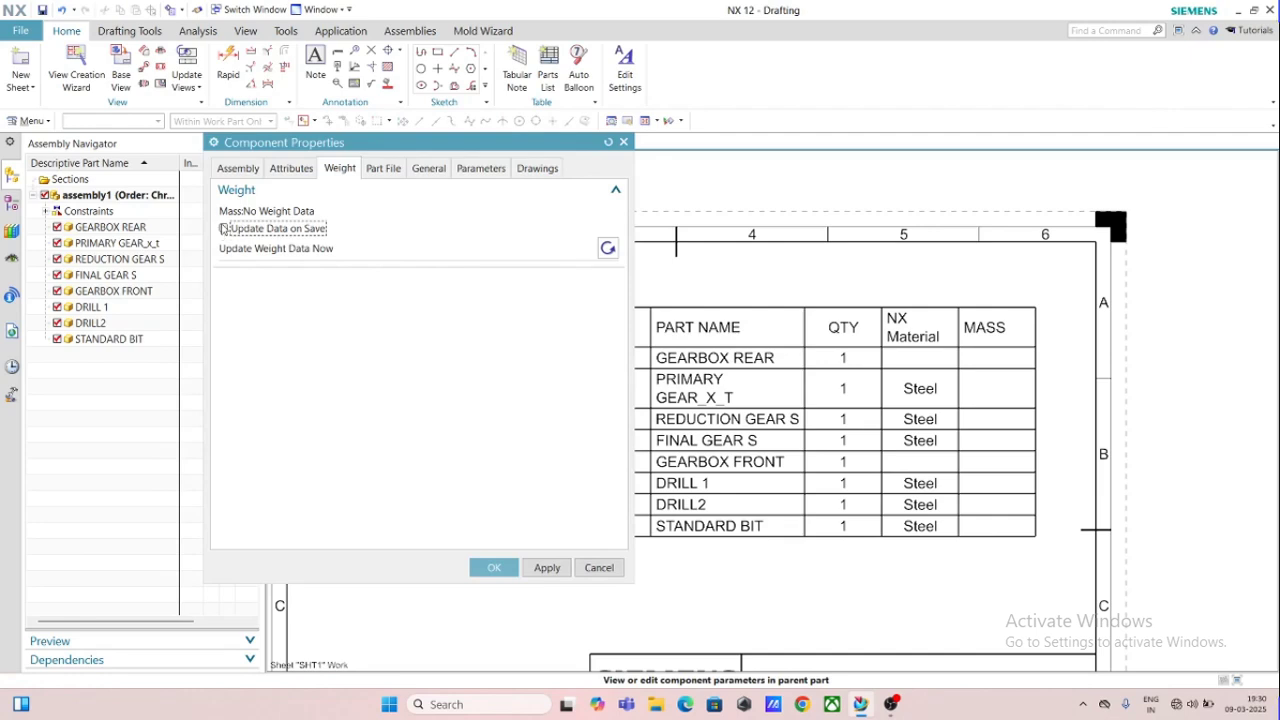
pyautogui.click(607, 249)
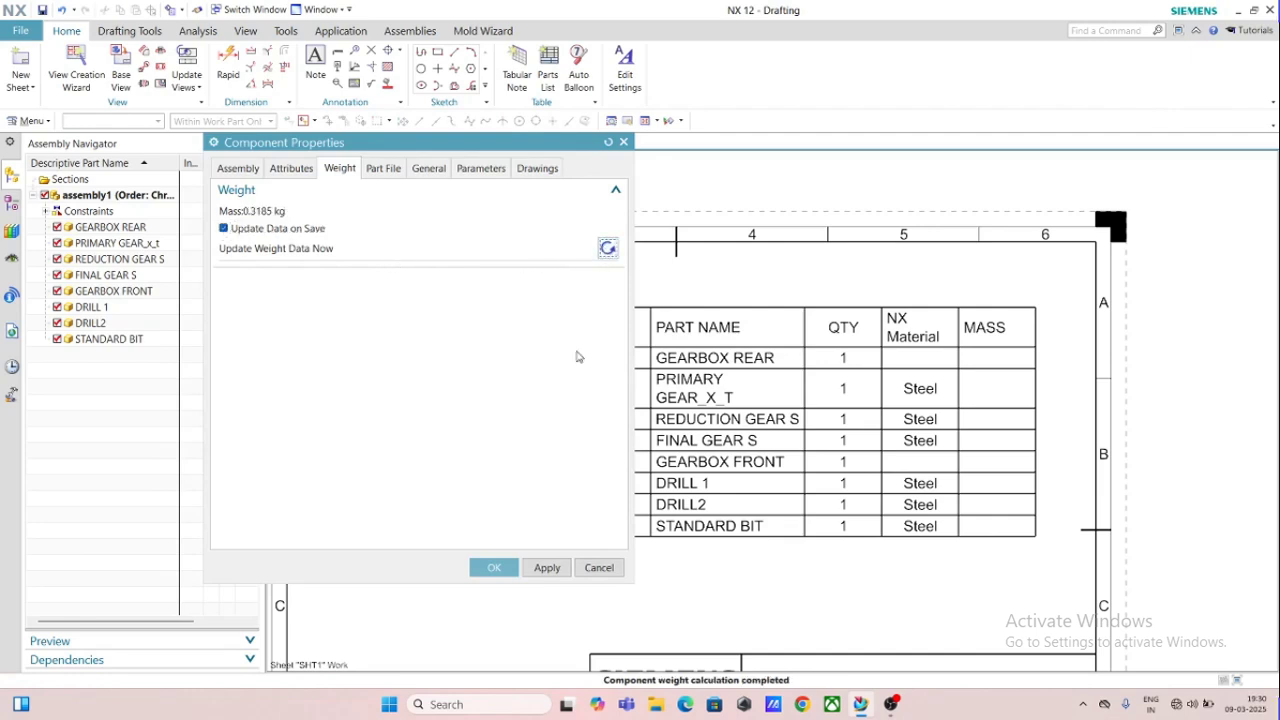
pyautogui.click(540, 568)
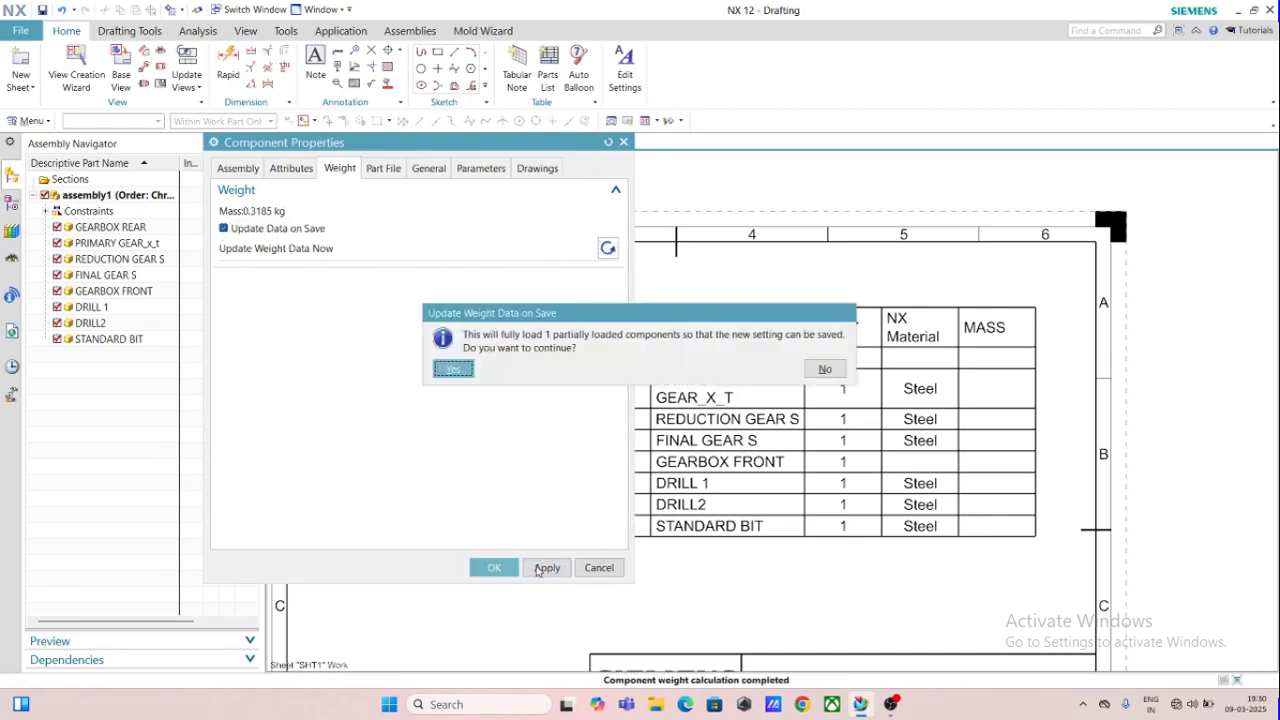
pyautogui.click(455, 369)
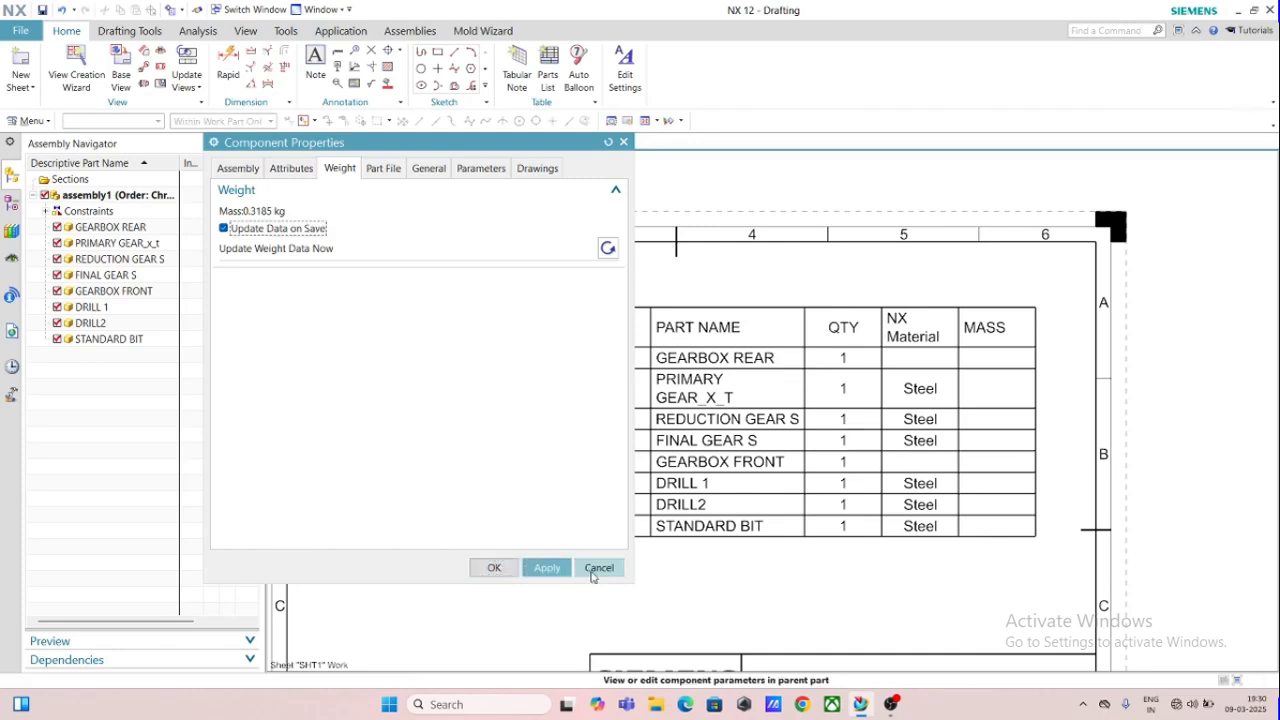
pyautogui.click(590, 567)
# Update the weight data of the REDUCTION GEAR S component and apply Update Data on Save, accepting the full load
pyautogui.rightClick(101, 262)
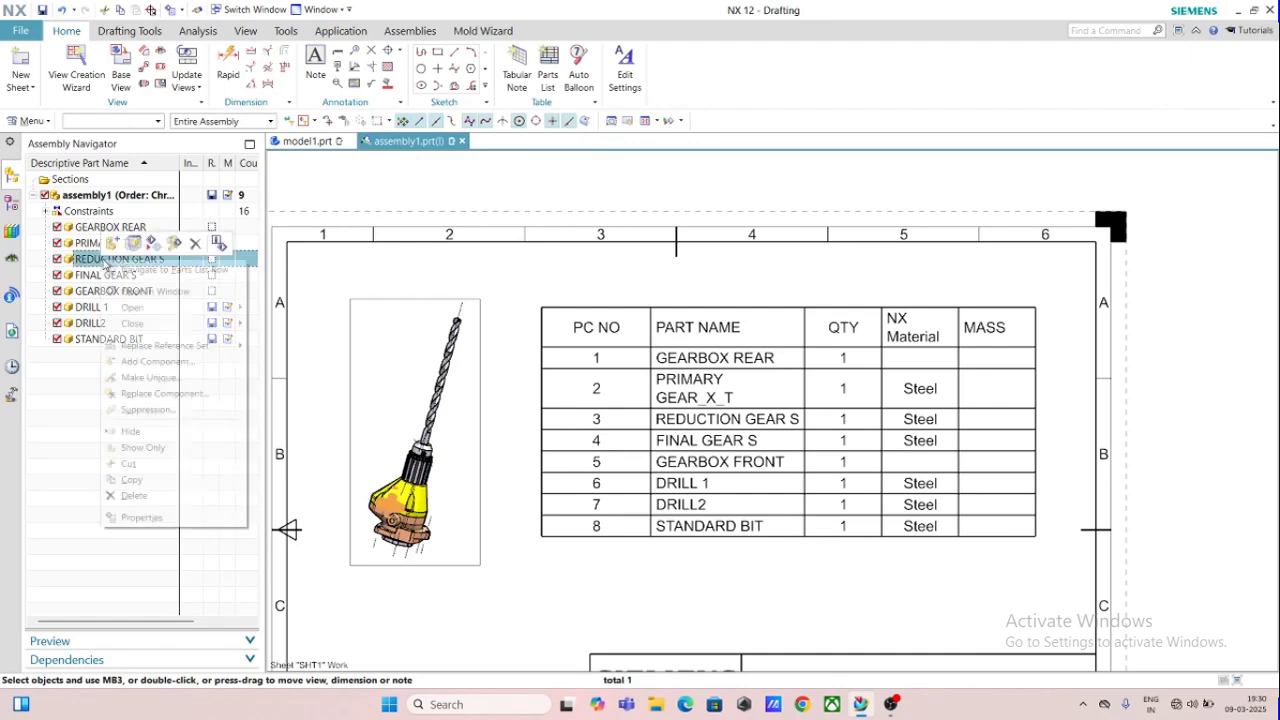
pyautogui.click(125, 516)
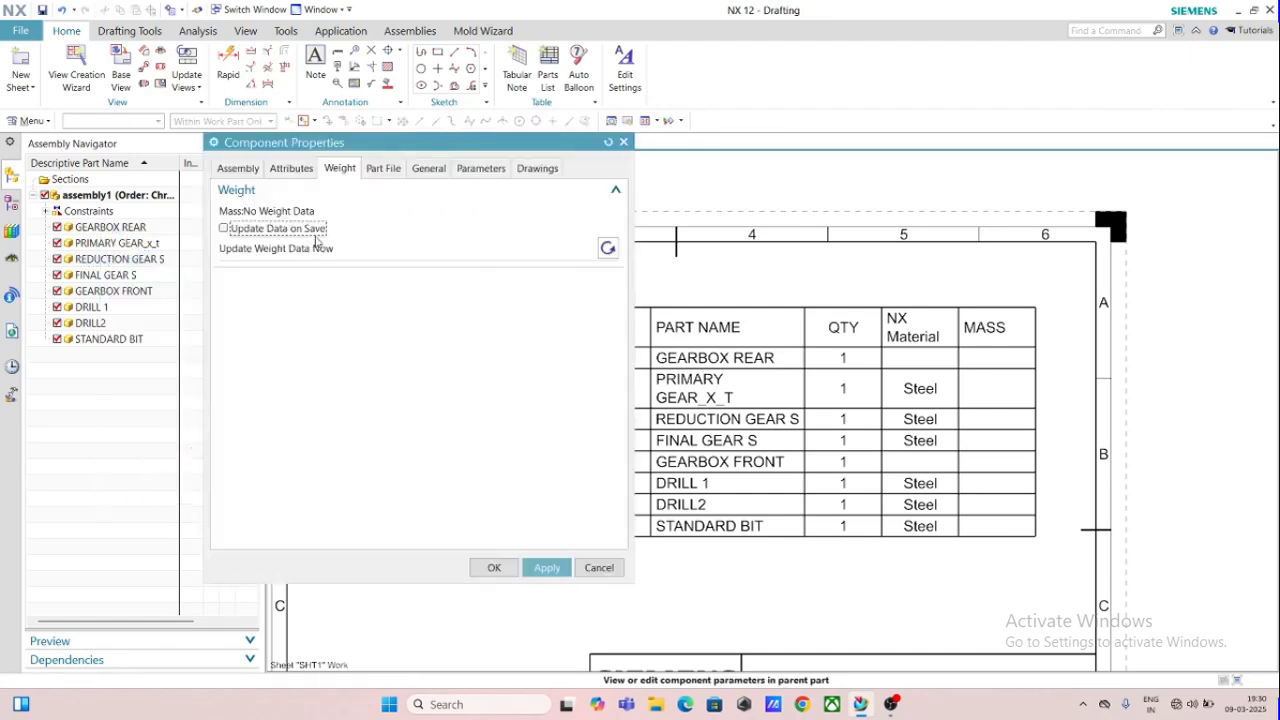
pyautogui.click(608, 248)
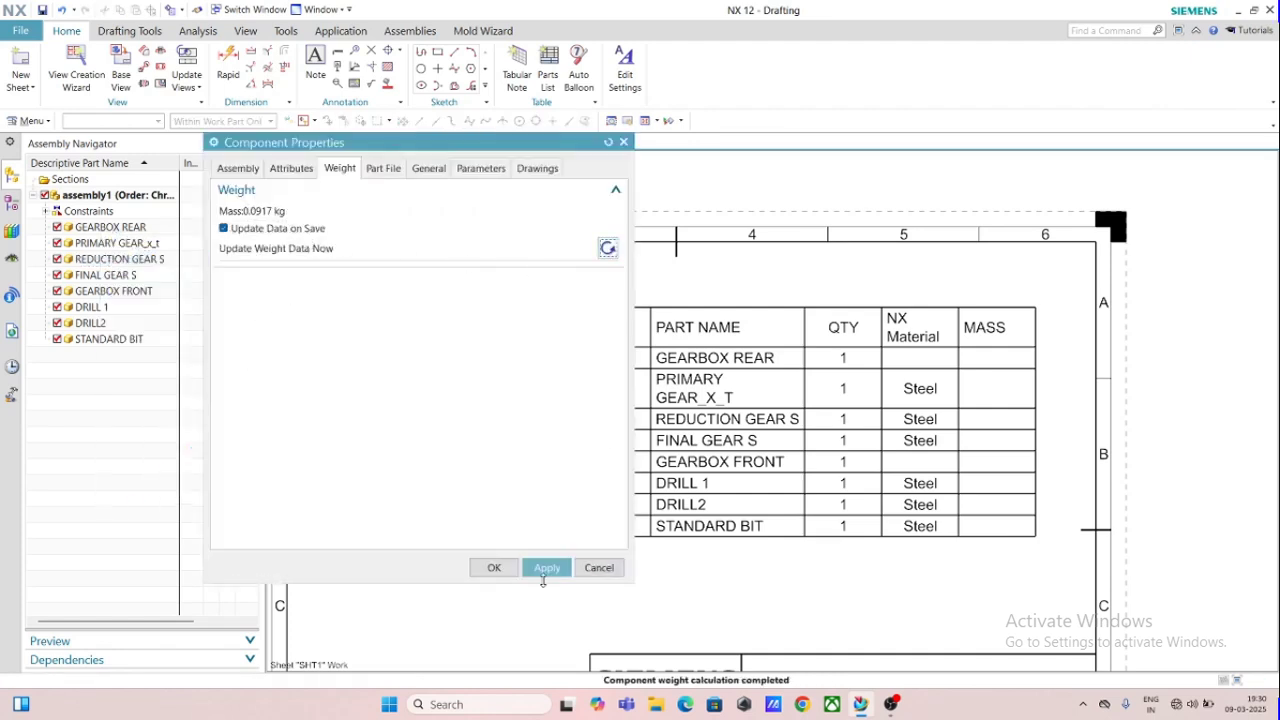
pyautogui.click(545, 576)
pyautogui.click(452, 369)
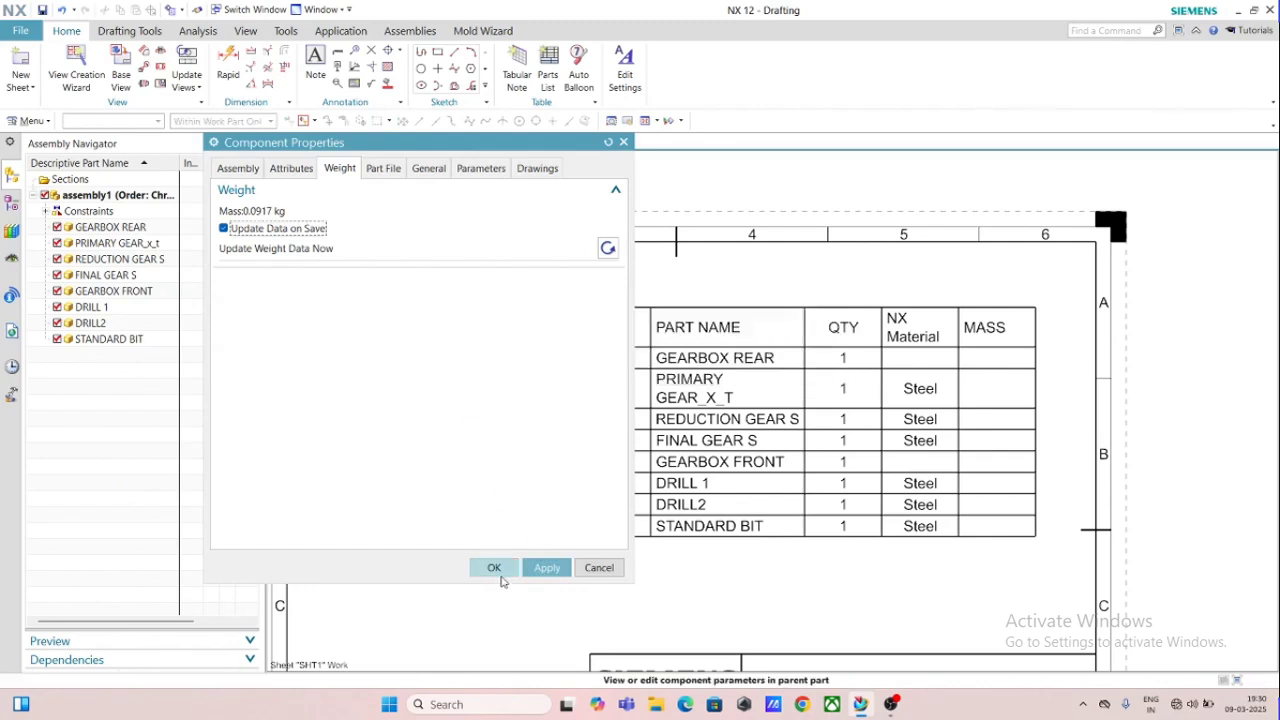
# Close the component properties and delete the empty MASS column from the parts list
pyautogui.click(493, 567)
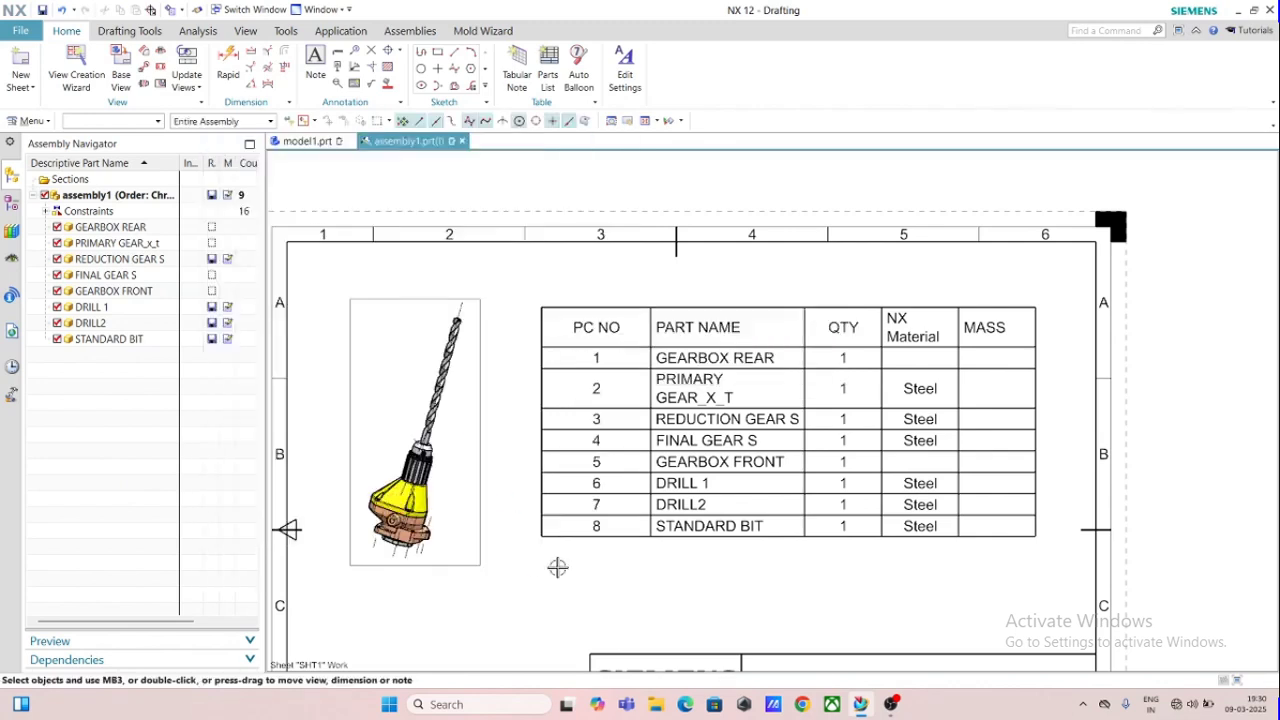
pyautogui.click(999, 311)
pyautogui.rightClick(1000, 312)
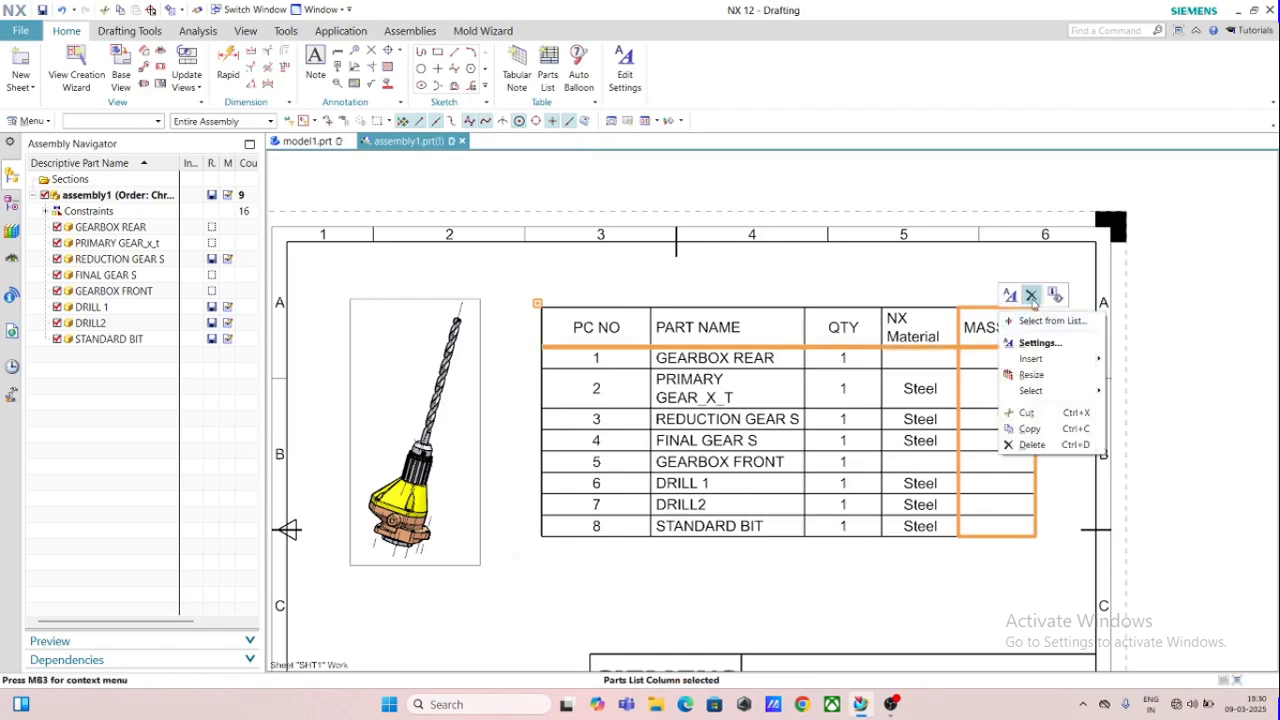
pyautogui.click(1031, 297)
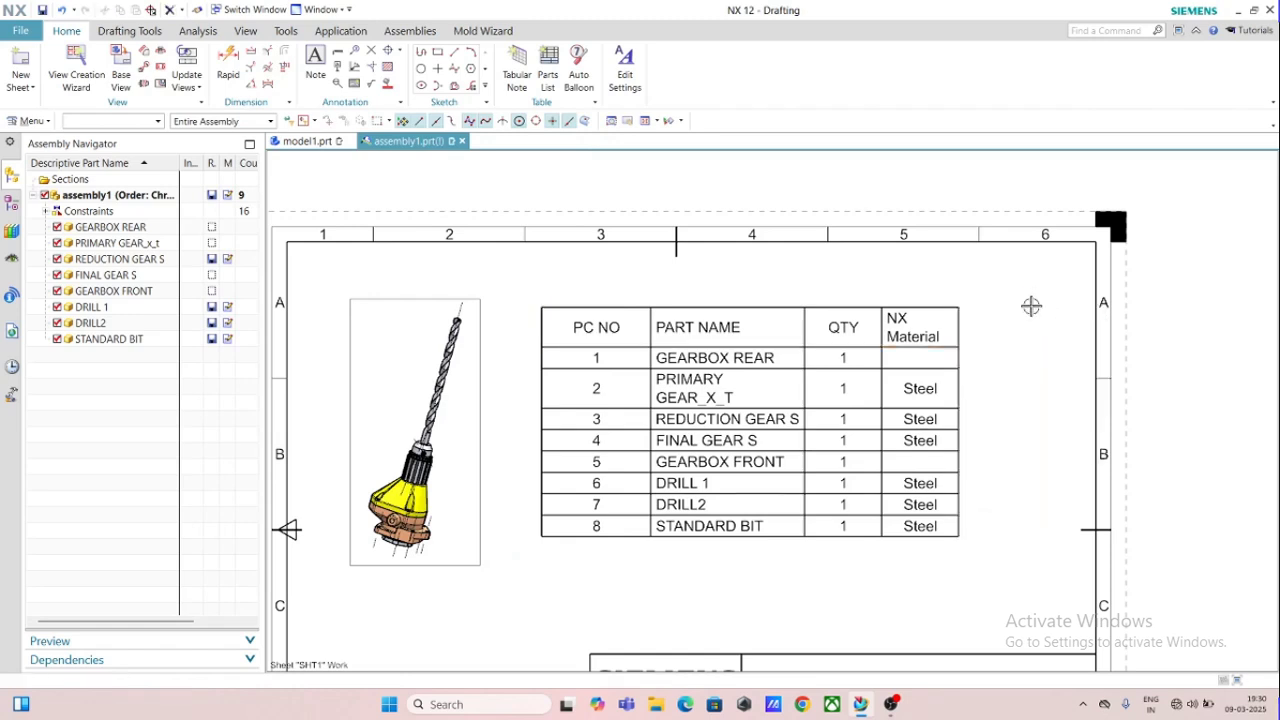
# Insert a new column to the right of the NX Material column in the parts list
pyautogui.click(943, 311)
pyautogui.rightClick(943, 311)
pyautogui.moveTo(975, 366)
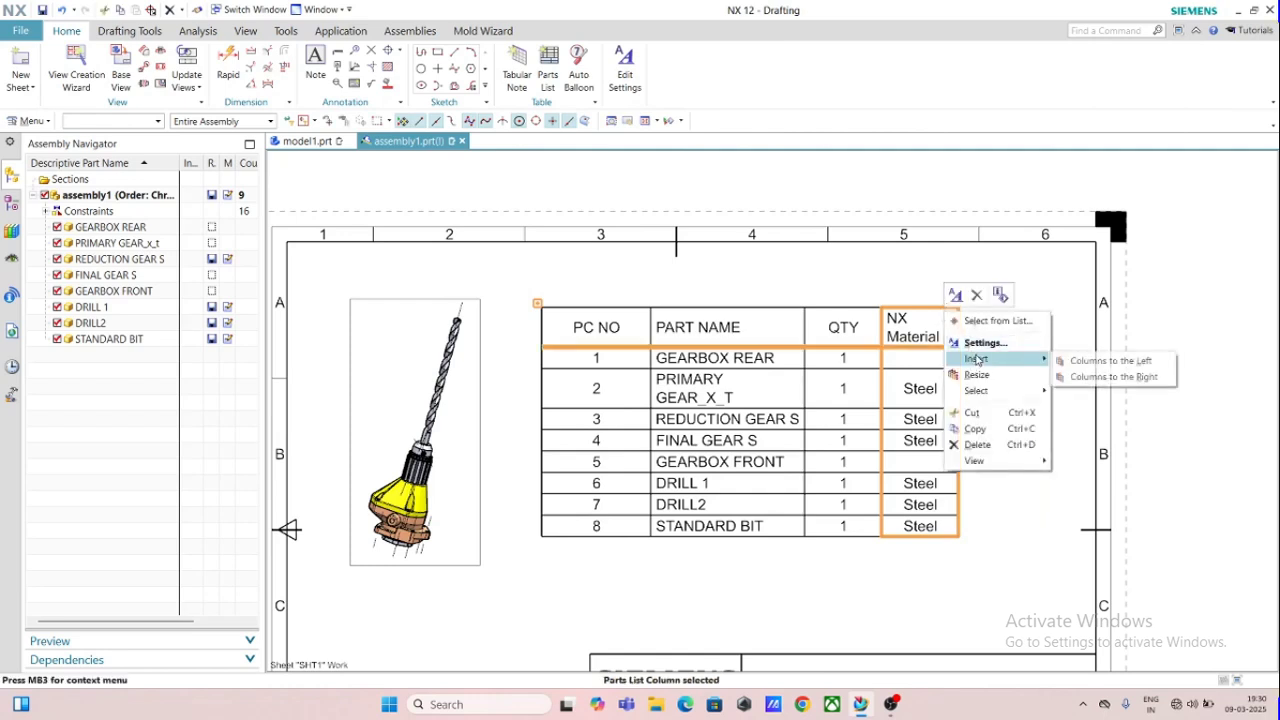
pyautogui.click(1113, 377)
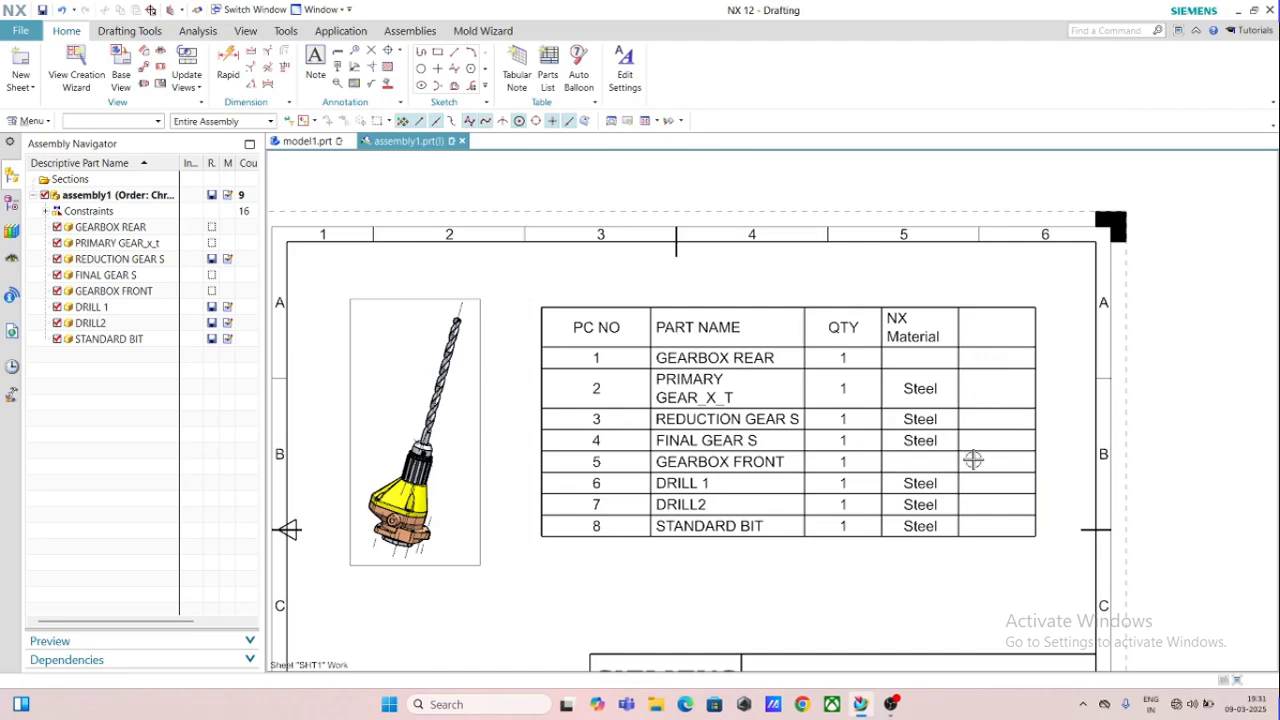
# Assign the $MASS attribute to the new empty column at the end of the parts list
pyautogui.click(978, 530)
pyautogui.rightClick(978, 530)
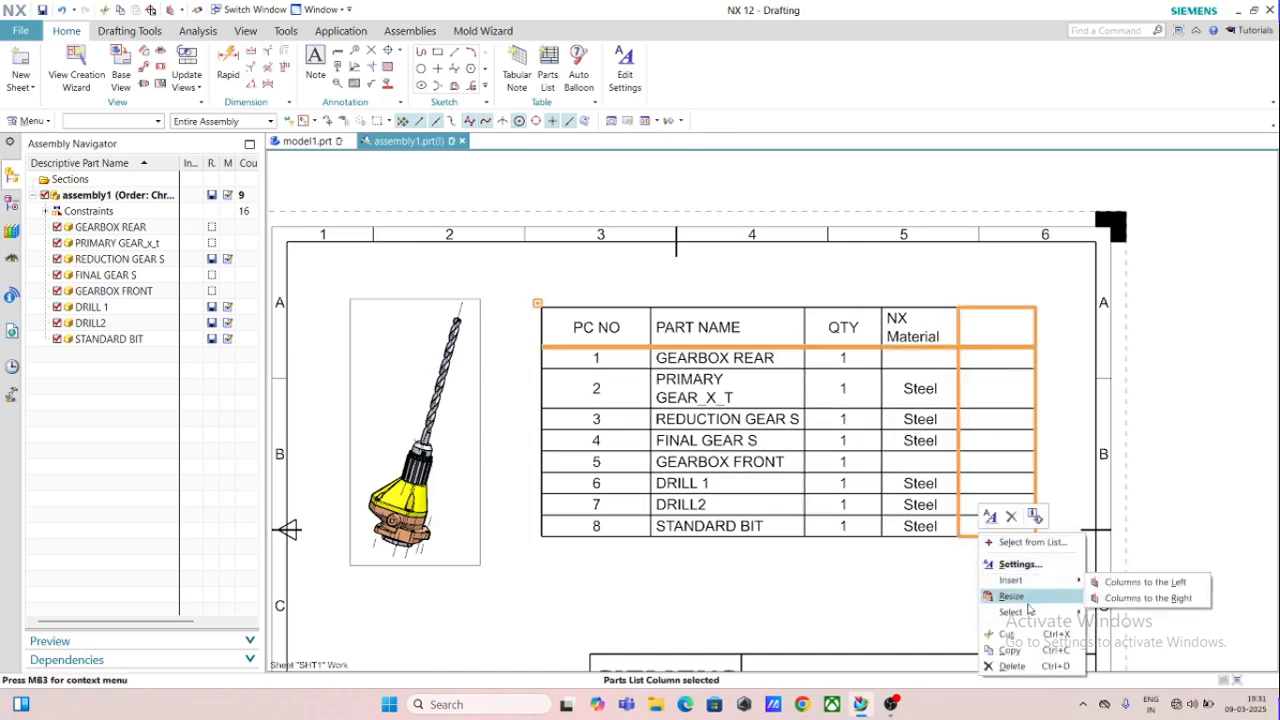
pyautogui.moveTo(1027, 619)
pyautogui.click(1108, 613)
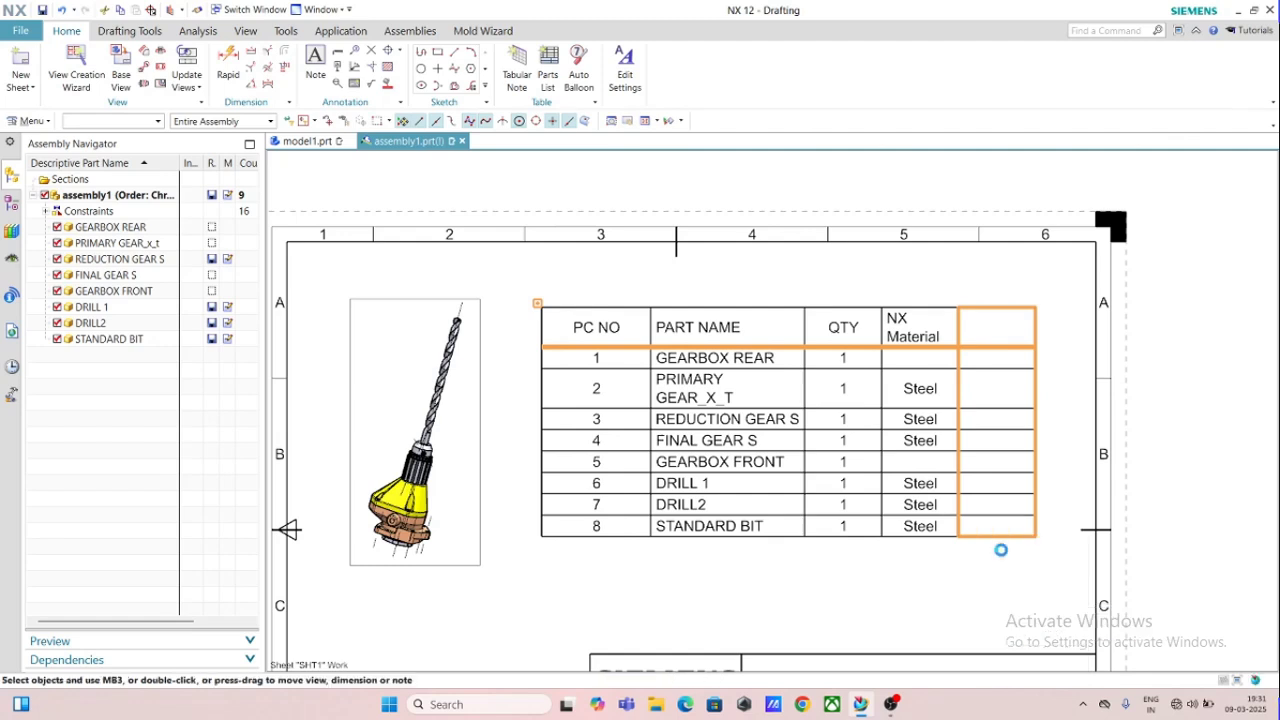
pyautogui.rightClick(984, 537)
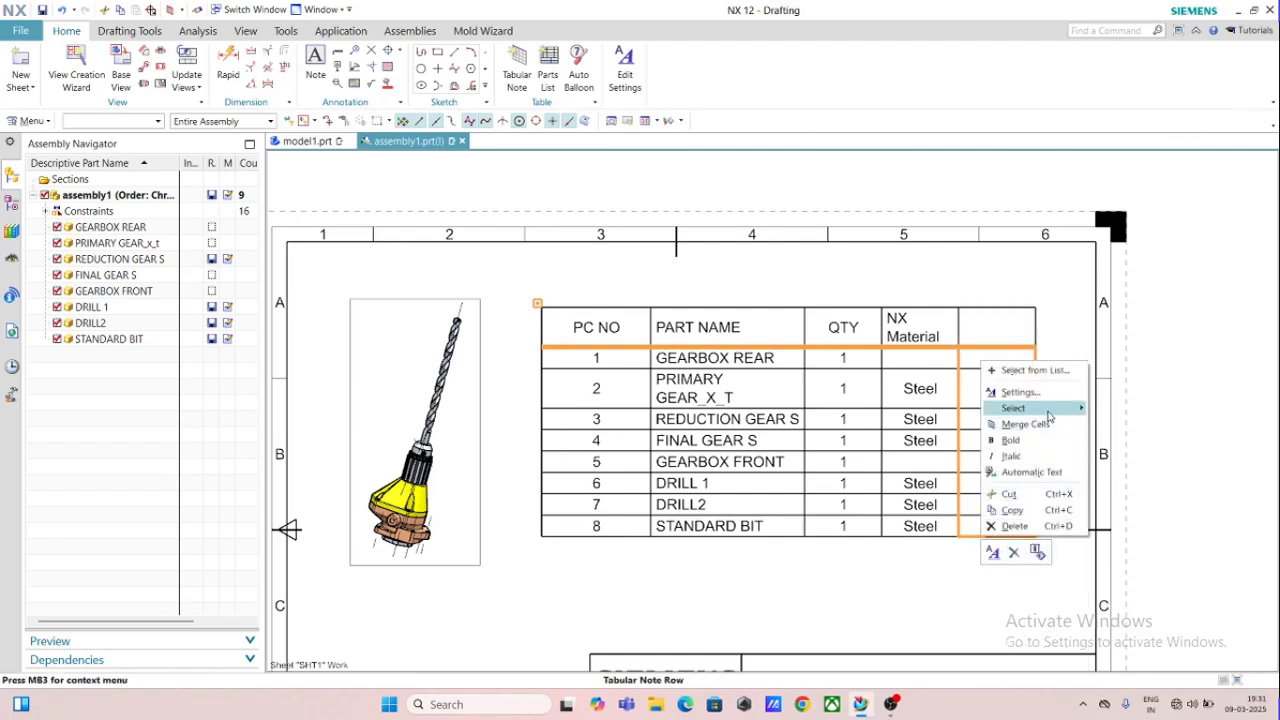
pyautogui.moveTo(1049, 413)
pyautogui.click(1122, 428)
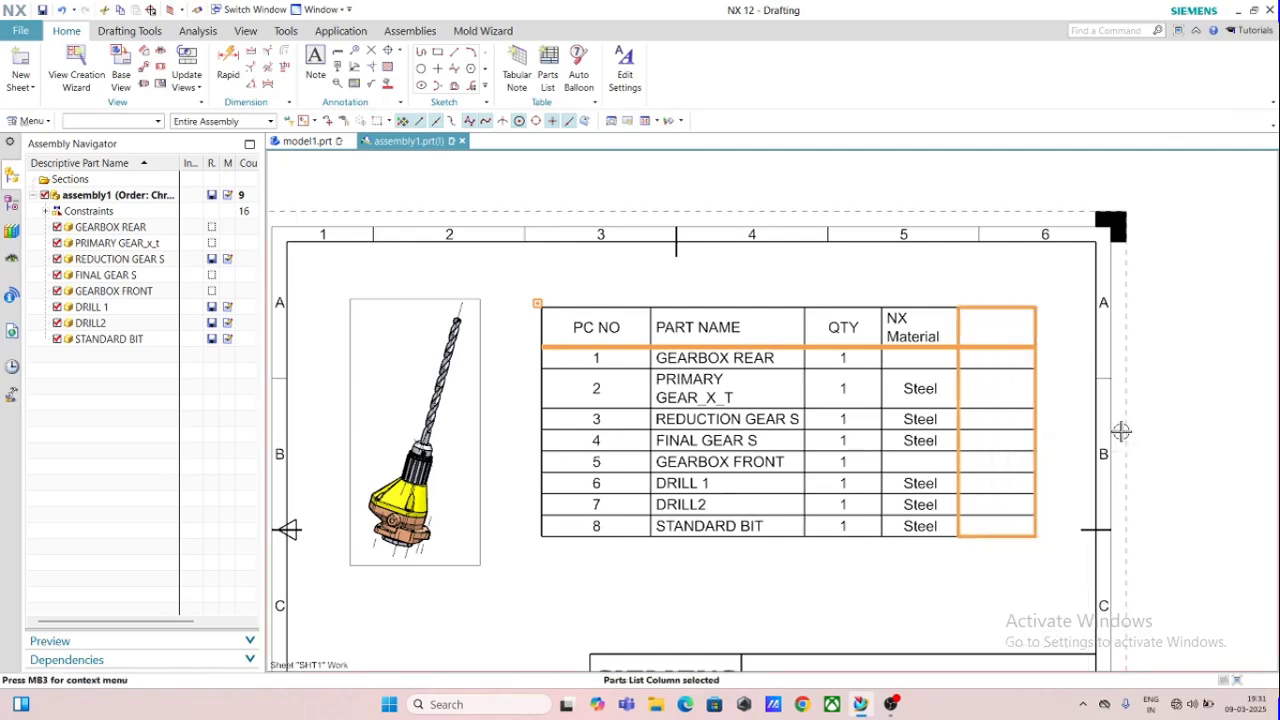
pyautogui.rightClick(996, 304)
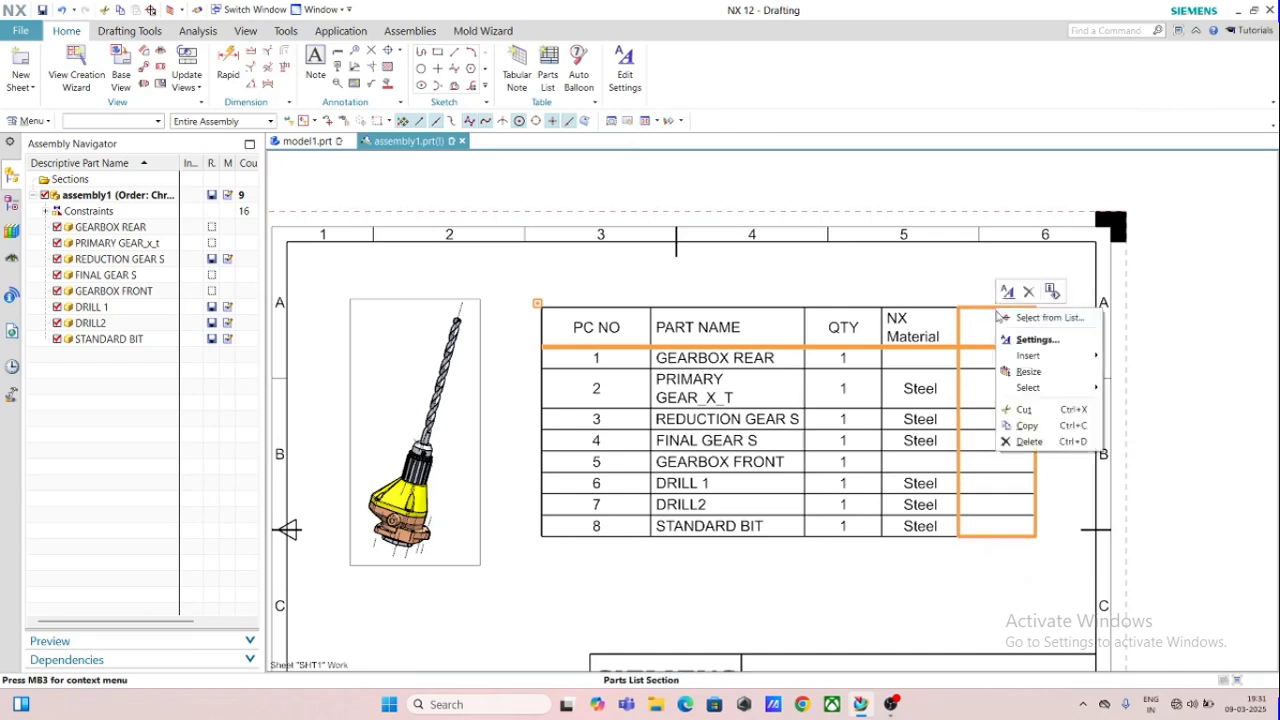
pyautogui.moveTo(1048, 360)
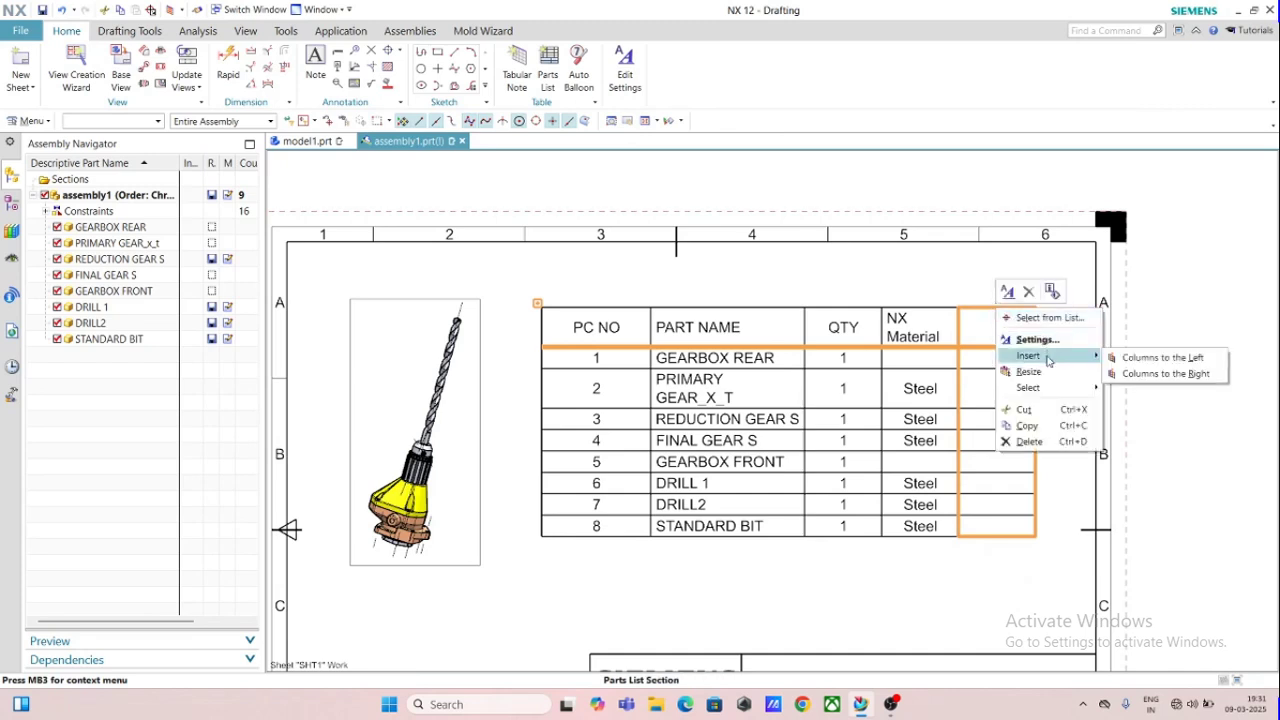
pyautogui.click(1036, 339)
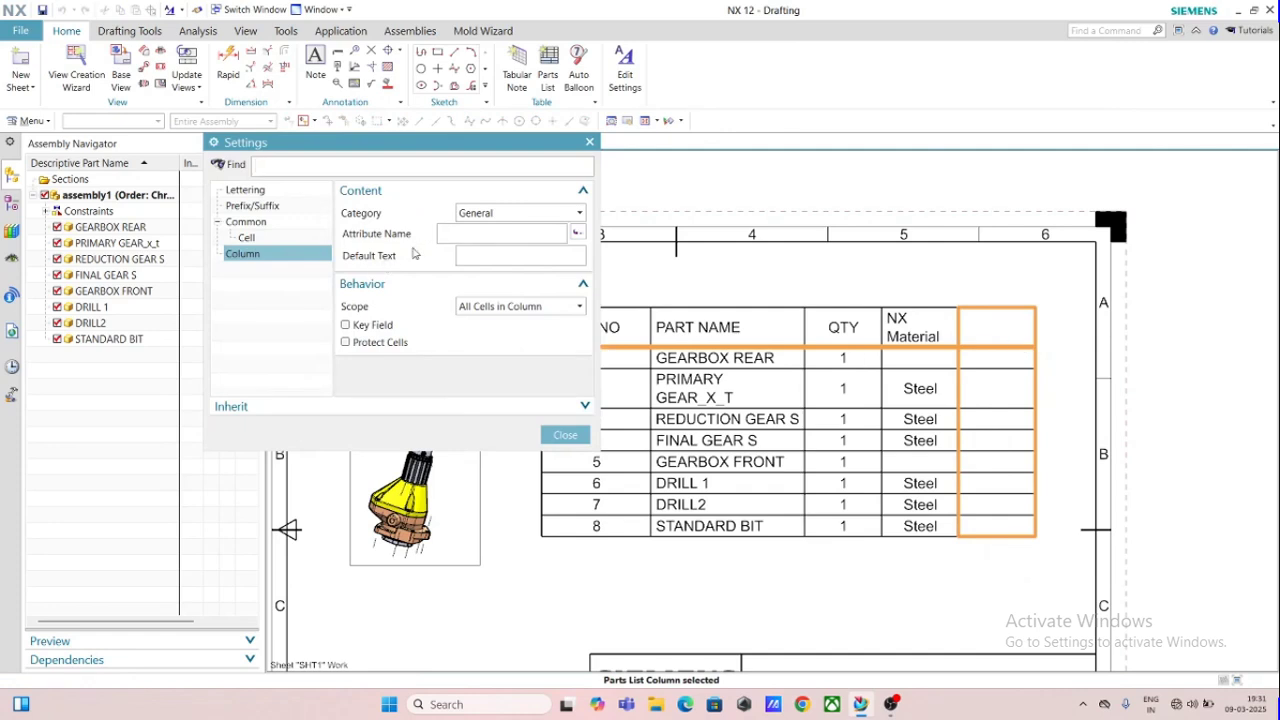
pyautogui.click(579, 234)
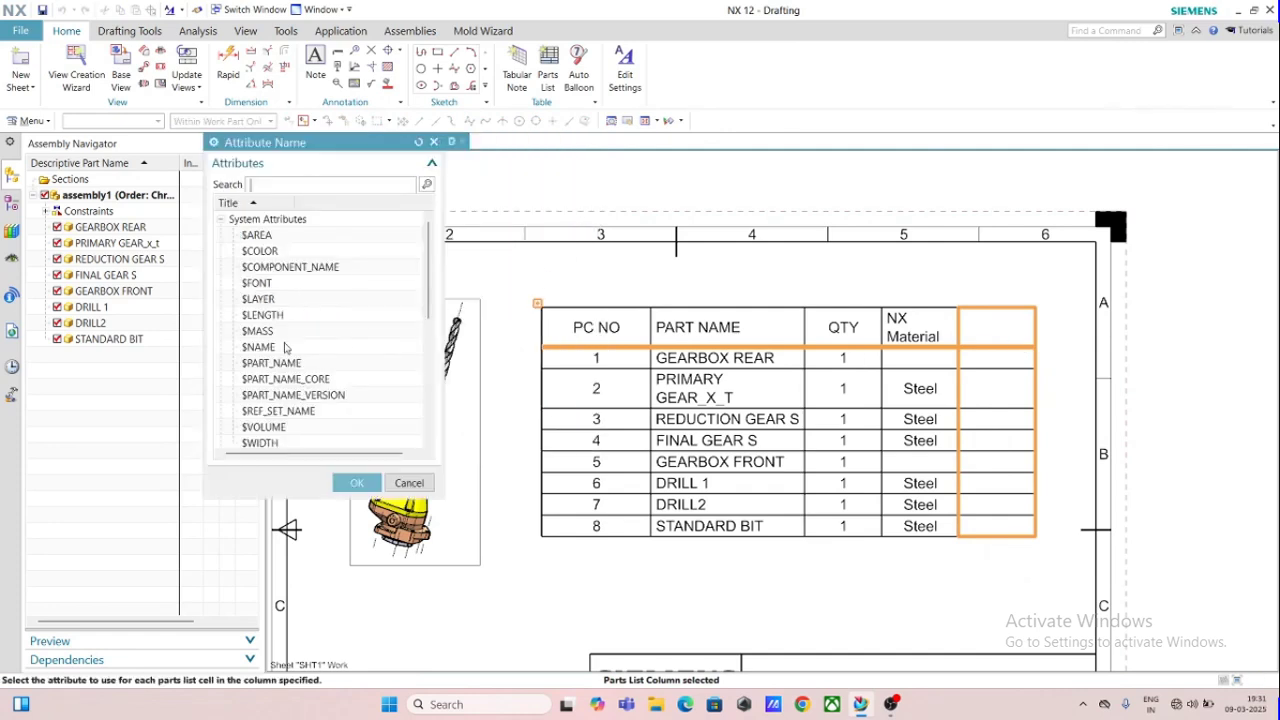
pyautogui.click(263, 333)
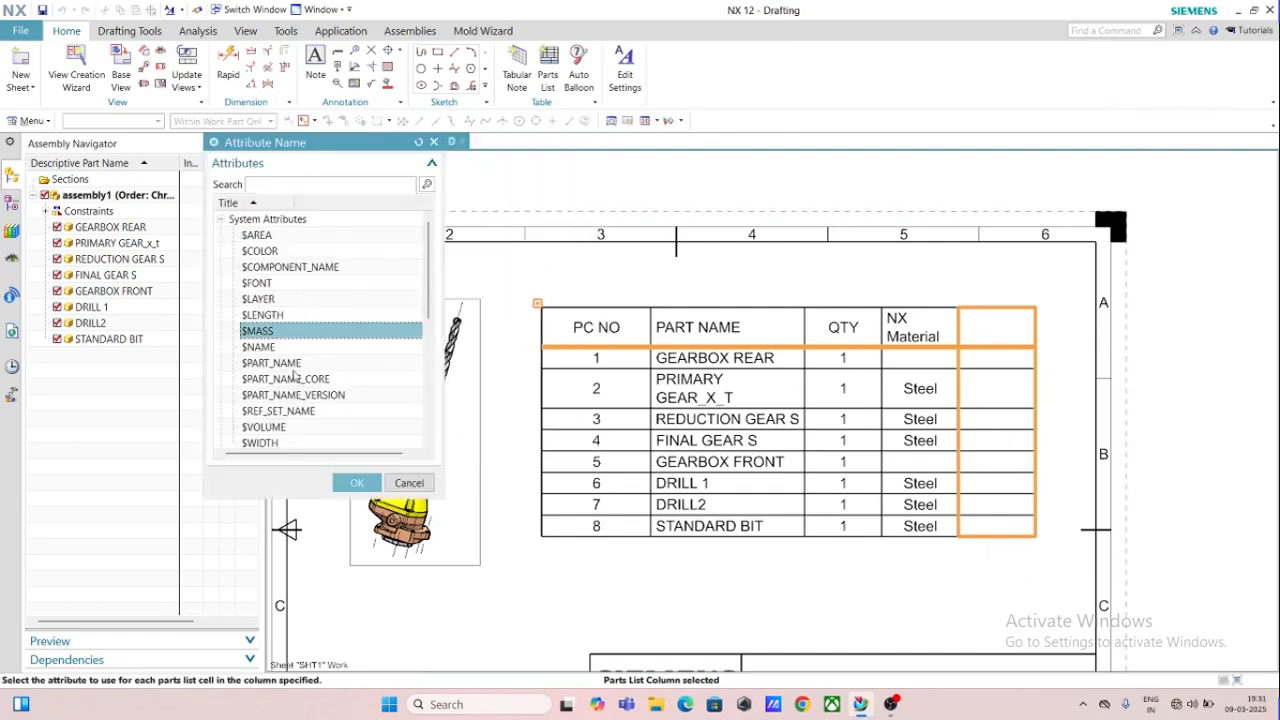
pyautogui.click(357, 482)
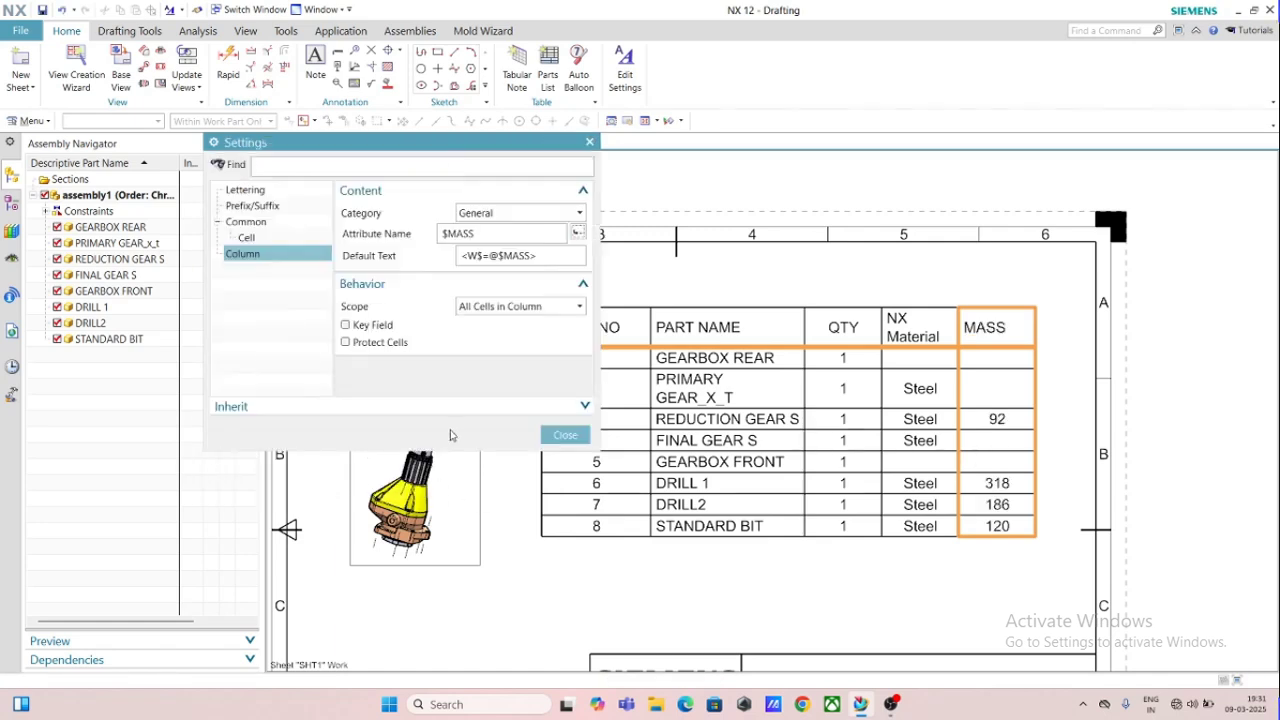
pyautogui.click(565, 434)
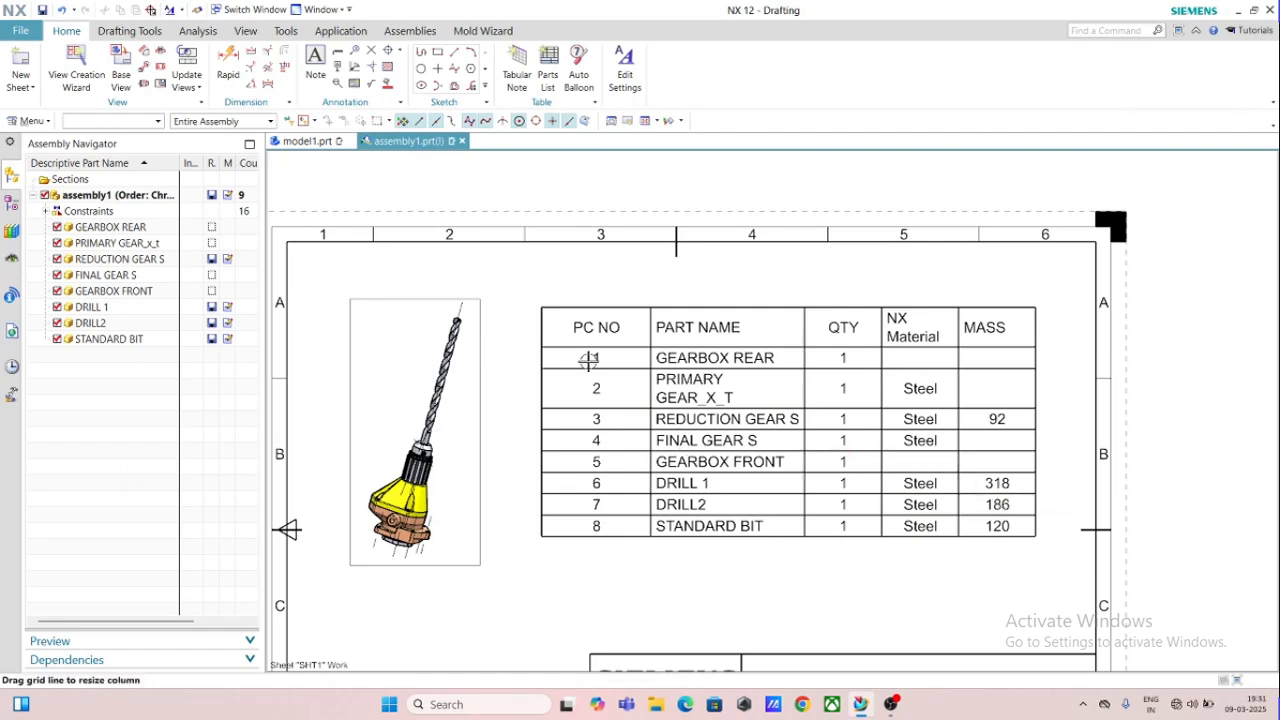
# Delete the drill assembly view and the whole parts list from the drawing sheet
pyautogui.scroll(2, 823, 446)
pyautogui.scroll(-2, 786, 434)
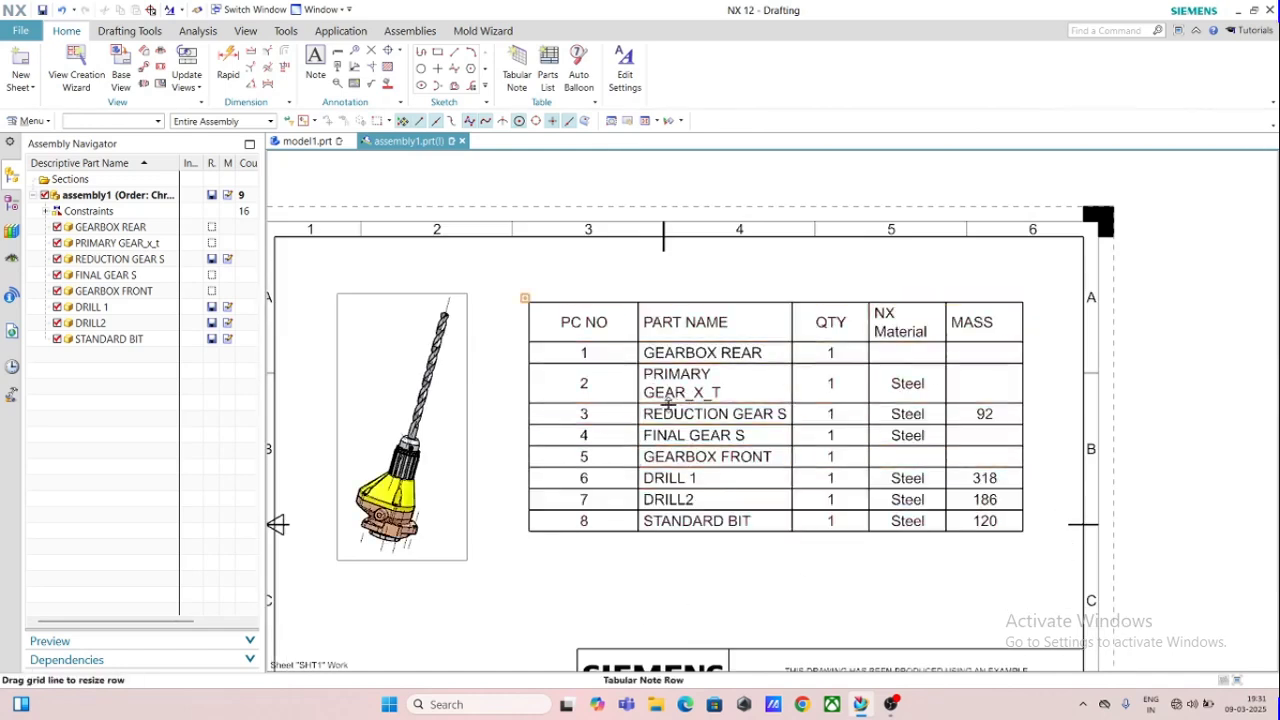
pyautogui.scroll(1, 430, 370)
pyautogui.scroll(-1, 457, 402)
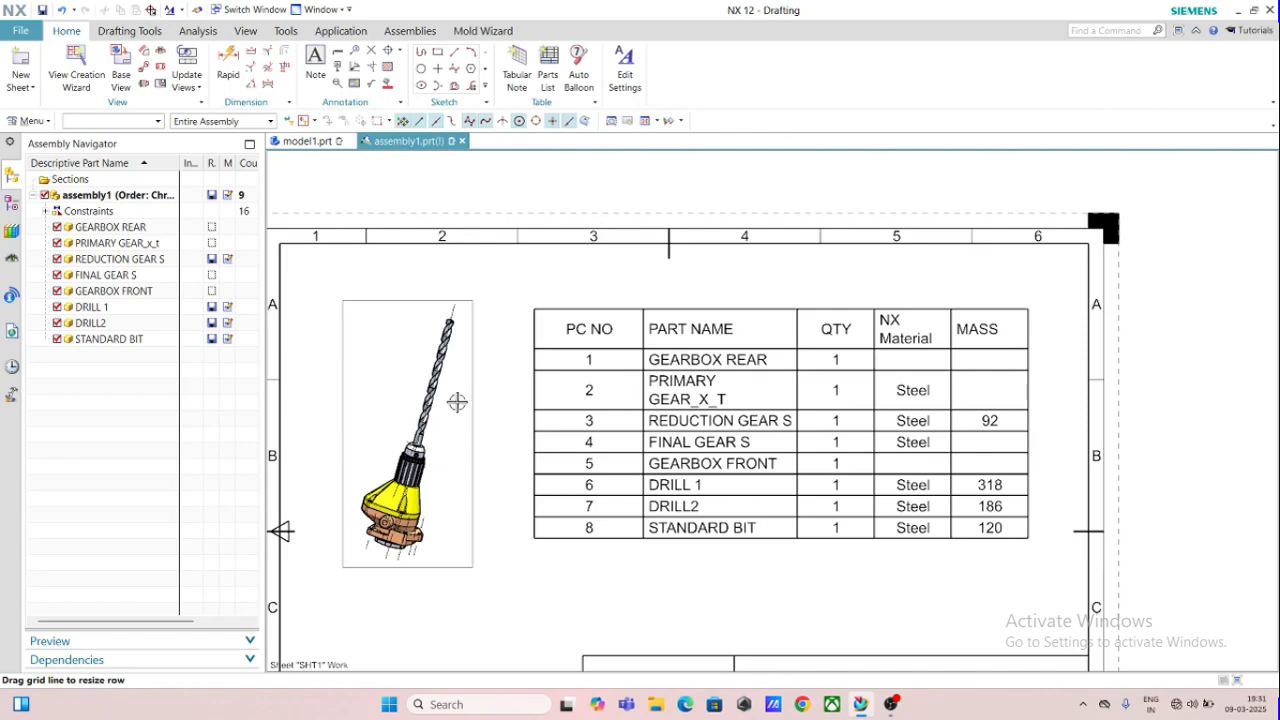
pyautogui.click(473, 342)
pyautogui.click(582, 326)
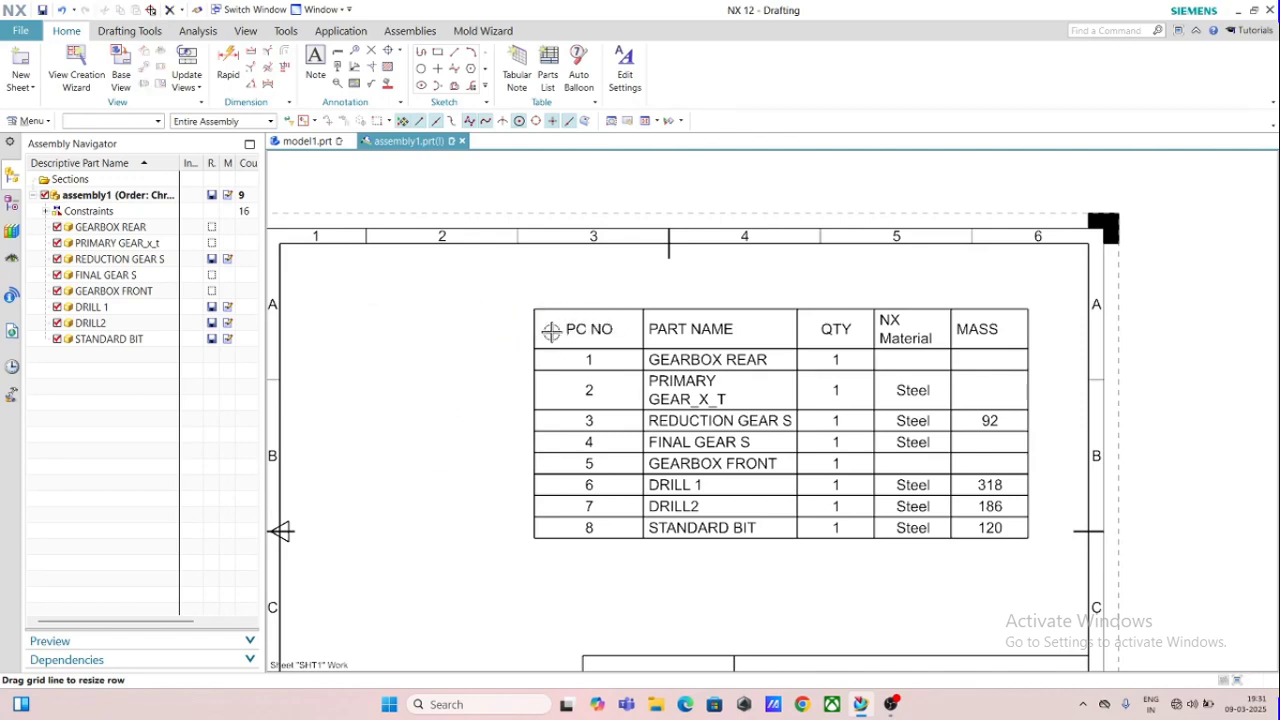
pyautogui.click(537, 305)
pyautogui.press('Delete')
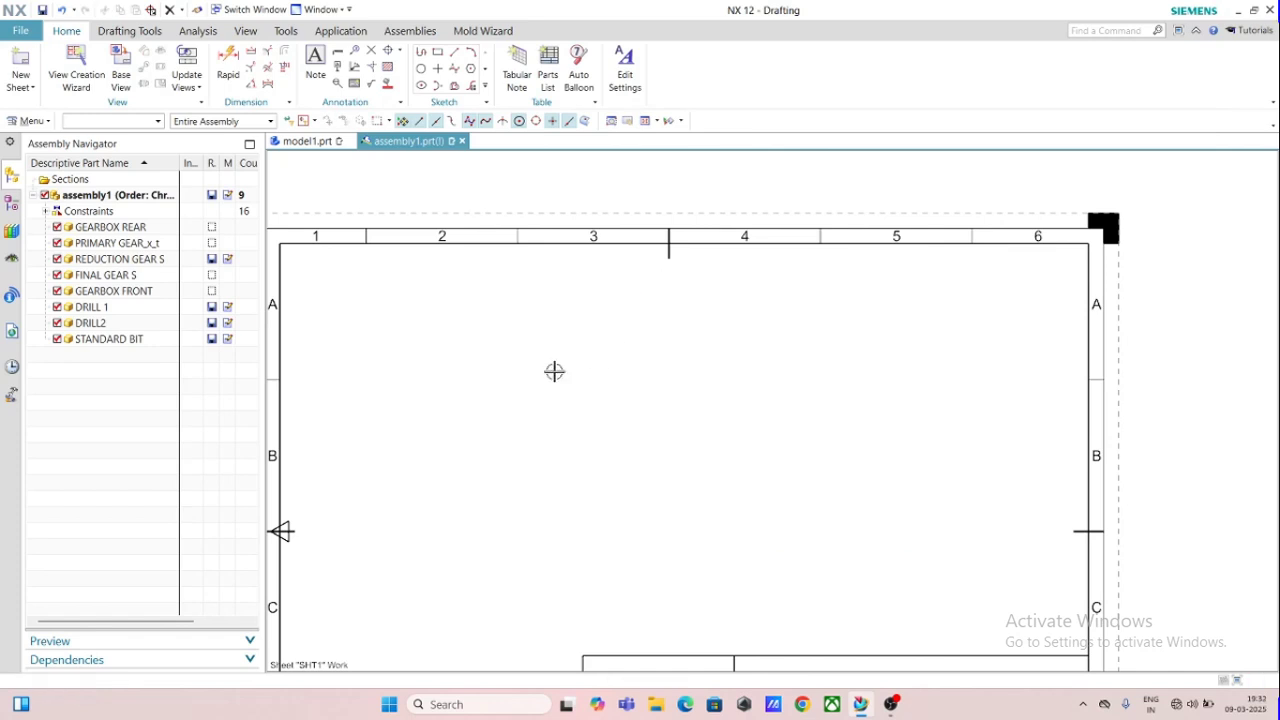
# Start a base view and browse from the drill bit folder to the ASM folder to find another part
pyautogui.scroll(-4, 540, 372)
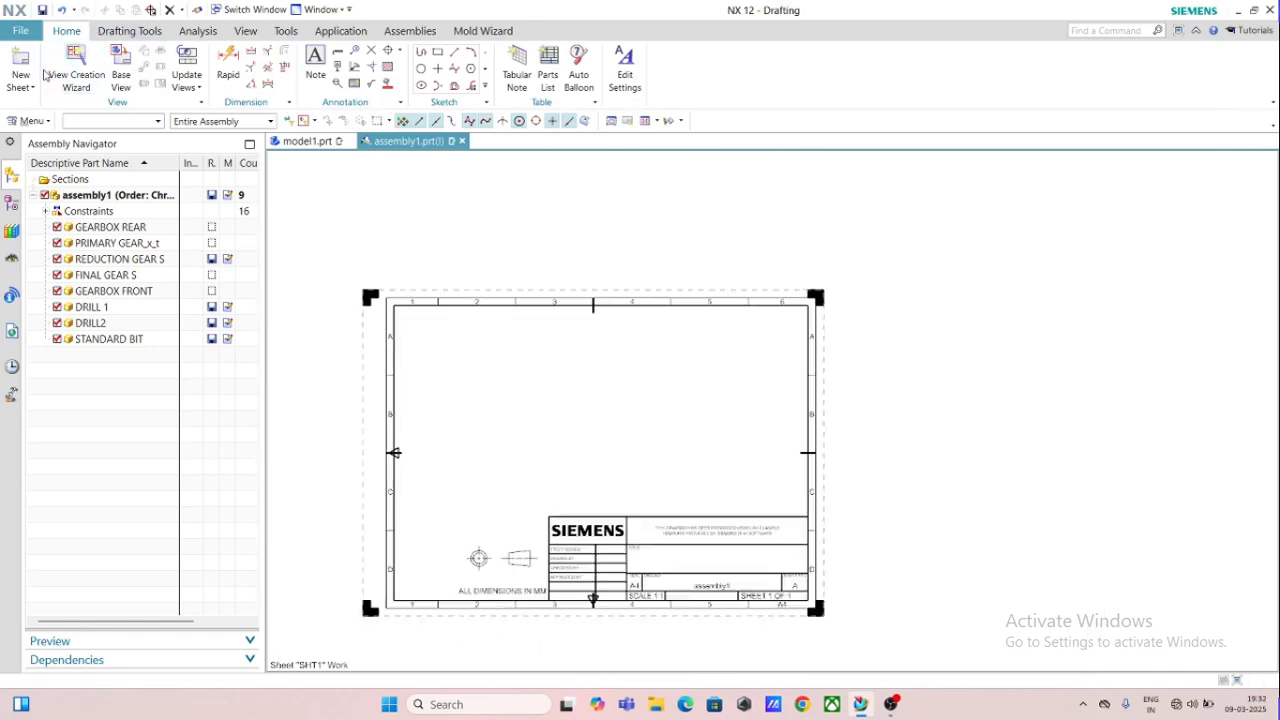
pyautogui.click(121, 58)
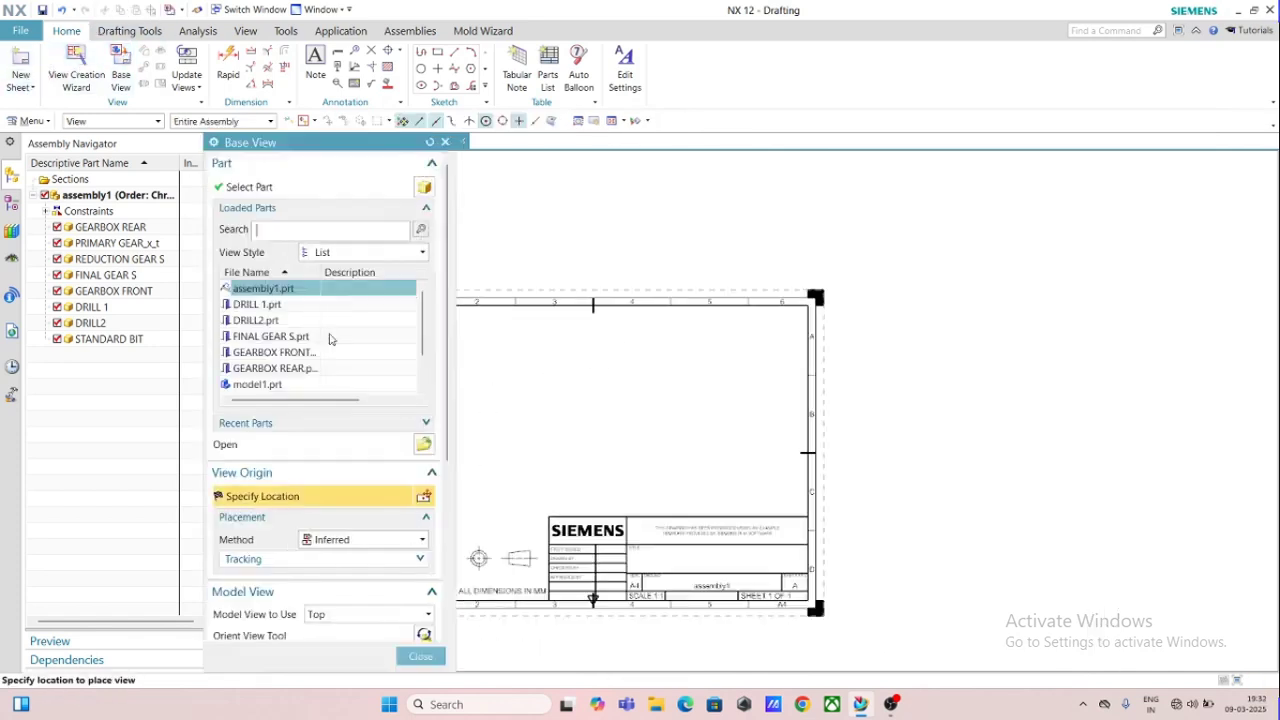
pyautogui.click(424, 445)
pyautogui.click(158, 331)
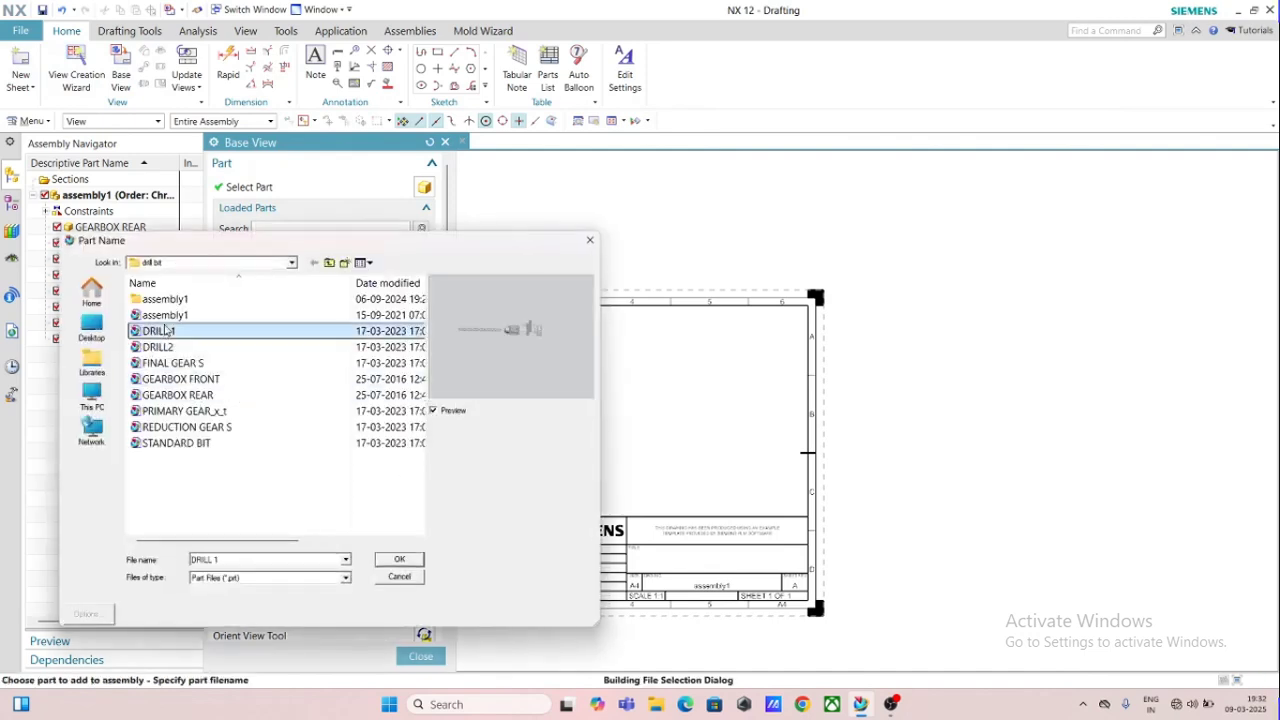
pyautogui.click(172, 363)
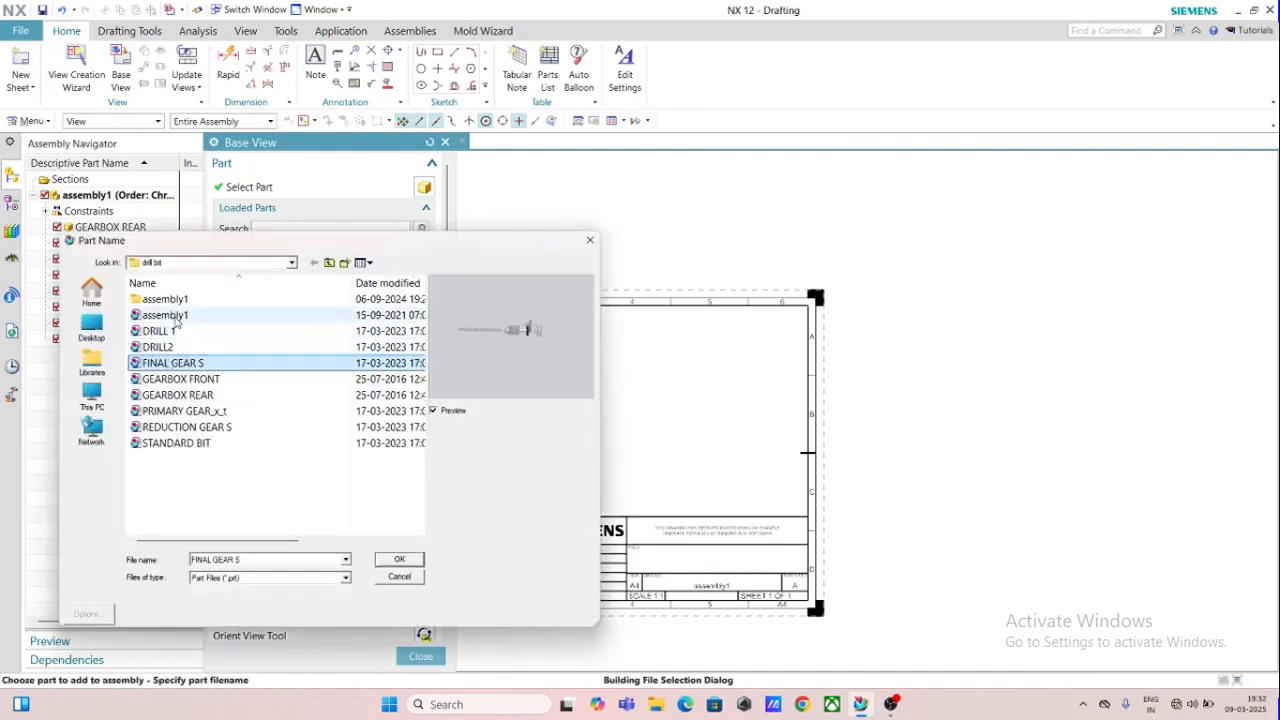
pyautogui.click(329, 262)
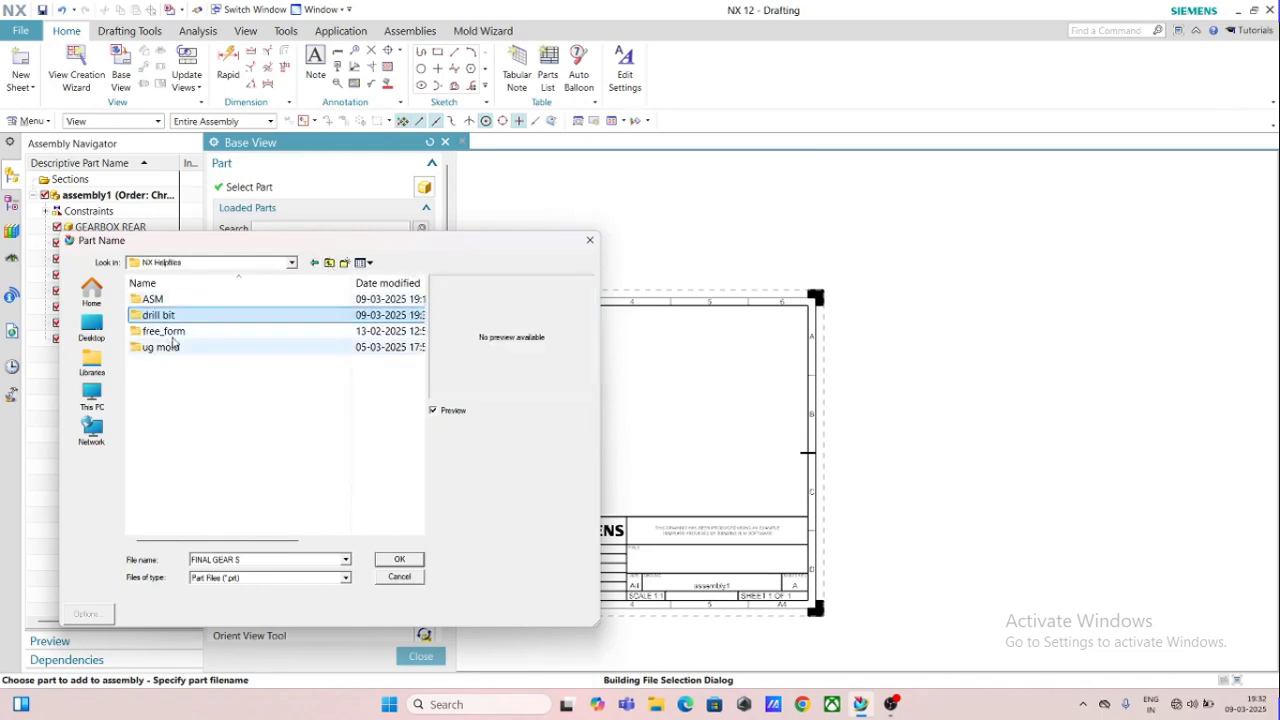
pyautogui.doubleClick(181, 300)
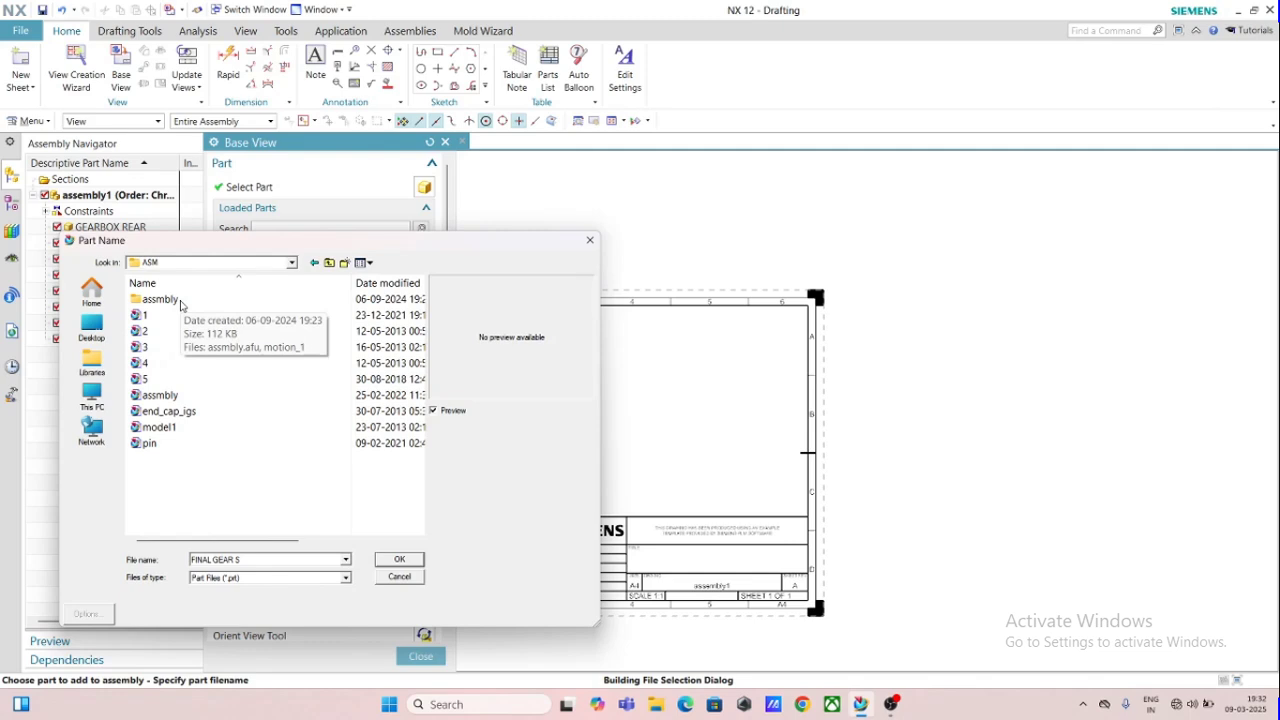
# Preview parts in the ASM folder and load part 5, leaving Base View without placing a view
pyautogui.click(170, 350)
pyautogui.click(160, 363)
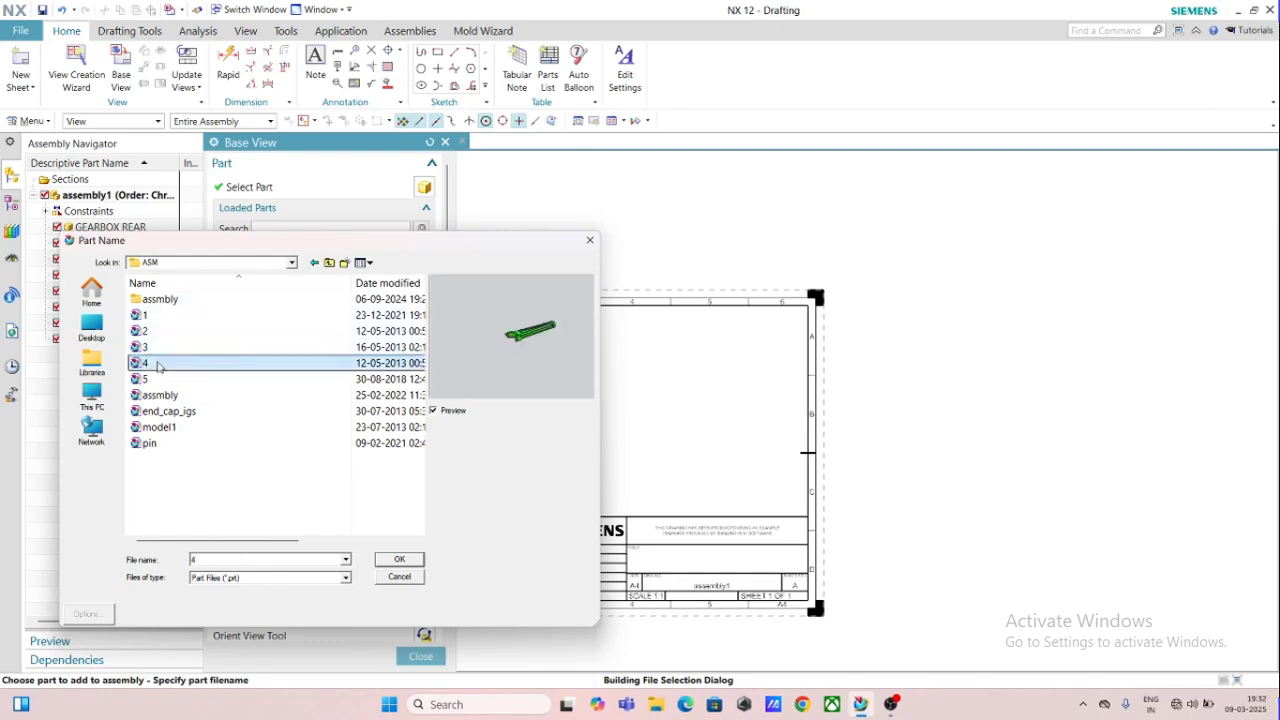
pyautogui.click(153, 331)
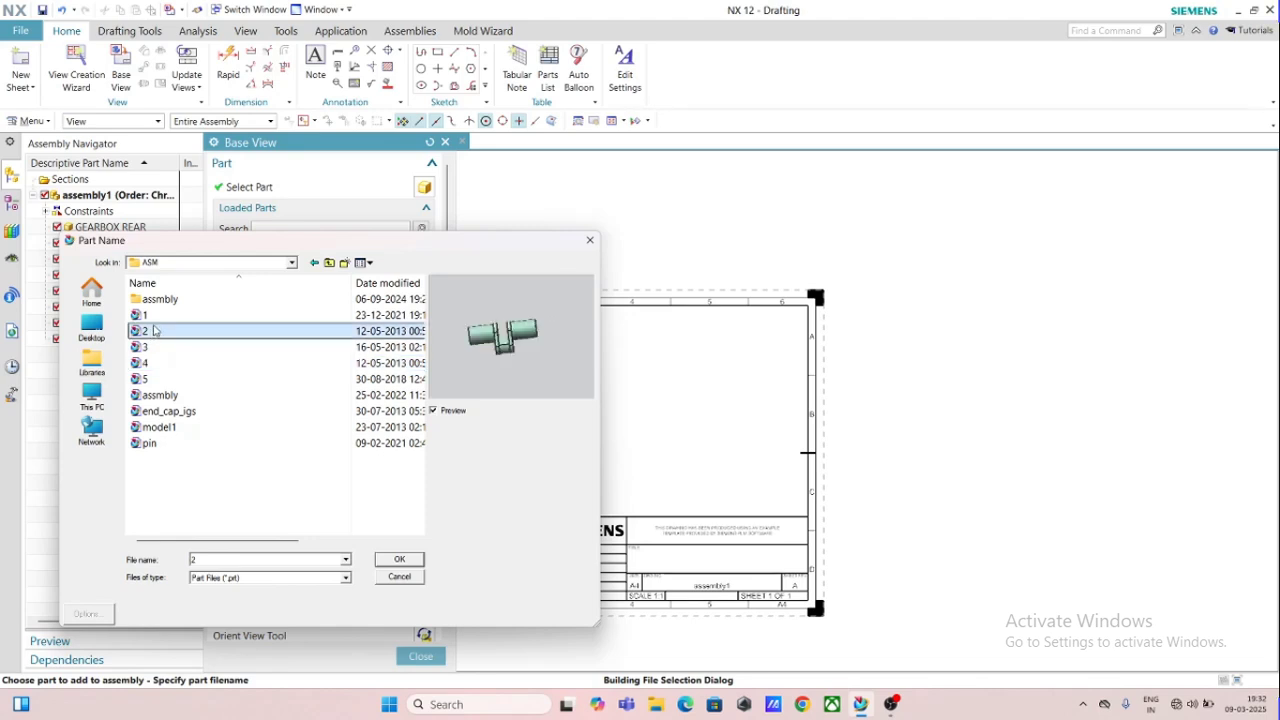
pyautogui.click(149, 380)
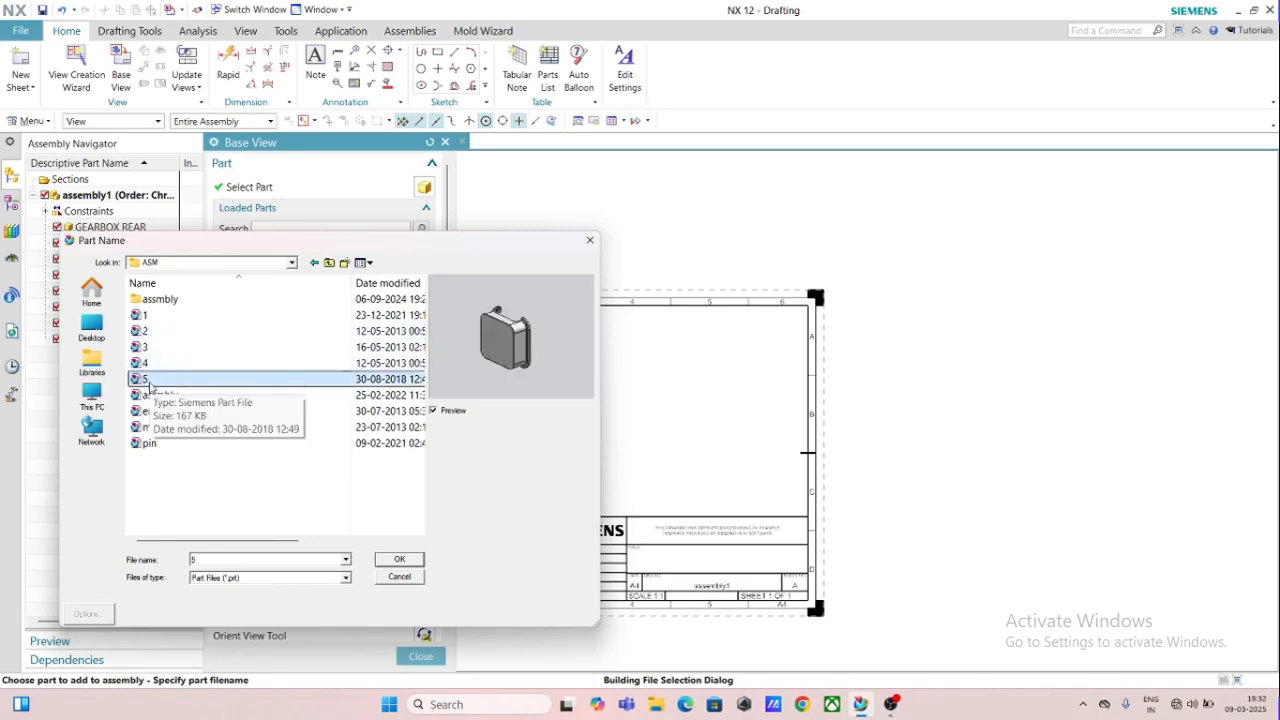
pyautogui.click(396, 561)
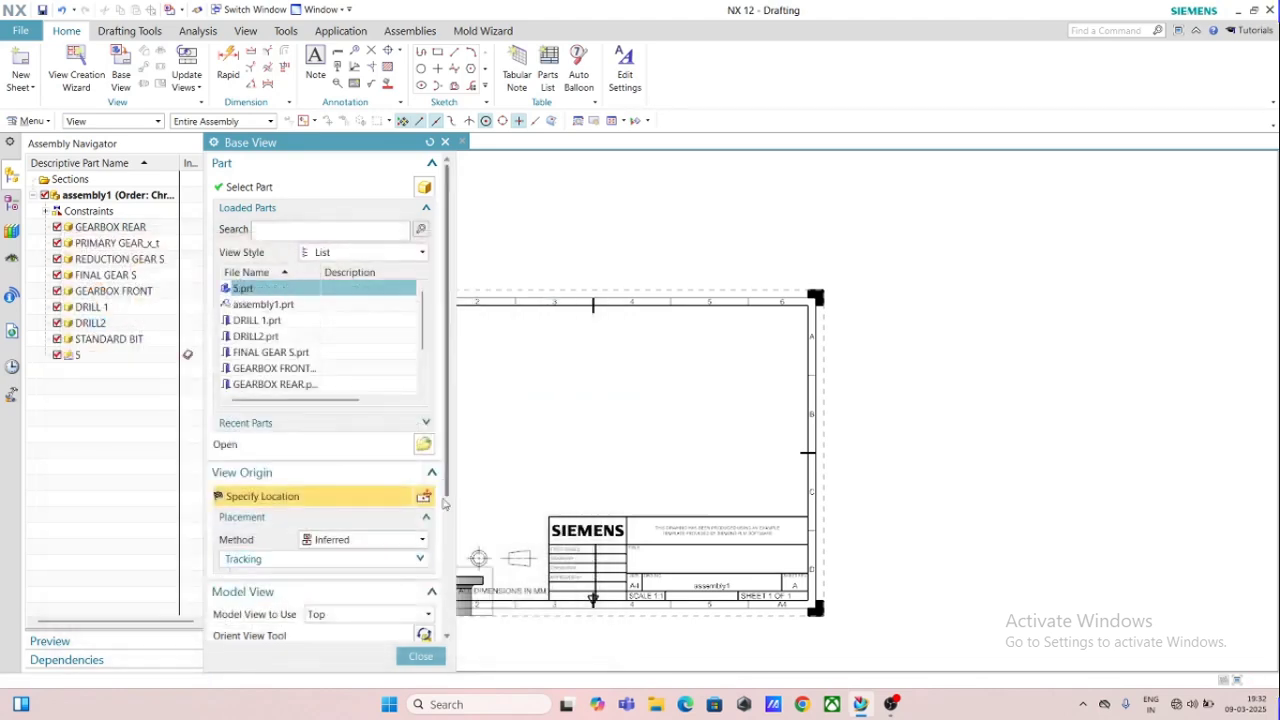
pyautogui.click(421, 657)
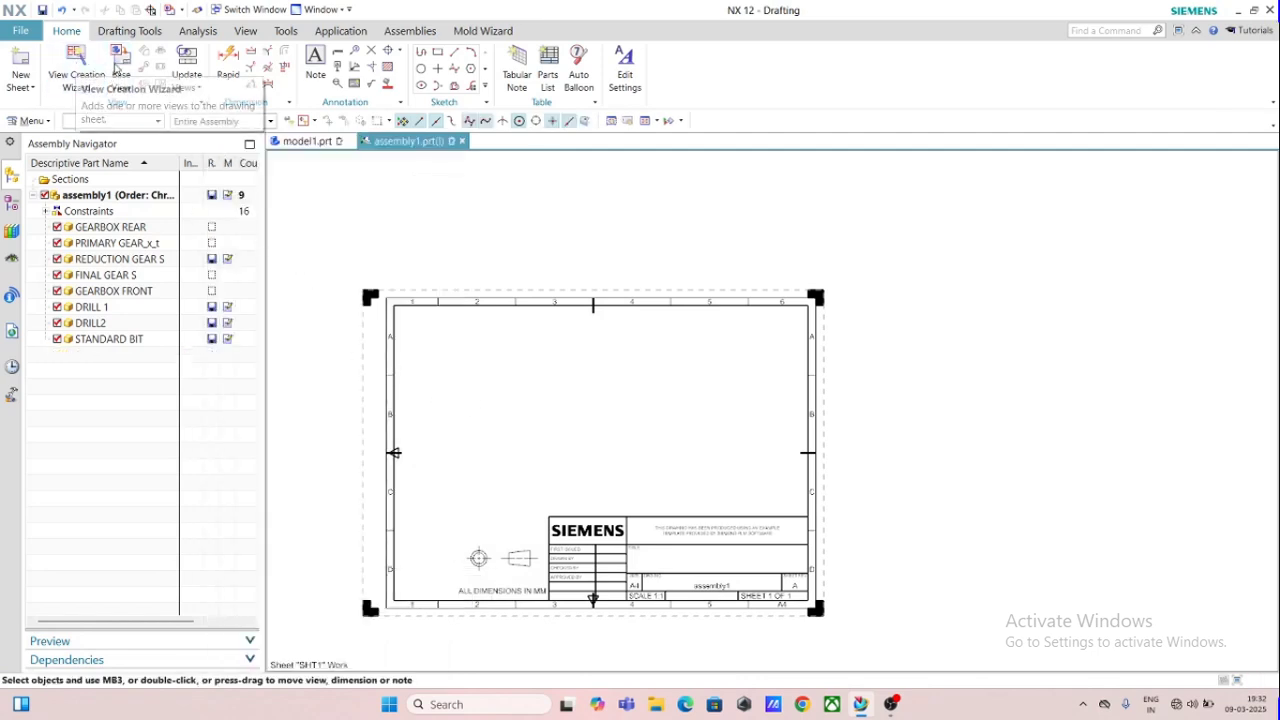
pyautogui.click(121, 68)
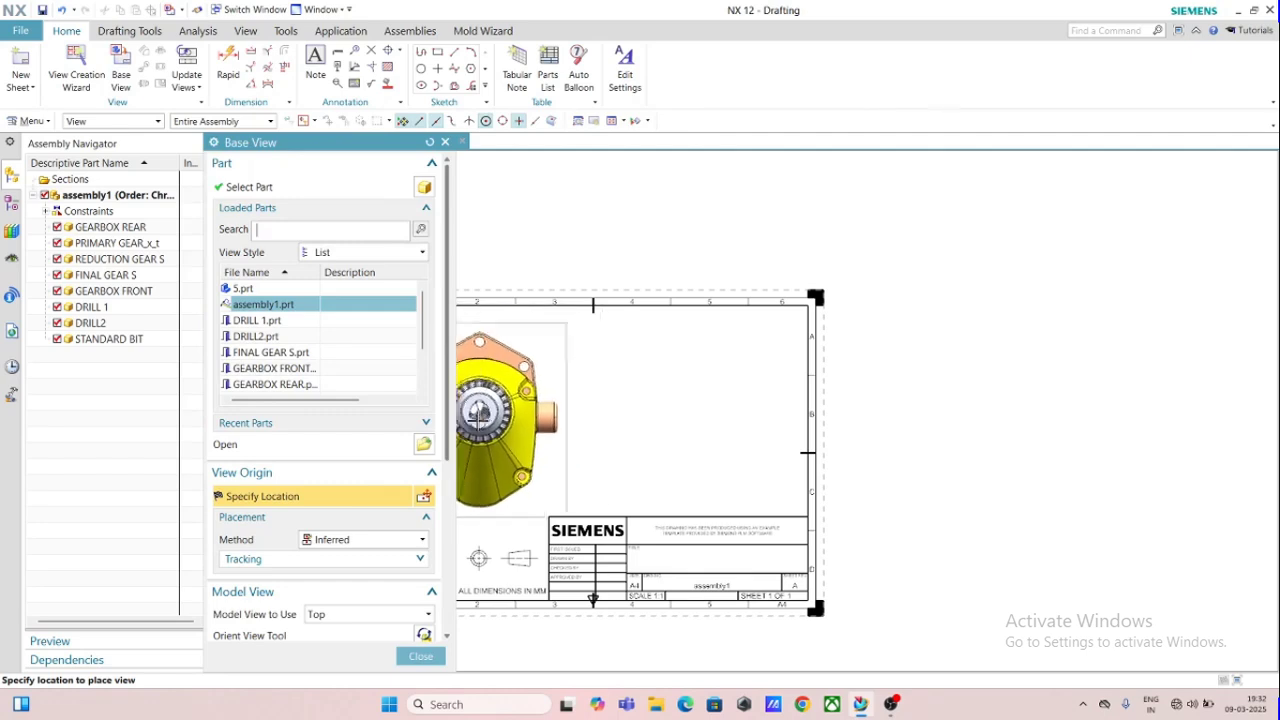
pyautogui.click(445, 142)
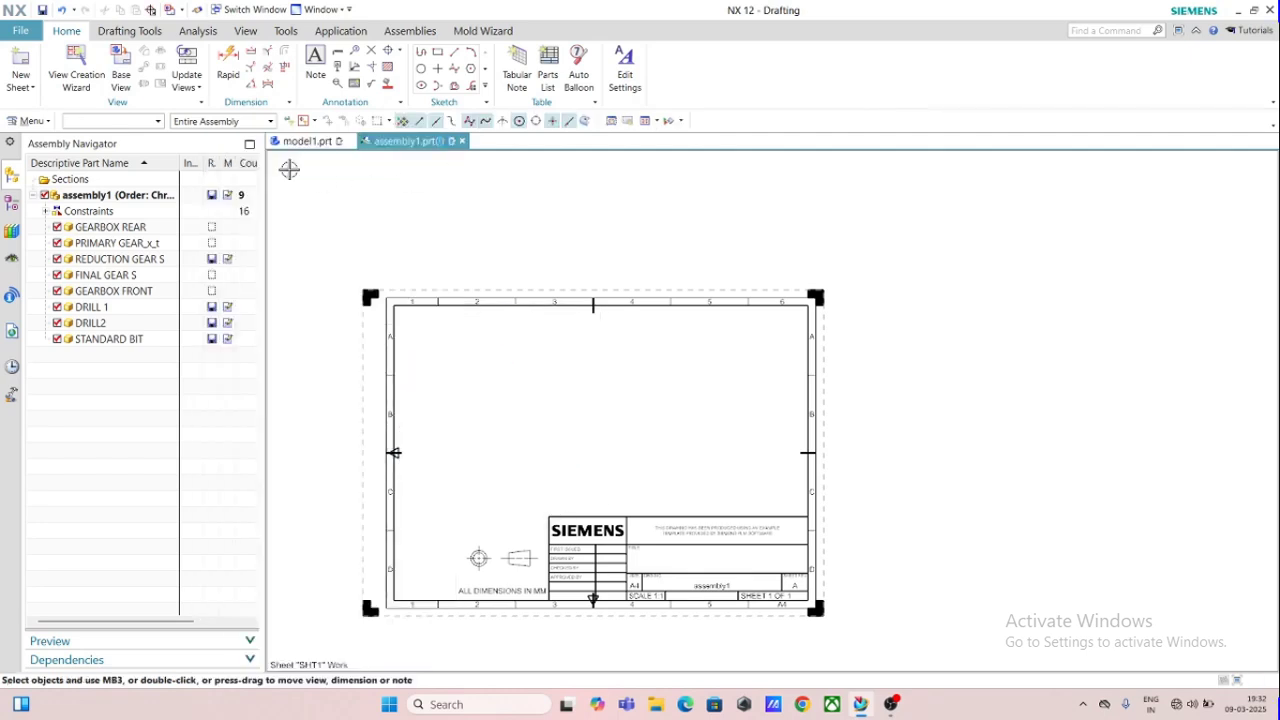
# Create two new standard-size A0 - 841 x 1189 drawing sheets at 1:1 scale in millimetres
pyautogui.click(21, 68)
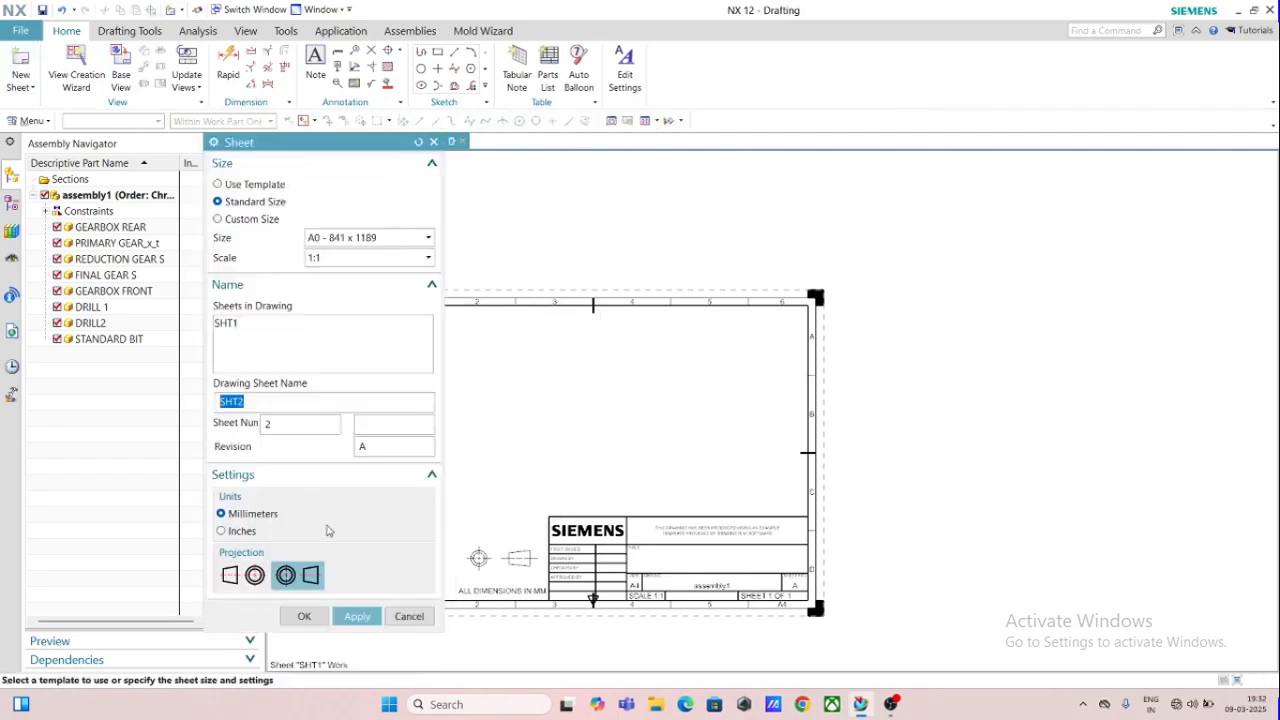
pyautogui.click(343, 616)
pyautogui.click(305, 616)
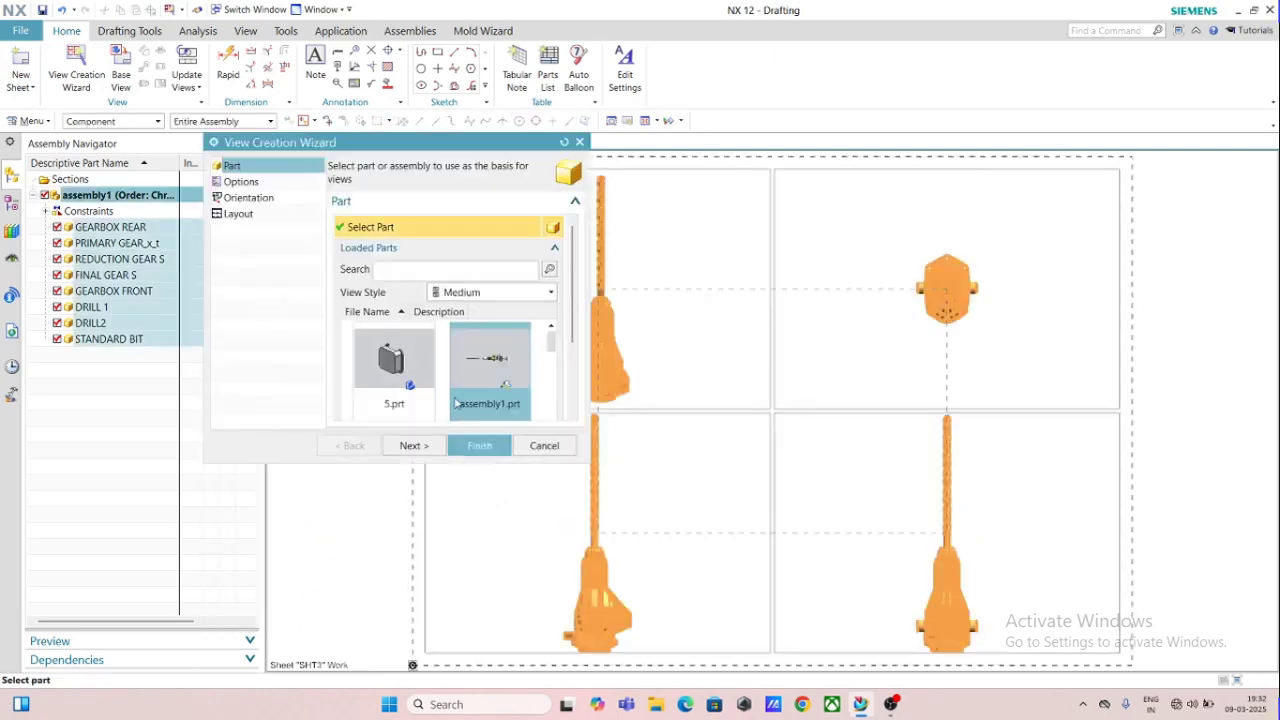
# Try a four-view layout of 5.prt with the View Creation Wizard on the empty sheet, and undo the views
pyautogui.click(527, 445)
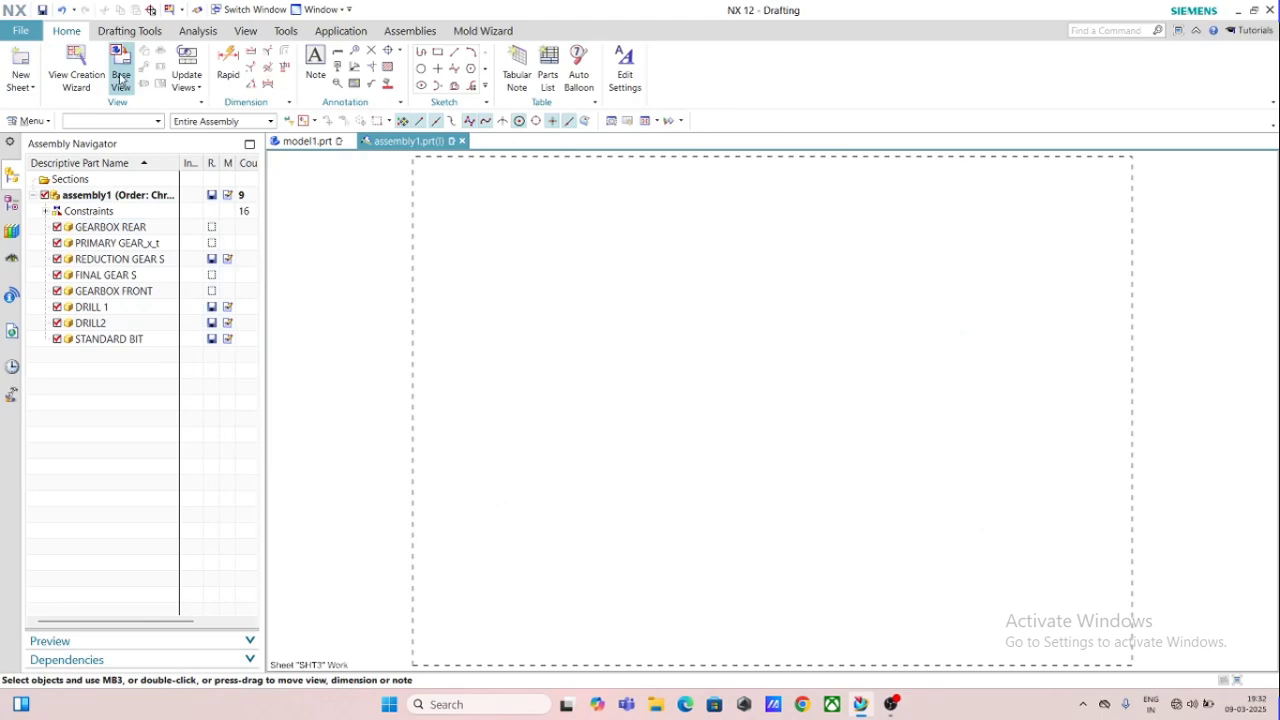
pyautogui.click(76, 66)
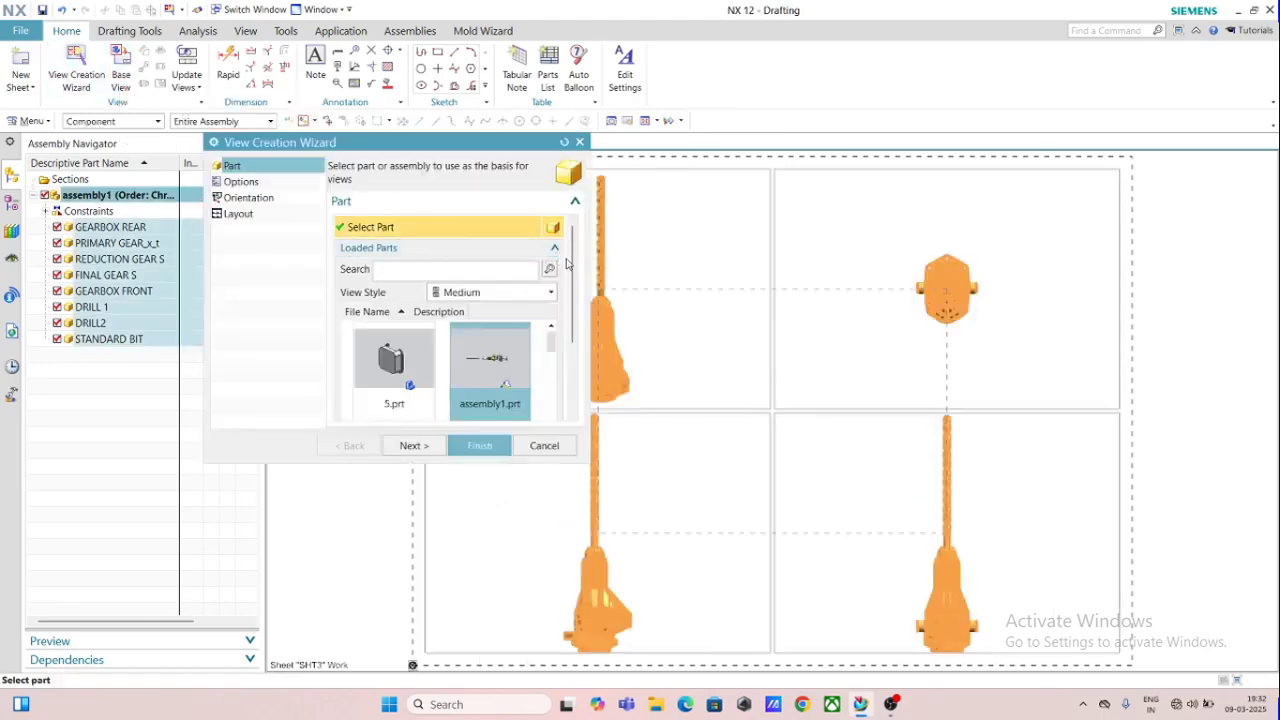
pyautogui.click(392, 362)
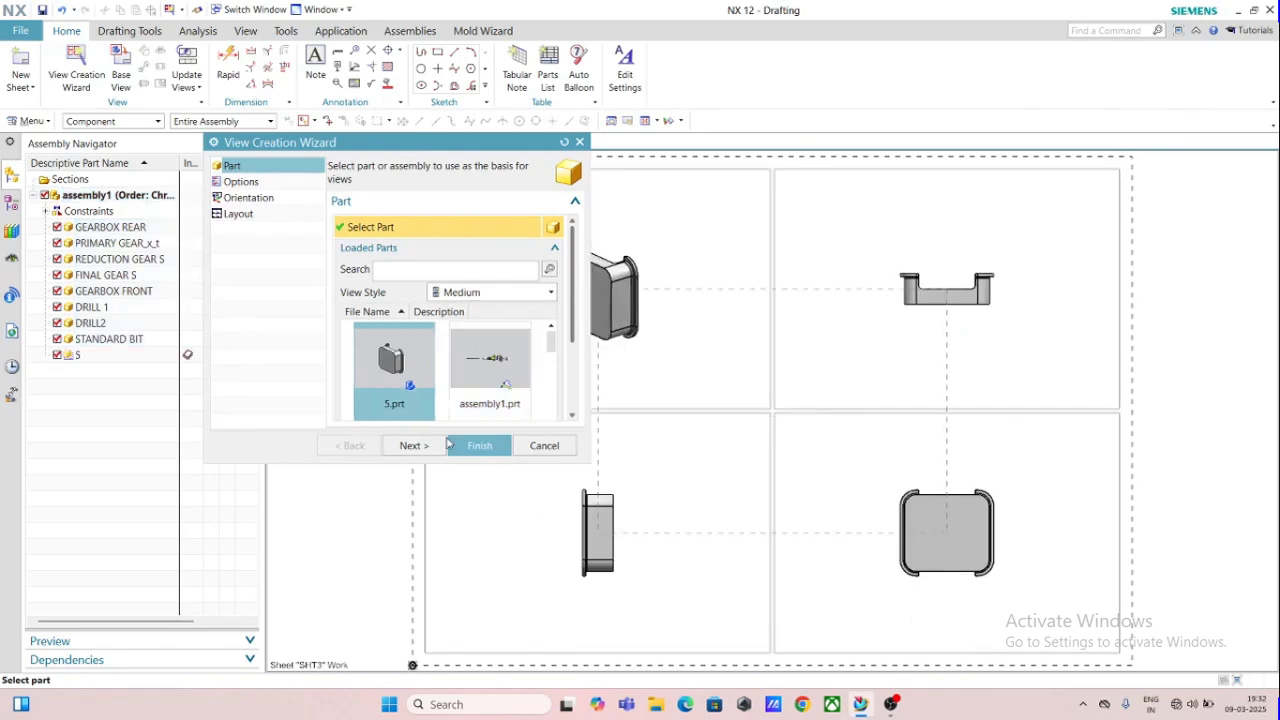
pyautogui.click(476, 446)
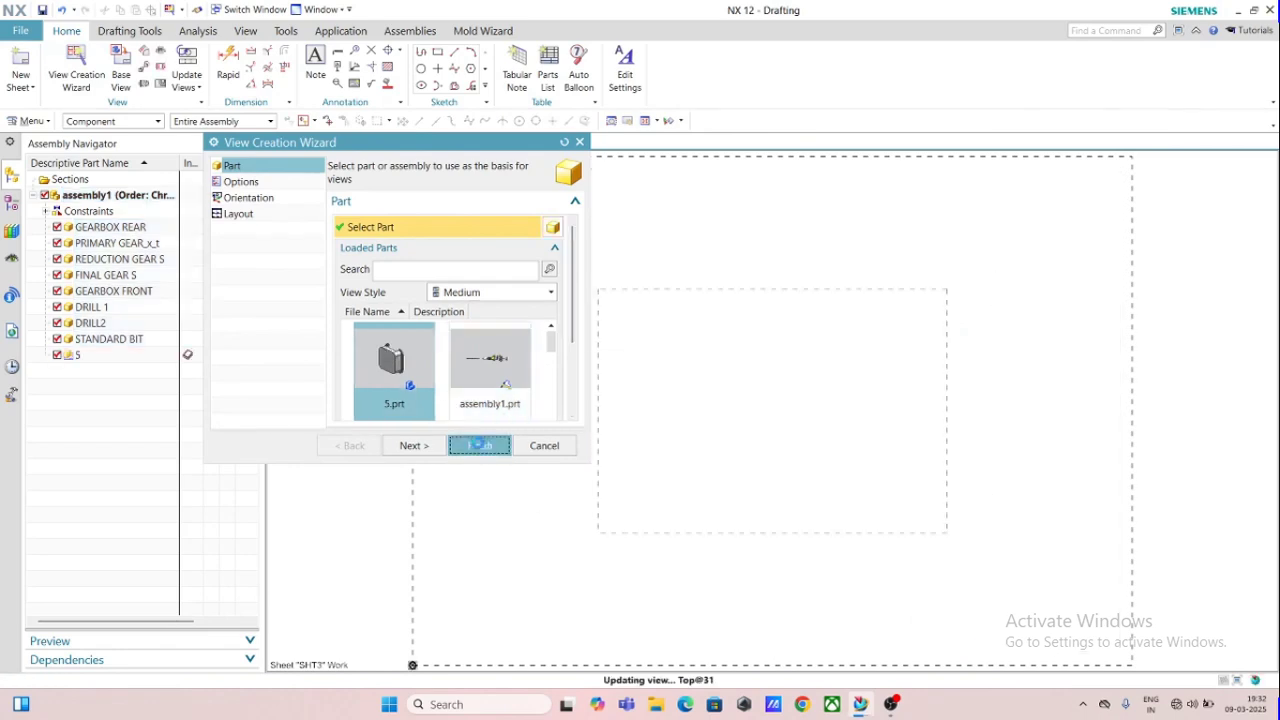
pyautogui.scroll(2, 622, 308)
pyautogui.scroll(-5, 611, 292)
pyautogui.scroll(4, 909, 485)
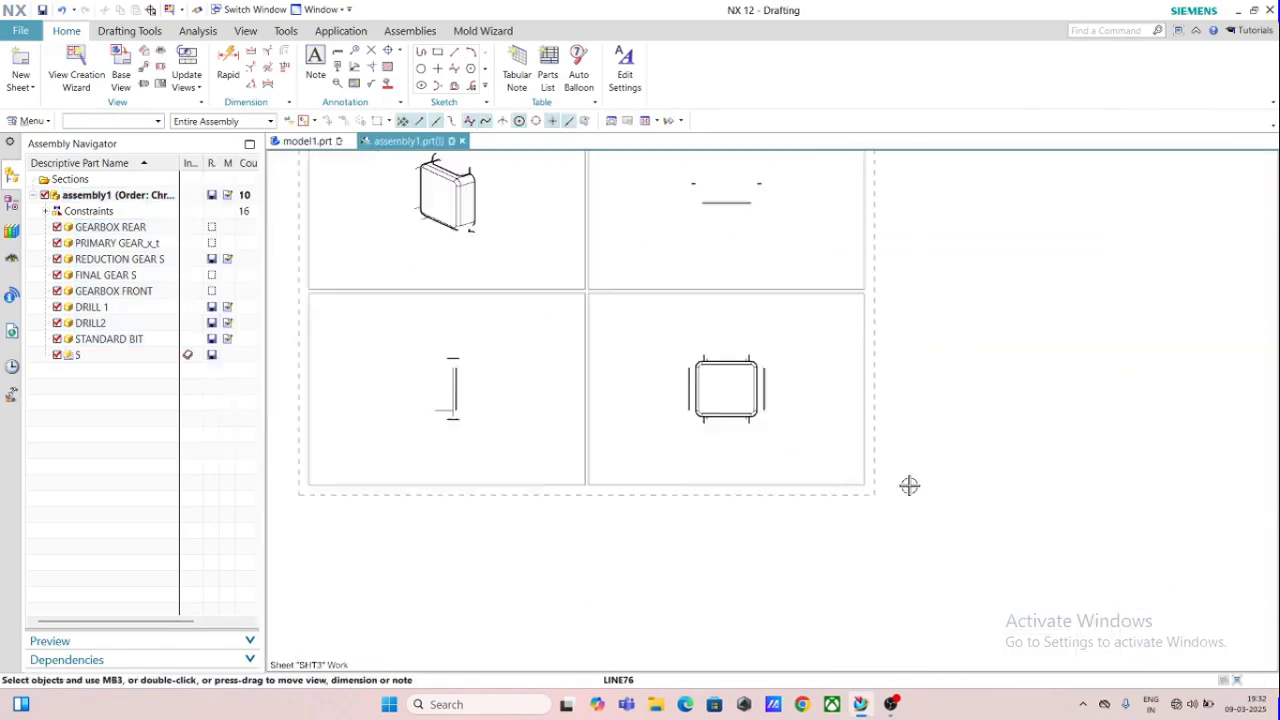
pyautogui.scroll(-5, 663, 360)
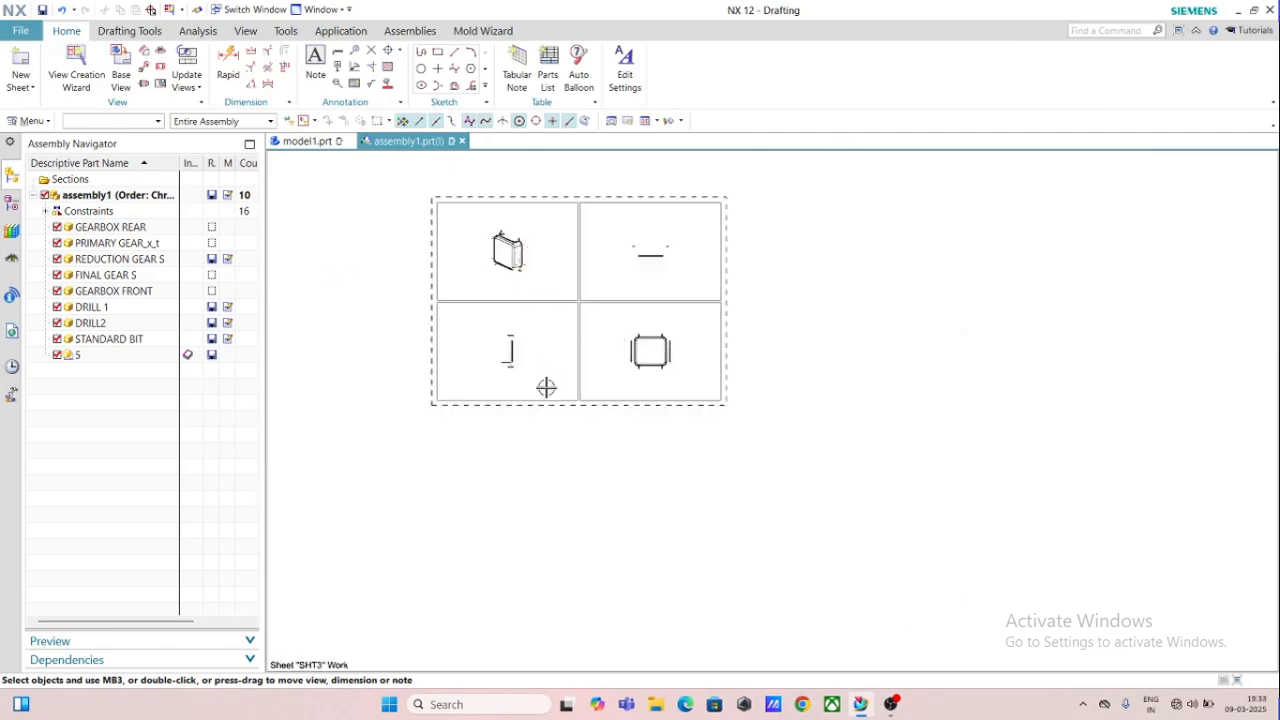
pyautogui.hotkey('ctrl', 'z')
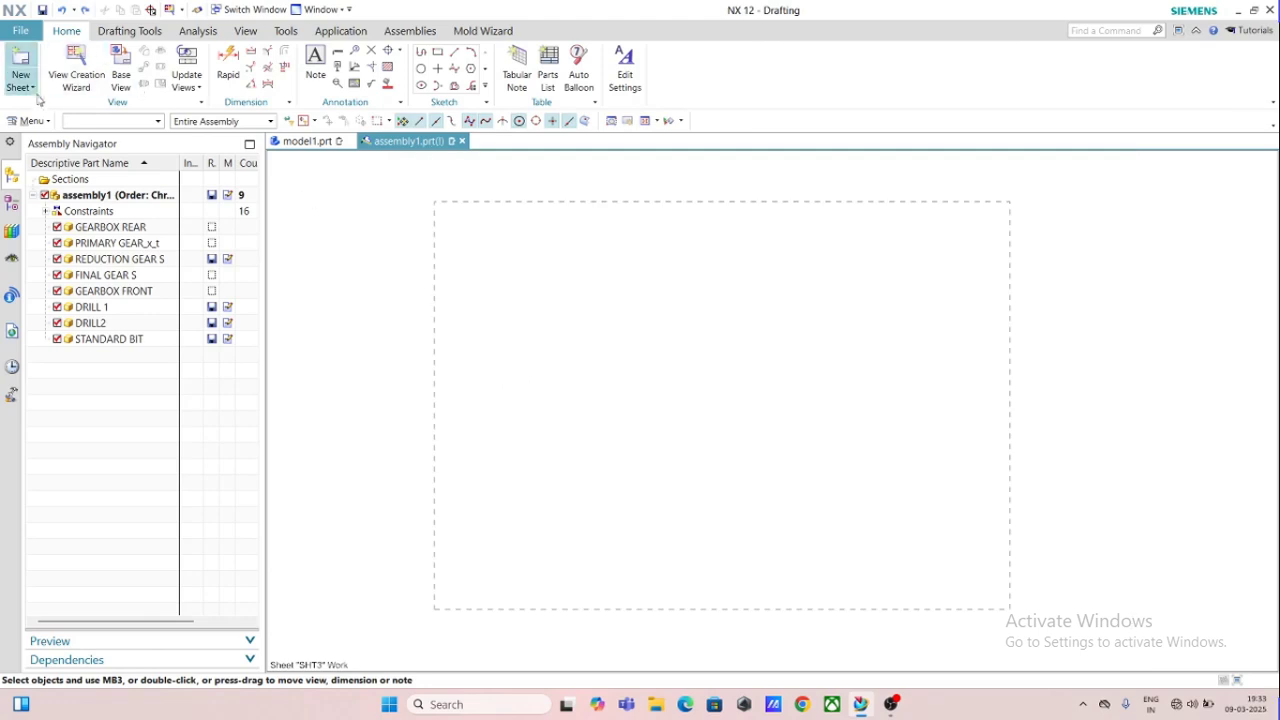
pyautogui.click(20, 30)
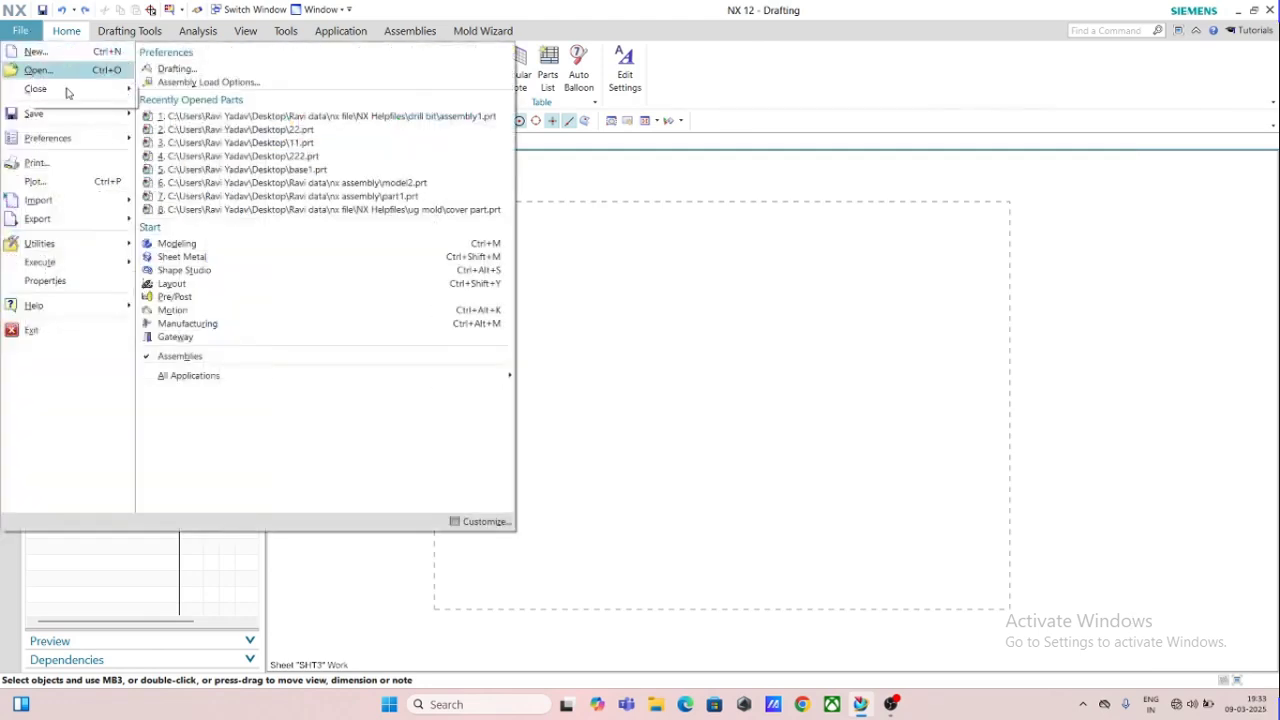
pyautogui.click(36, 70)
pyautogui.click(728, 457)
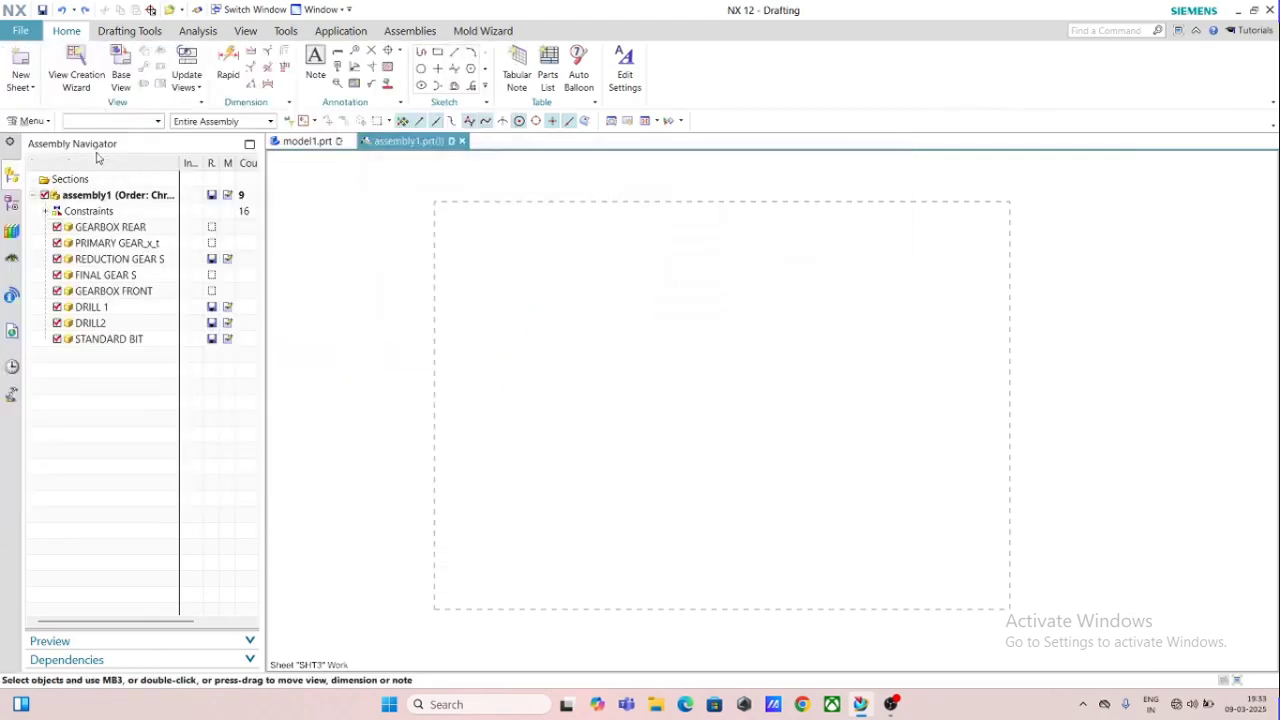
# Start a base view and browse from the ASM folder to the nx assembly folder to find another part
pyautogui.click(120, 66)
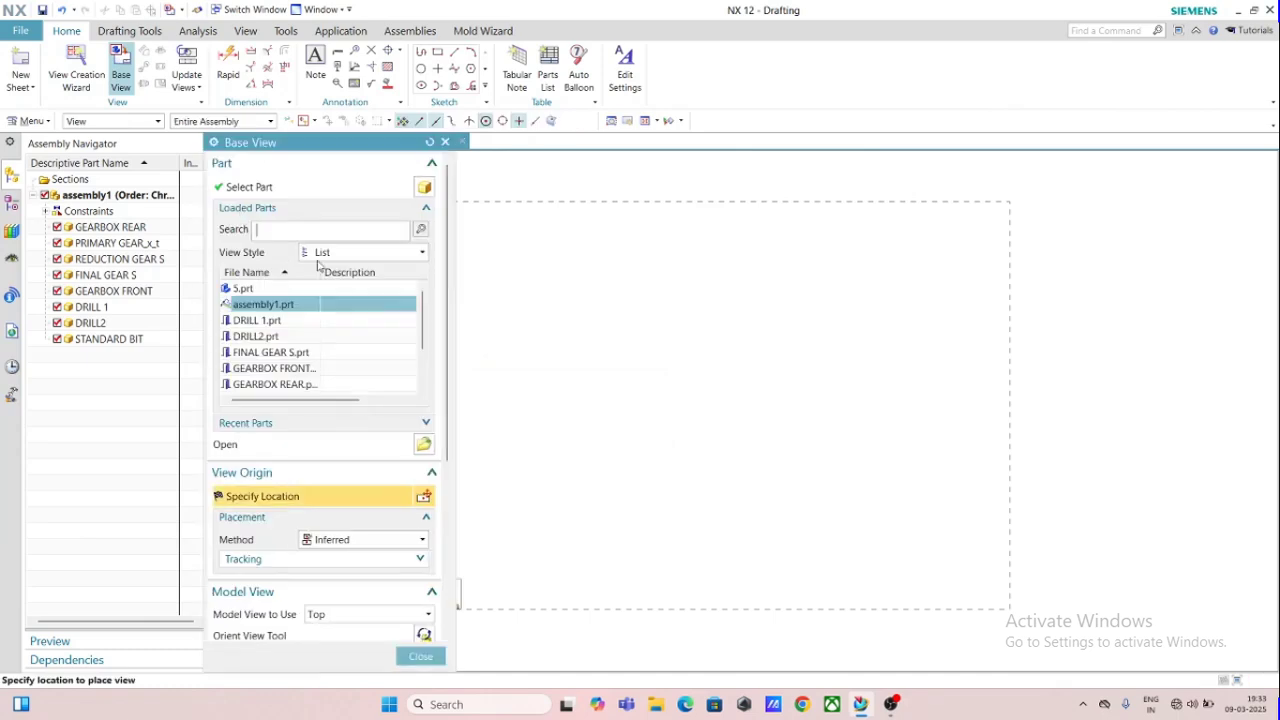
pyautogui.click(423, 444)
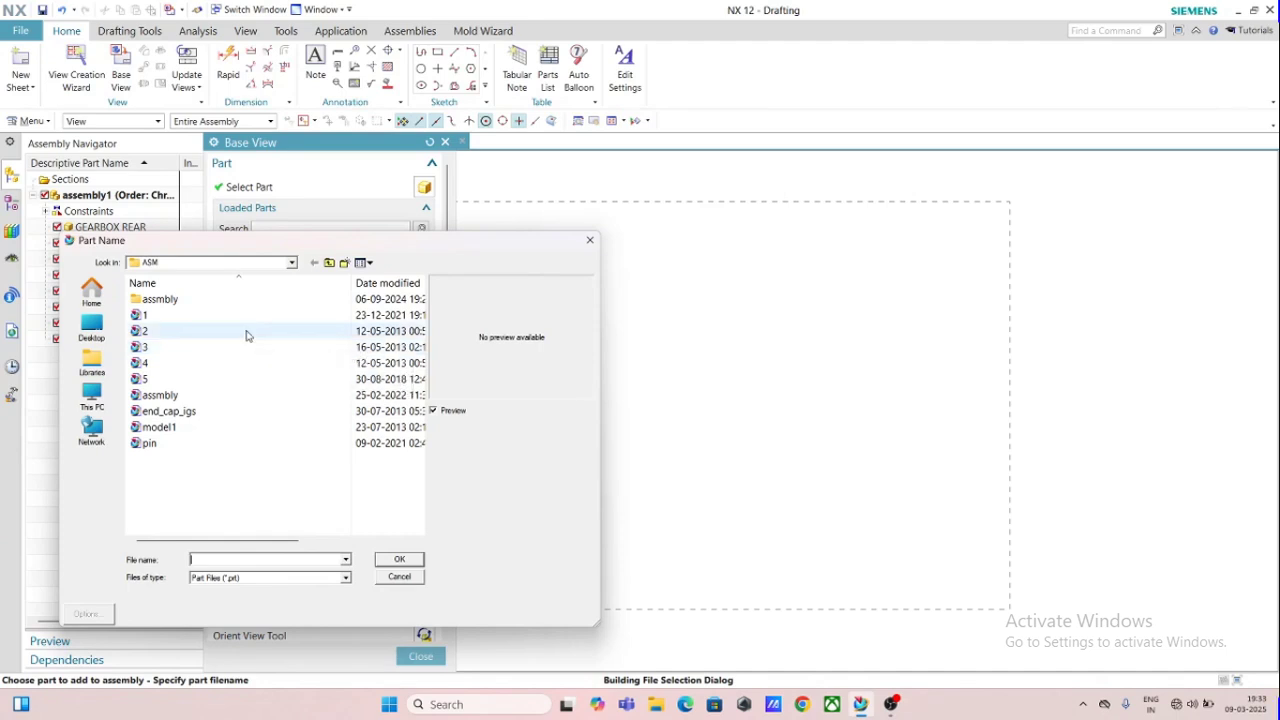
pyautogui.hscroll(1, 195, 404)
pyautogui.hscroll(-1, 195, 404)
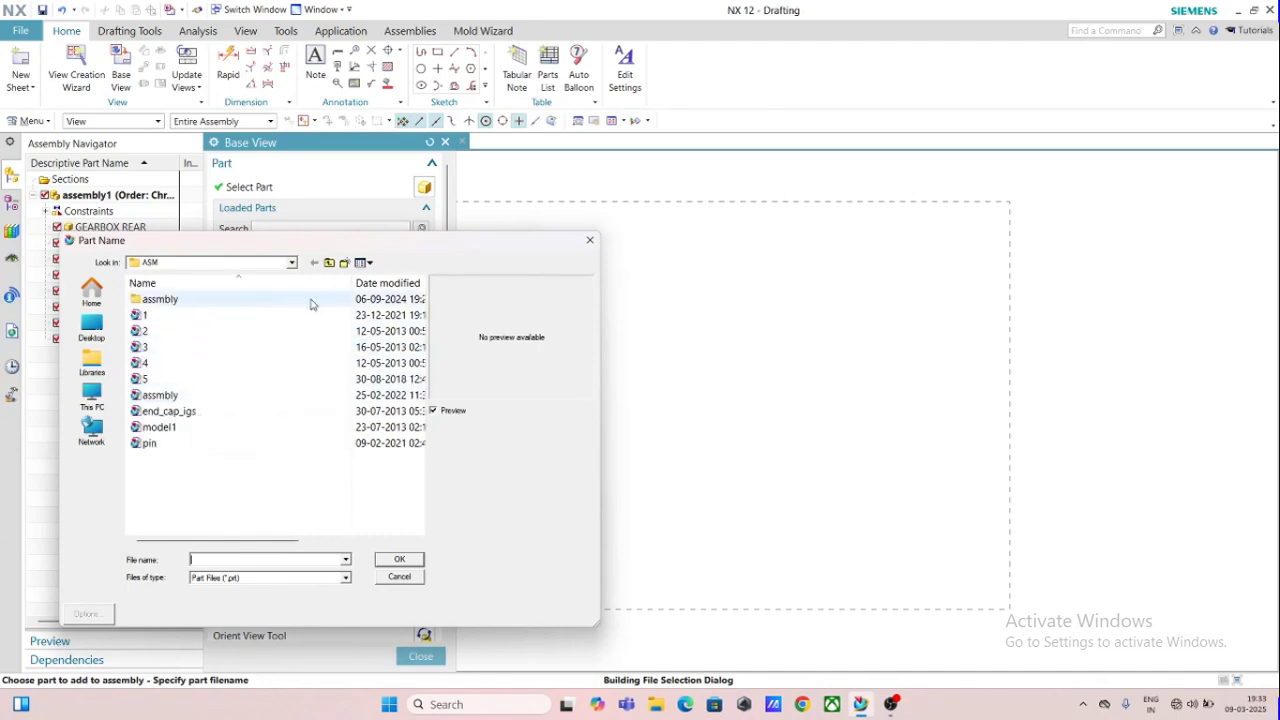
pyautogui.click(329, 262)
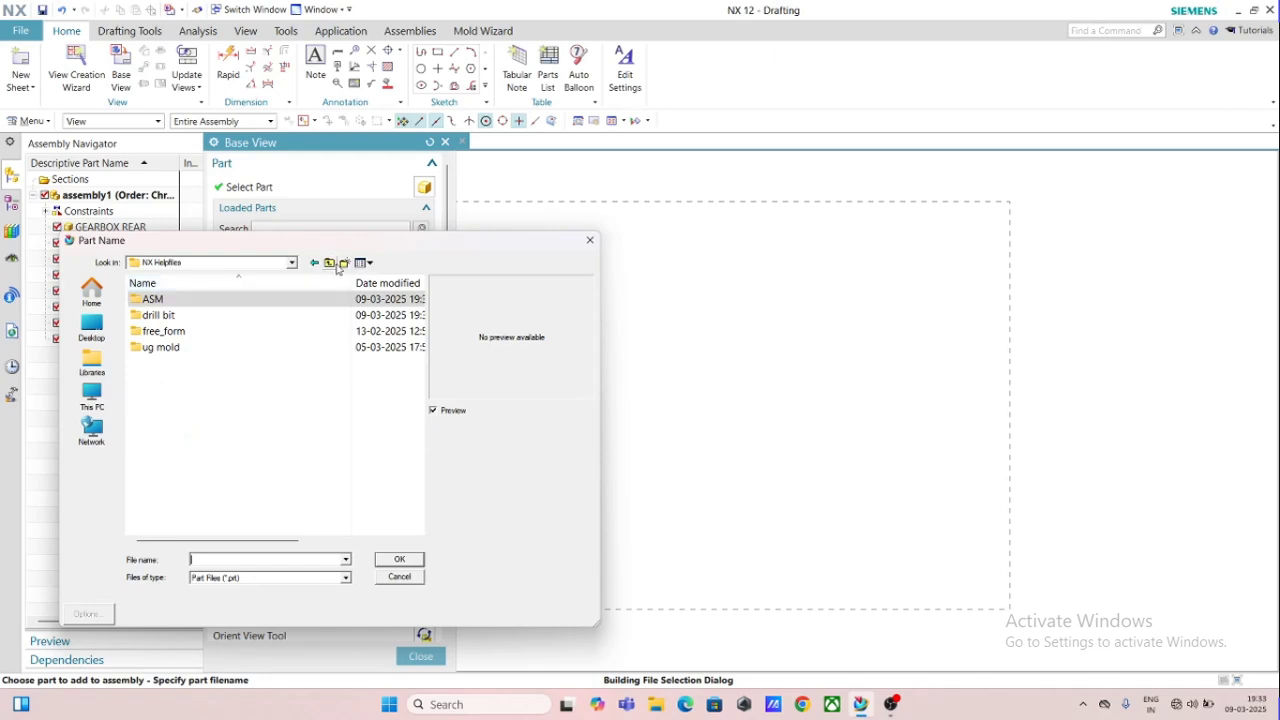
pyautogui.click(329, 262)
pyautogui.click(329, 262)
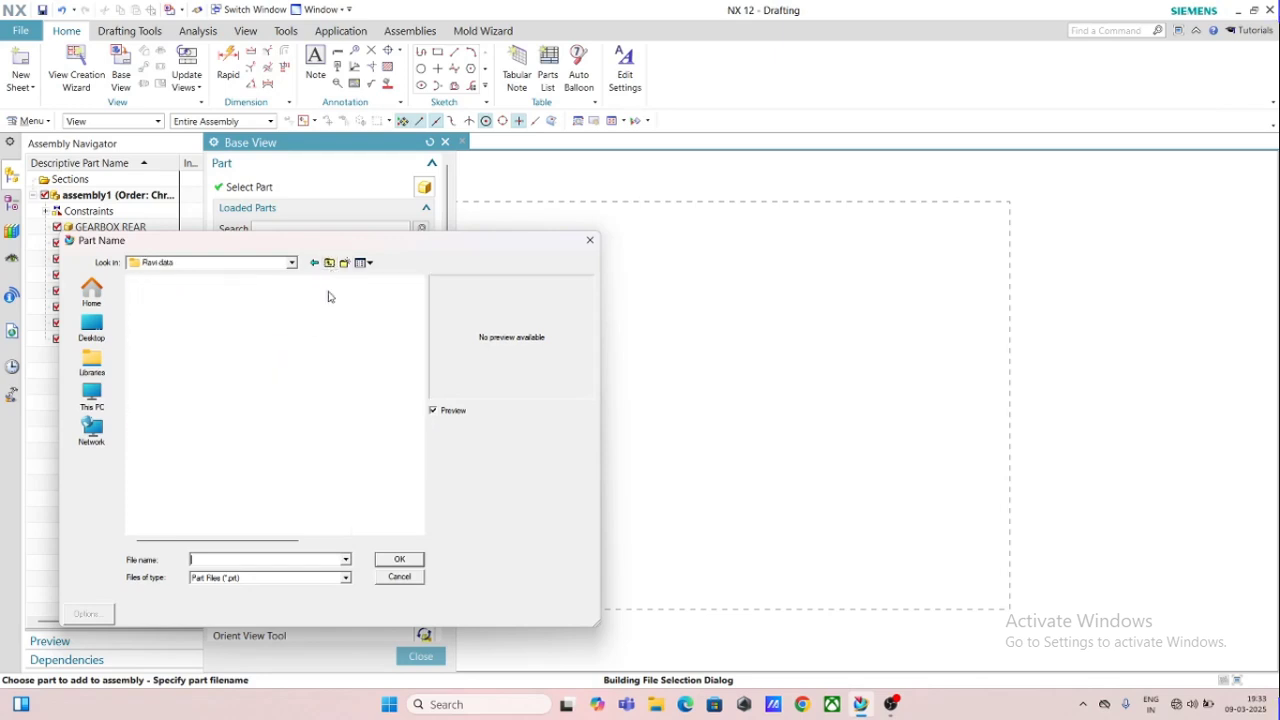
pyautogui.doubleClick(181, 381)
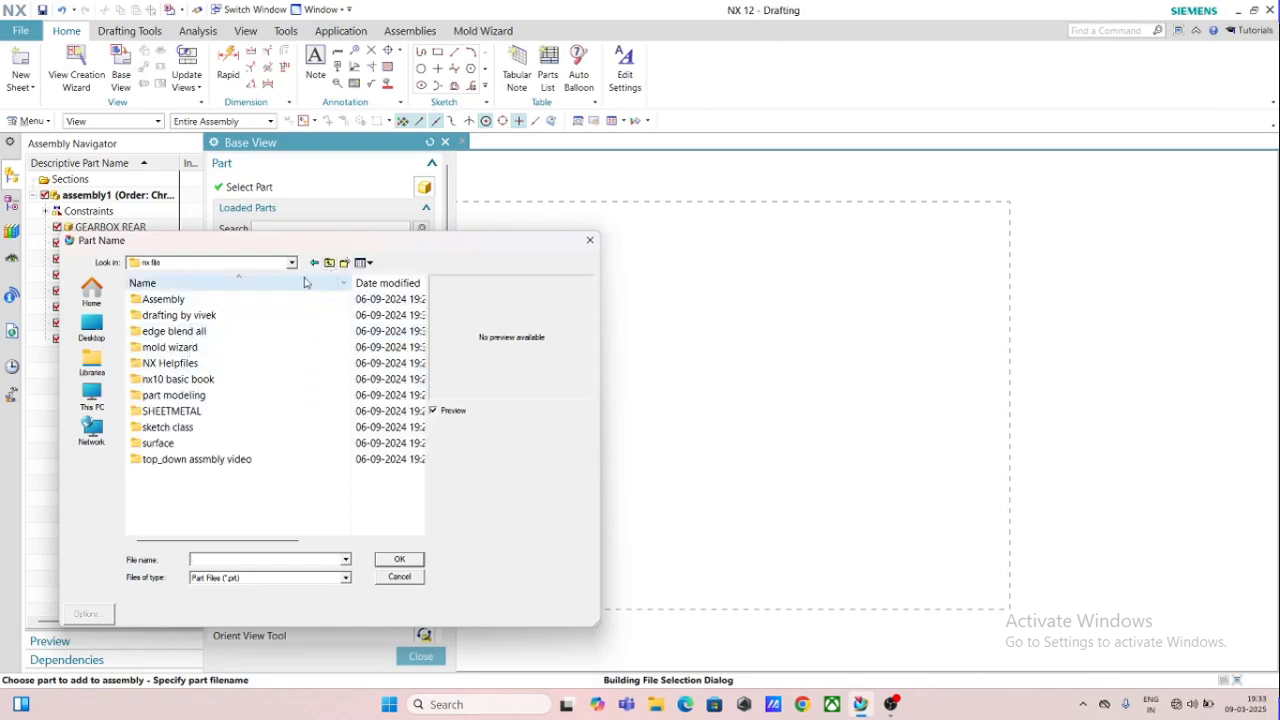
pyautogui.click(329, 262)
pyautogui.doubleClick(195, 362)
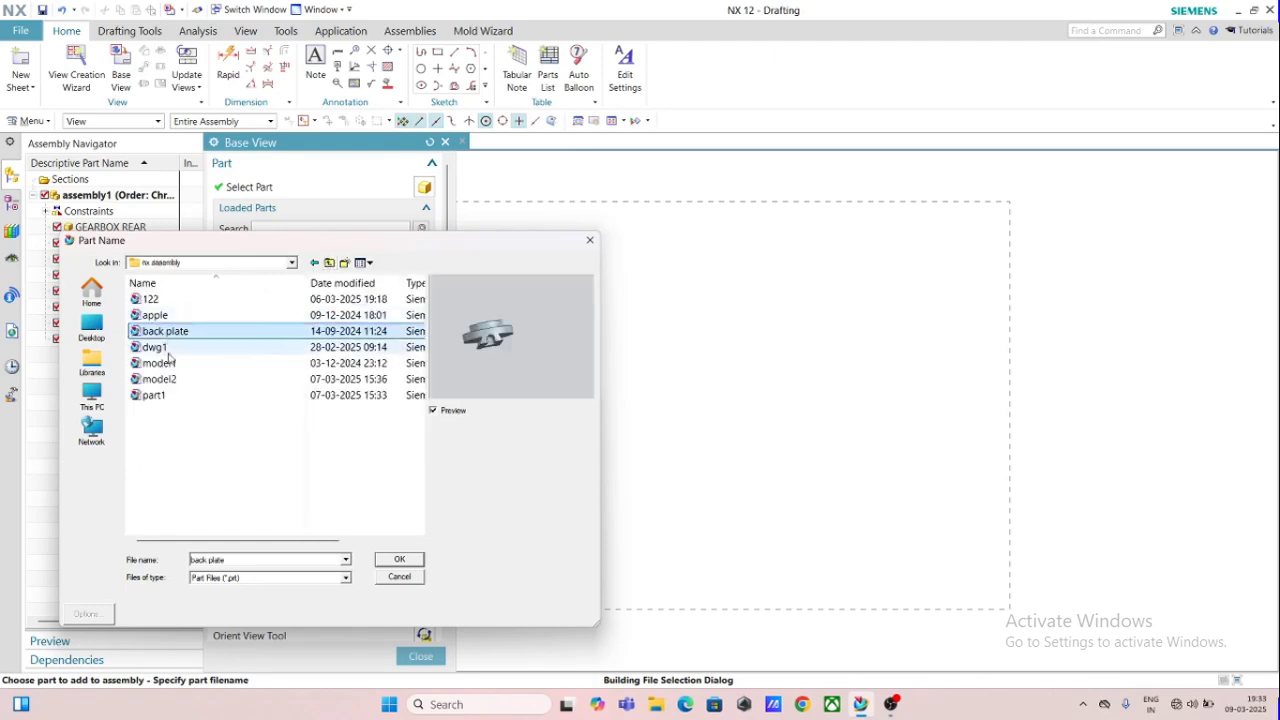
# Preview the models in the nx assembly folder and load part1 for the base view
pyautogui.click(158, 348)
pyautogui.click(165, 364)
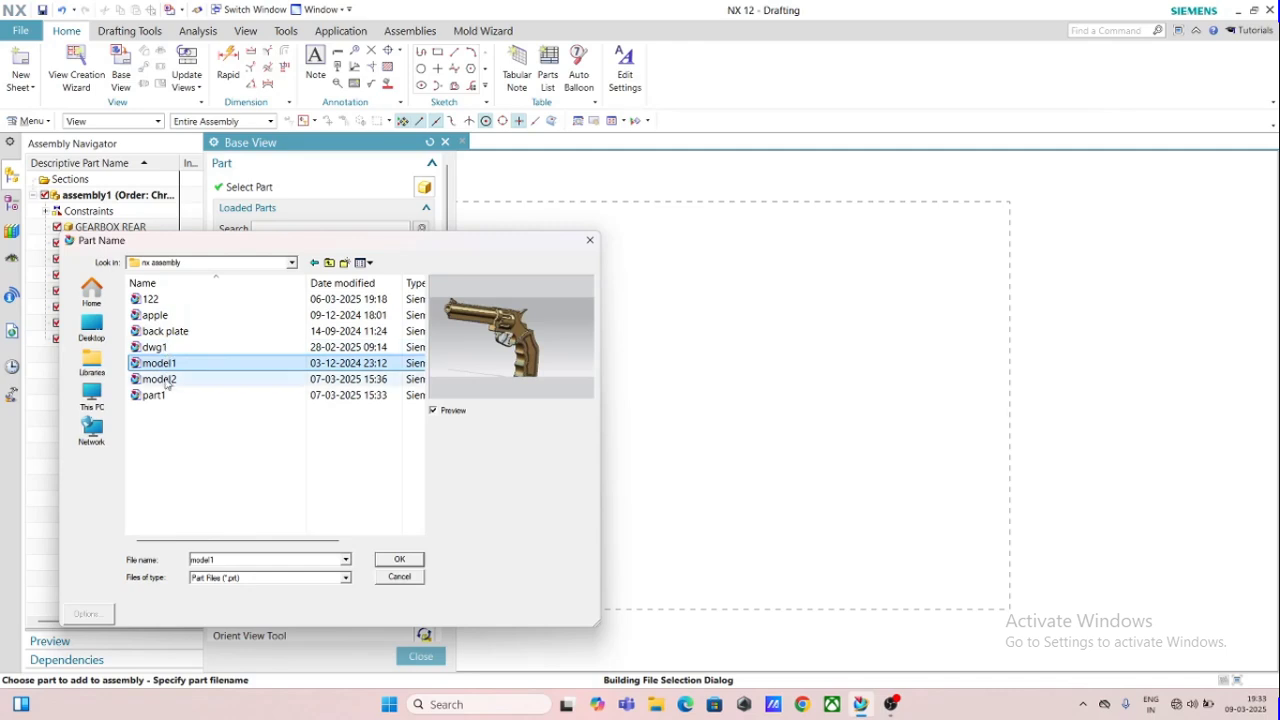
pyautogui.click(162, 380)
pyautogui.click(168, 393)
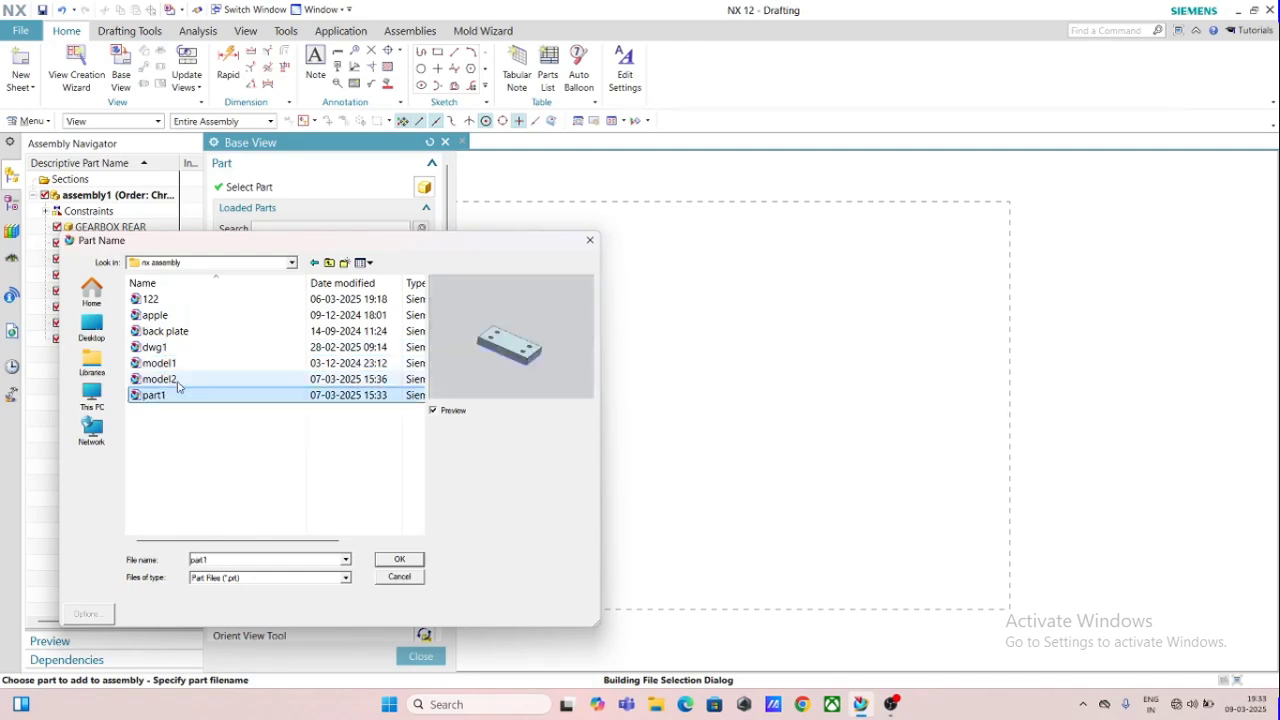
pyautogui.click(396, 562)
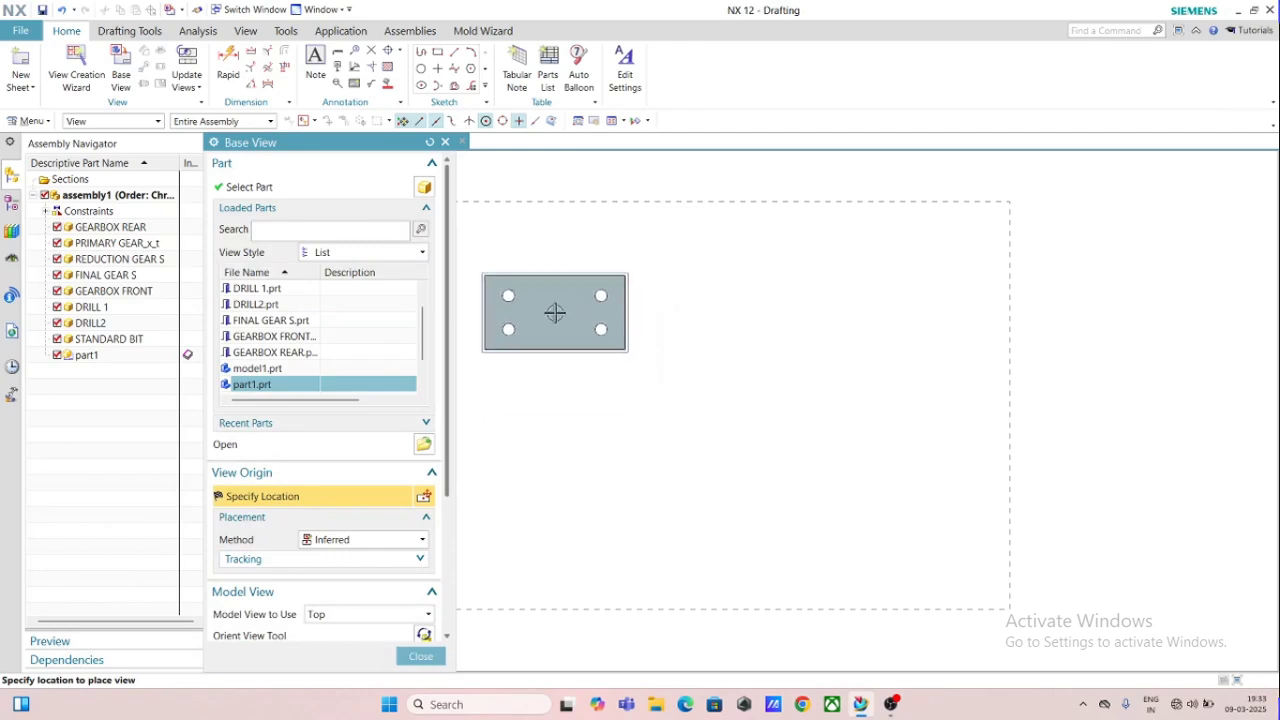
# Place the Top view of part1 in the upper-left area of the sheet without adding projected views
pyautogui.click(555, 312)
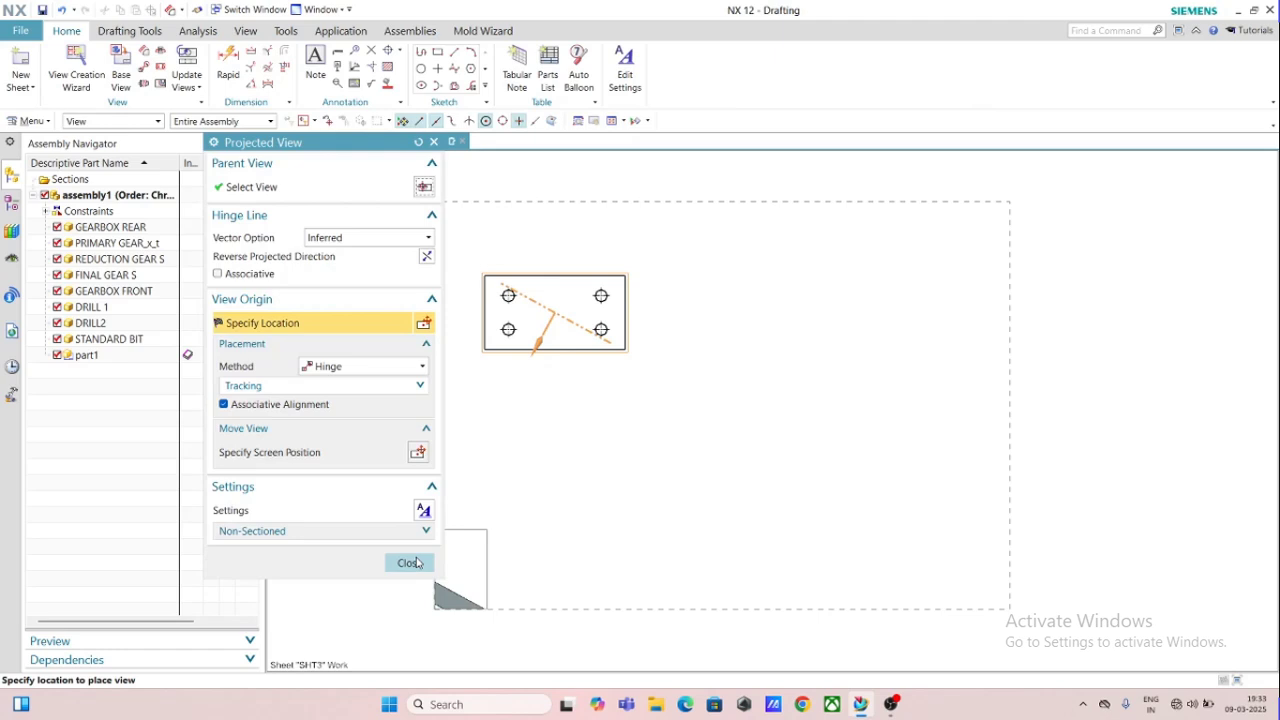
pyautogui.click(409, 560)
pyautogui.scroll(2, 603, 240)
pyautogui.scroll(2, 540, 265)
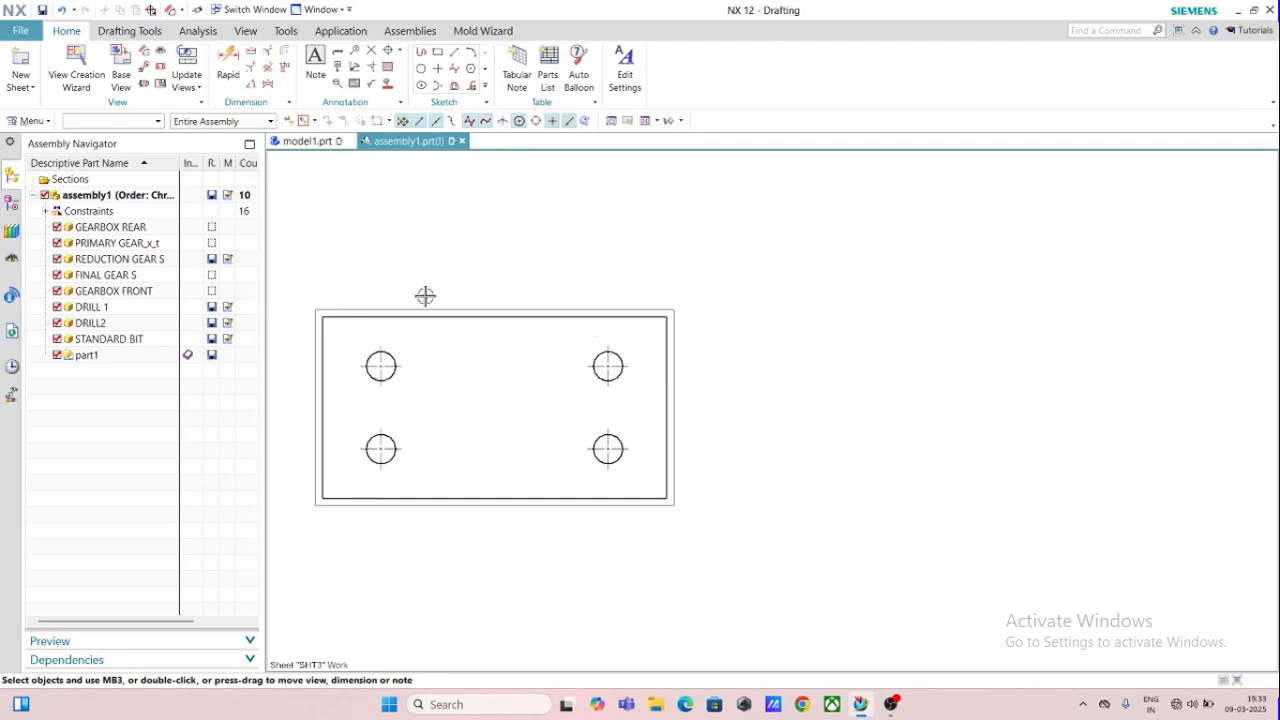
pyautogui.scroll(-1, 490, 310)
pyautogui.scroll(1, 414, 300)
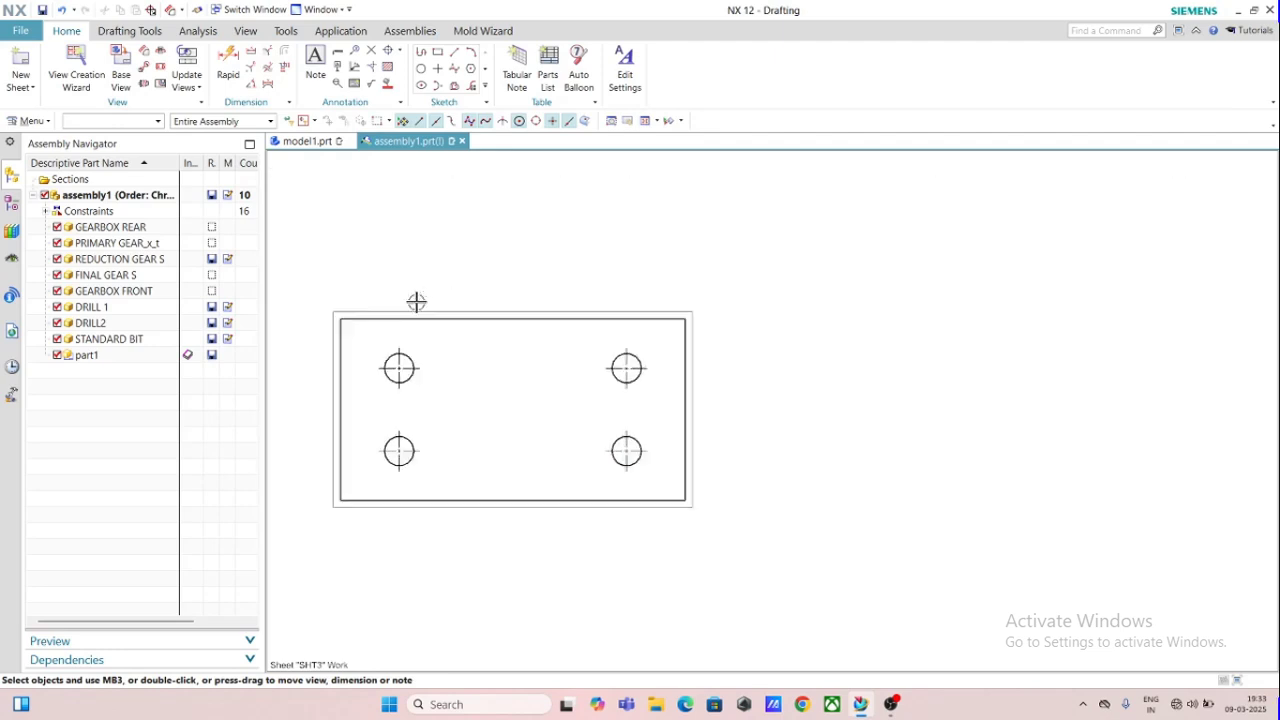
pyautogui.scroll(-1, 412, 302)
pyautogui.scroll(1, 433, 441)
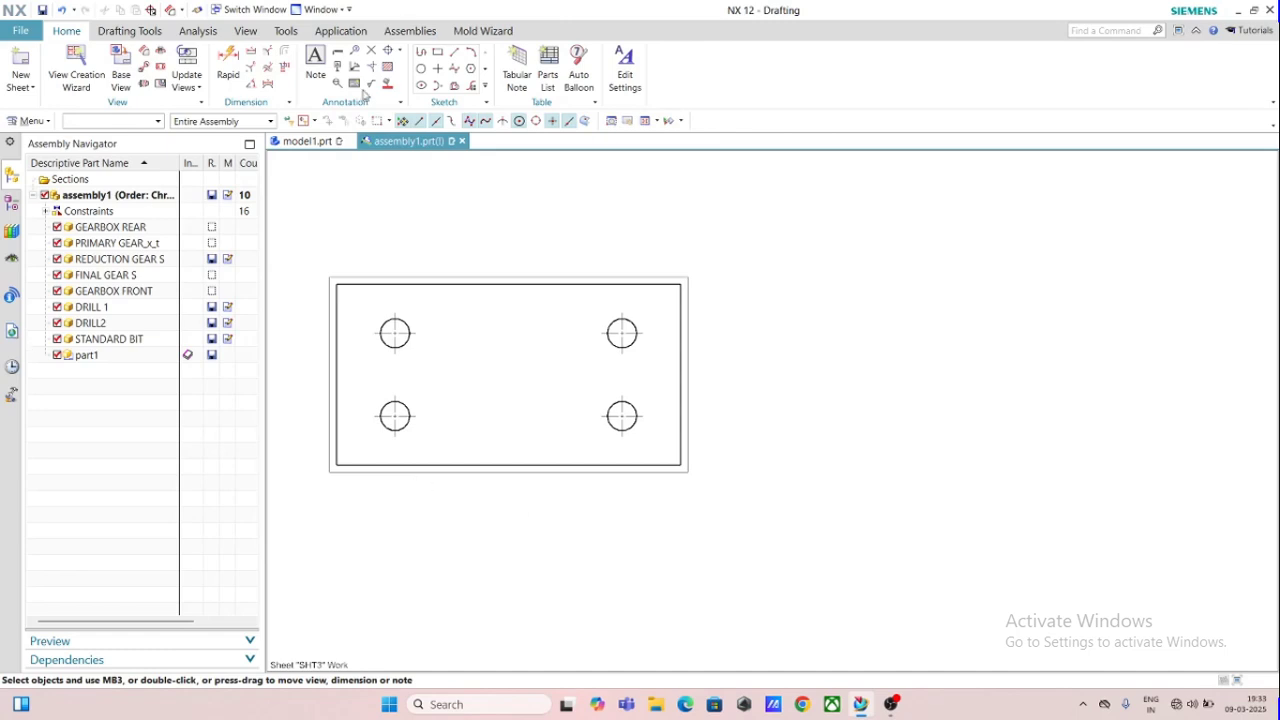
# Add a horizontal Rapid Dimension for the plate's overall length below its lower edge
pyautogui.click(228, 62)
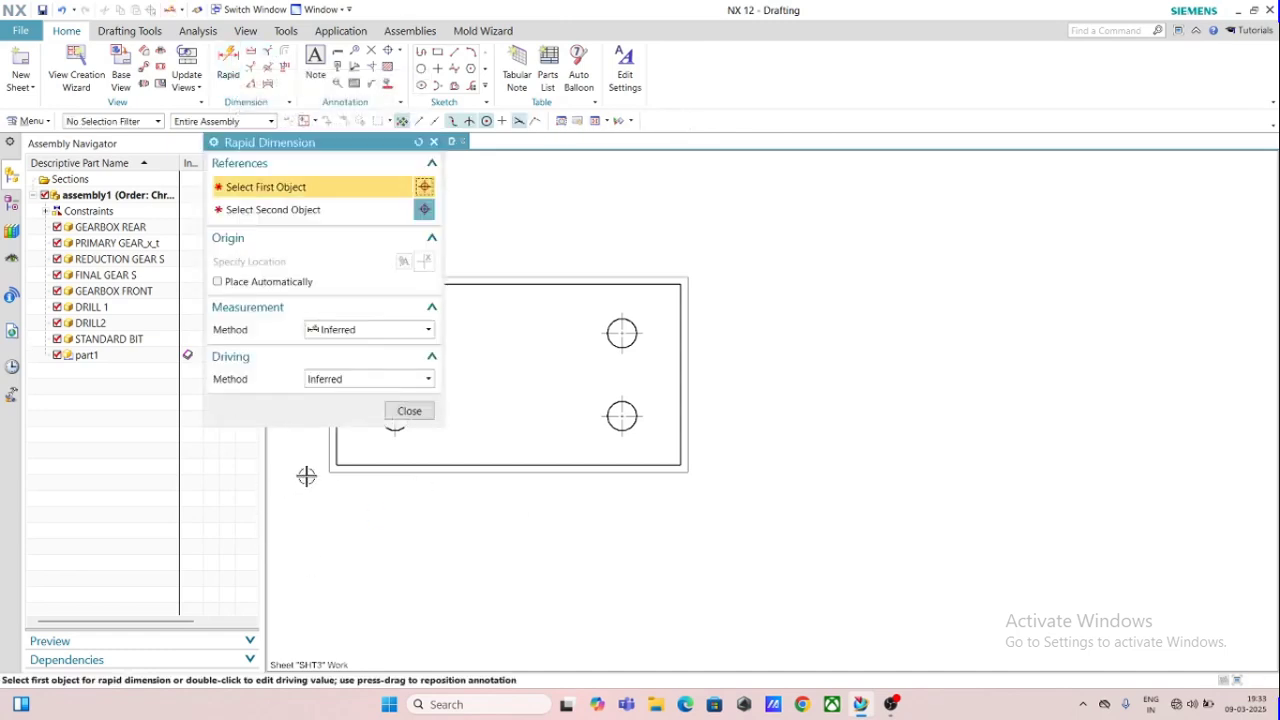
pyautogui.click(337, 466)
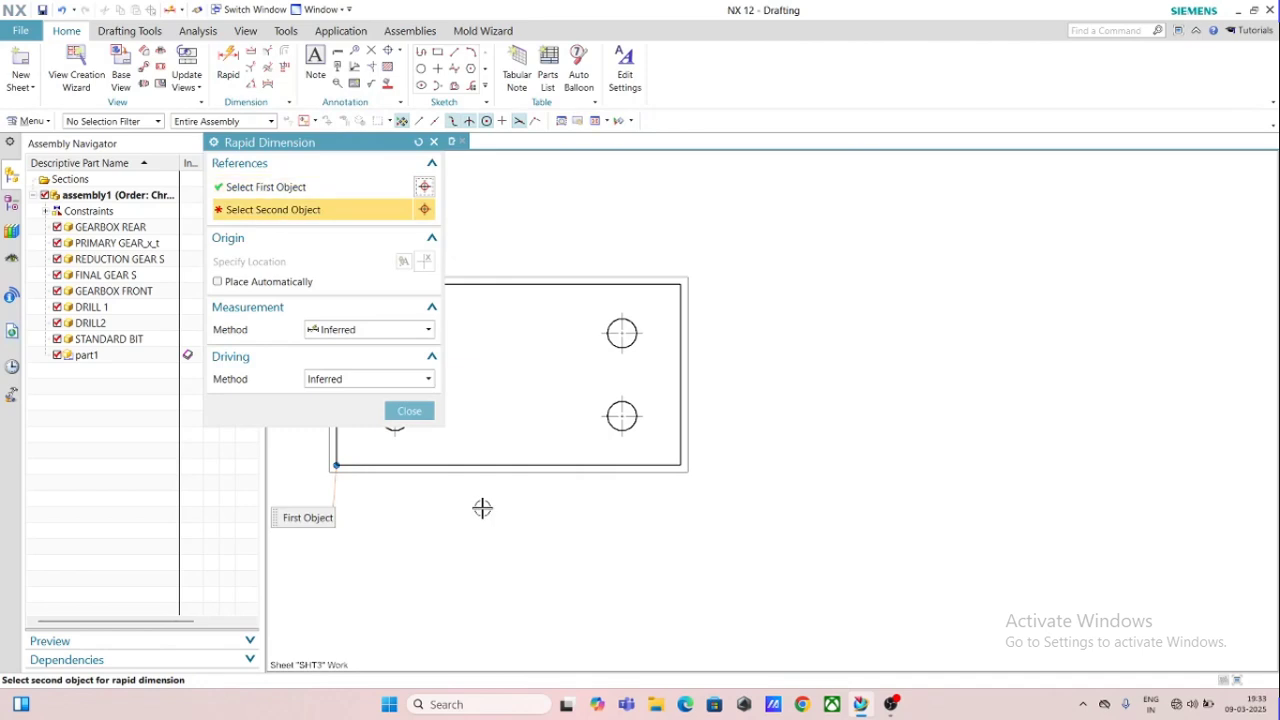
pyautogui.click(680, 465)
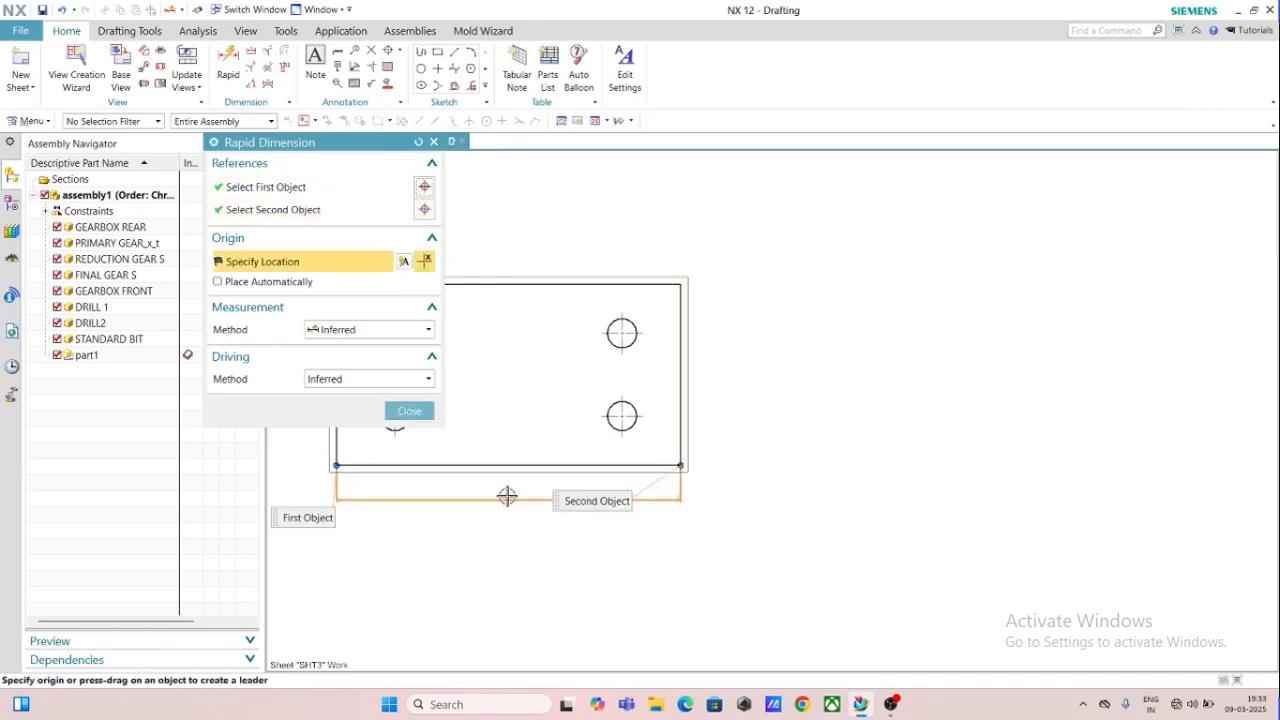
pyautogui.click(509, 497)
pyautogui.scroll(3, 505, 493)
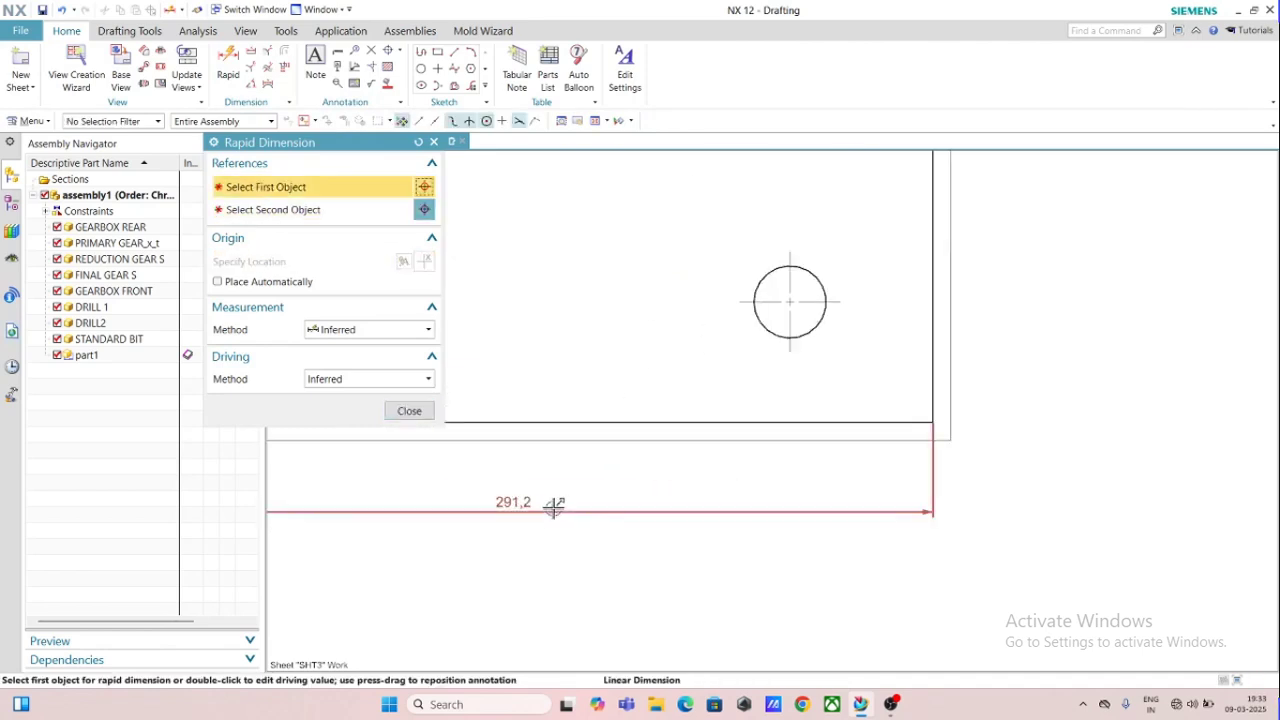
pyautogui.click(409, 411)
# Open the plate's overall length dimension for editing and give it an equal bilateral (±) tolerance
pyautogui.scroll(-3, 490, 490)
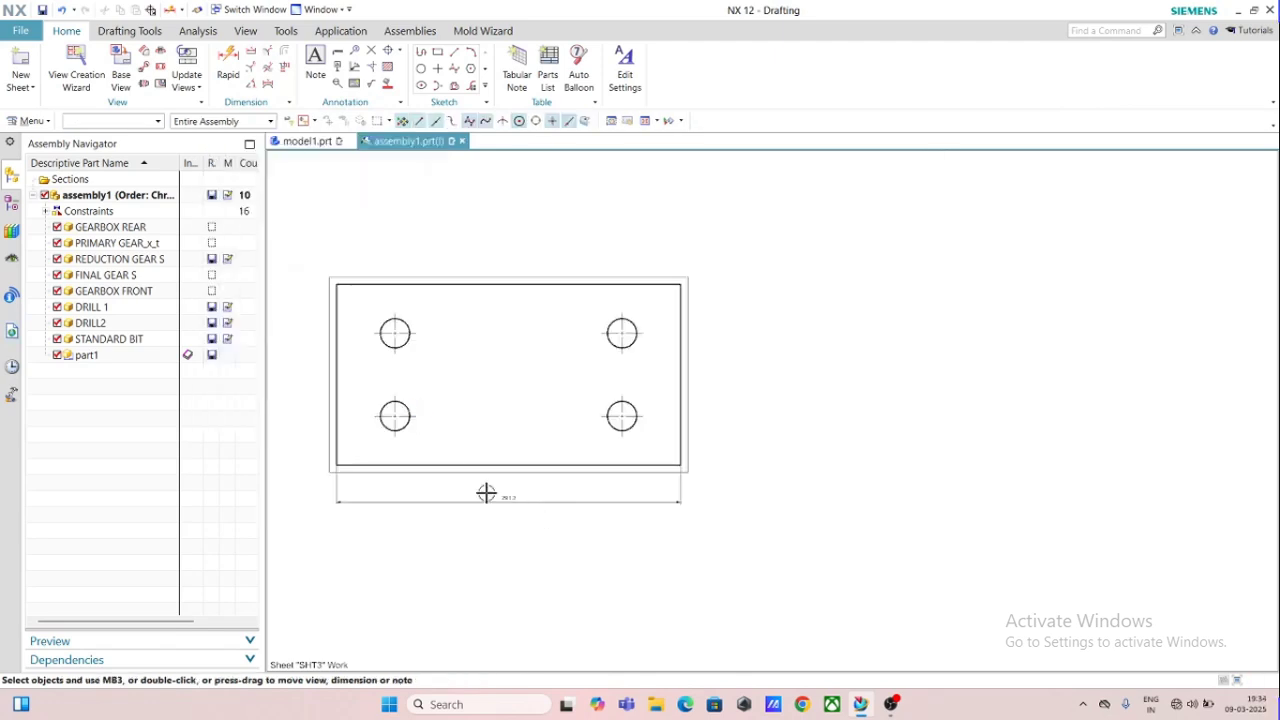
pyautogui.scroll(3, 486, 491)
pyautogui.scroll(3, 471, 491)
pyautogui.scroll(-4, 500, 491)
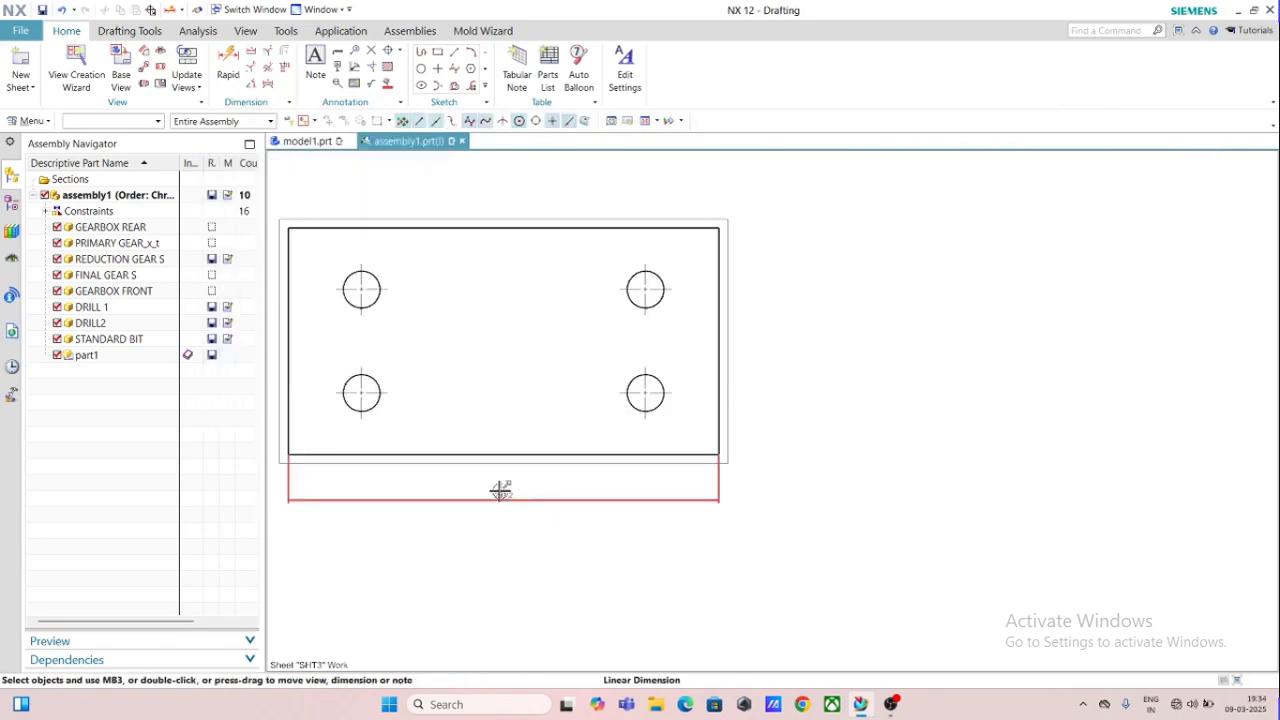
pyautogui.scroll(3, 491, 492)
pyautogui.scroll(2, 491, 492)
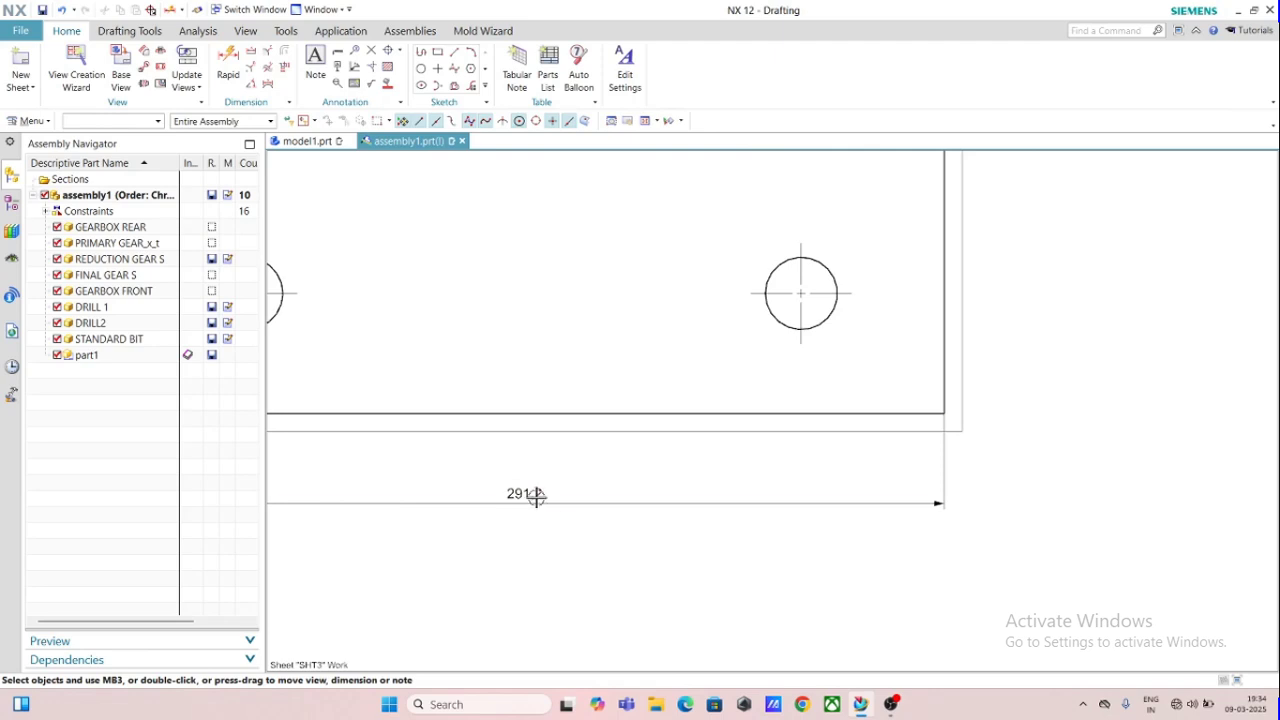
pyautogui.doubleClick(528, 495)
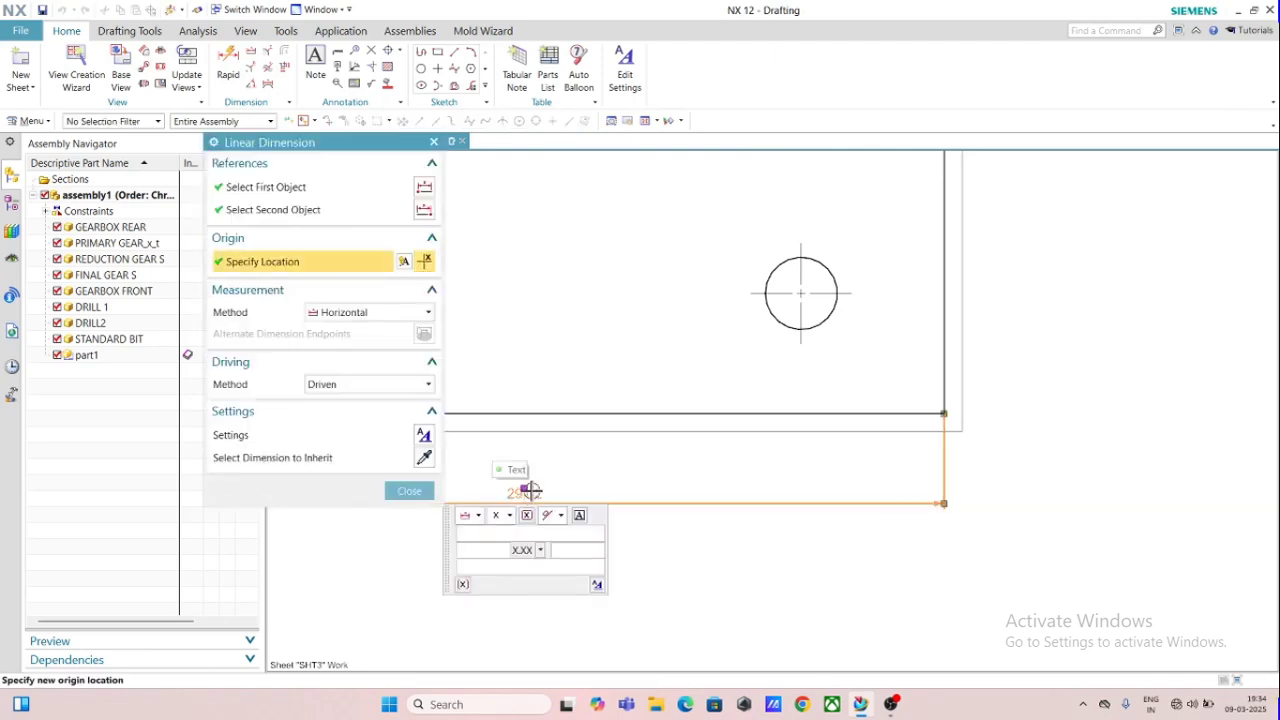
pyautogui.click(479, 517)
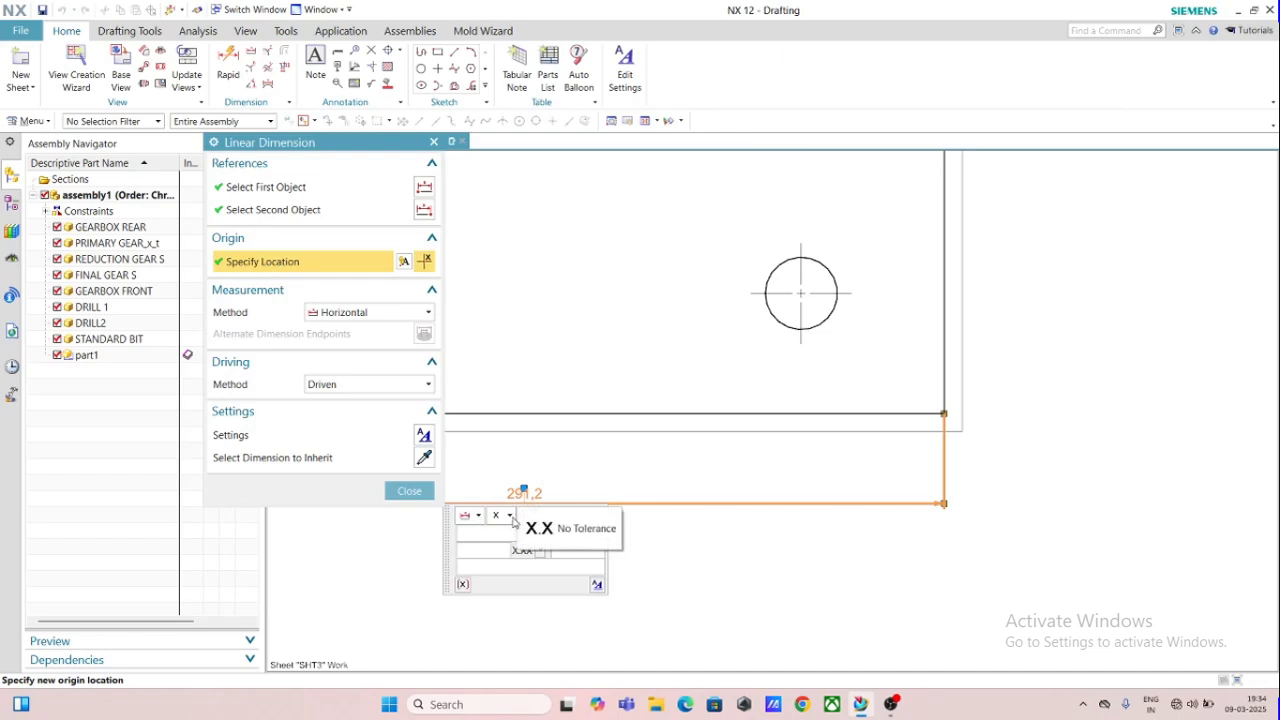
pyautogui.click(510, 516)
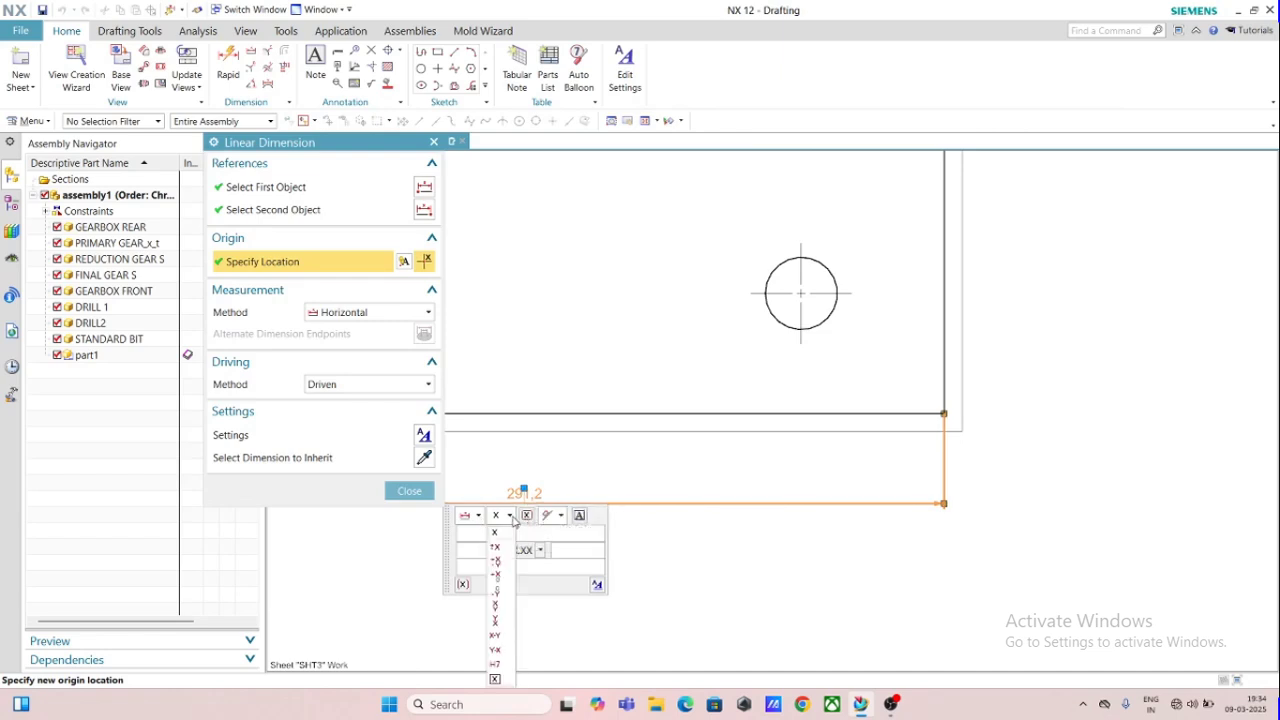
pyautogui.click(497, 548)
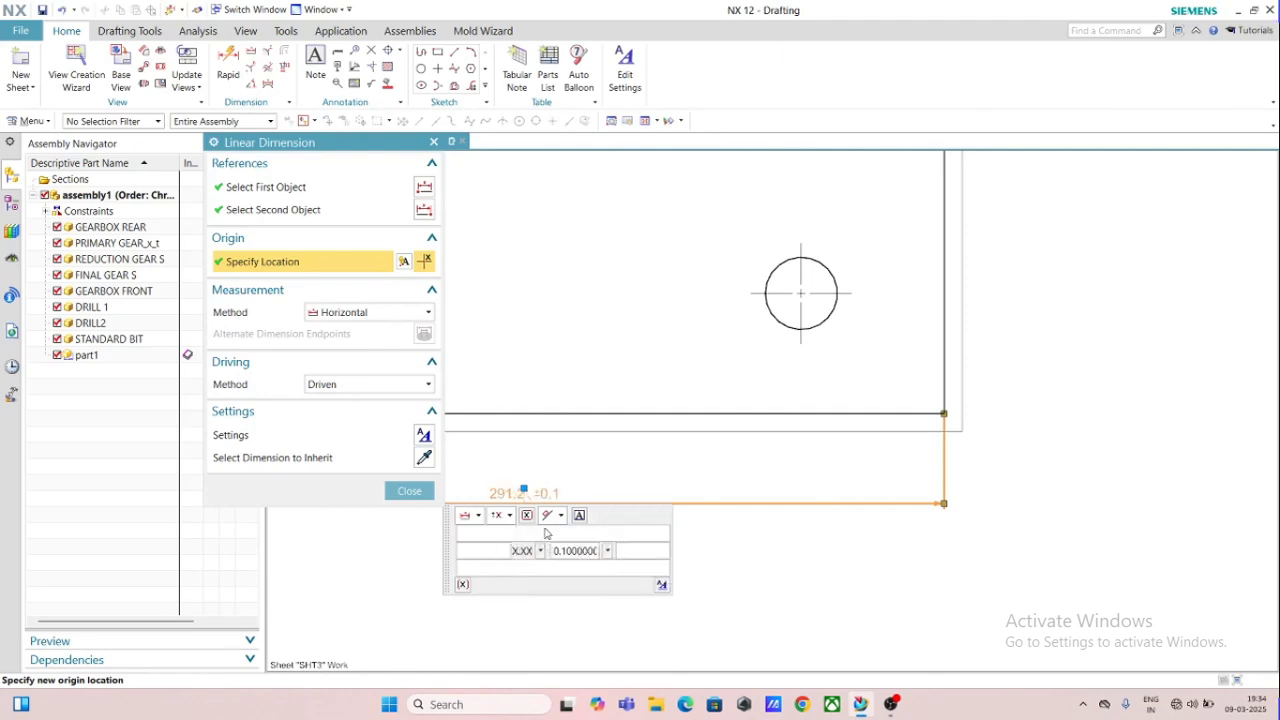
# Set the tolerance value of the length dimension to 0.001
pyautogui.click(594, 551)
pyautogui.write('0')
pyautogui.press('Return')
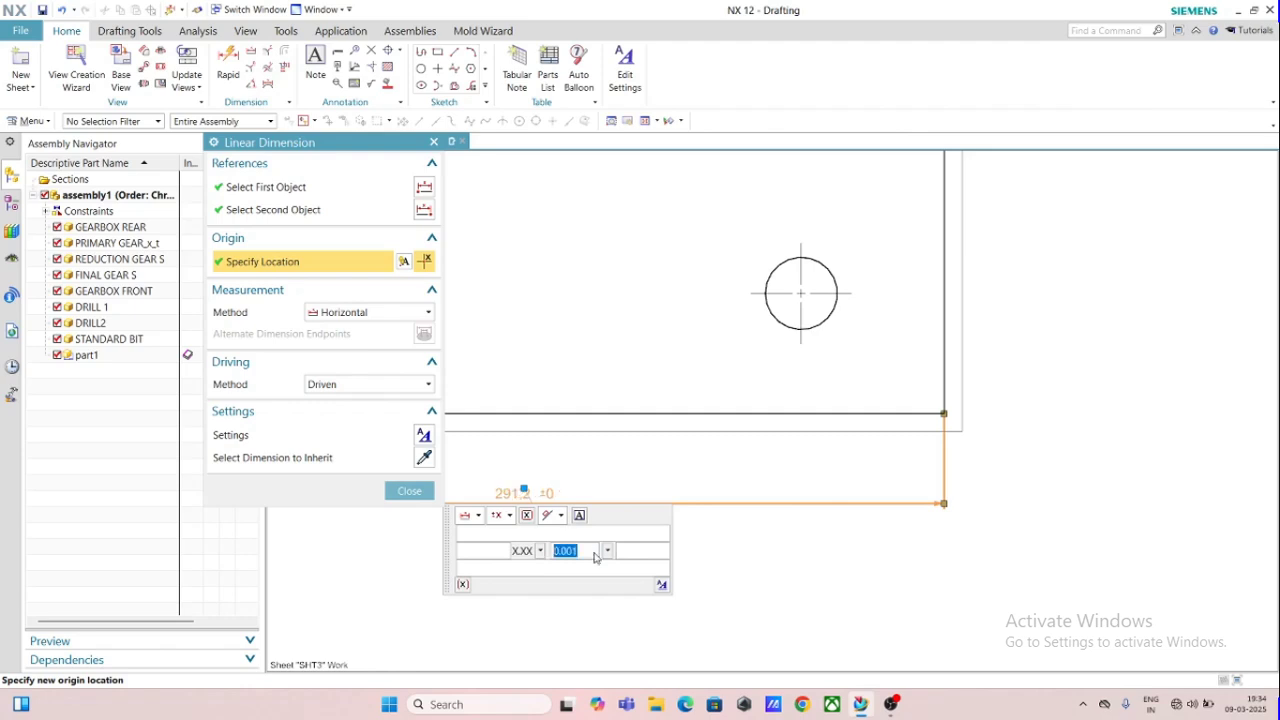
# Reopen the plate's overall length dimension, set its tolerance to 0.01, and close the dimension settings
pyautogui.click(424, 492)
pyautogui.scroll(3, 555, 489)
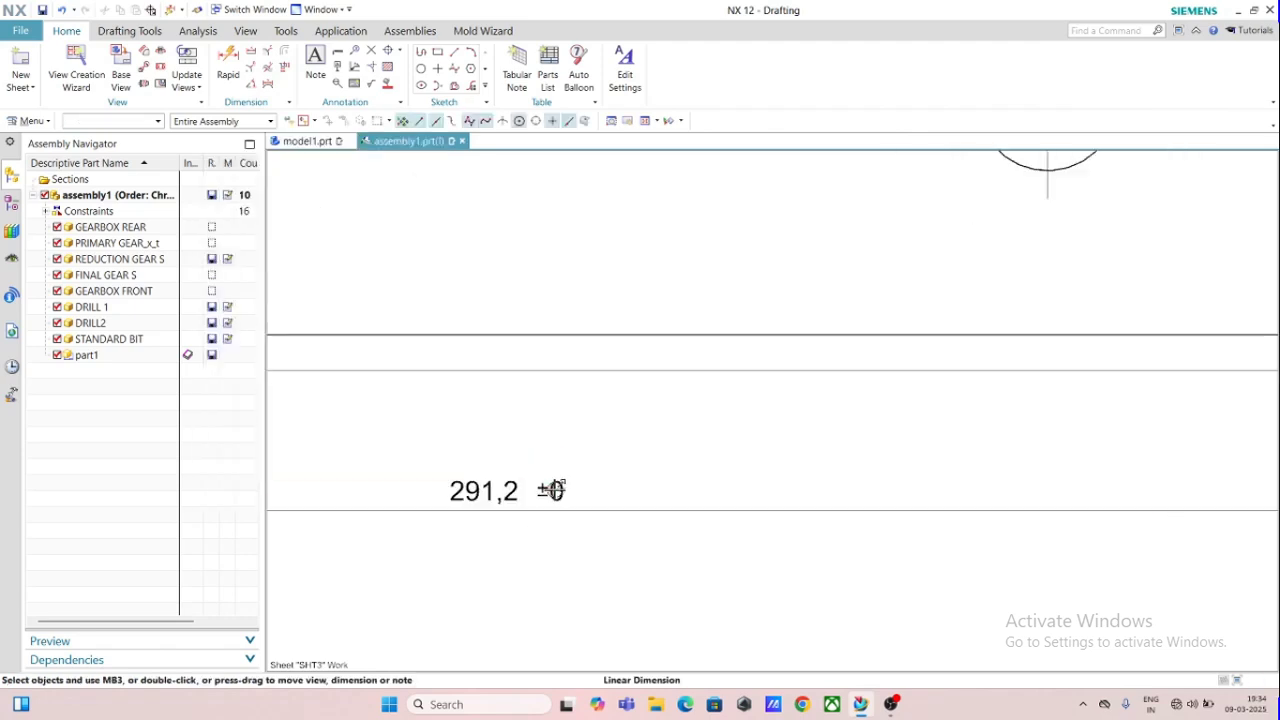
pyautogui.scroll(1, 555, 489)
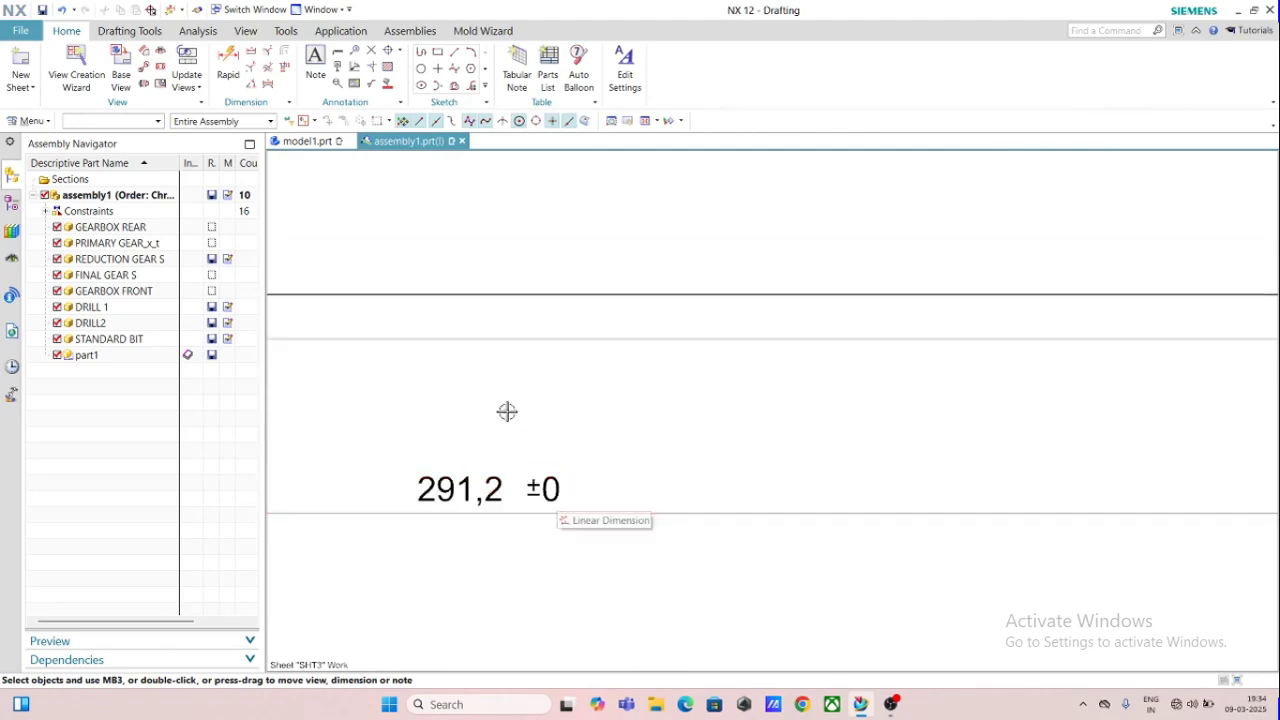
pyautogui.doubleClick(560, 473)
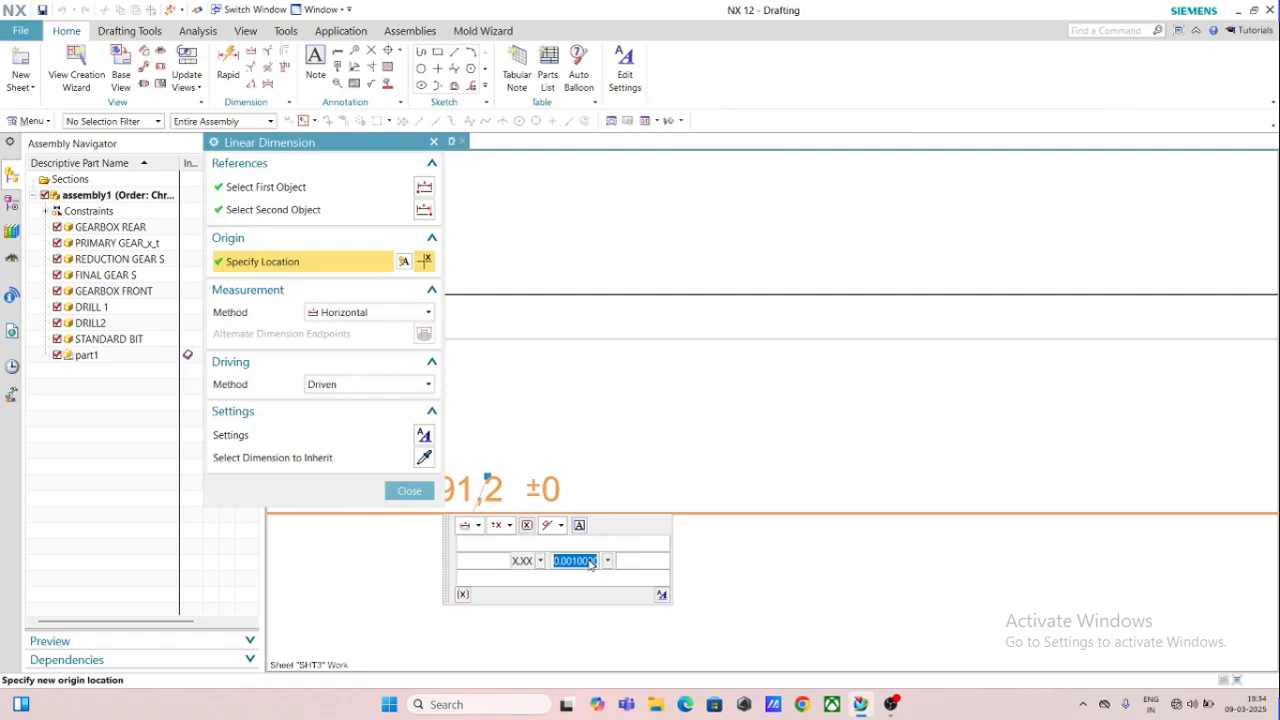
pyautogui.write('0.01')
pyautogui.press('Return')
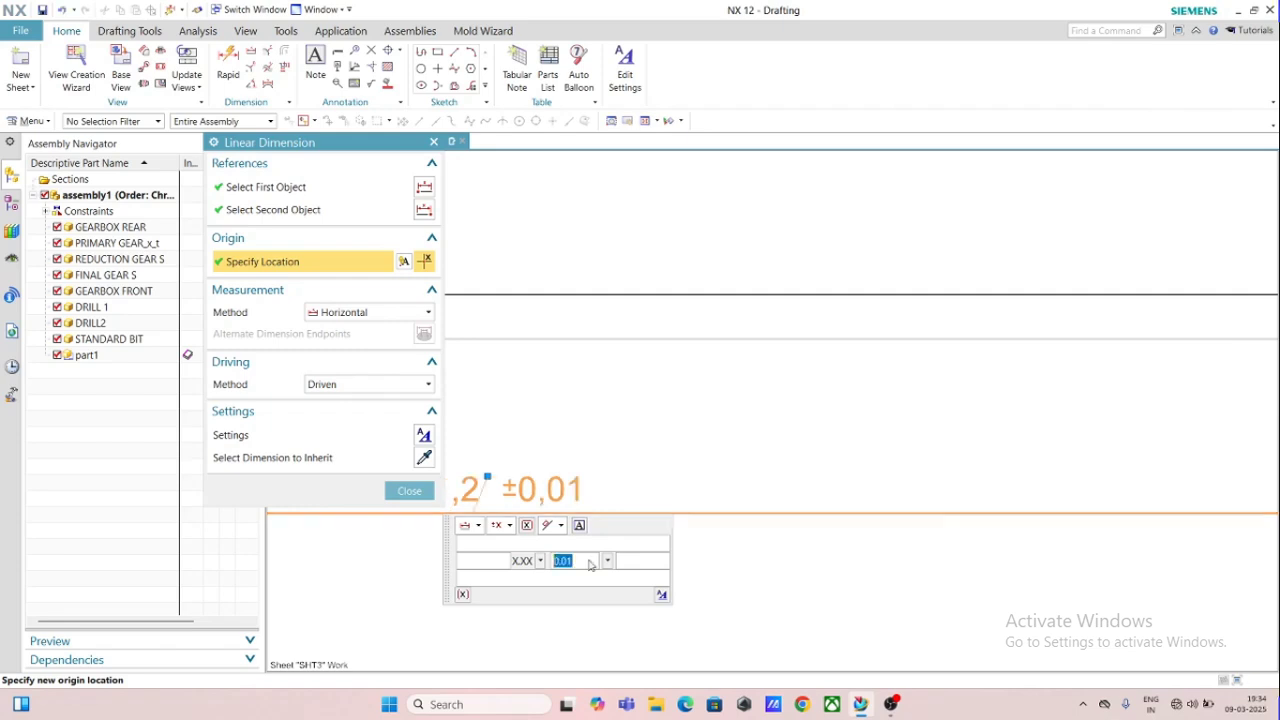
pyautogui.click(419, 497)
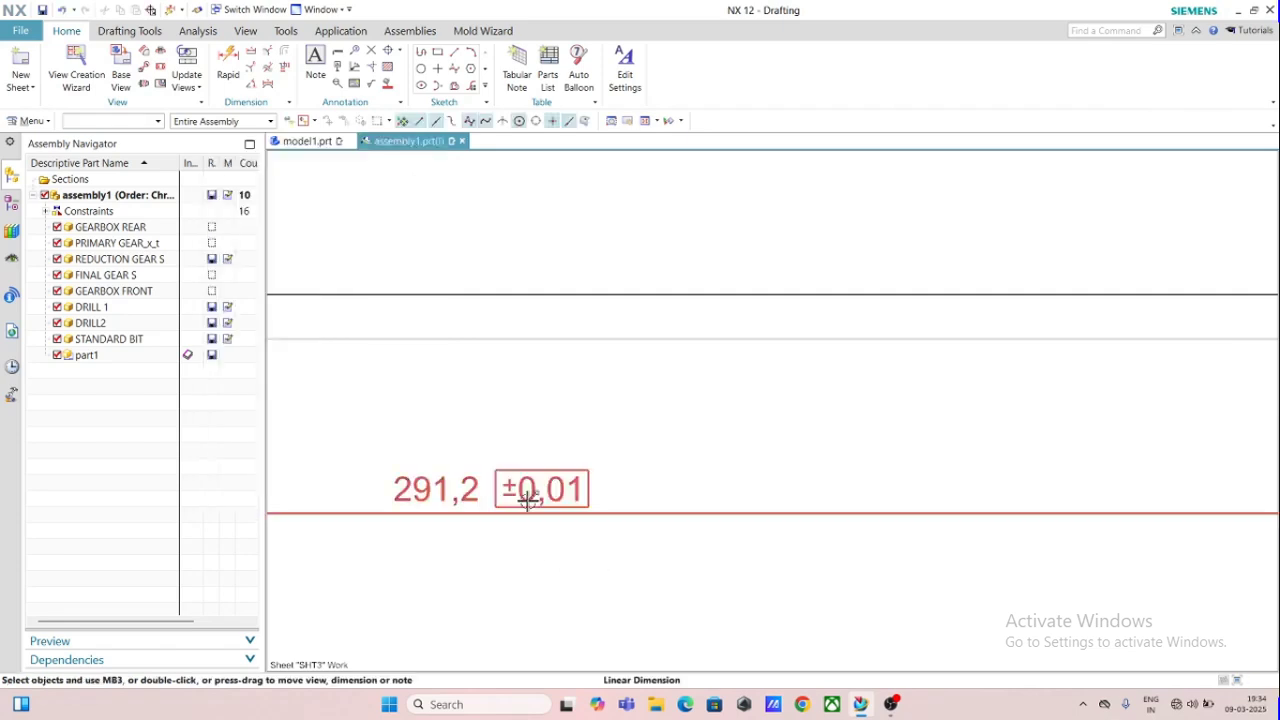
# Examine the tolerance text on the plate's overall length dimension, close up and within the whole view
pyautogui.scroll(-5, 455, 502)
pyautogui.scroll(3, 500, 505)
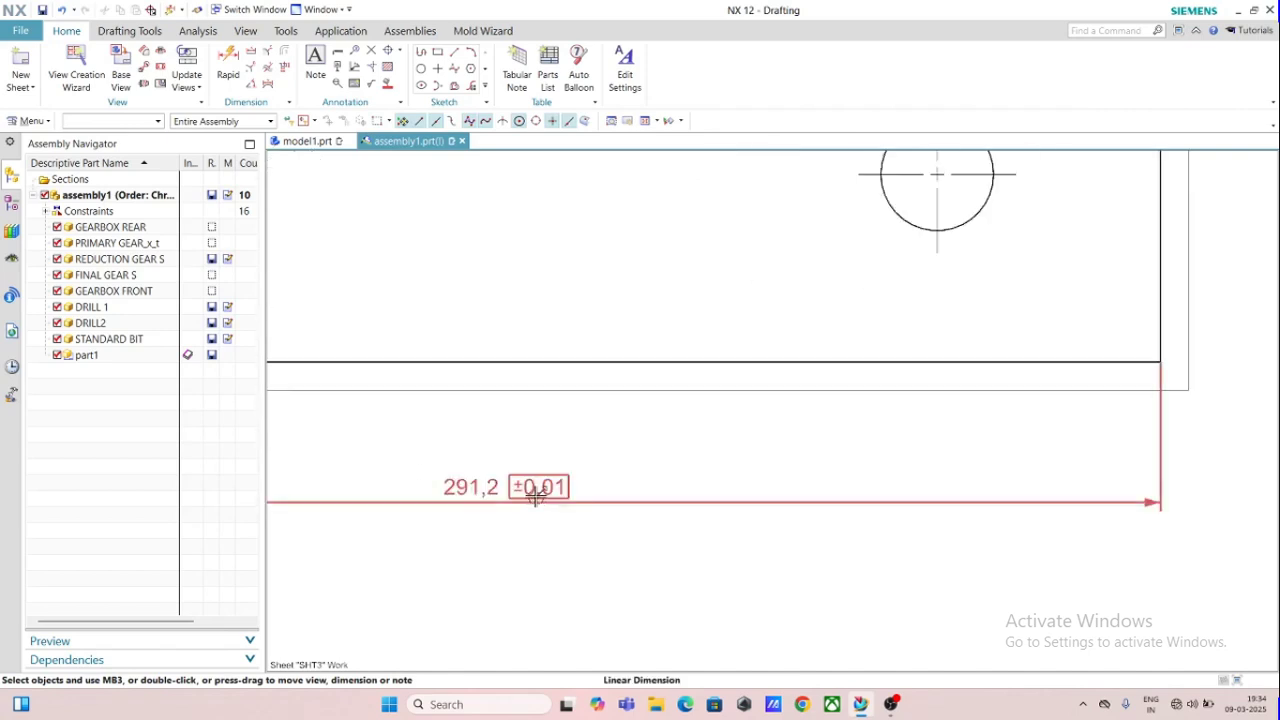
pyautogui.scroll(1, 540, 502)
pyautogui.scroll(-2, 537, 485)
pyautogui.scroll(2, 543, 480)
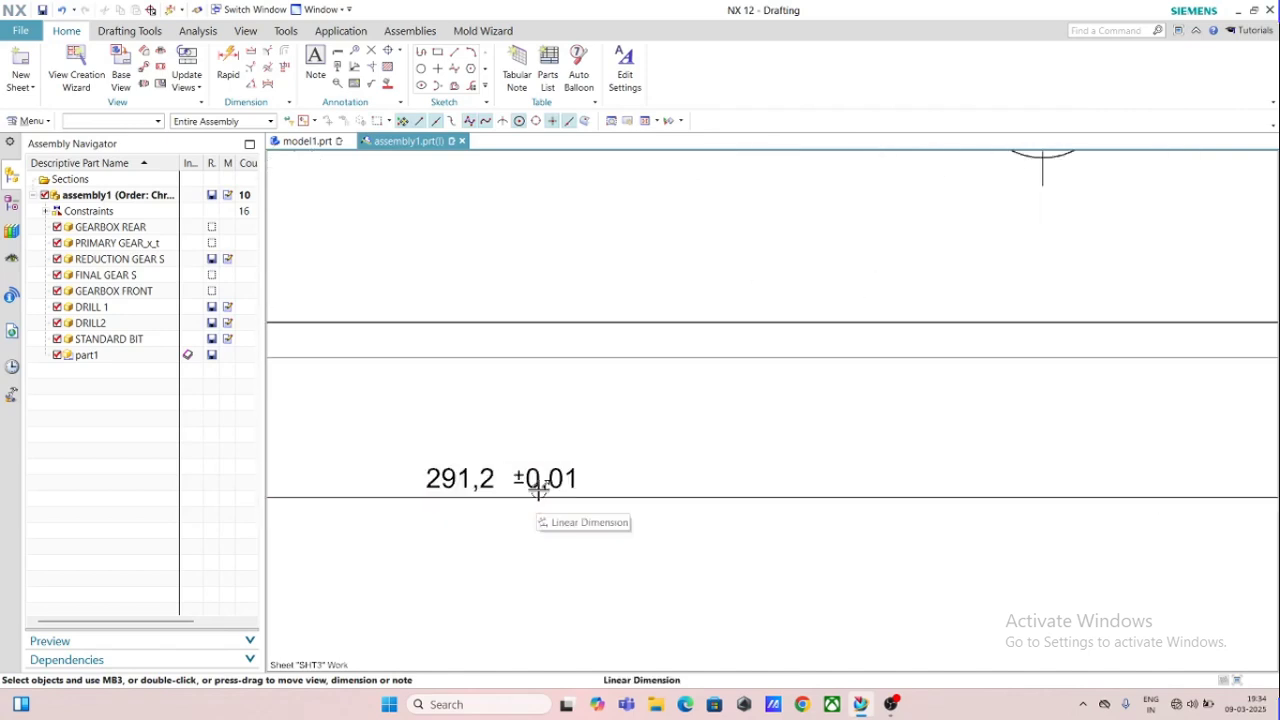
pyautogui.scroll(-2, 507, 482)
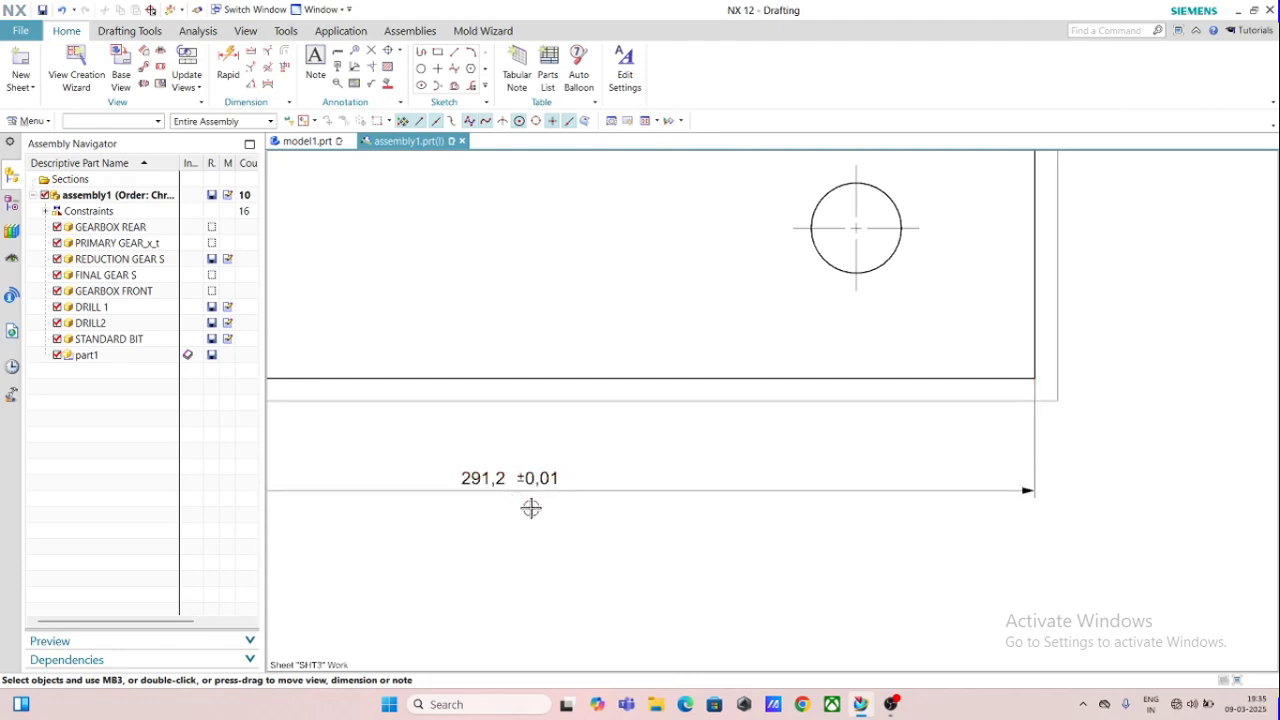
pyautogui.scroll(4, 528, 488)
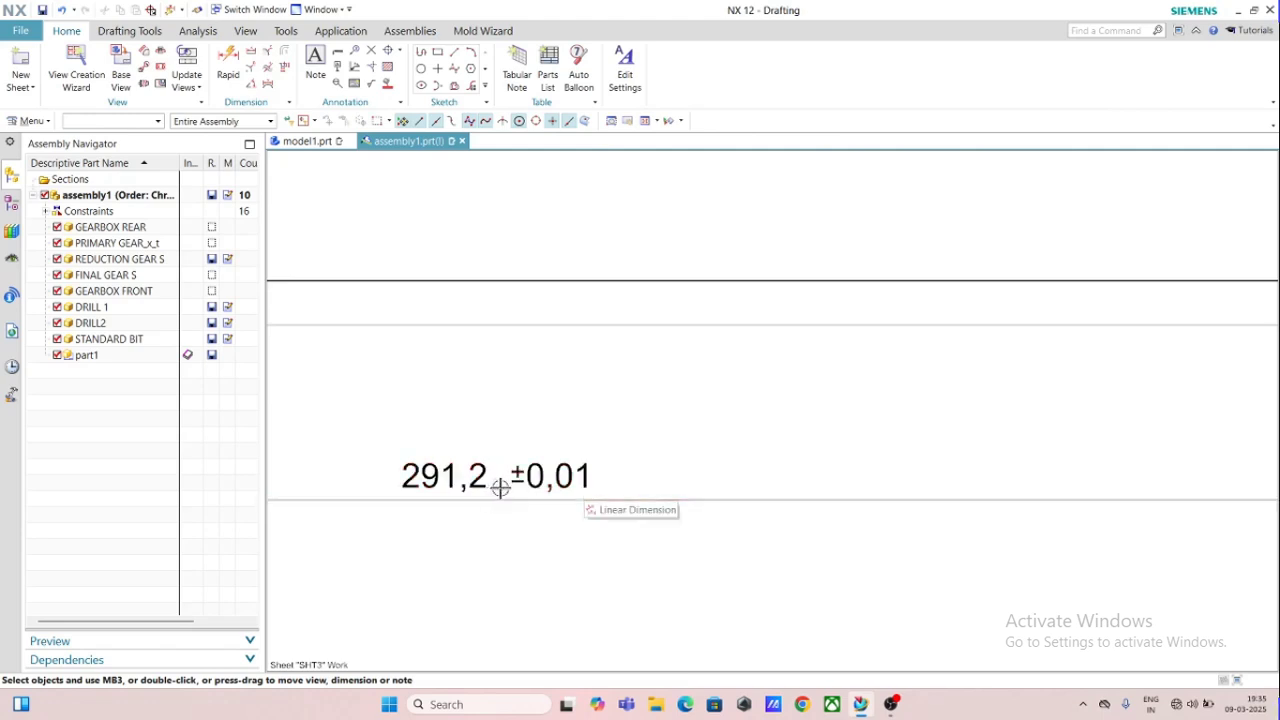
pyautogui.scroll(-1, 505, 482)
pyautogui.scroll(-1, 537, 477)
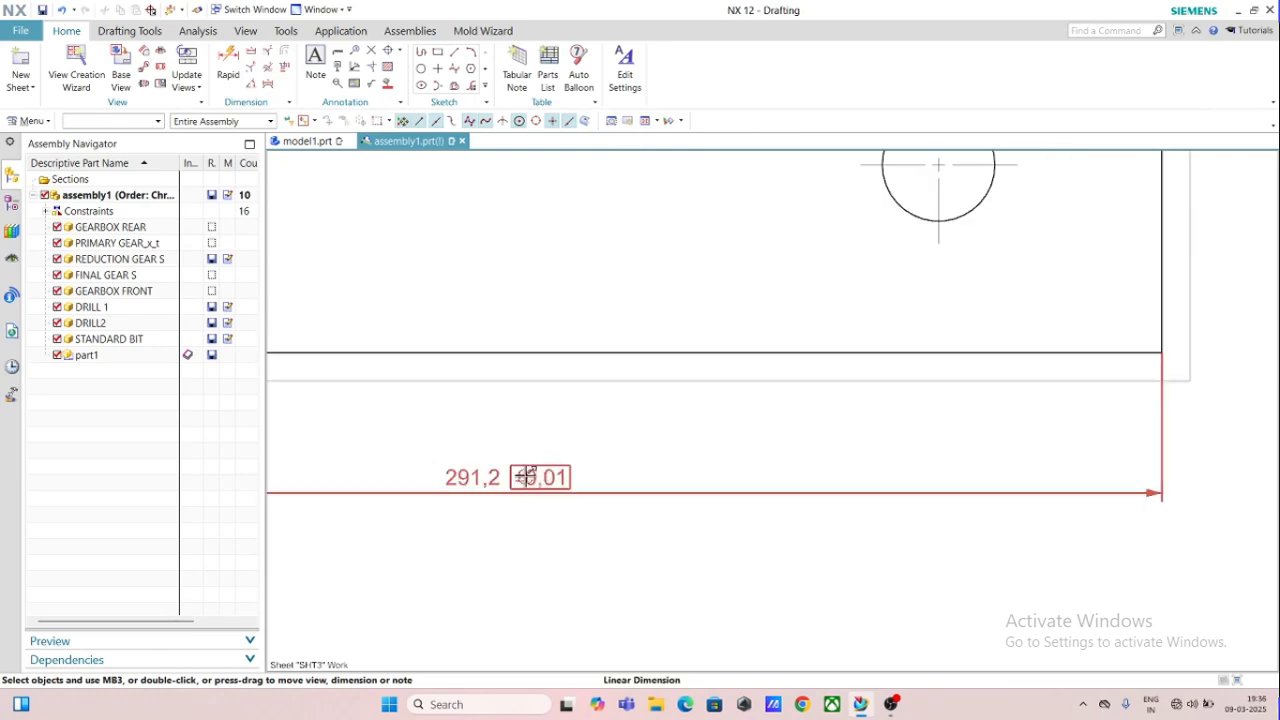
pyautogui.scroll(-3, 530, 477)
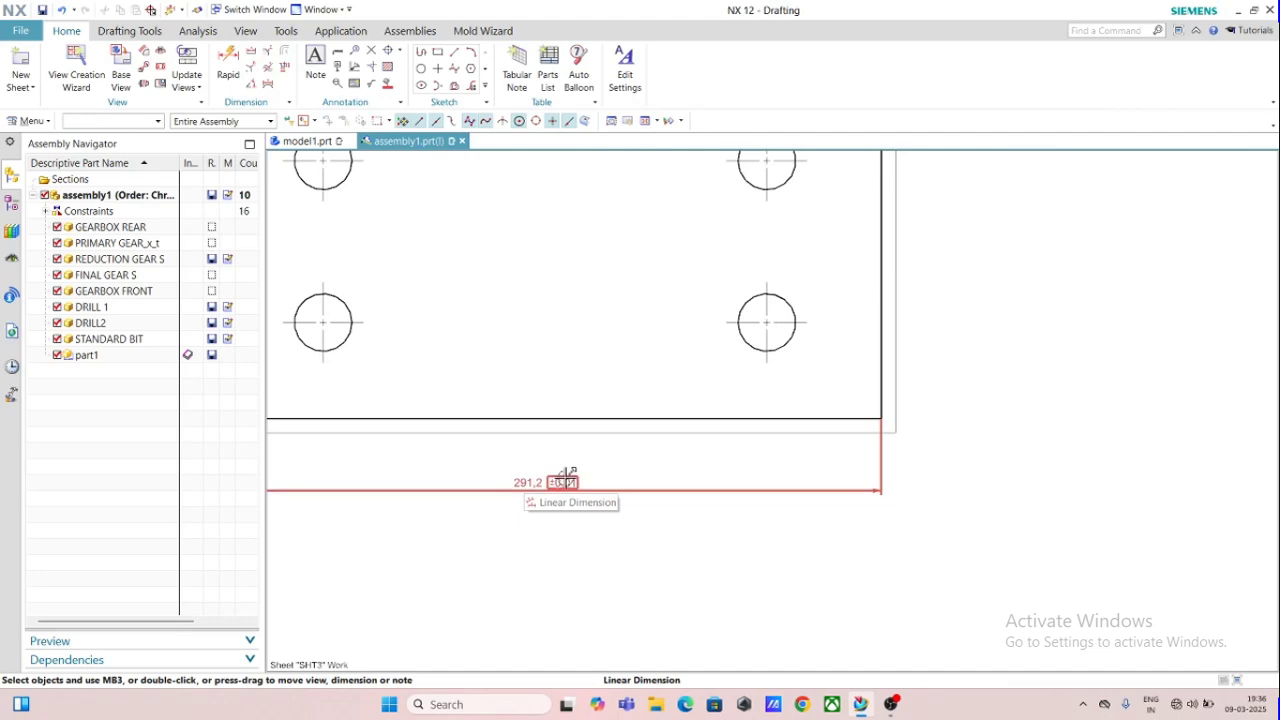
pyautogui.scroll(1, 565, 482)
pyautogui.scroll(-3, 565, 482)
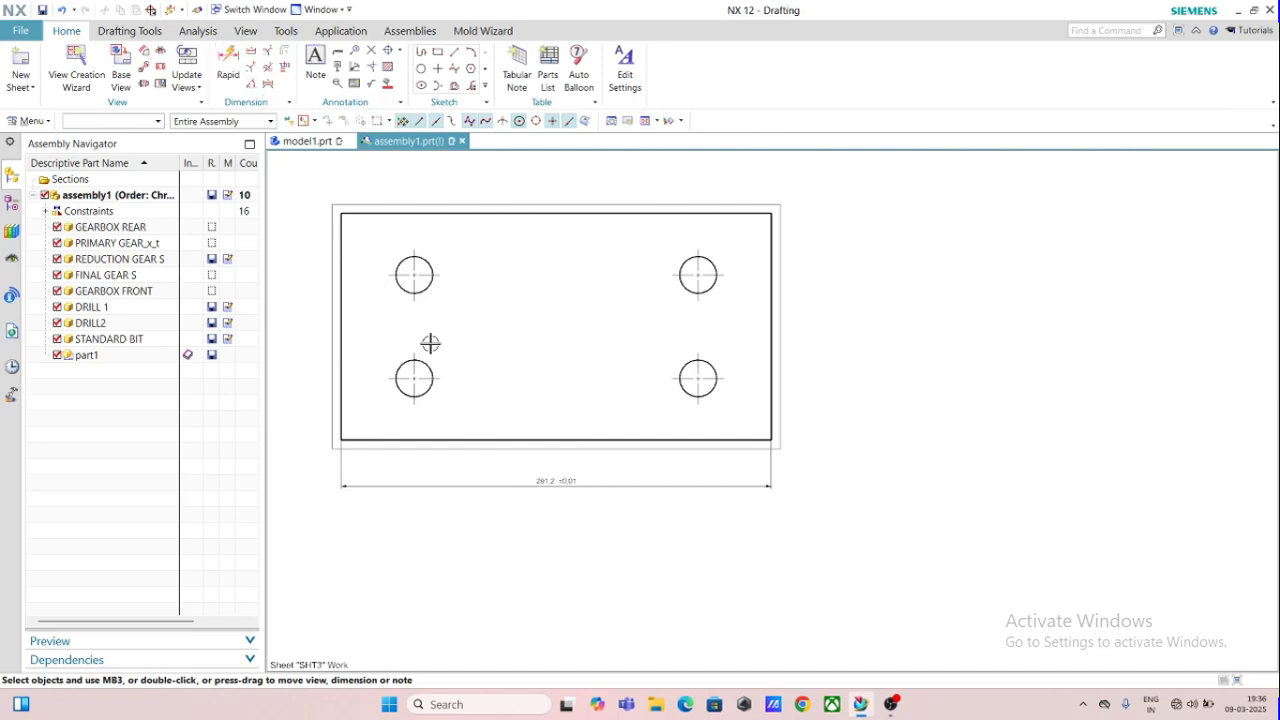
pyautogui.click(403, 362)
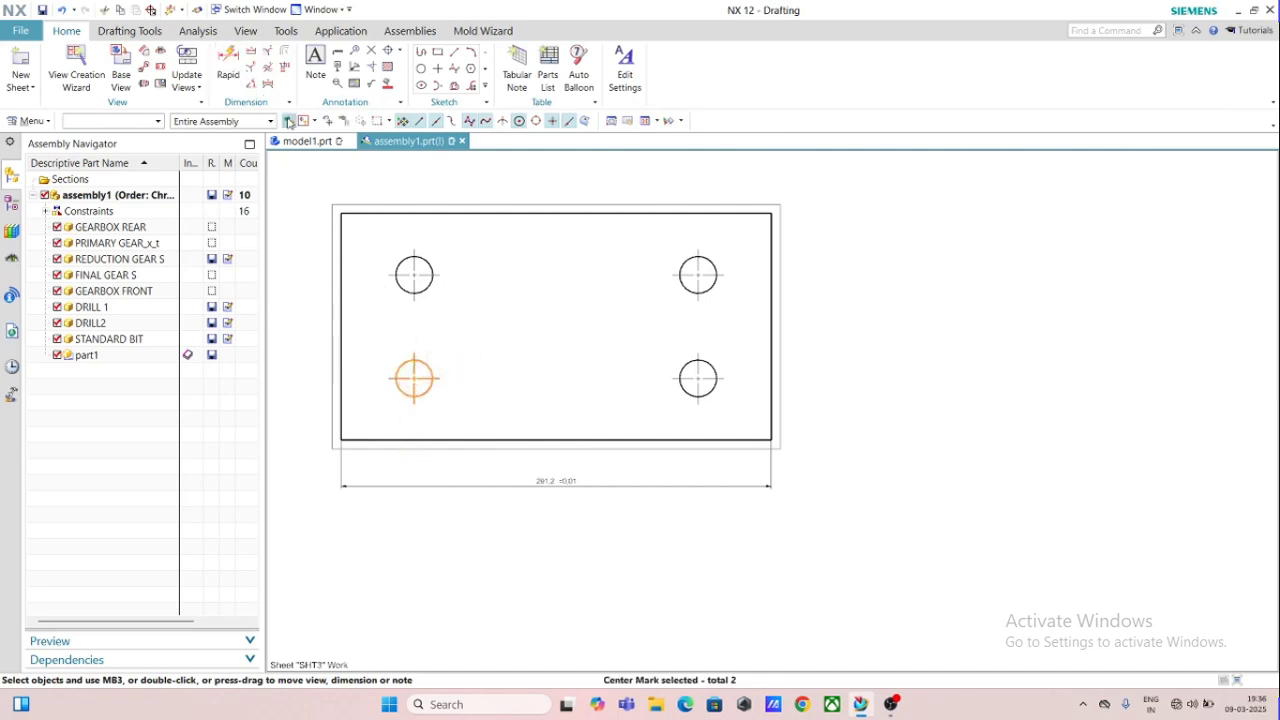
pyautogui.click(228, 68)
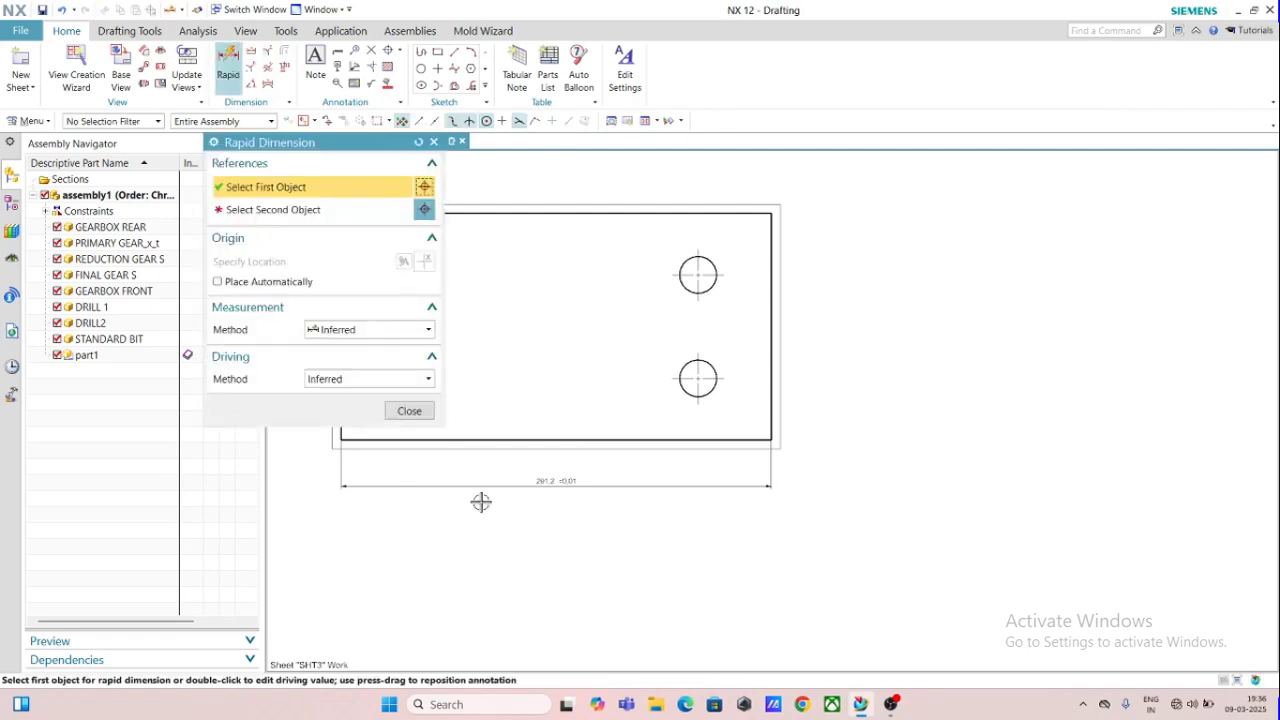
pyautogui.click(409, 411)
# Add a diameter Rapid Dimension to the plate's lower-left hole, placing its text just below the plate's lower edge
pyautogui.click(228, 80)
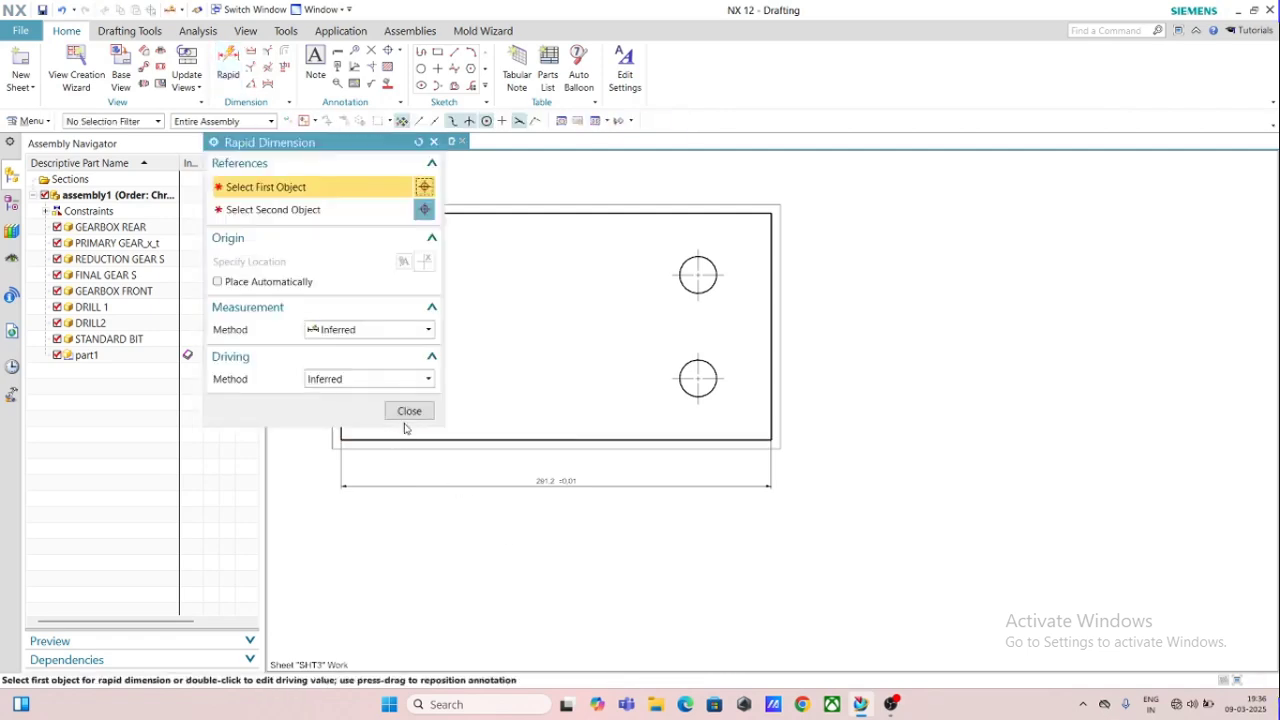
pyautogui.moveTo(375, 150); pyautogui.dragTo(212, 168)
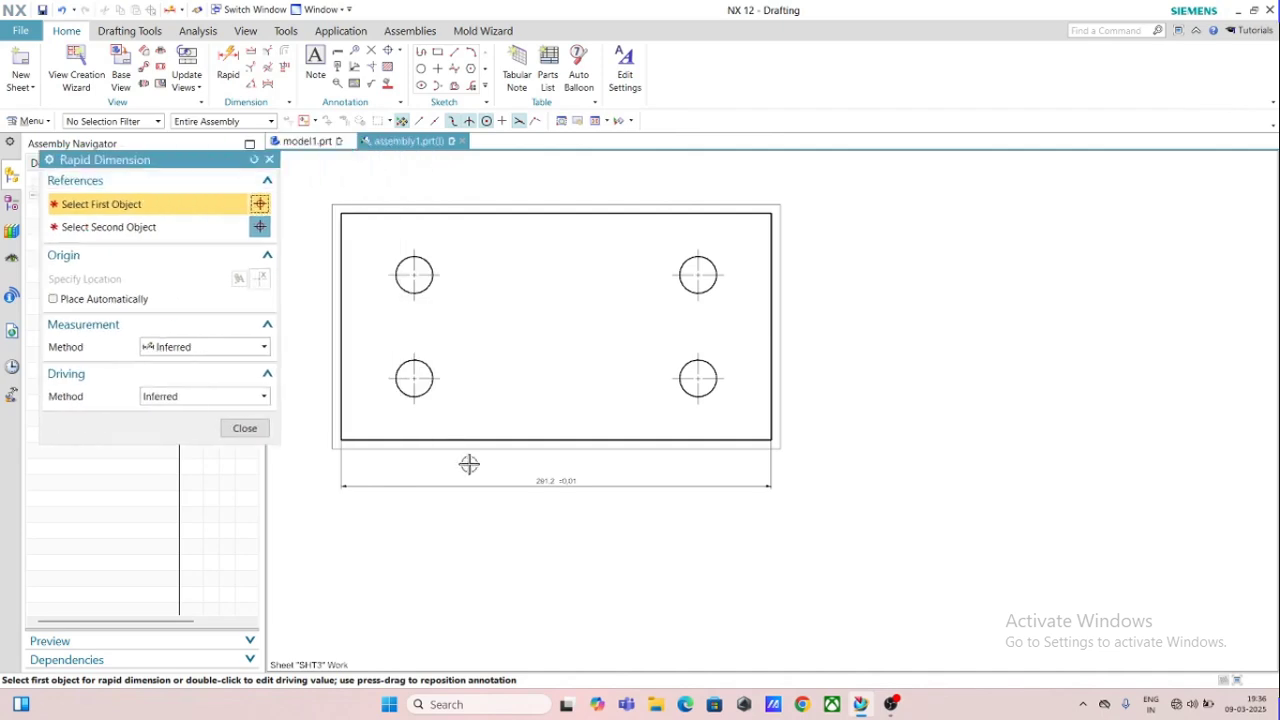
pyautogui.click(401, 390)
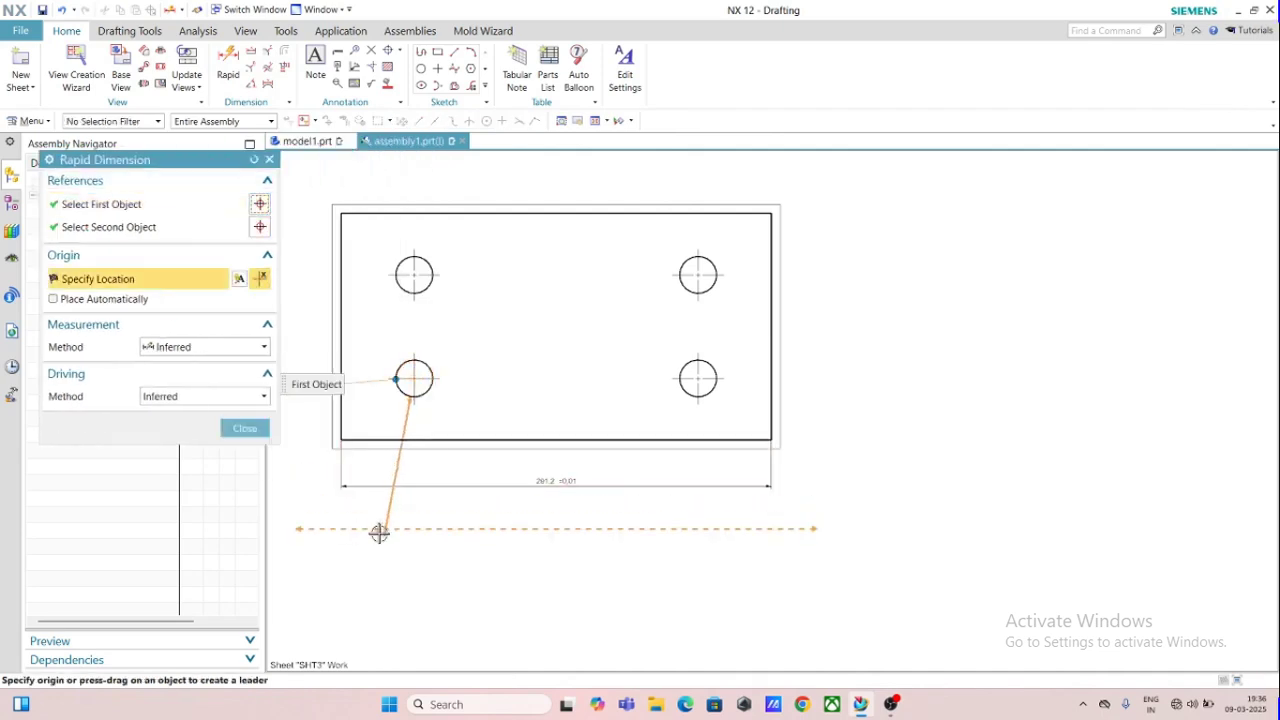
pyautogui.scroll(2, 380, 528)
pyautogui.click(380, 438)
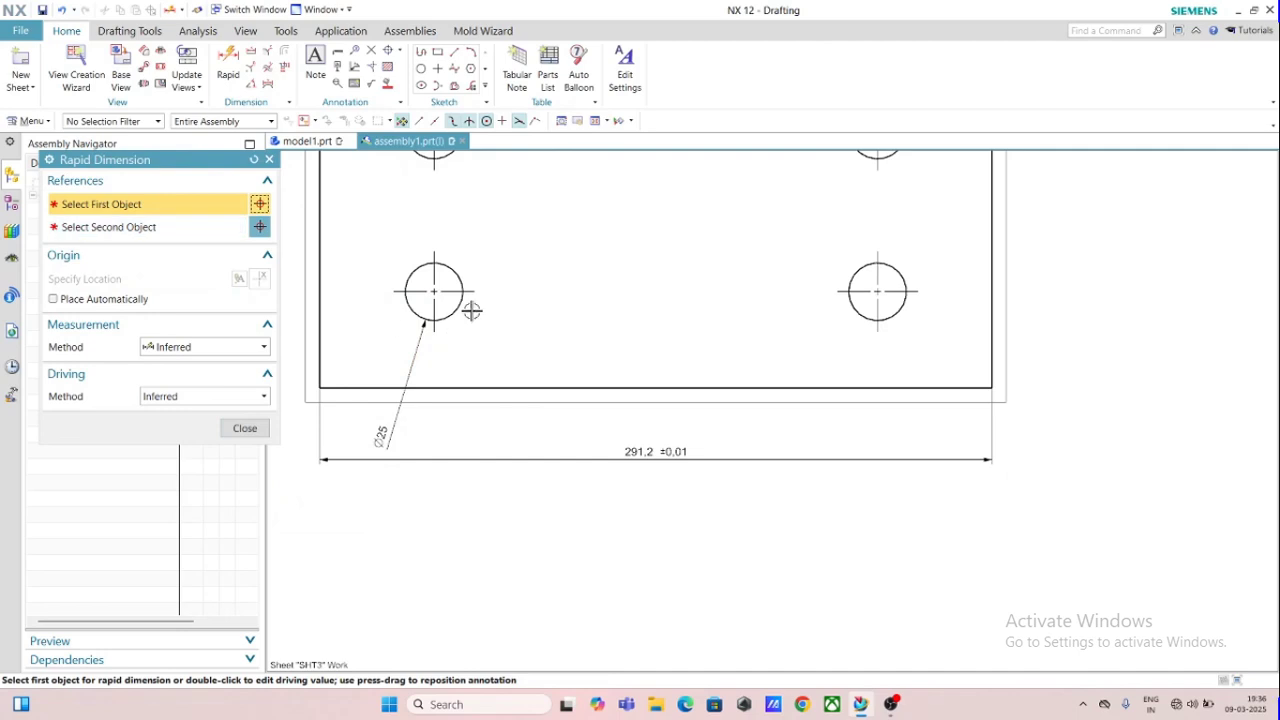
# Dimension the horizontal distance between the centres of the two lower holes, placed below the overall length dimension
pyautogui.click(434, 291)
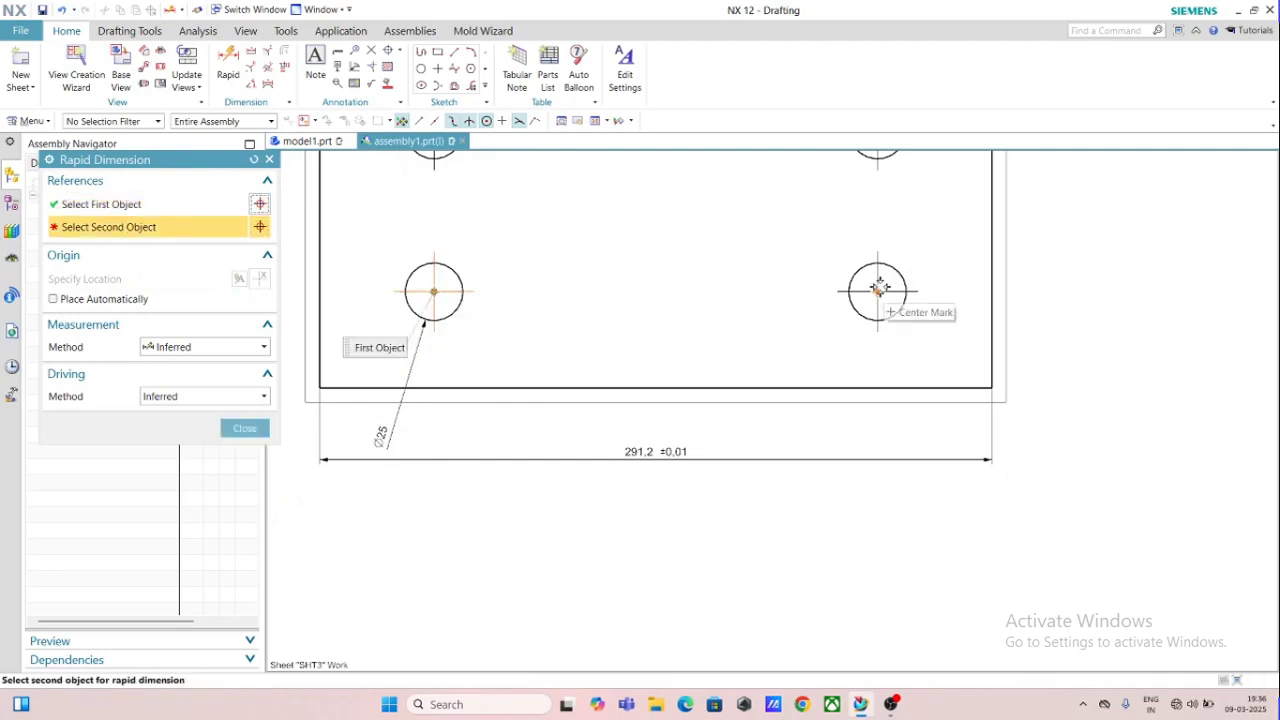
pyautogui.click(877, 291)
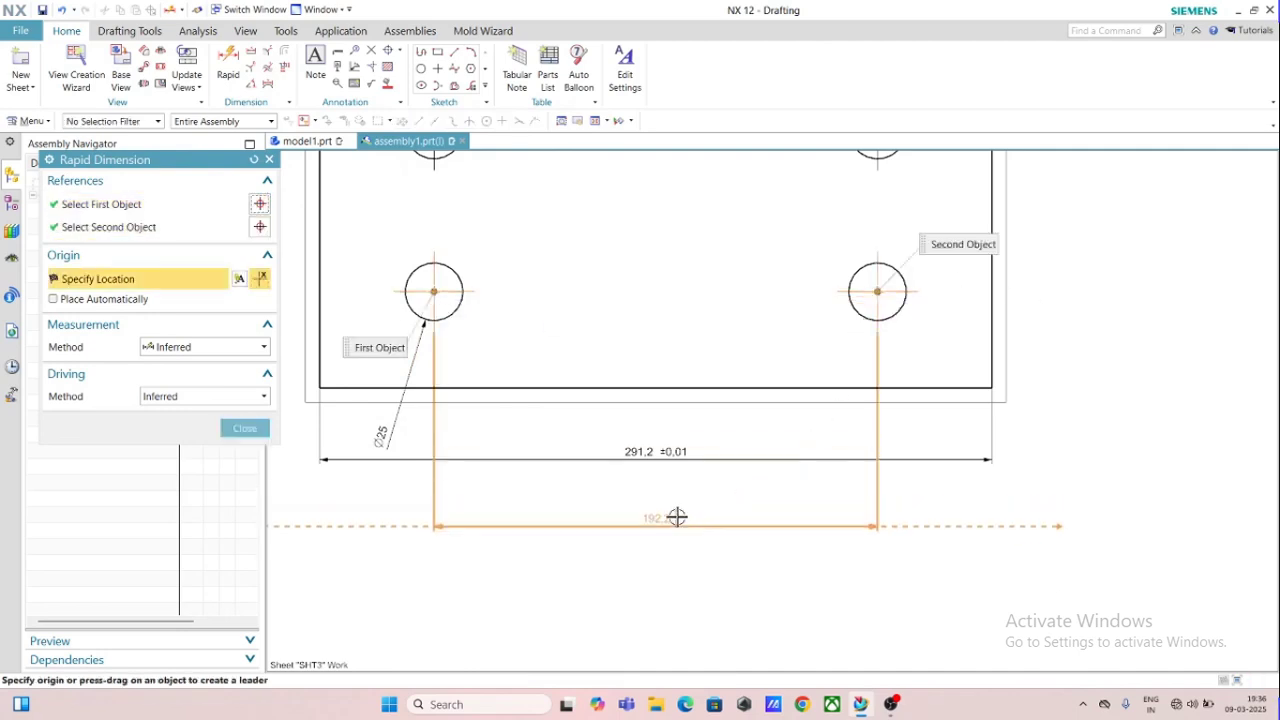
pyautogui.click(680, 518)
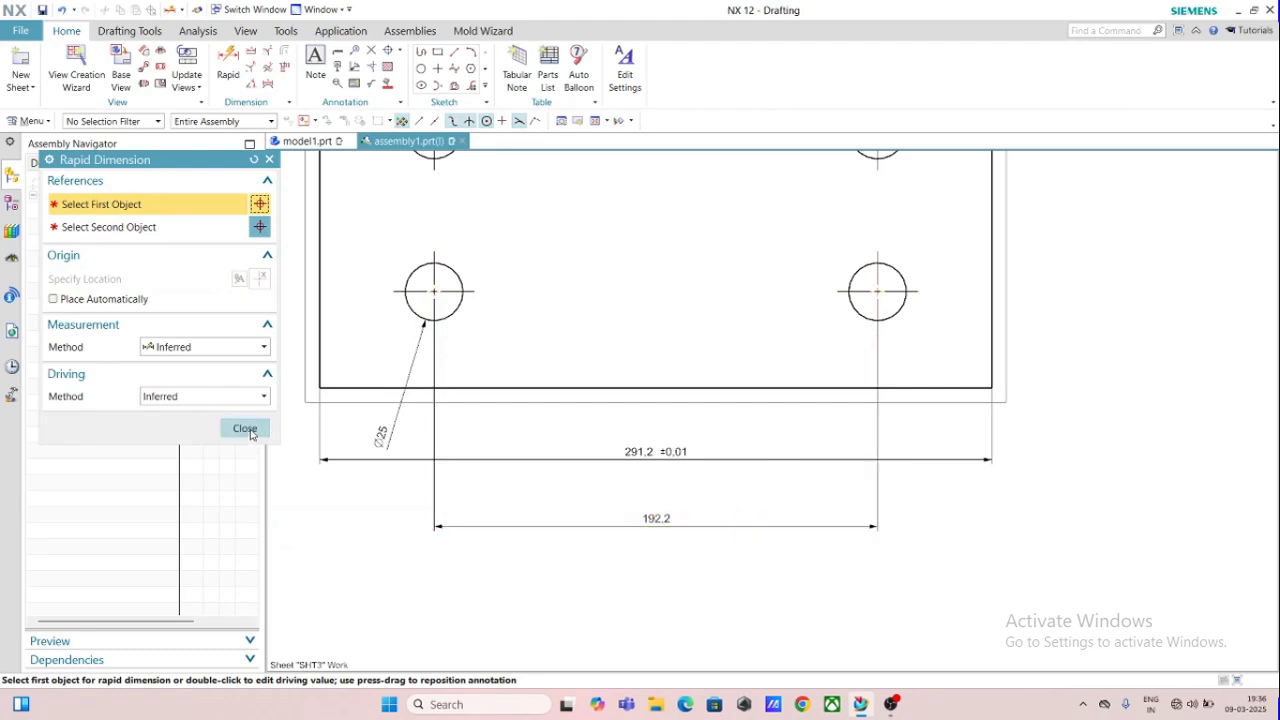
pyautogui.click(245, 429)
pyautogui.scroll(-4, 524, 357)
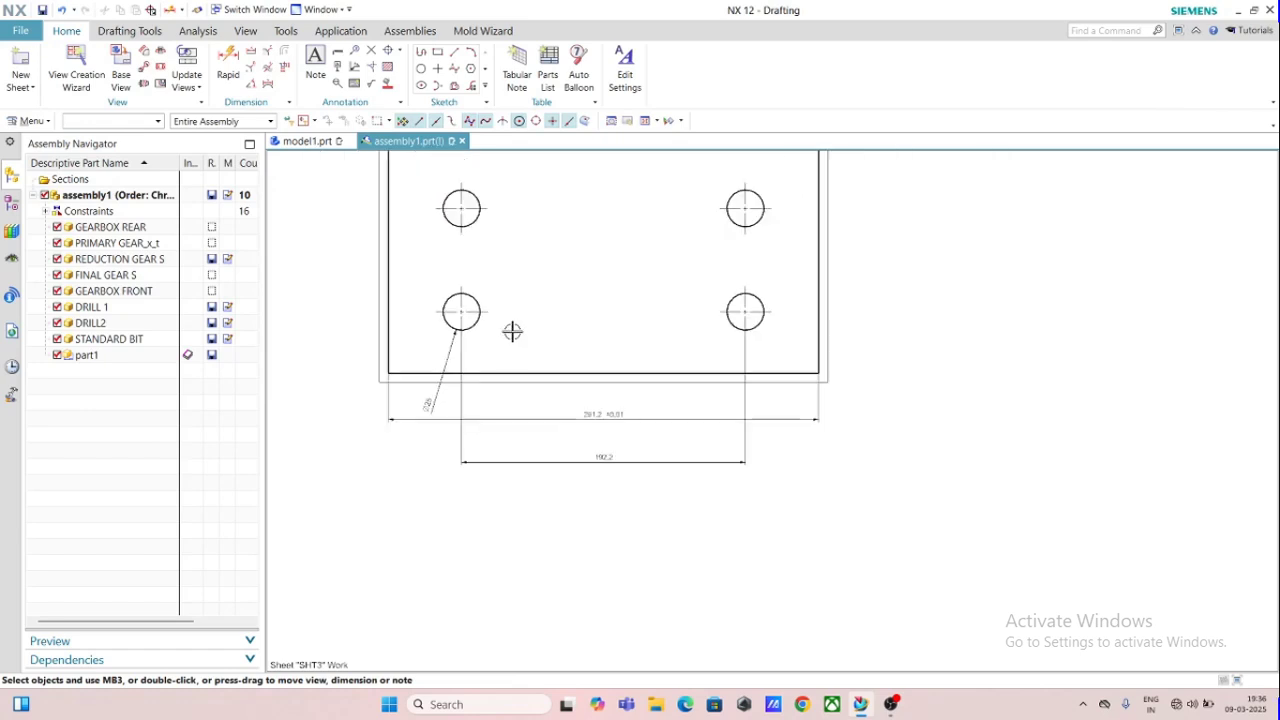
pyautogui.scroll(4, 508, 234)
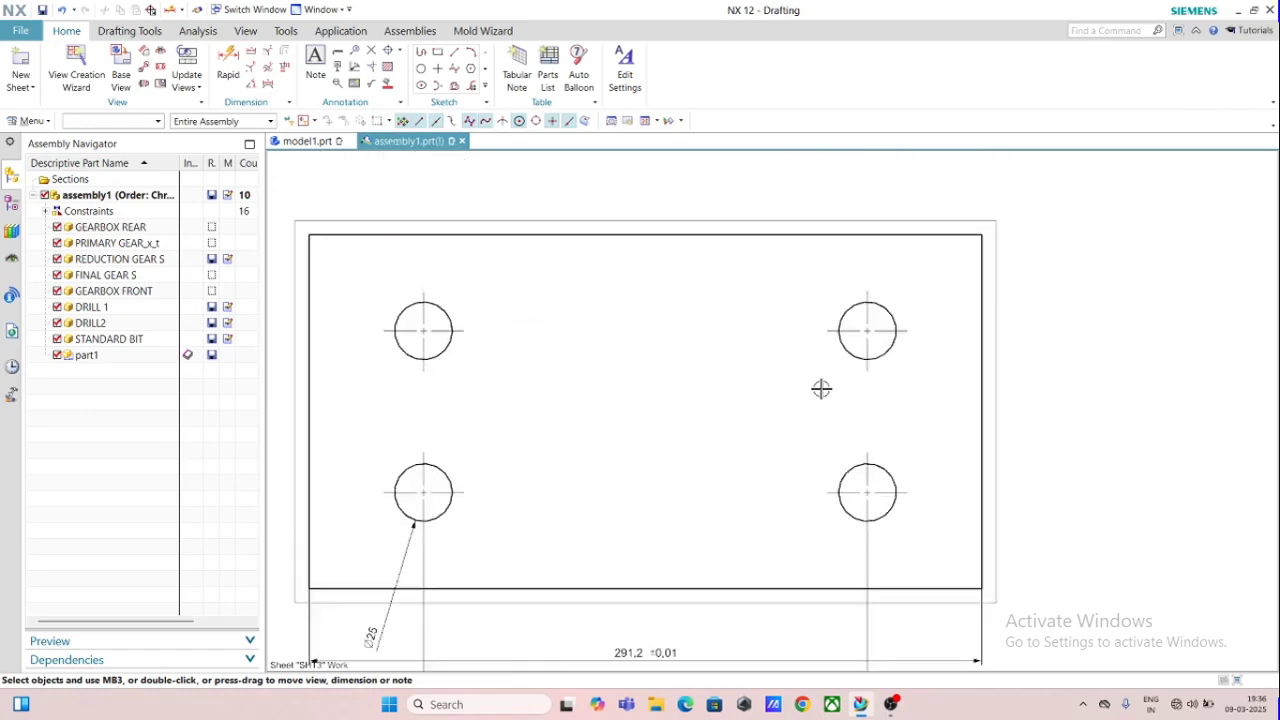
pyautogui.scroll(-2, 666, 403)
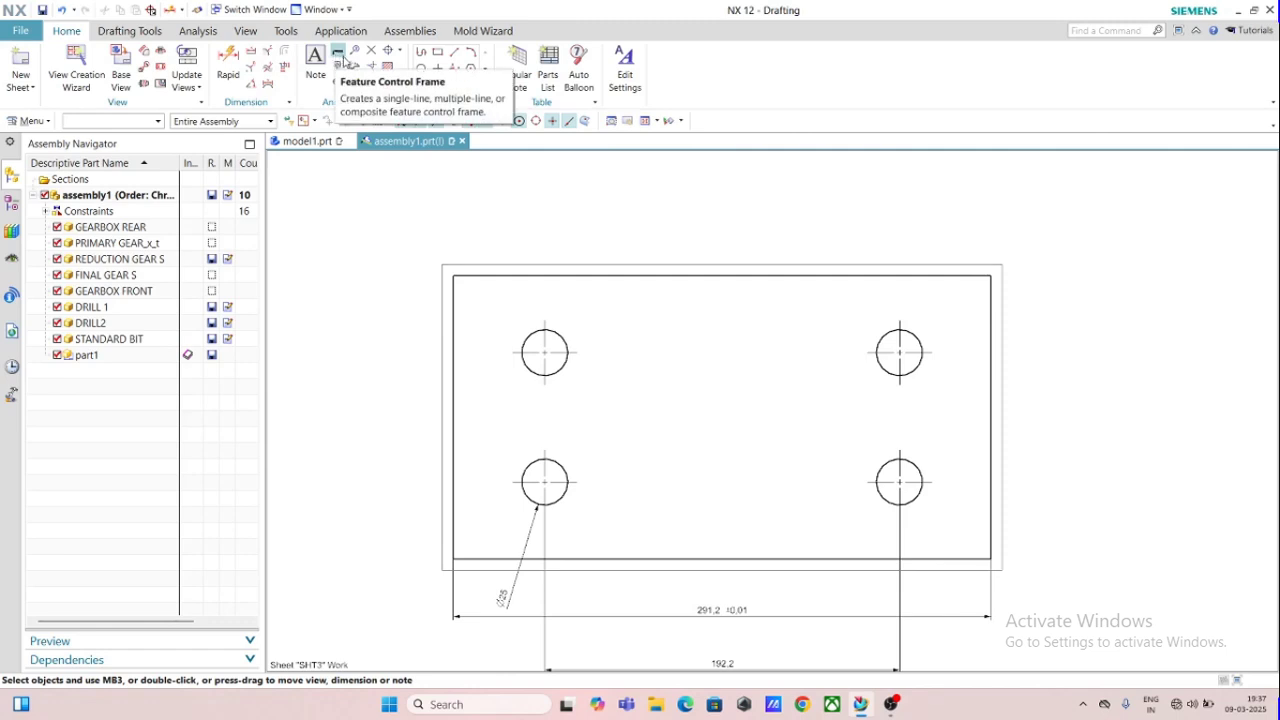
pyautogui.scroll(-3, 691, 389)
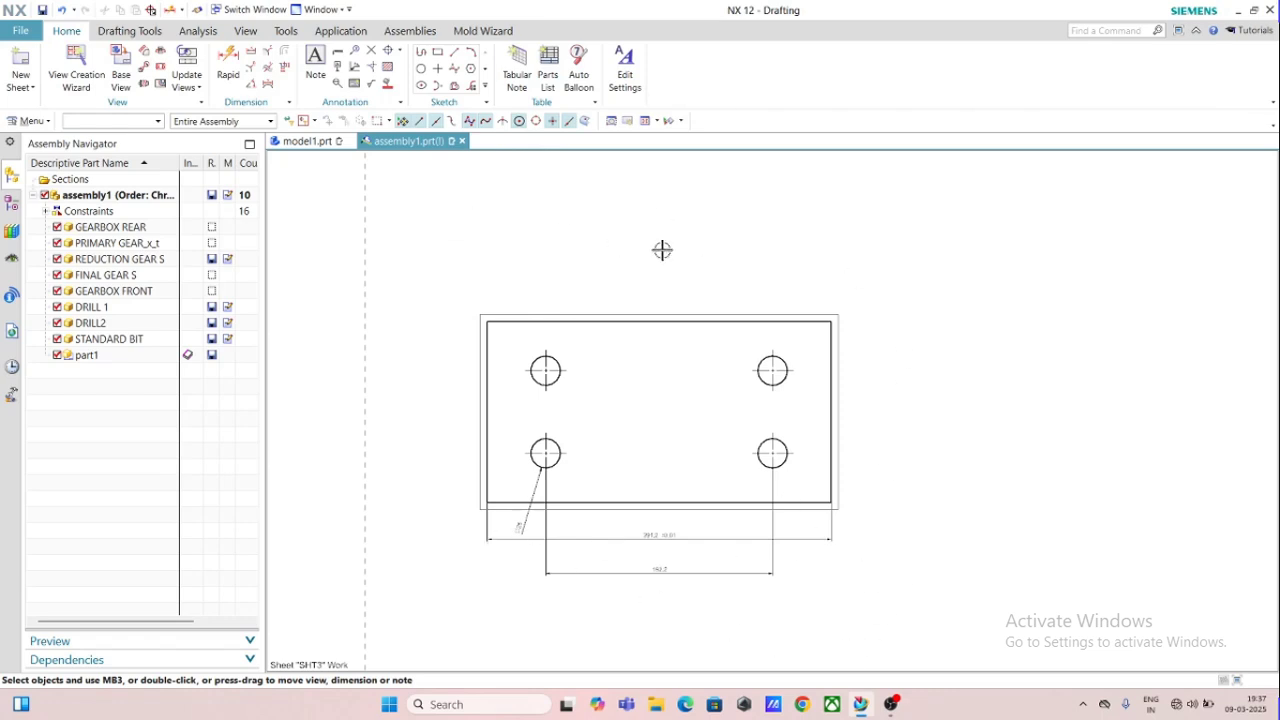
pyautogui.click(892, 704)
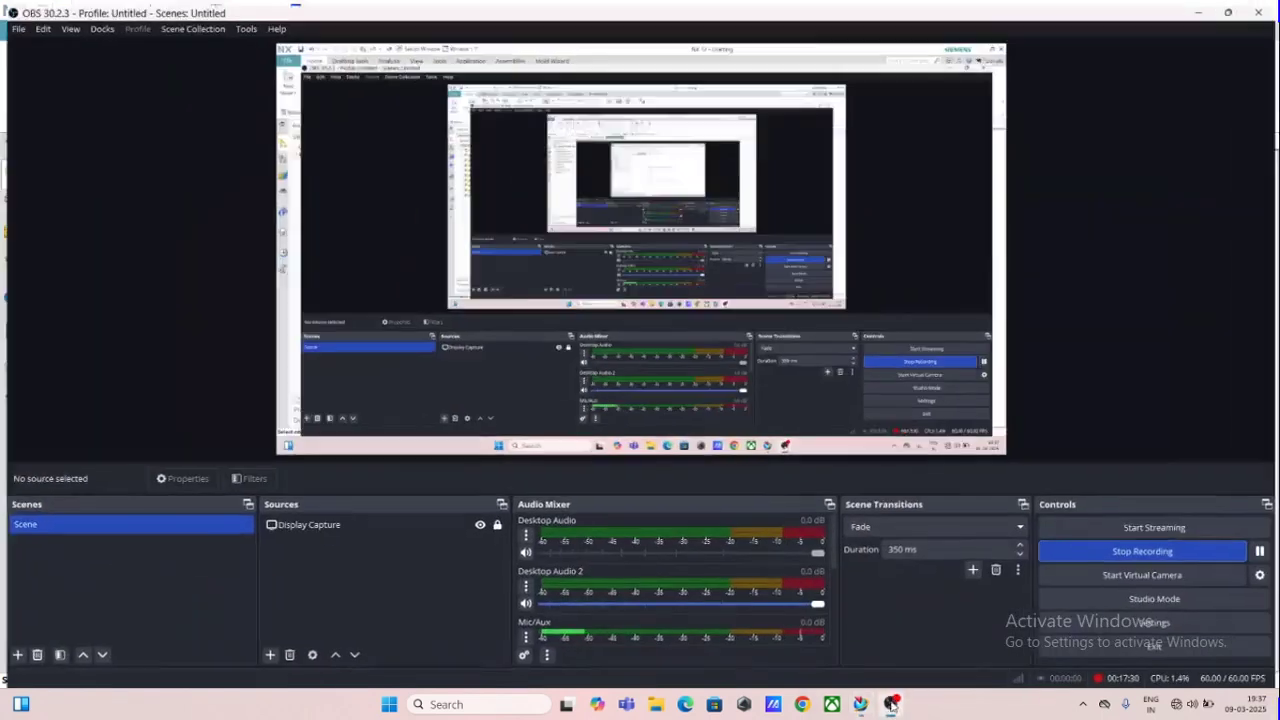